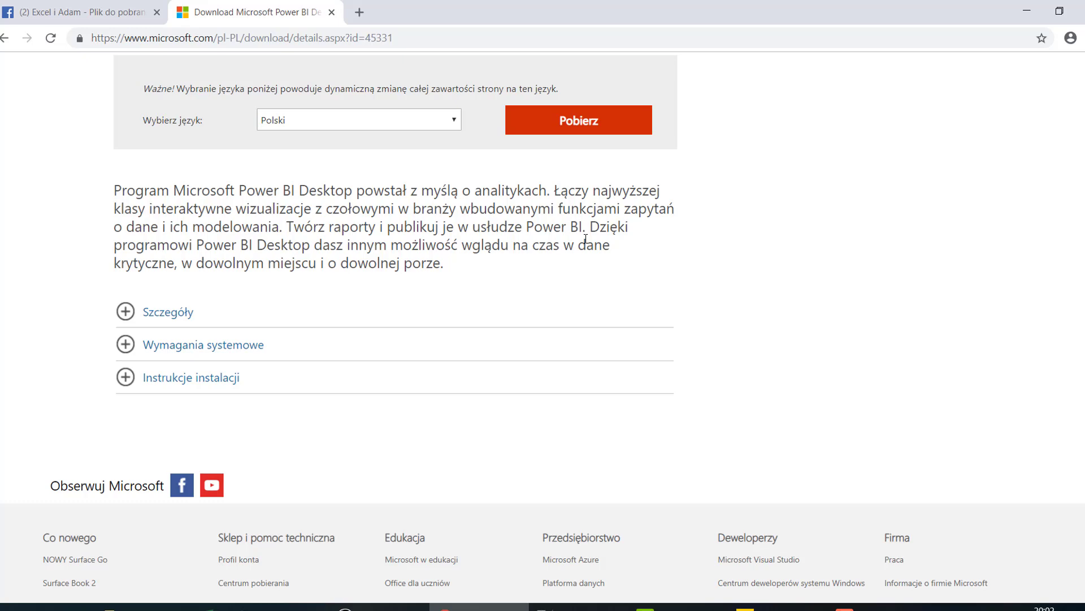
Switch from Chrome's Power BI download page to the red_i_blue.xlsx workbook in Excel.
key("alt+Tab")
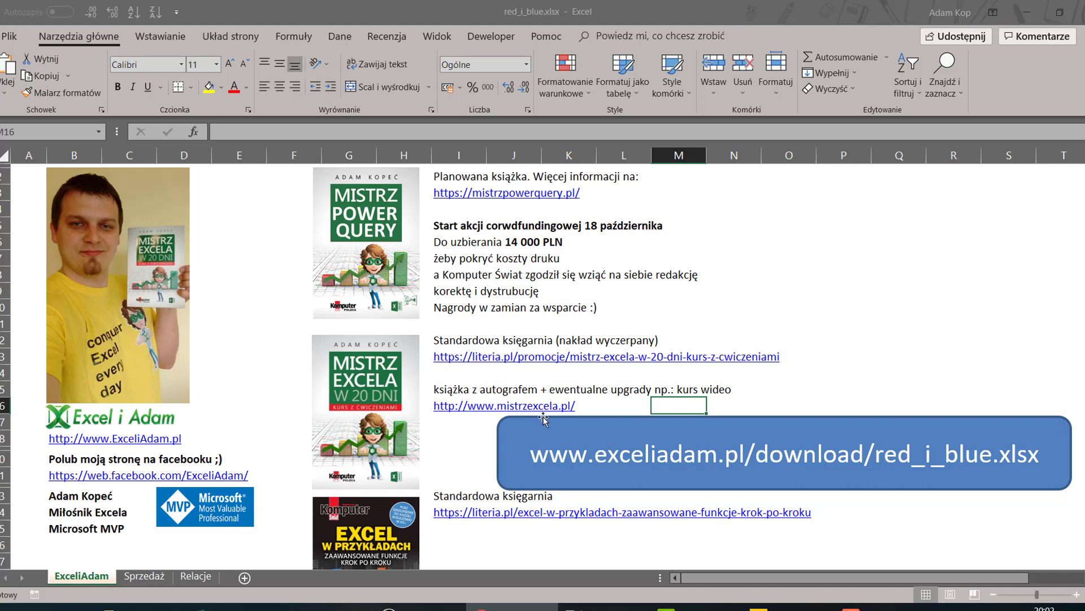
left_click(537, 453)
left_click_drag(537, 453, 490, 449)
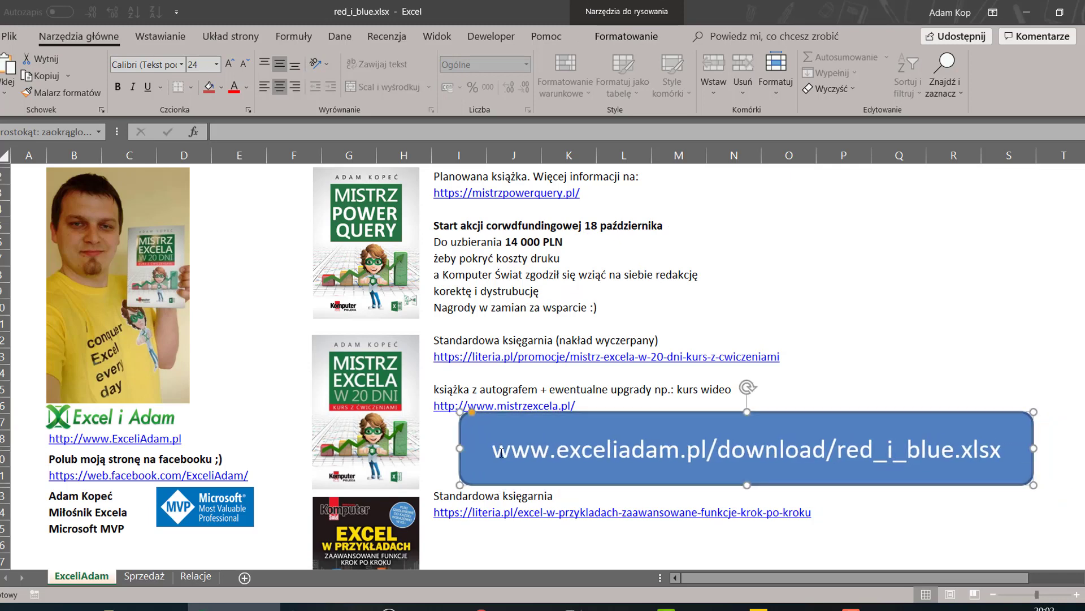
mouse_move(492, 449)
left_mouse_down()
mouse_move(868, 451)
mouse_move(1026, 466)
left_mouse_up()
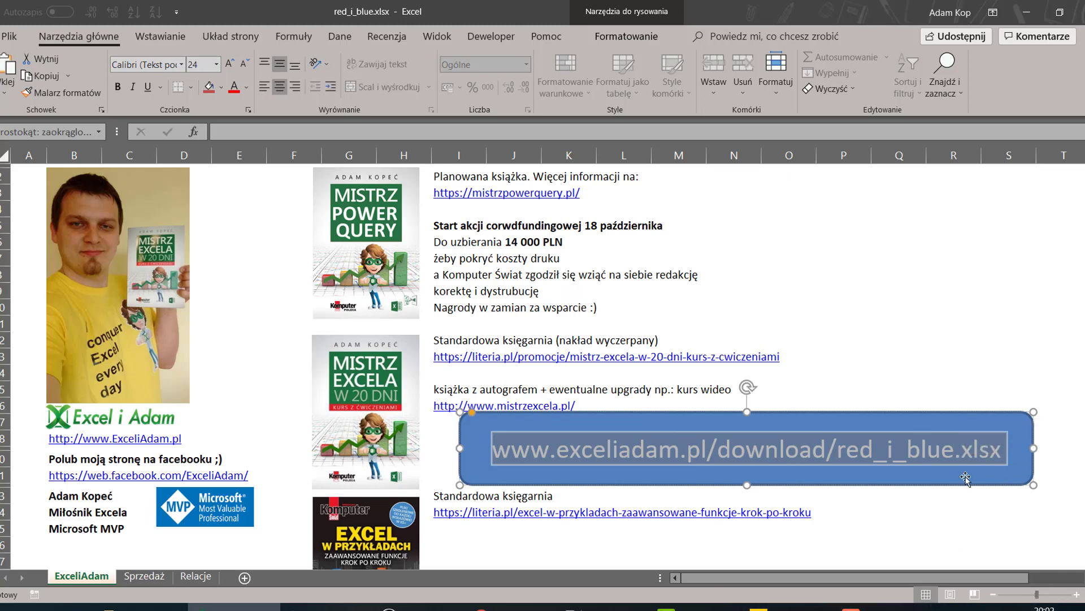
left_click(761, 249)
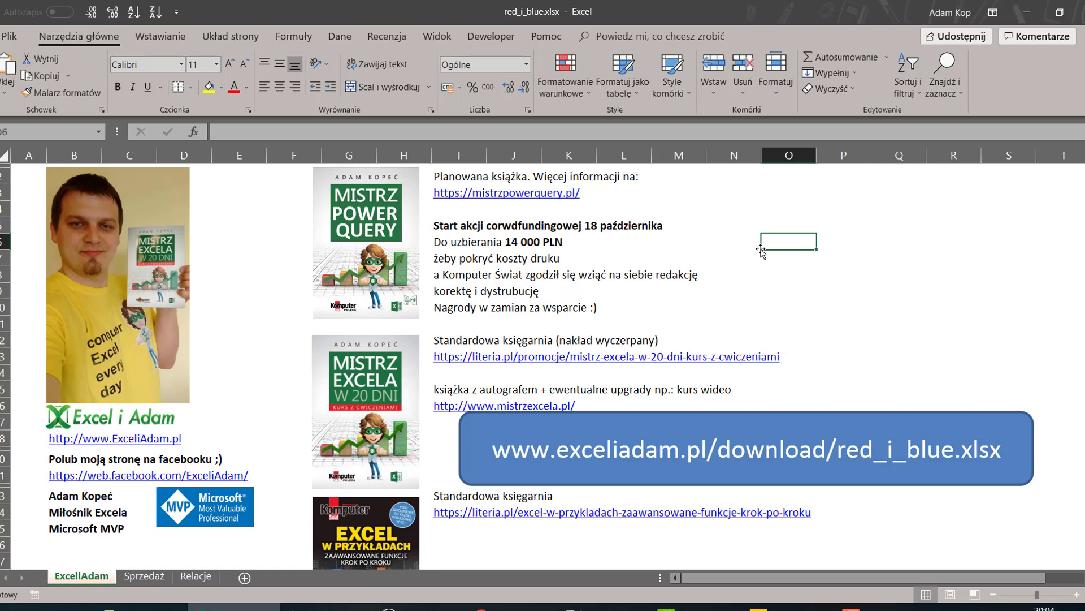
Open exceliadam.pl/giveaways/mistrz-power-query in a new Chrome tab.
left_click(512, 606)
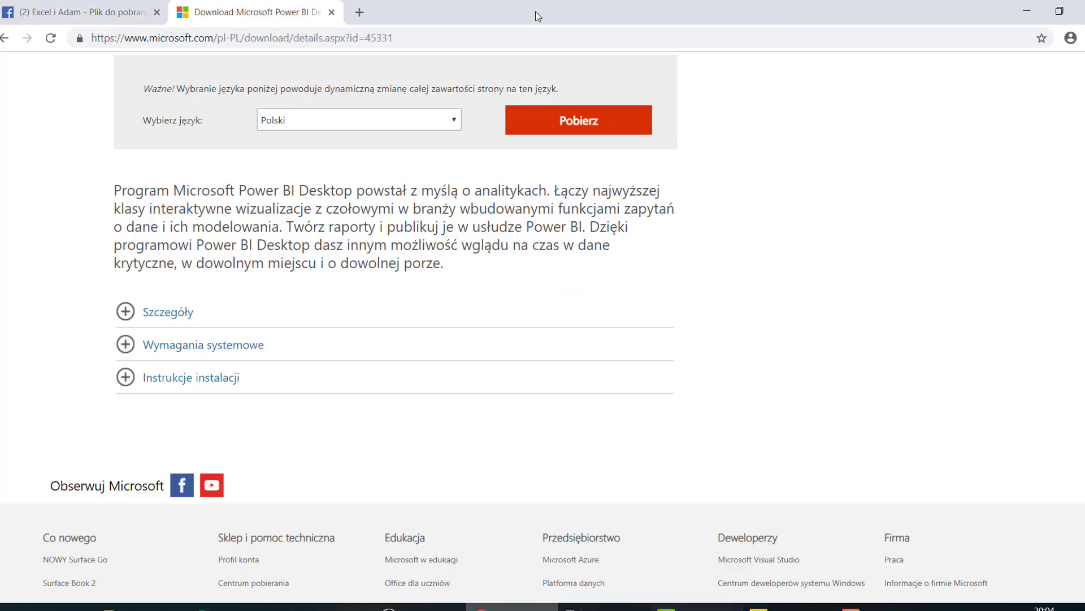
left_click(359, 12)
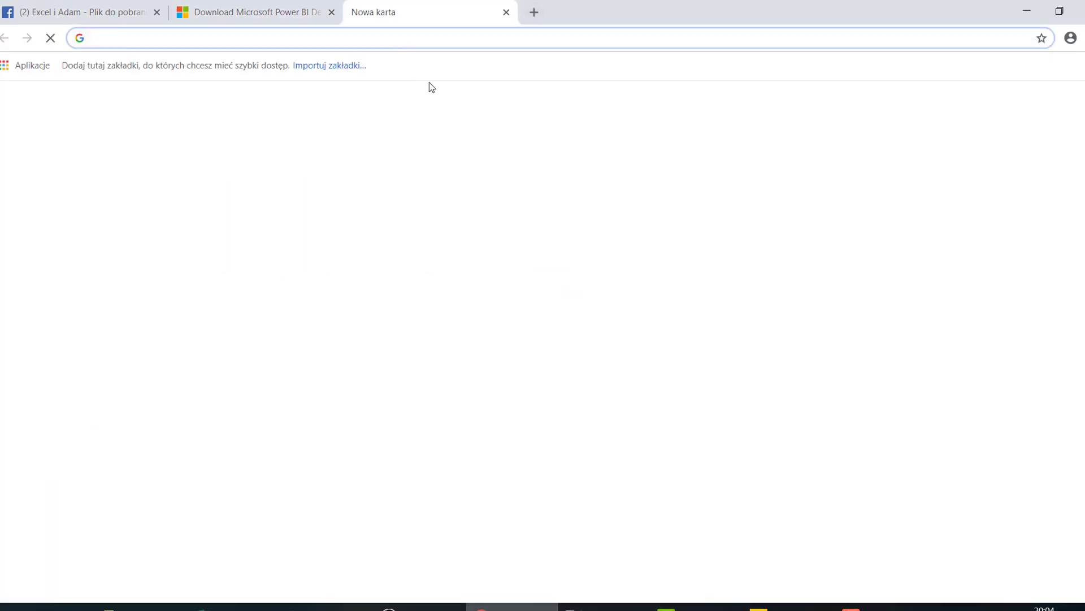
type("exc")
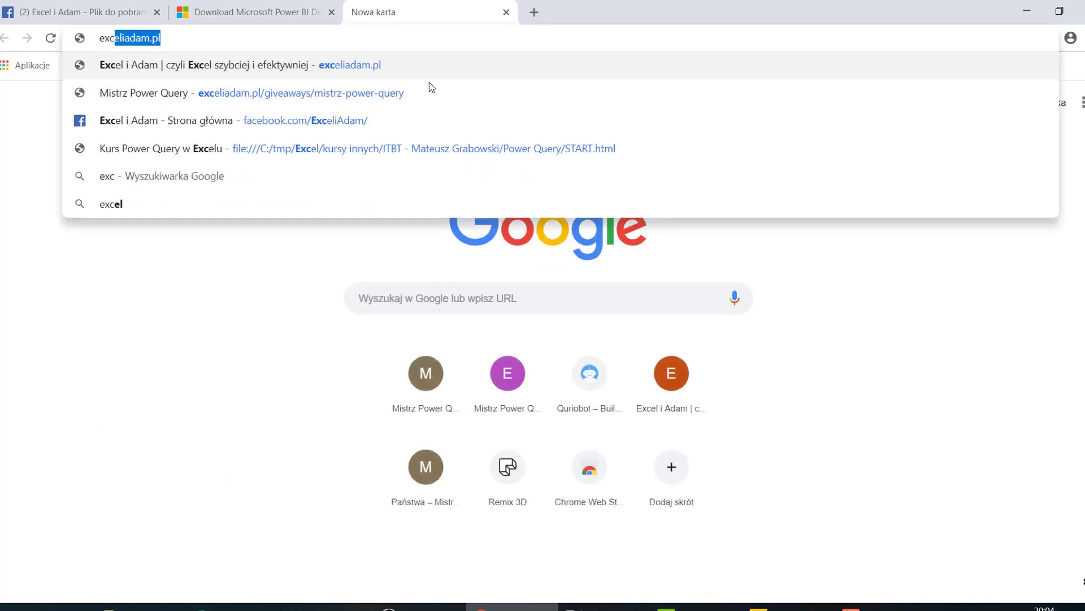
type("eliadam.pl/gi")
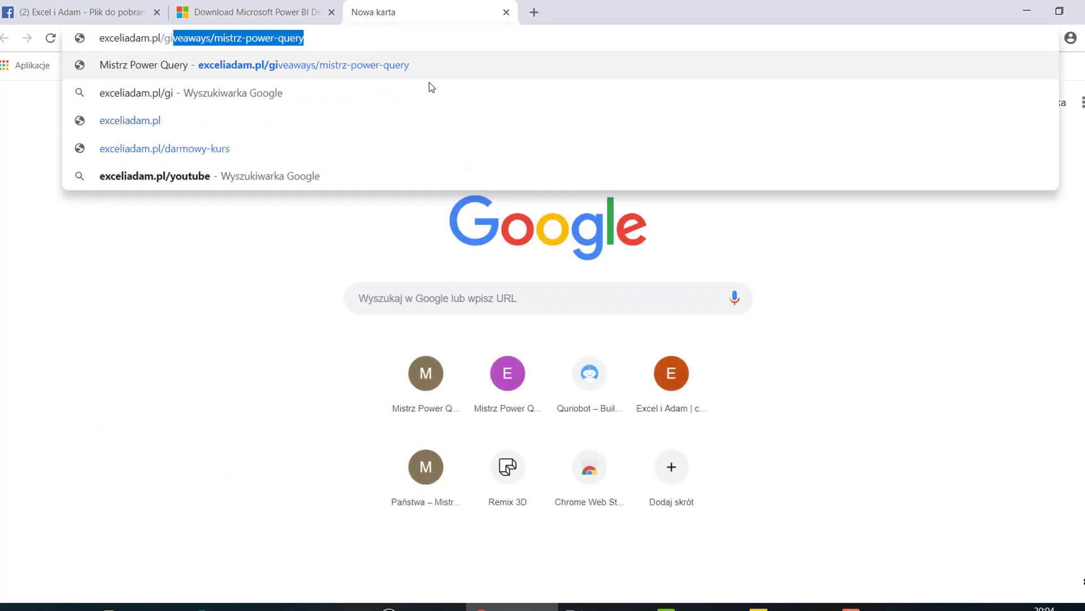
type("vea")
key("Return")
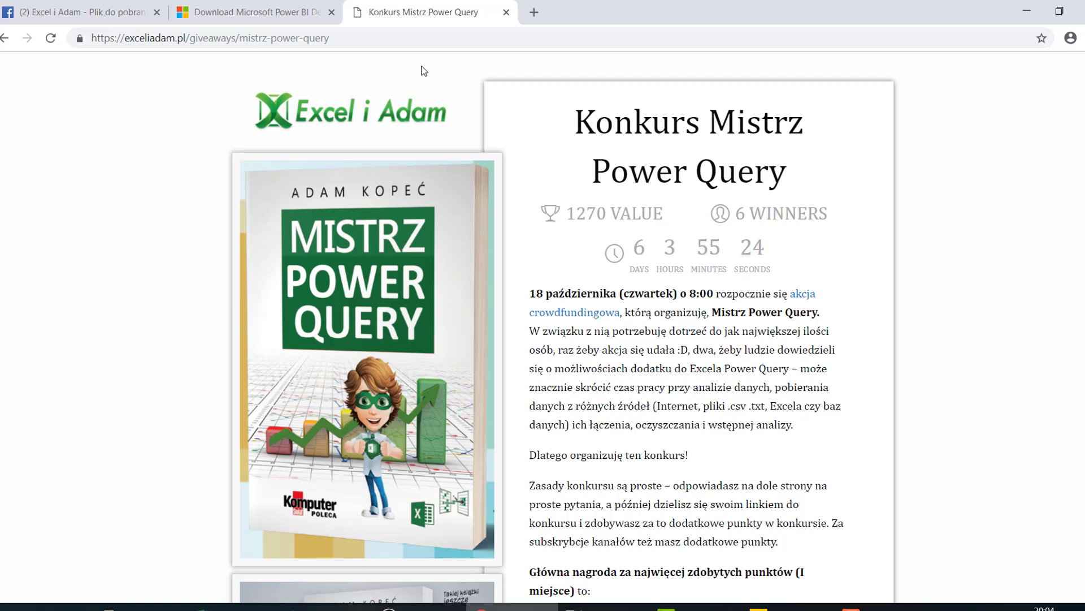
Copy the contest page address and go to the Facebook Power BI live video post.
left_click(396, 39)
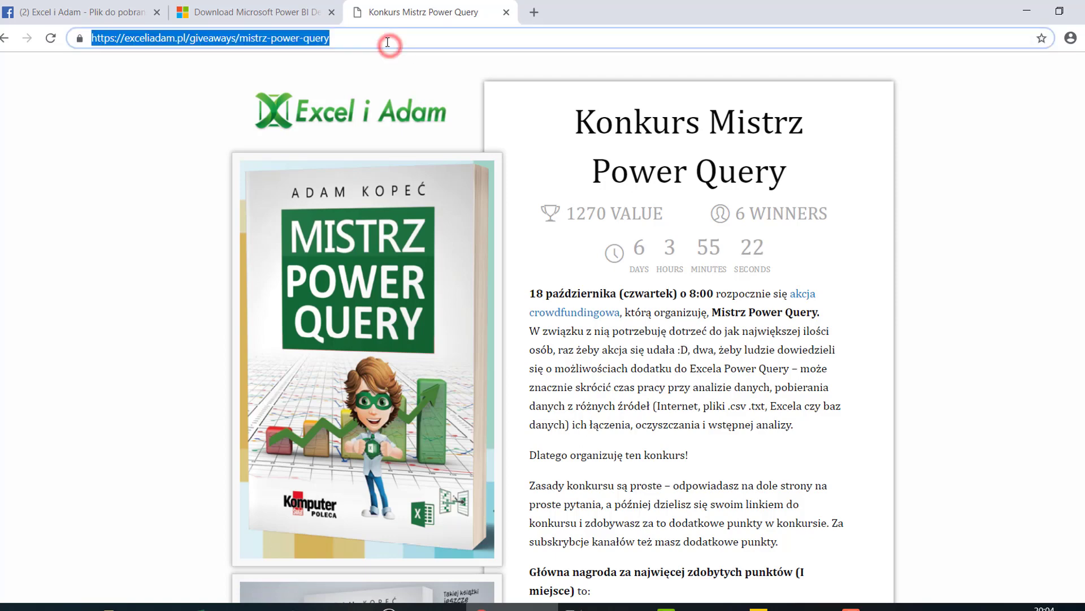
left_click(59, 12)
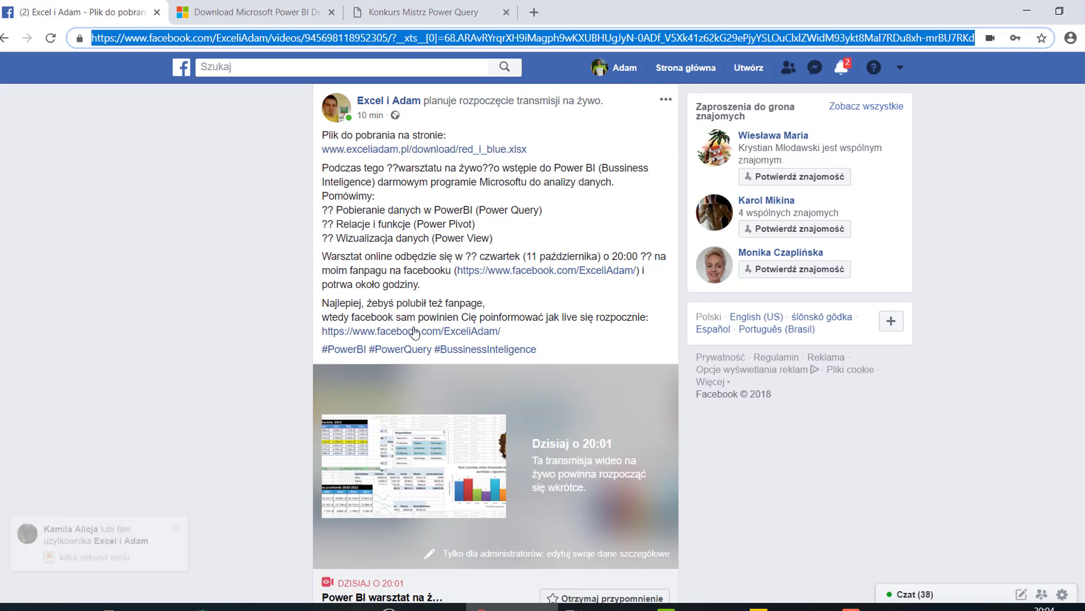
scroll(282, 326, "down", 1)
scroll(283, 326, "down", 4)
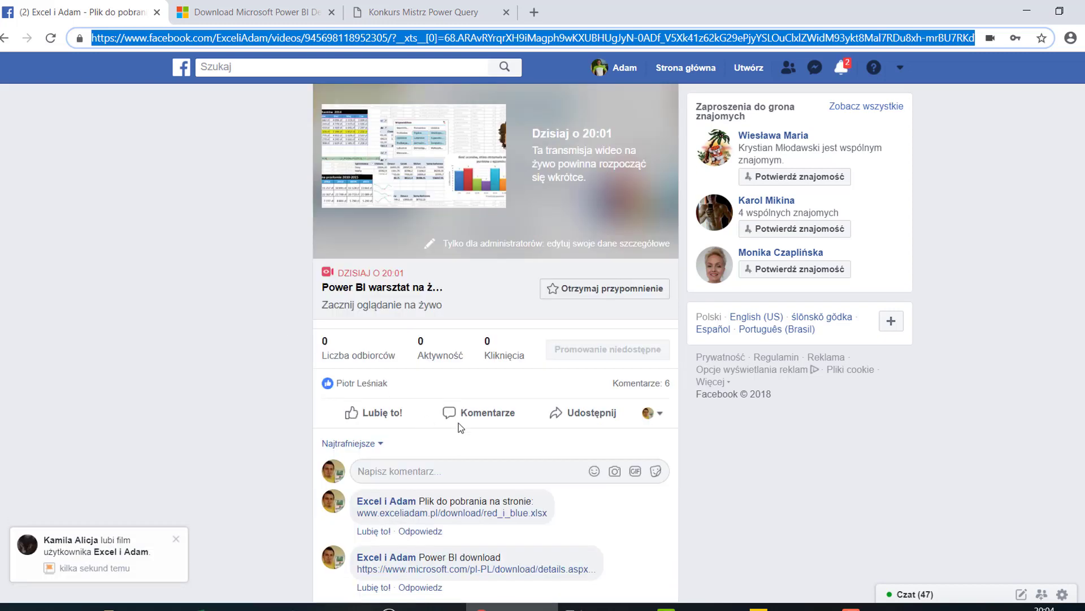
left_click(462, 318)
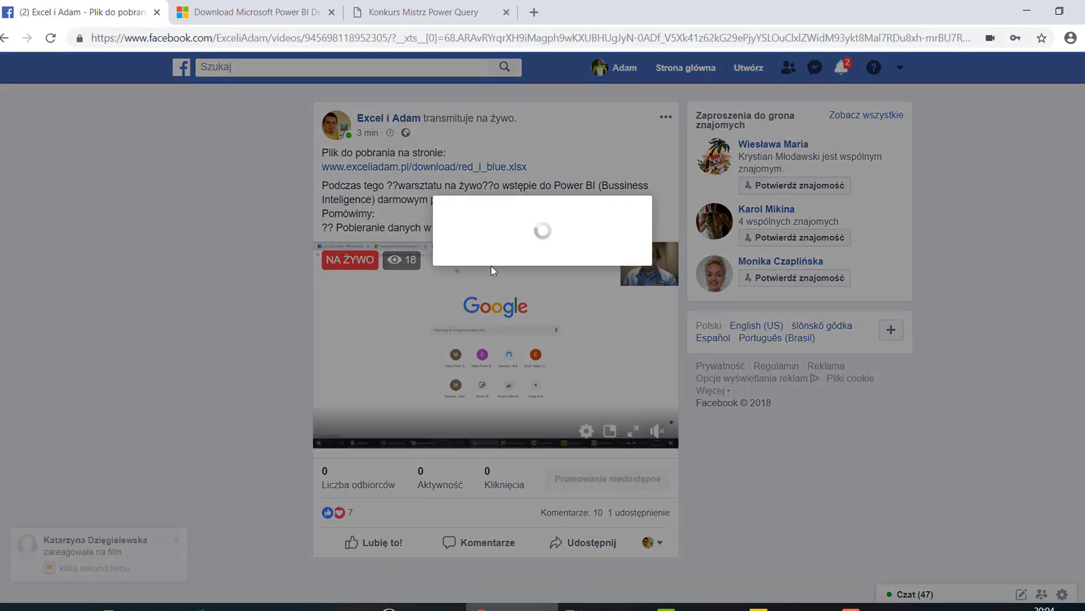
left_click(596, 184)
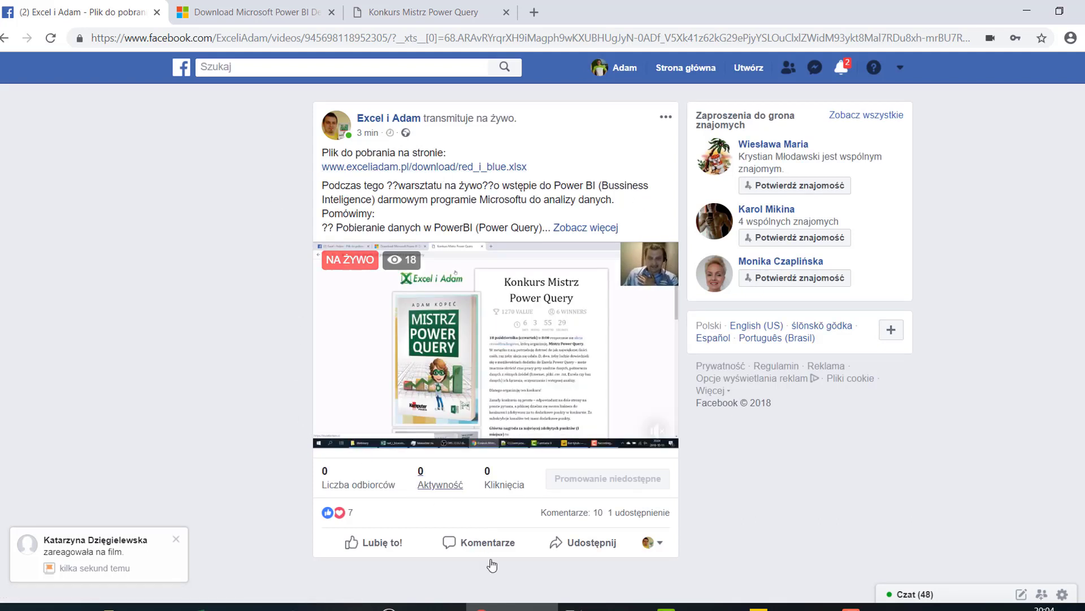
Post the pasted contest link as a comment on the live video, then return to the contest tab.
left_click(487, 542)
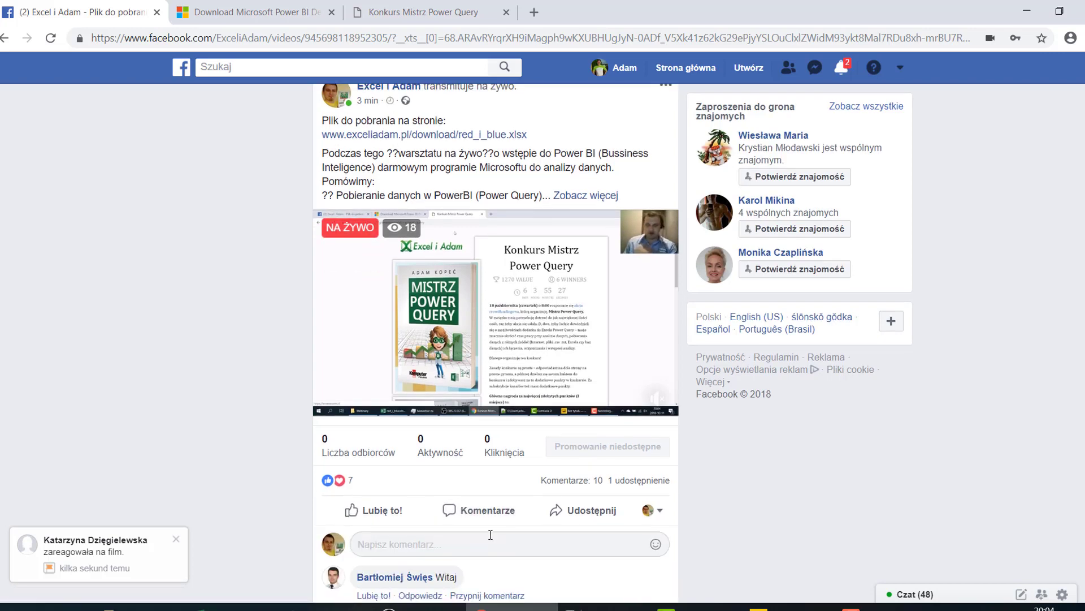
type("https://exceliadam.pl/giveaways/mistrz-power-query")
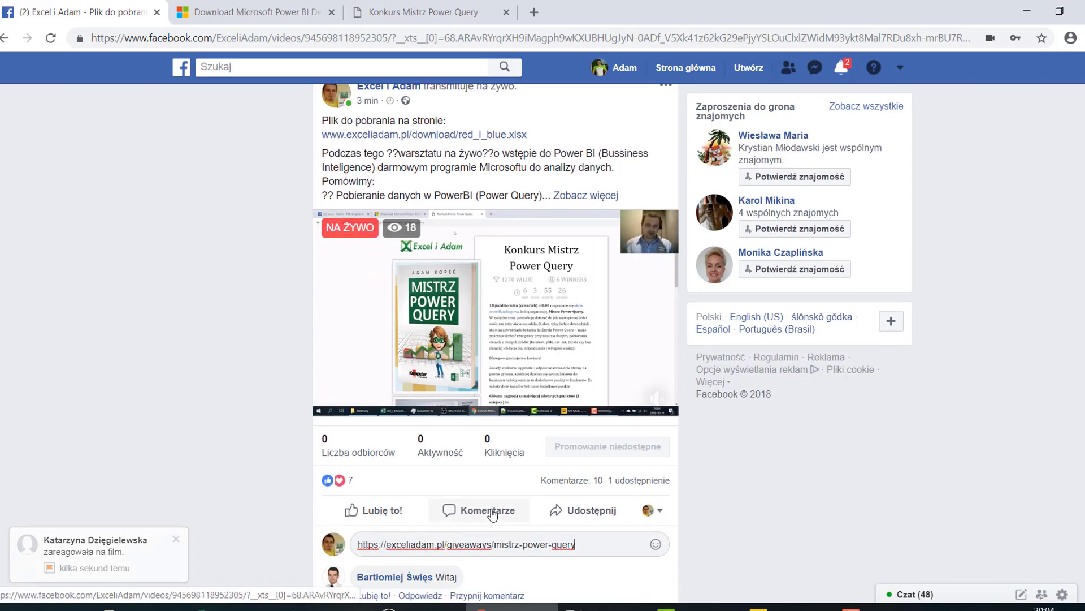
key("Return")
scroll(490, 516, "down", 1)
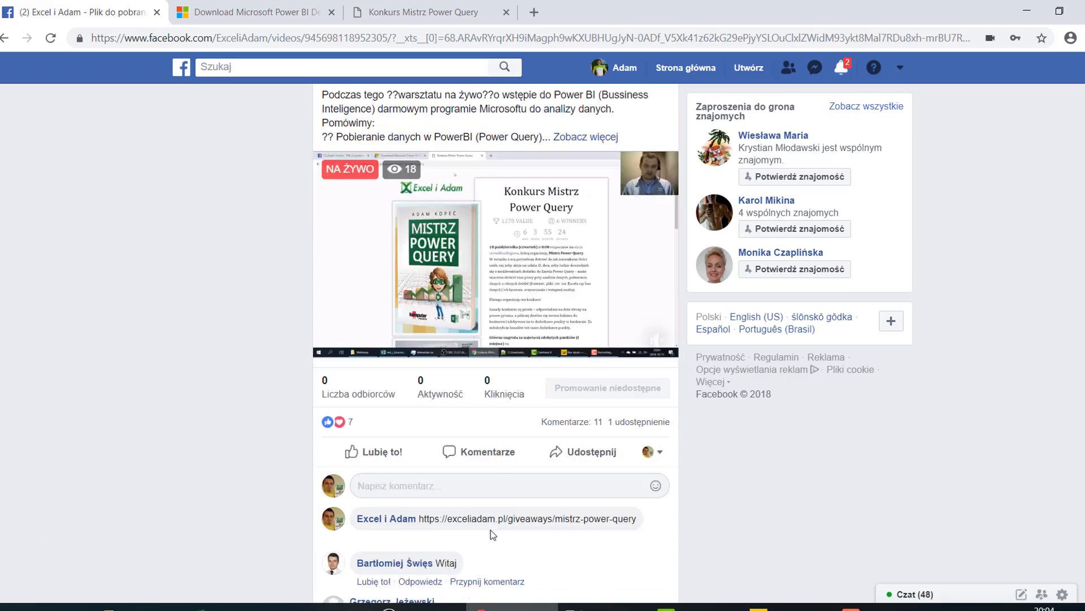
scroll(492, 526, "down", 3)
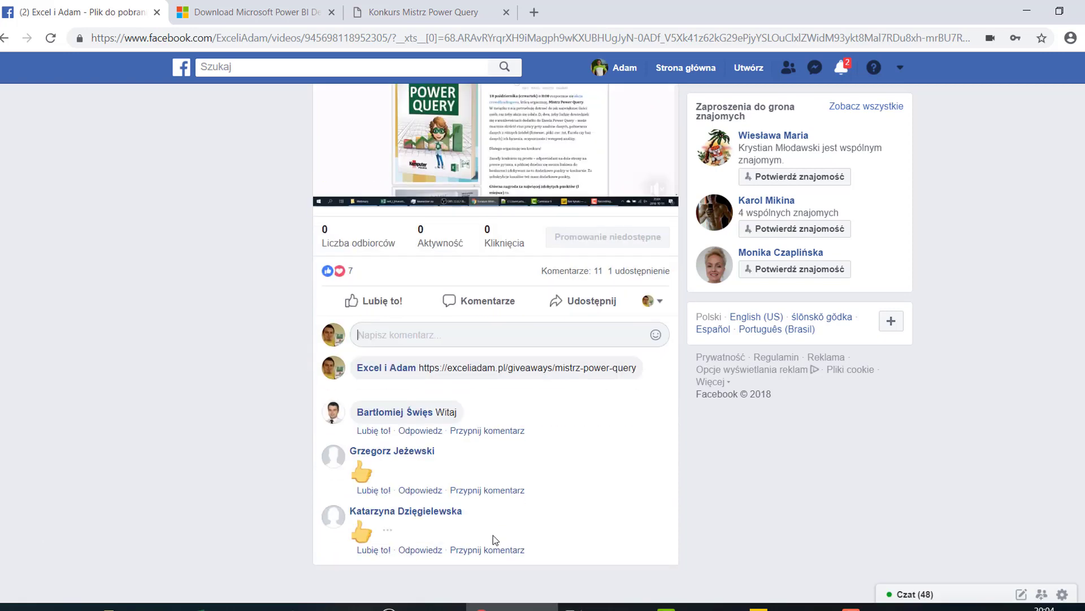
left_click(398, 11)
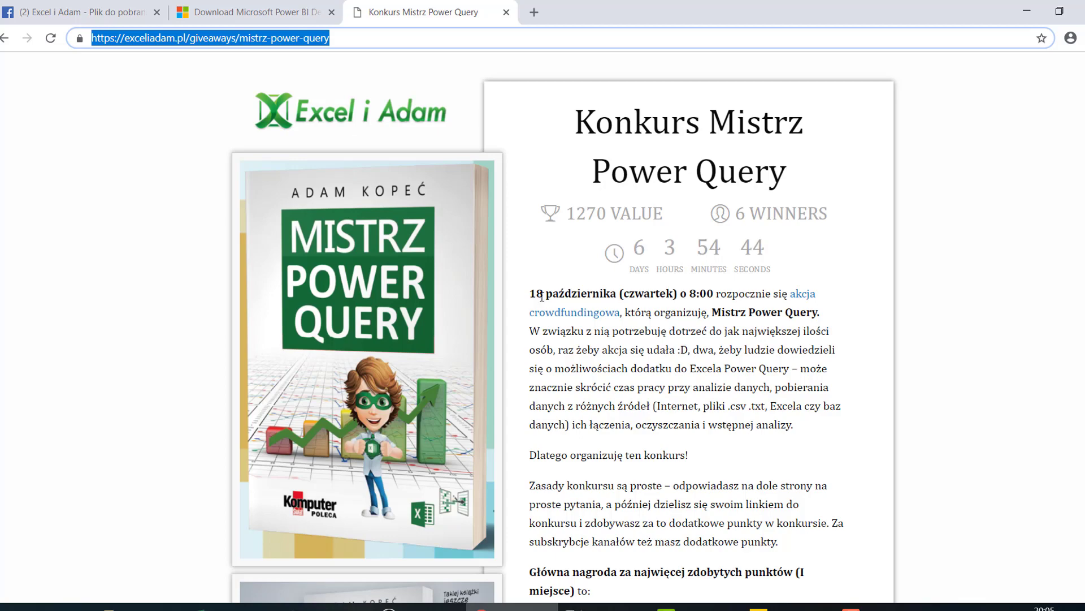
scroll(559, 351, "down", 4)
scroll(564, 354, "down", 3)
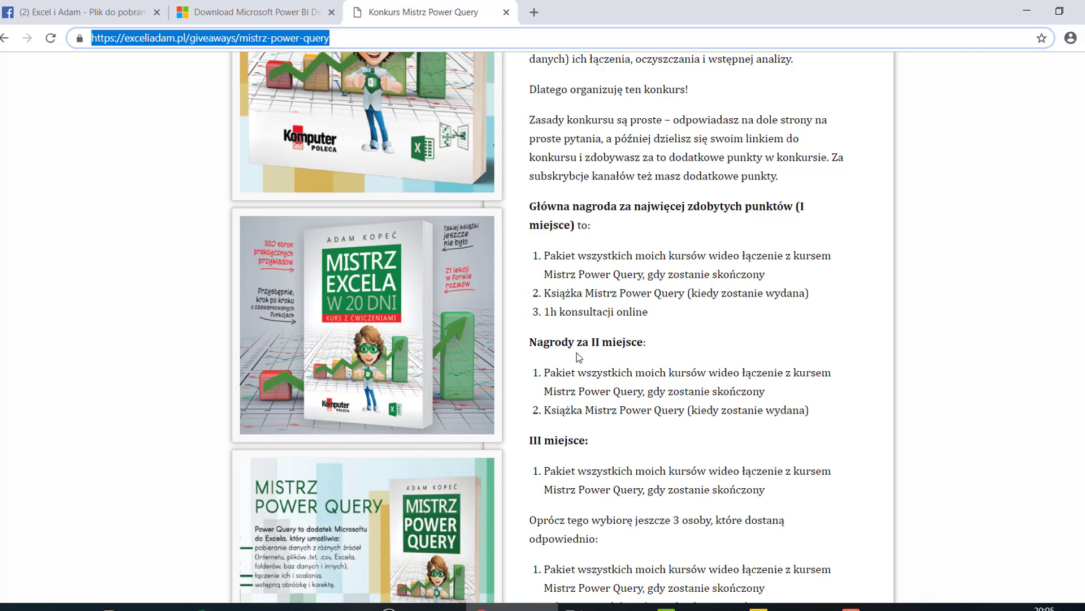
scroll(576, 352, "down", 4)
scroll(577, 351, "down", 5)
scroll(576, 352, "up", 1)
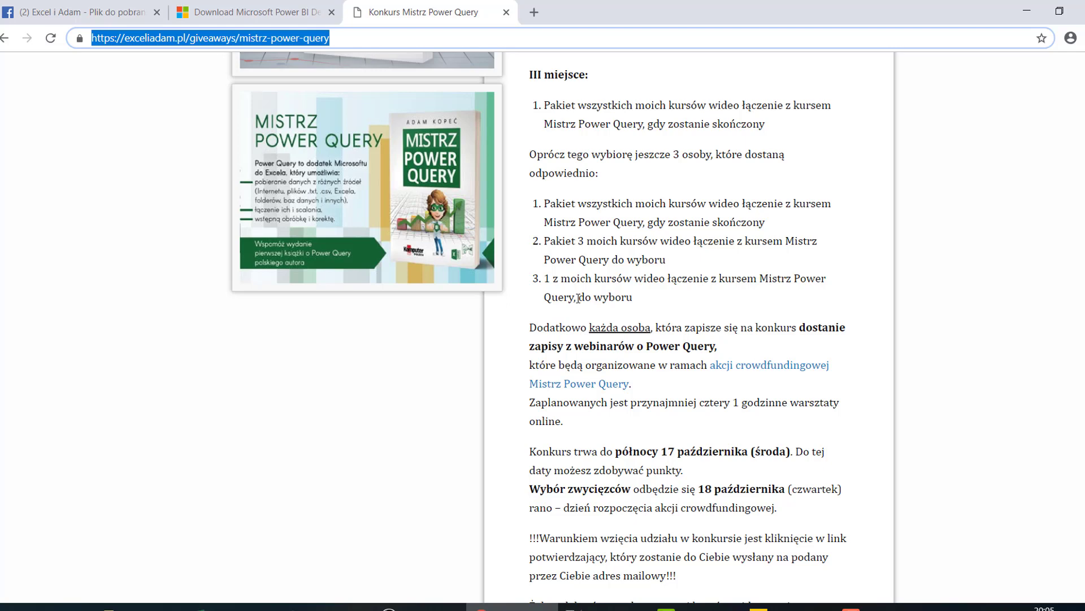
Open the Książka Mistrz Power Query PolakPotrafi.pl campaign in a new tab, browse it, and return to the contest.
middle_click(543, 389)
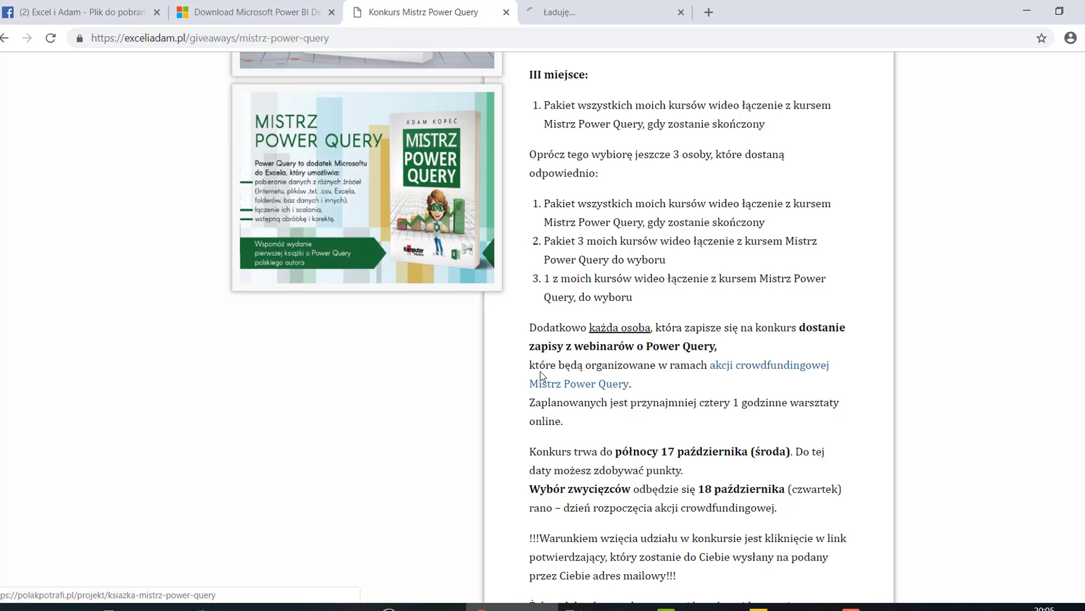
left_click(550, 6)
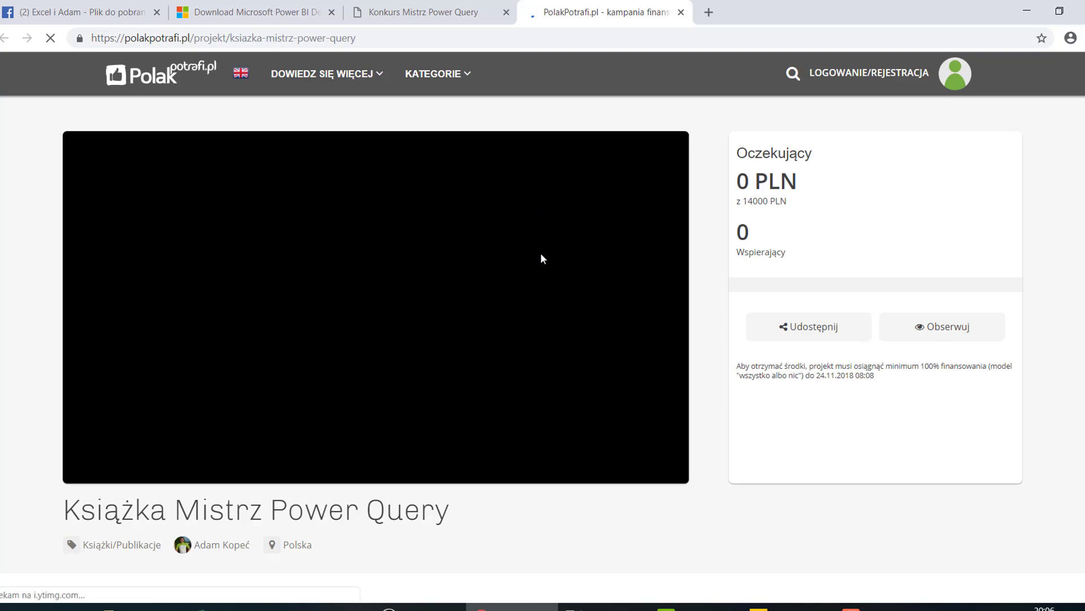
scroll(540, 253, "down", 7)
scroll(541, 254, "down", 1)
scroll(542, 256, "down", 4)
scroll(543, 258, "down", 5)
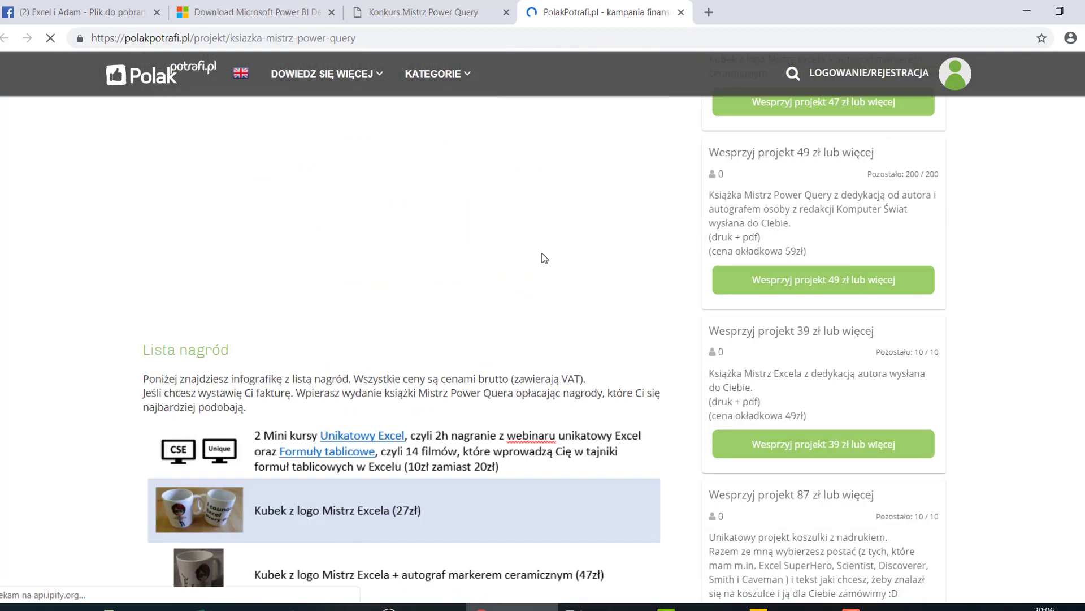
scroll(542, 254, "down", 5)
scroll(542, 255, "down", 3)
scroll(542, 254, "down", 3)
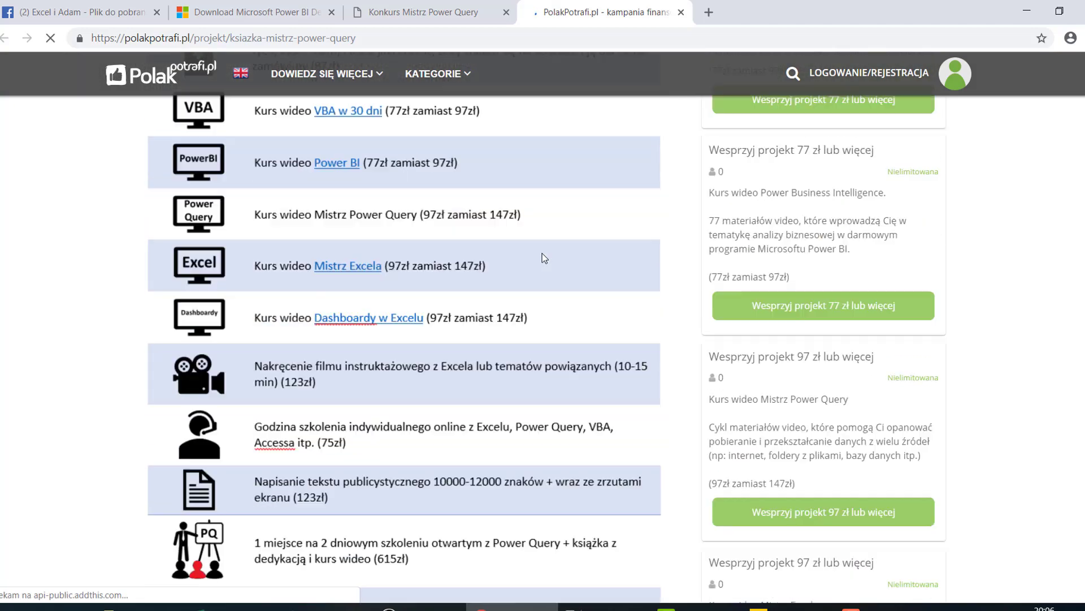
scroll(542, 253, "down", 5)
scroll(542, 253, "down", 5)
scroll(541, 253, "down", 3)
scroll(542, 252, "down", 3)
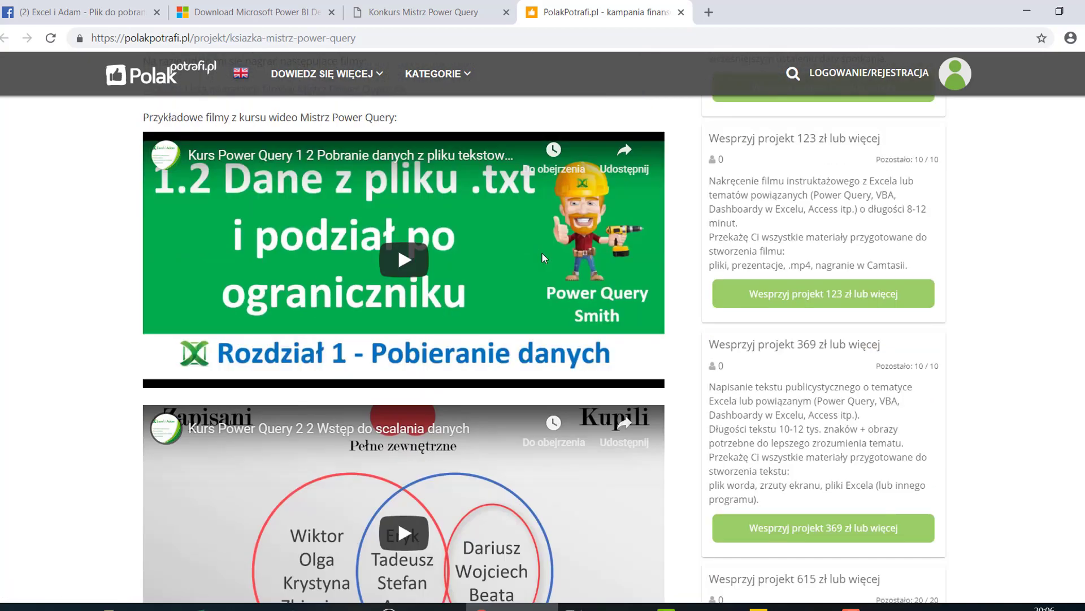
scroll(542, 253, "down", 5)
scroll(542, 254, "down", 5)
scroll(542, 253, "down", 5)
scroll(542, 255, "down", 4)
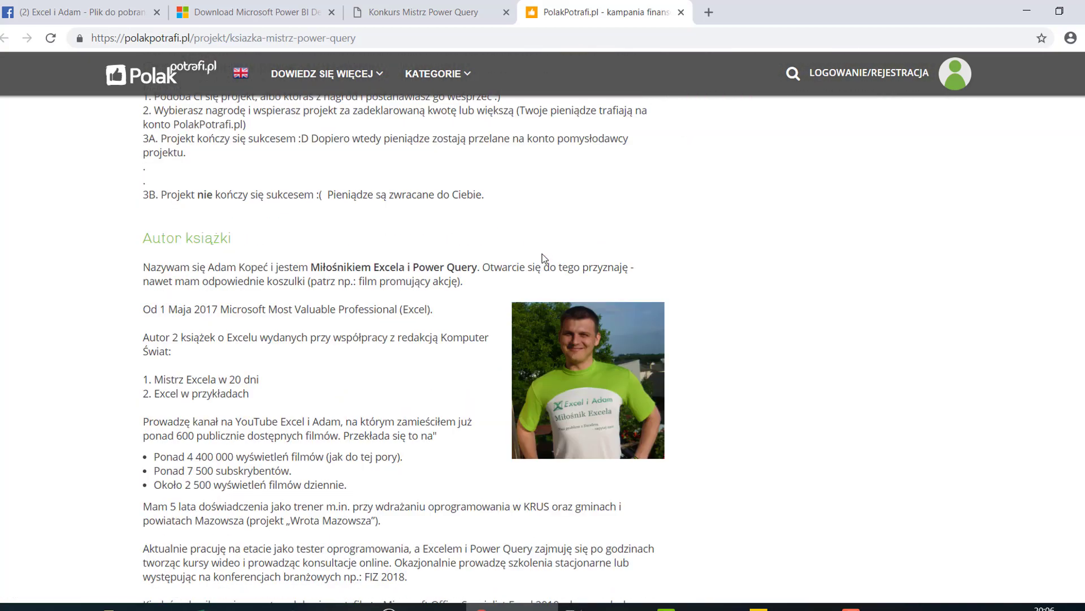
scroll(541, 253, "down", 5)
scroll(542, 253, "down", 5)
scroll(542, 253, "up", 10)
scroll(542, 254, "up", 8)
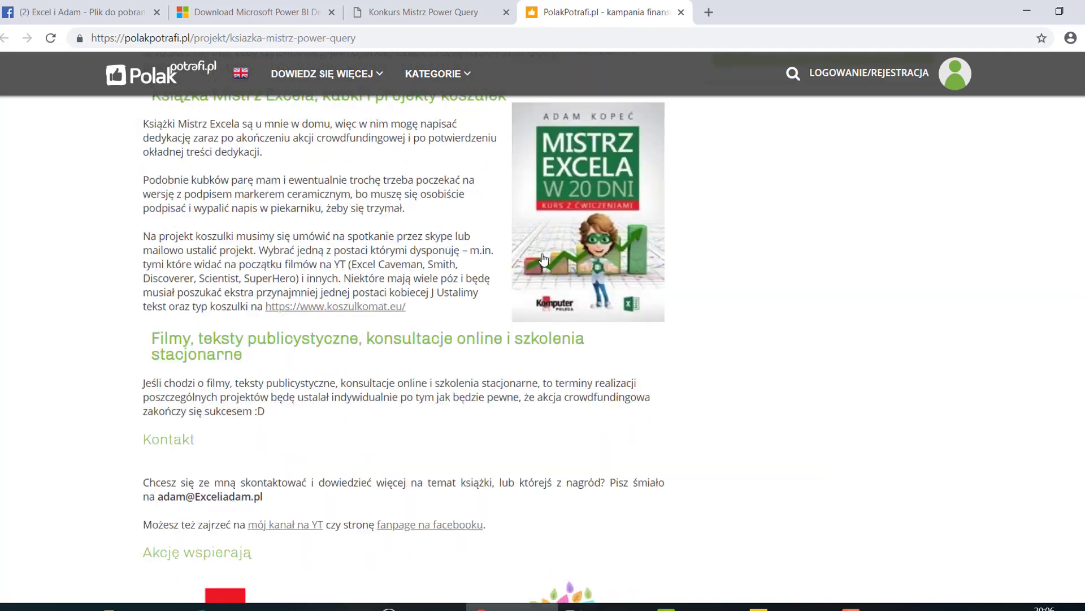
scroll(542, 259, "up", 5)
scroll(542, 259, "up", 5)
scroll(543, 258, "up", 5)
scroll(544, 258, "up", 5)
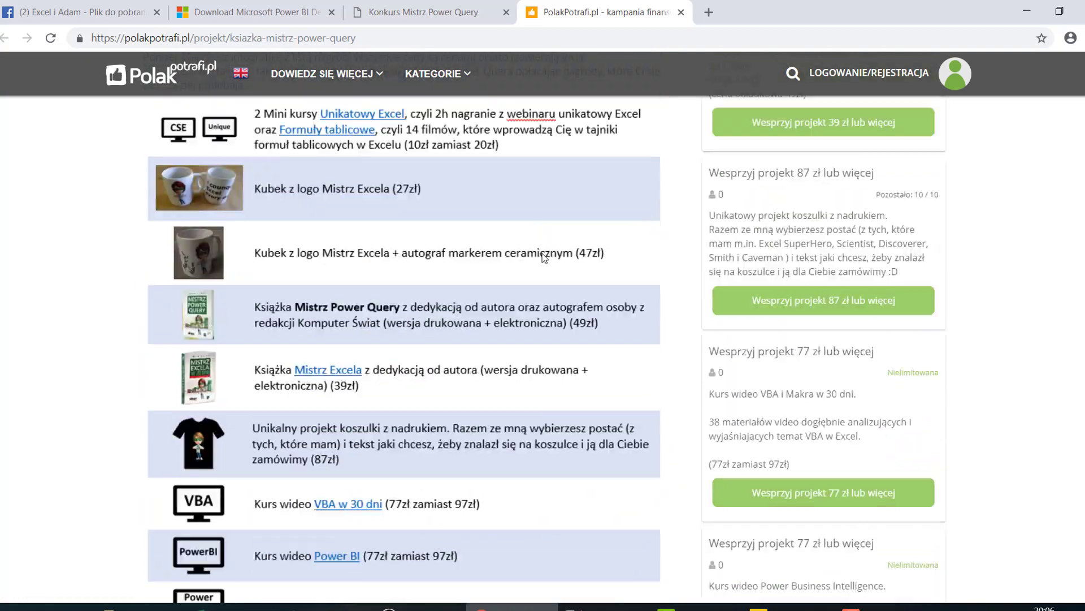
scroll(544, 257, "up", 5)
scroll(543, 254, "up", 5)
scroll(542, 248, "up", 5)
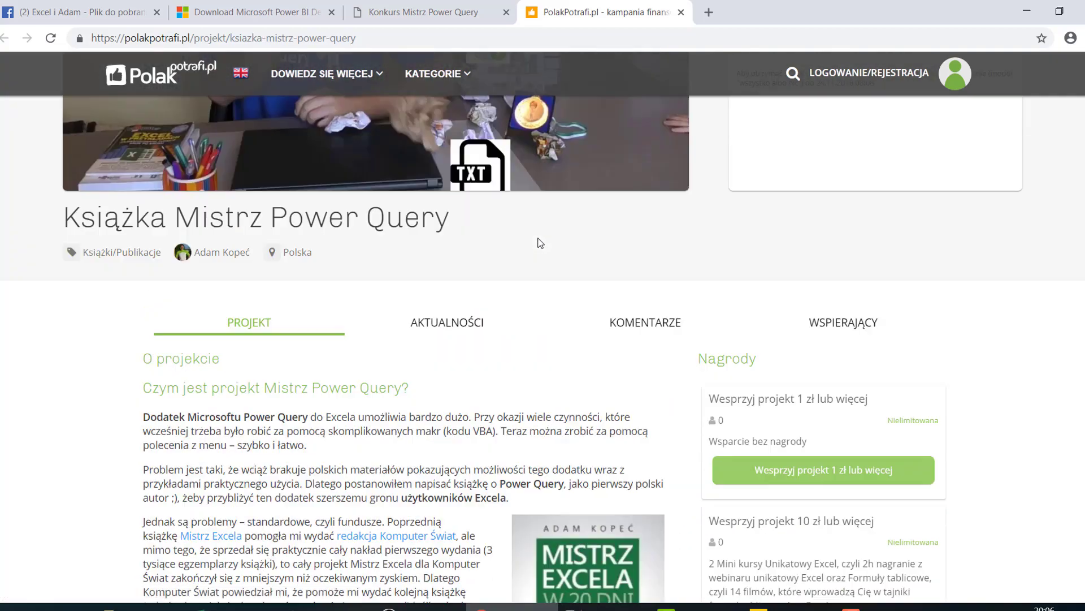
scroll(525, 270, "up", 5)
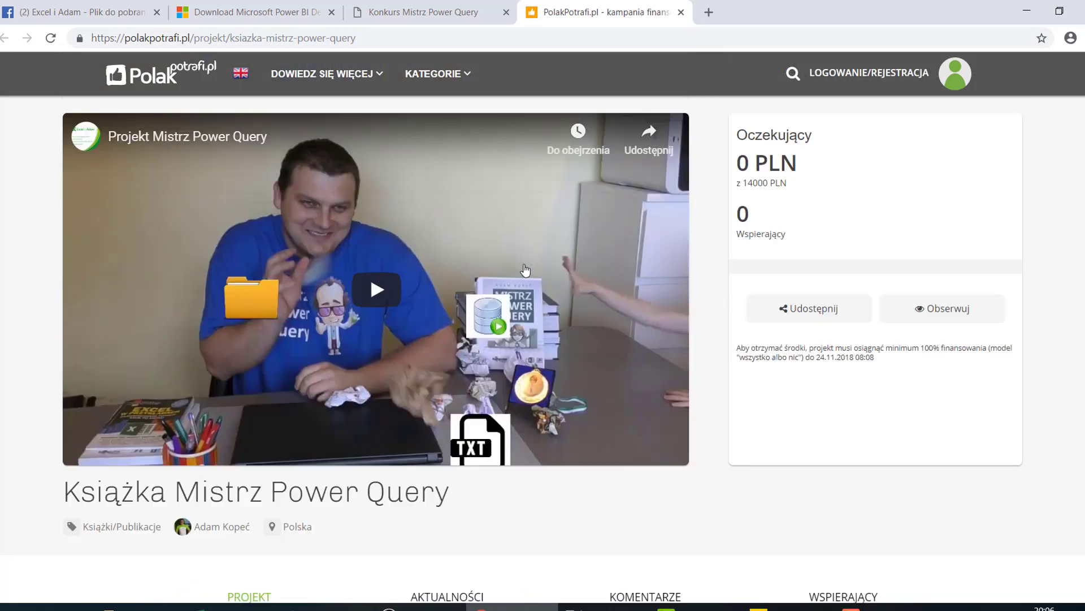
left_click(434, 14)
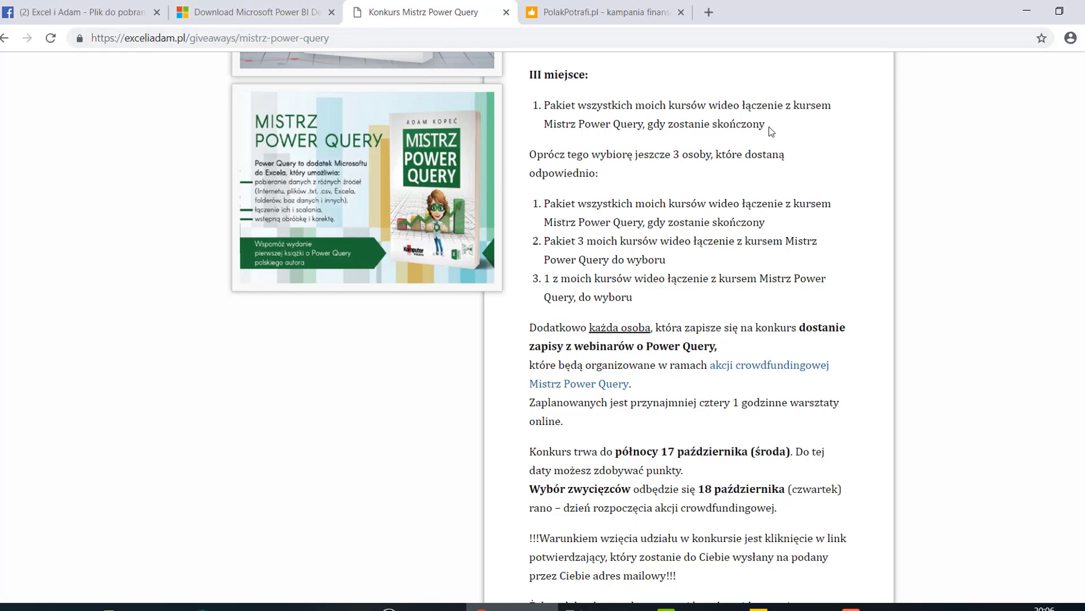
Minimize Chrome and bring up the empty untitled Power BI Desktop report.
left_click(1027, 11)
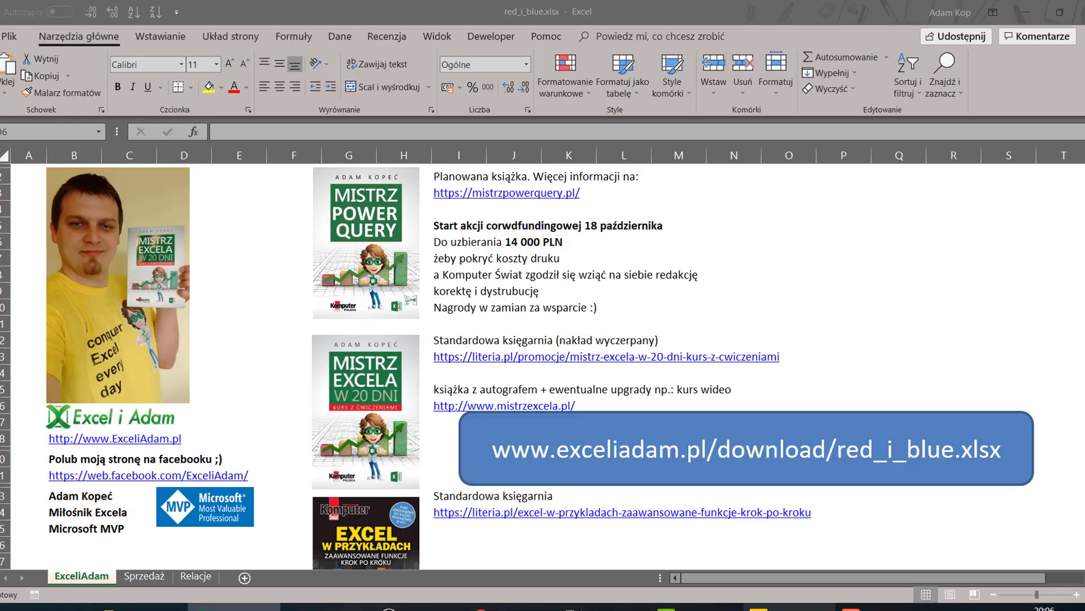
left_click(758, 607)
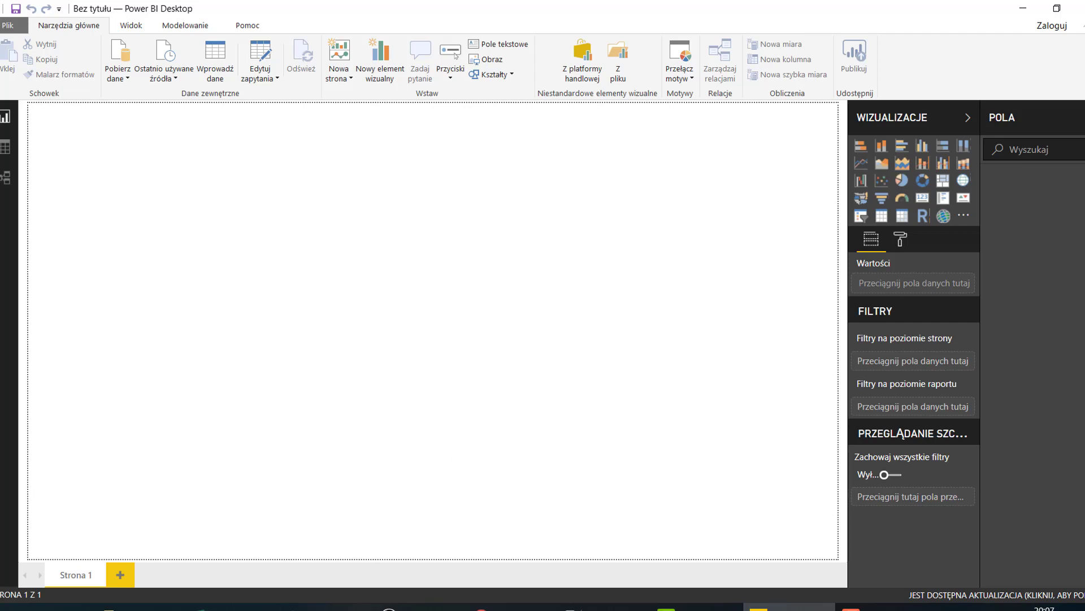
Switch from Power BI Desktop back to the red_i_blue.xlsx workbook in Excel.
left_click(232, 604)
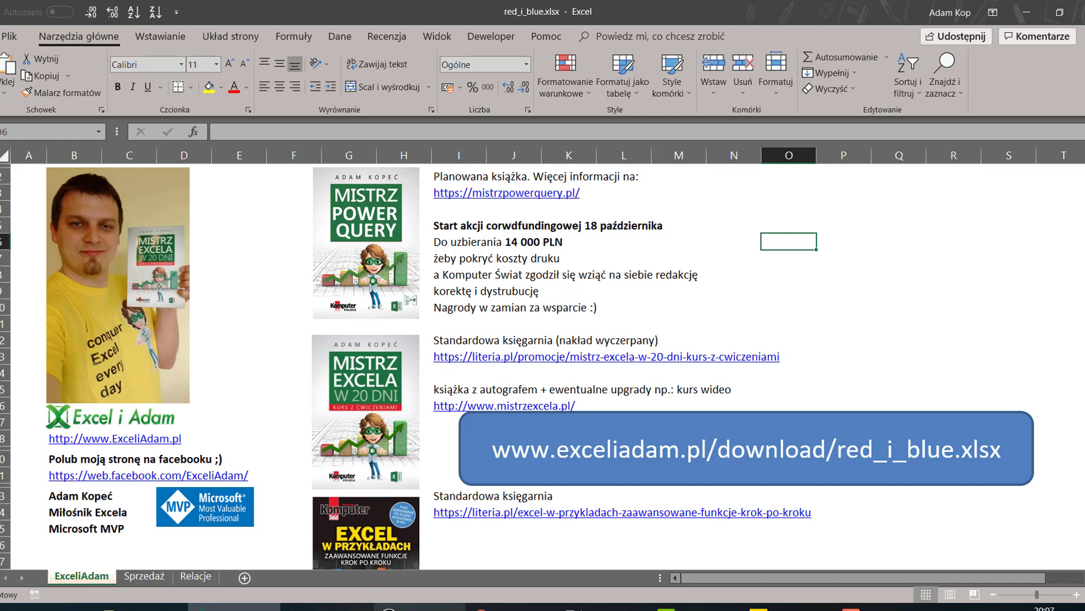
Return from Excel to the Konkurs Mistrz Power Query page in Chrome.
left_click(513, 607)
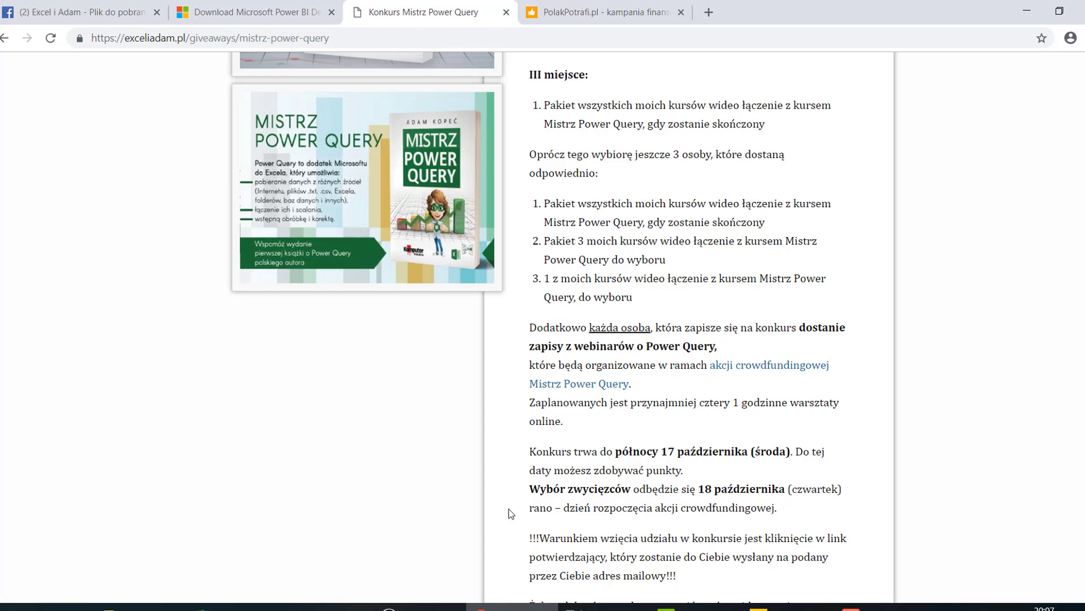
scroll(527, 511, "up", 4)
scroll(554, 503, "up", 4)
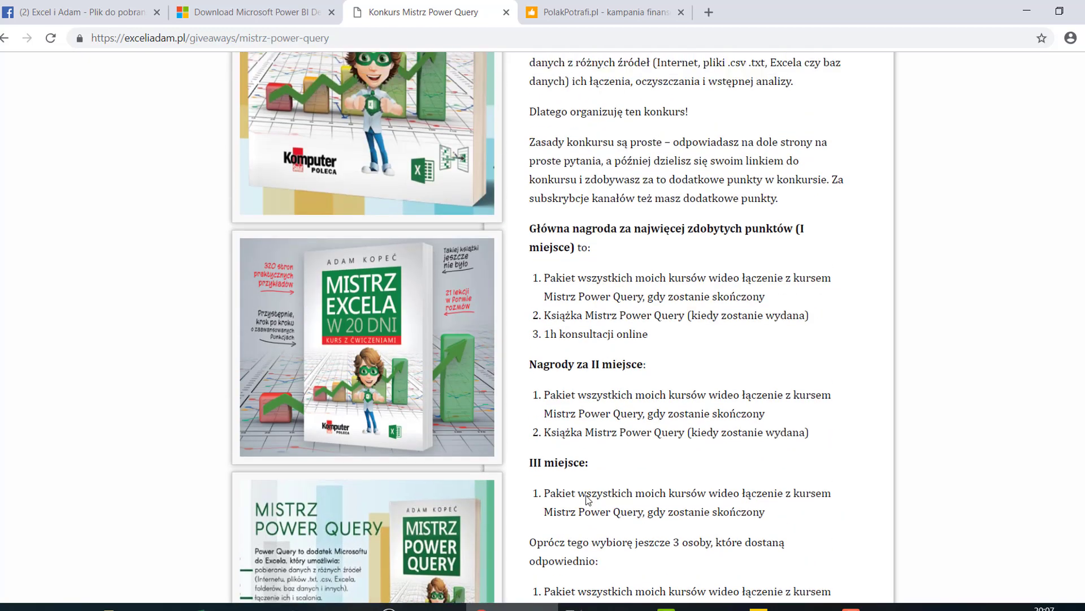
scroll(586, 496, "up", 4)
scroll(587, 496, "down", 5)
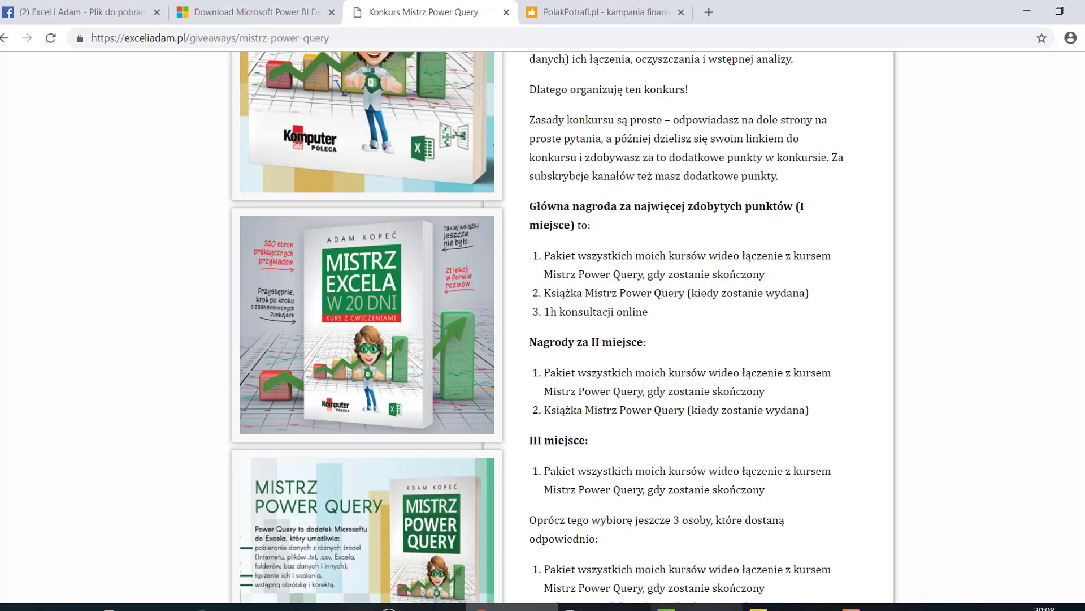
Bring the empty untitled Power BI Desktop report back in front of Chrome.
left_click(760, 607)
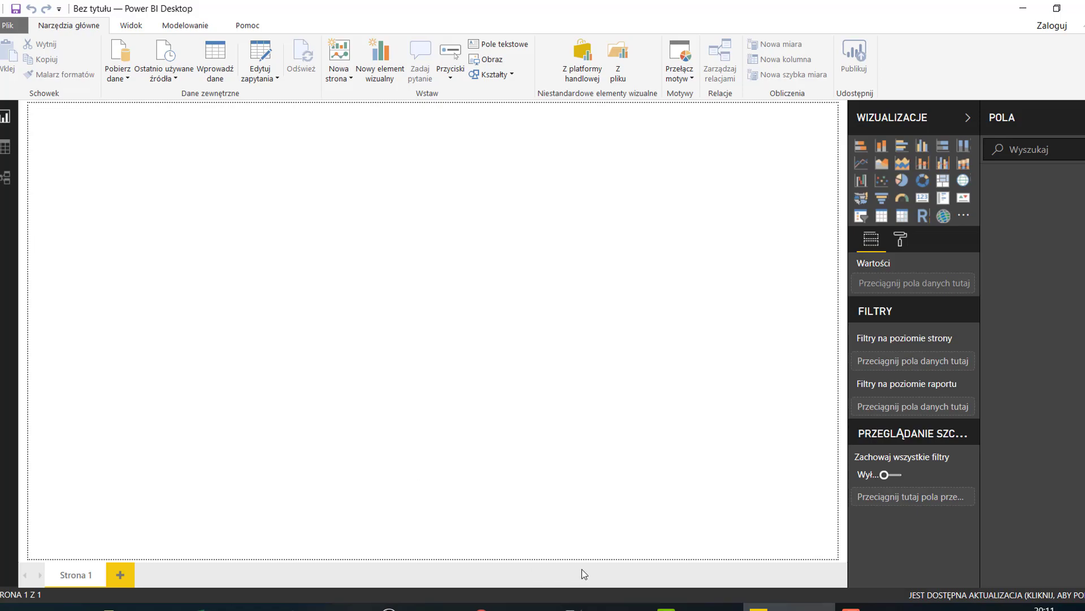
Switch to red_i_blue.xlsx and browse the ExceliAdam sheet's book and course links.
left_click(234, 607)
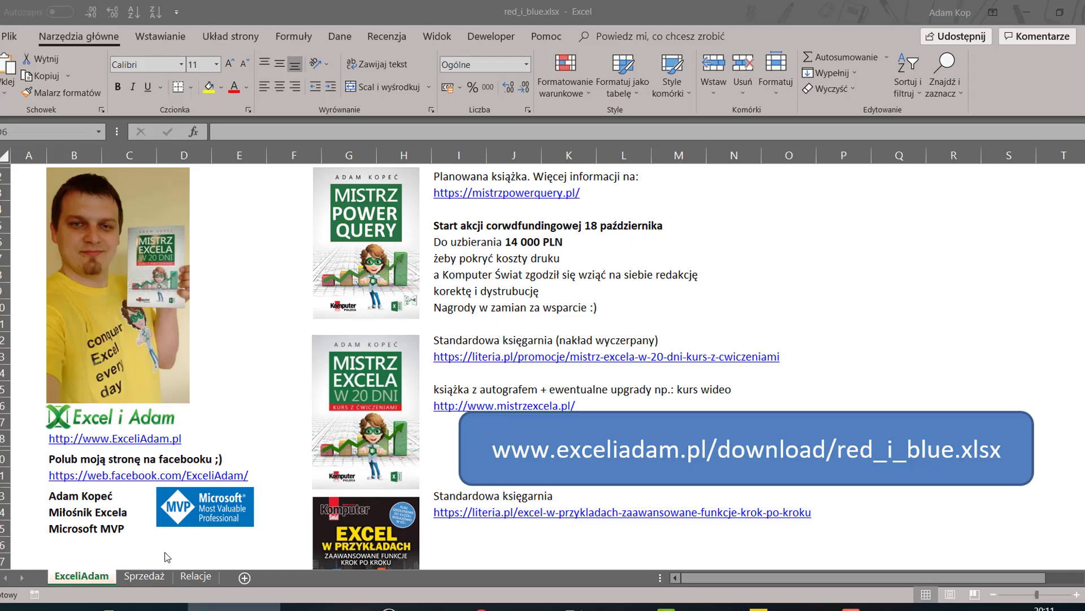
scroll(249, 325, "down", 4)
scroll(250, 327, "up", 4)
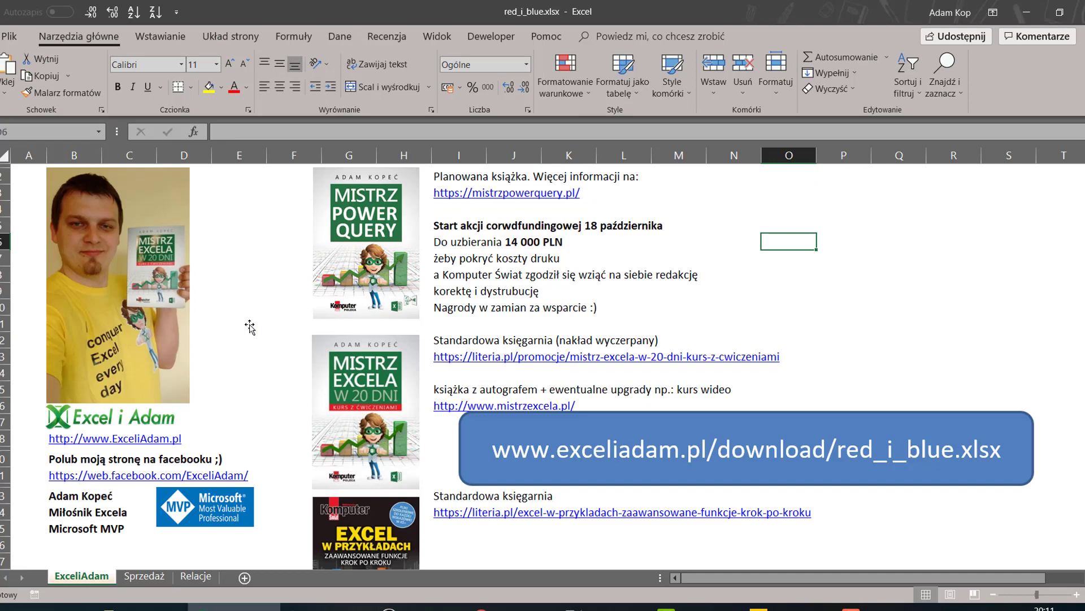
scroll(249, 326, "down", 3)
scroll(250, 327, "down", 3)
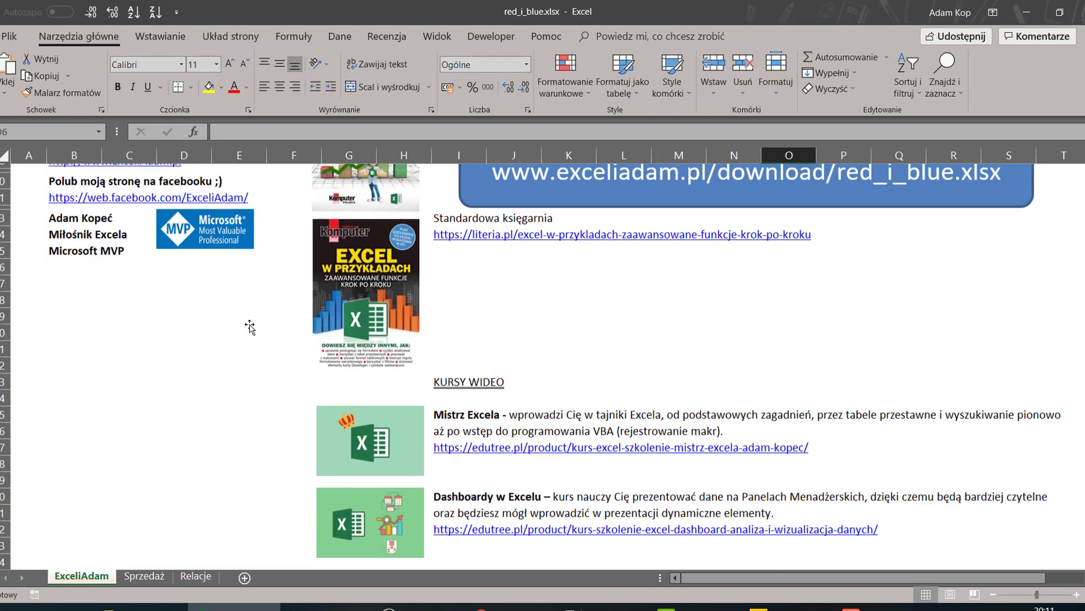
scroll(249, 327, "down", 2)
scroll(250, 327, "down", 4)
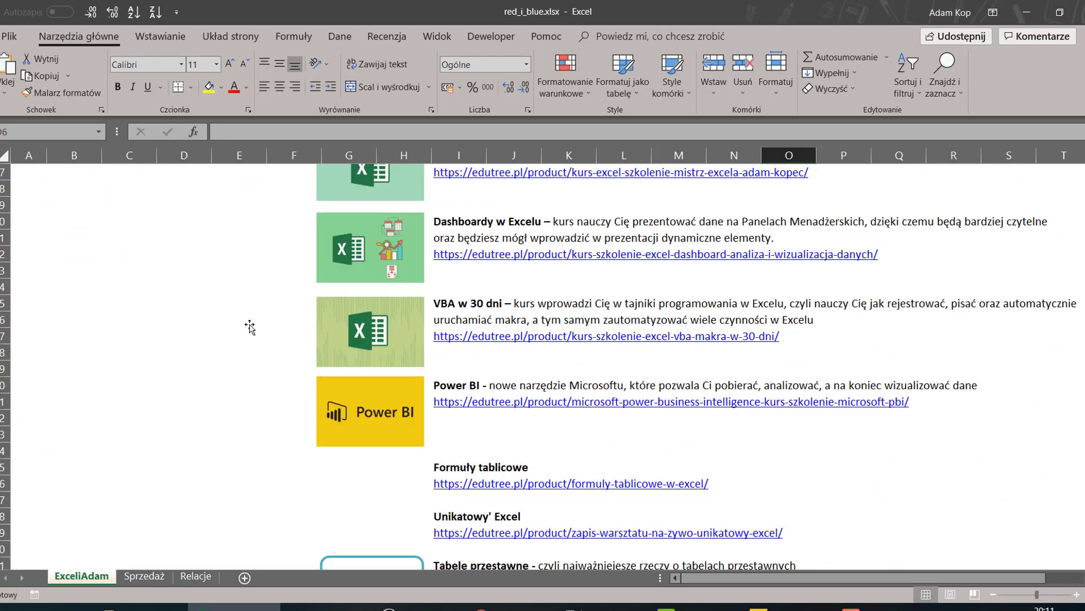
scroll(250, 327, "up", 2)
scroll(250, 326, "down", 4)
scroll(250, 326, "up", 4)
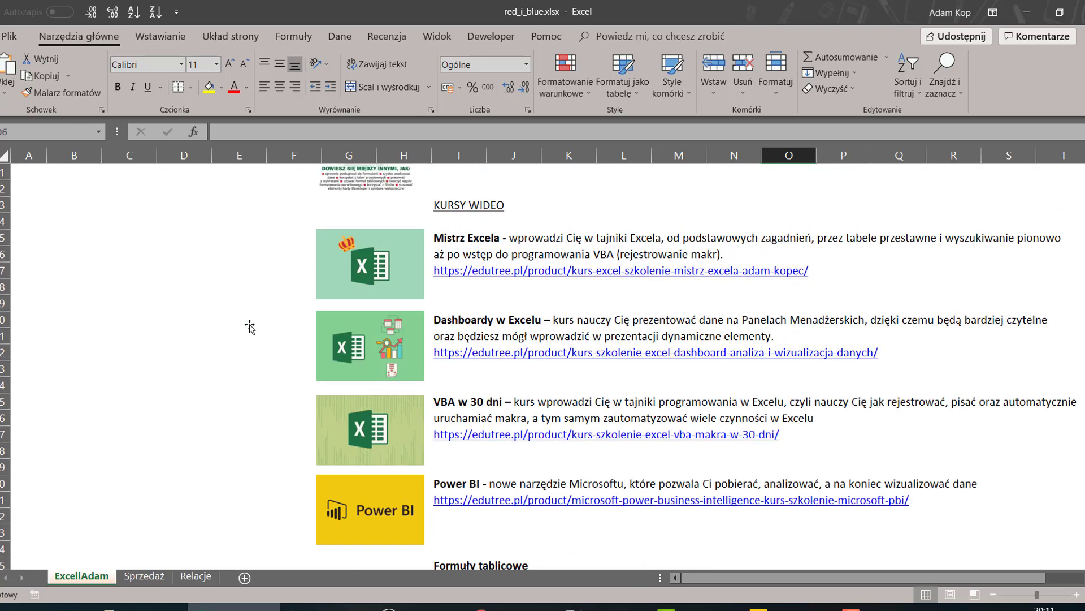
scroll(249, 326, "down", 2)
scroll(249, 327, "up", 2)
scroll(249, 327, "up", 3)
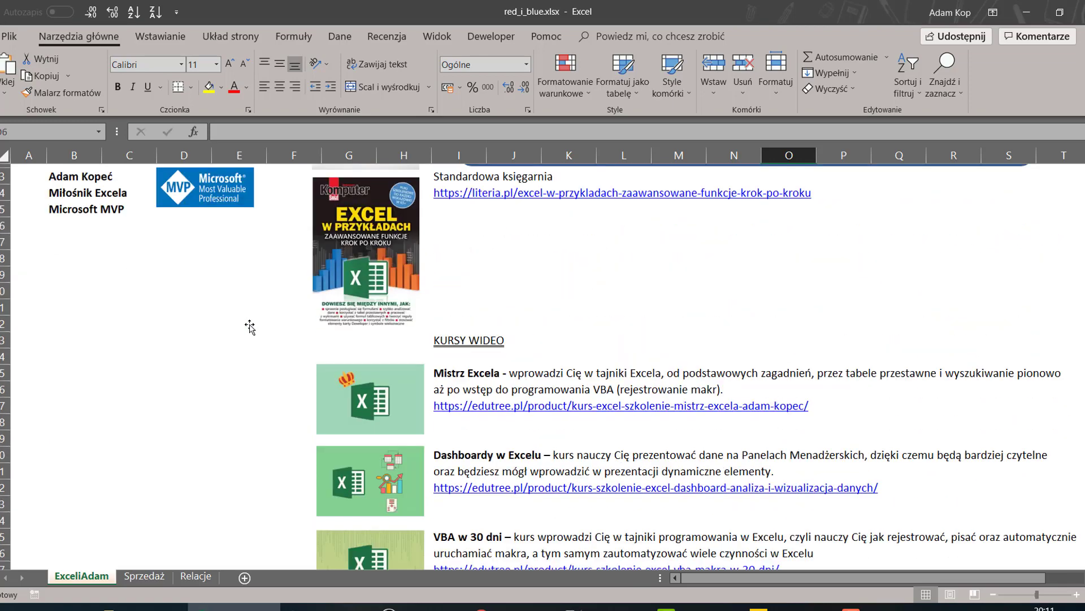
scroll(249, 327, "up", 5)
scroll(249, 322, "up", 2)
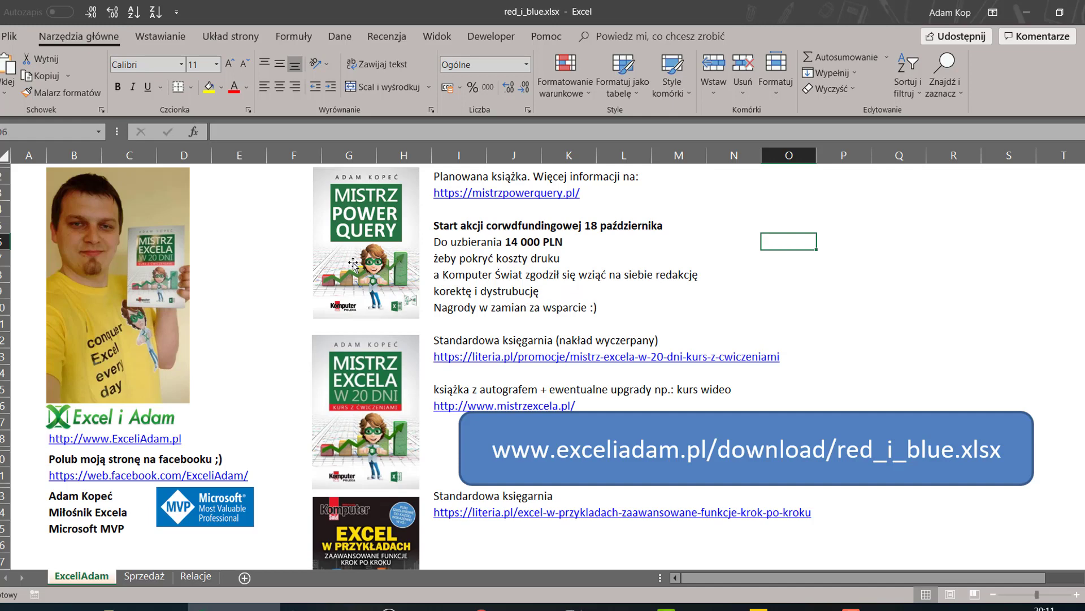
left_click(248, 292)
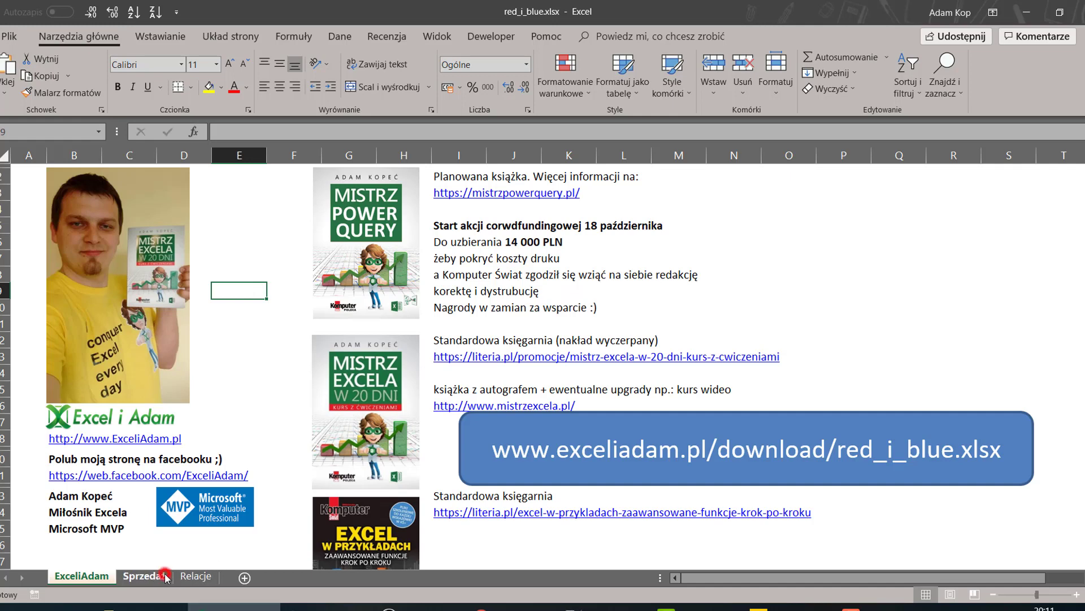
Review the Sprzedaż and Relacje sheets and the Rok formula in Excel, then return to Power BI Desktop.
left_click(144, 576)
left_click(117, 224)
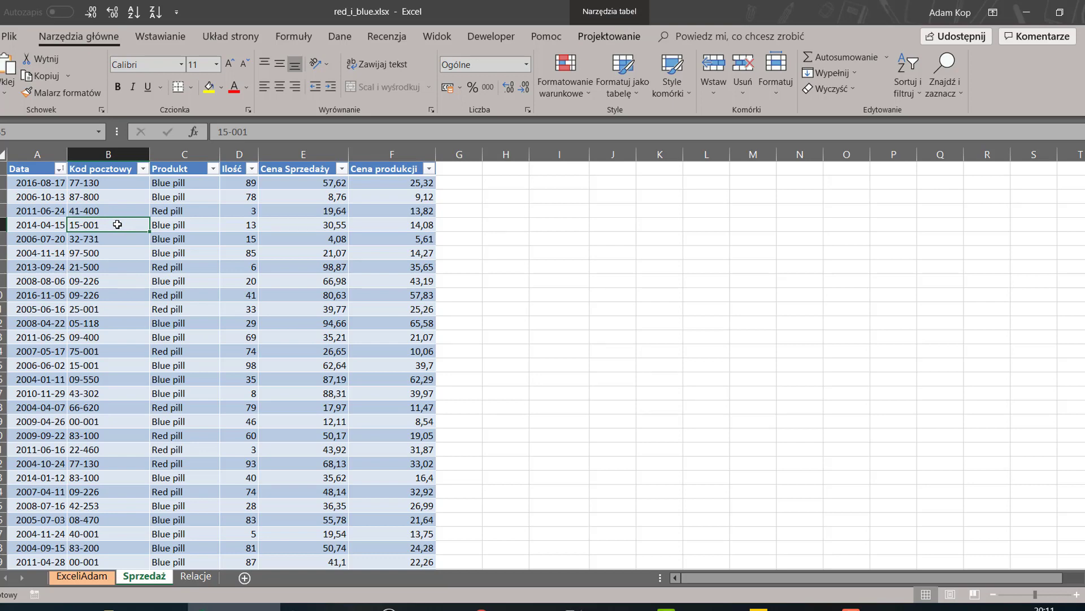
left_click(195, 575)
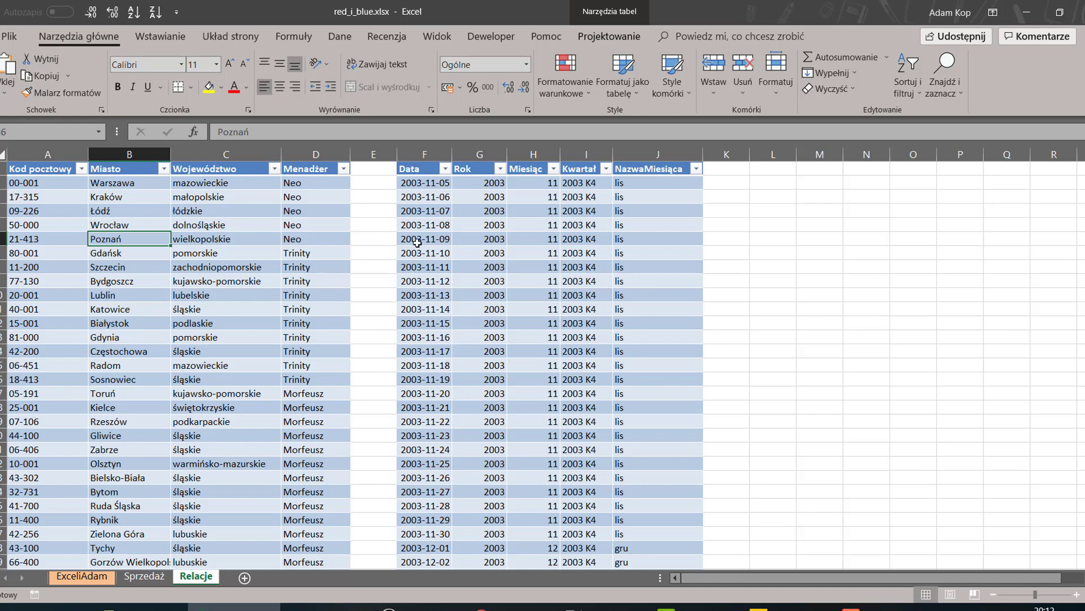
left_click(456, 252)
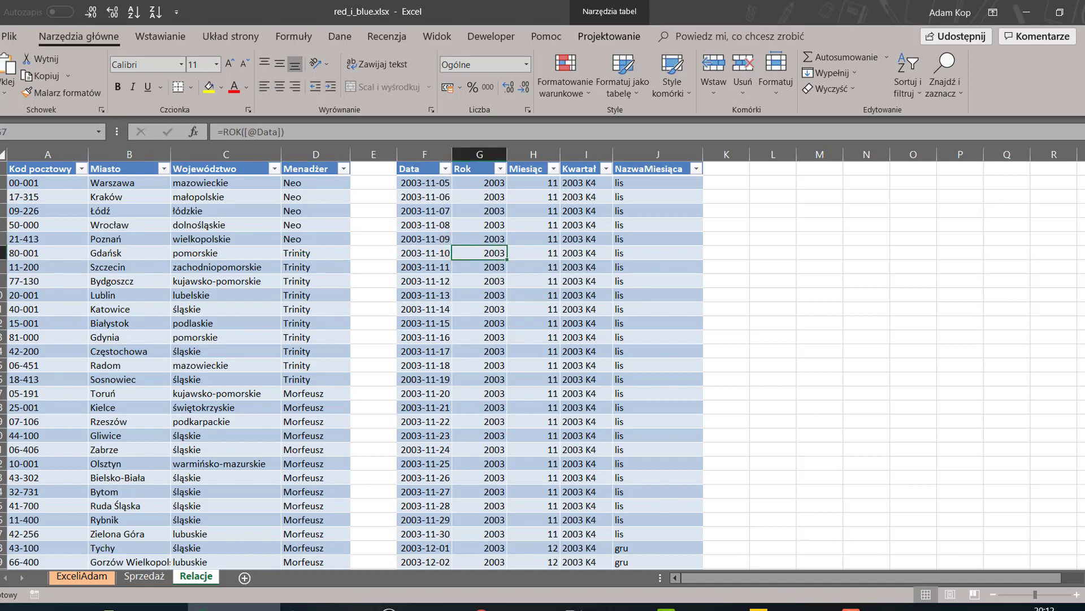
left_click(791, 606)
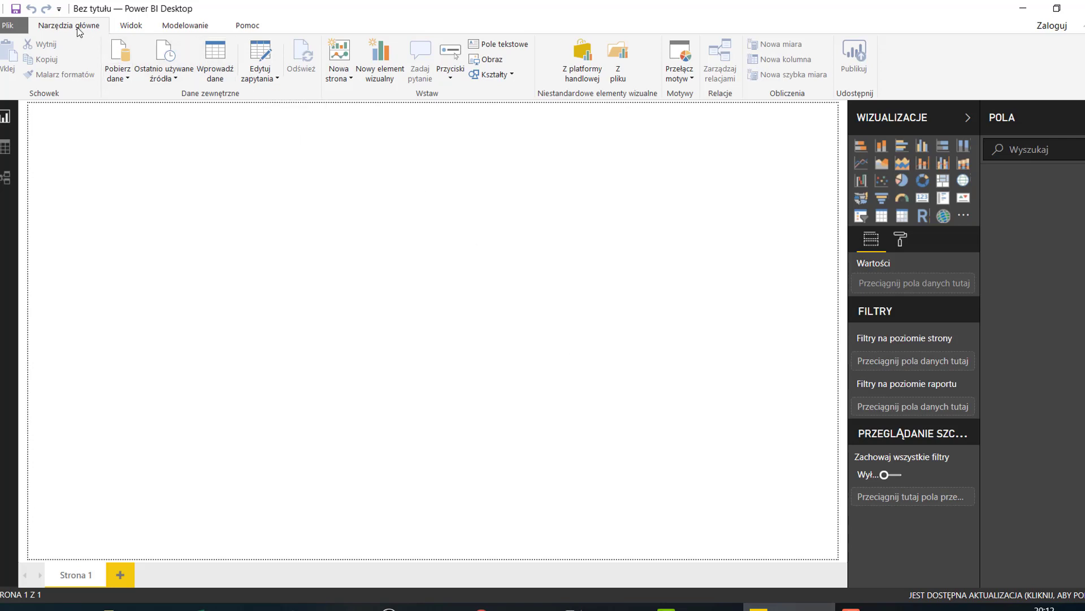
Open the full connector catalogue through Get Data > More.
left_click(123, 79)
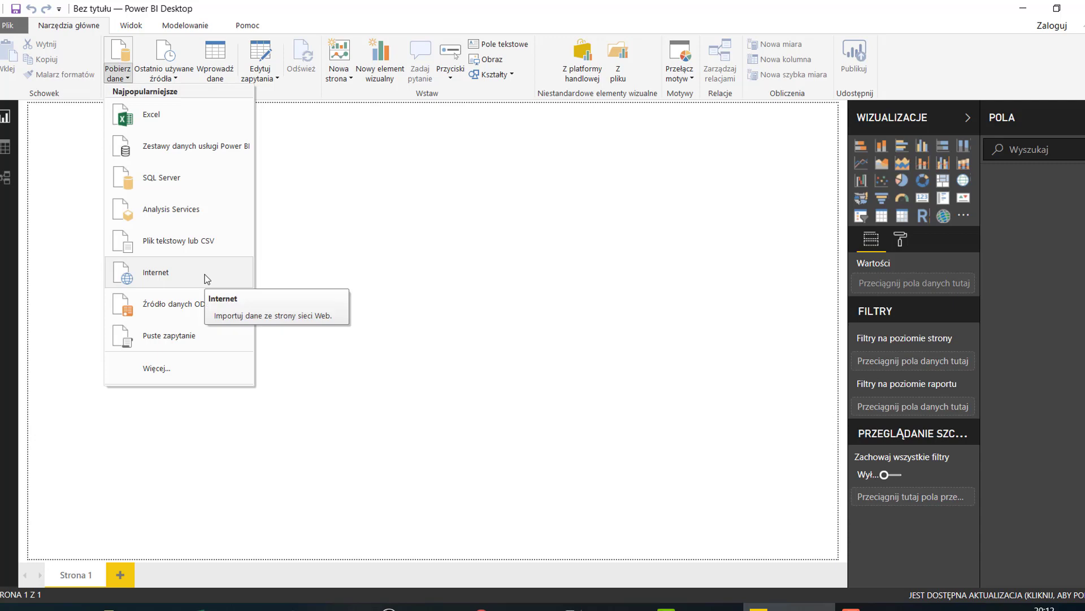
left_click(180, 368)
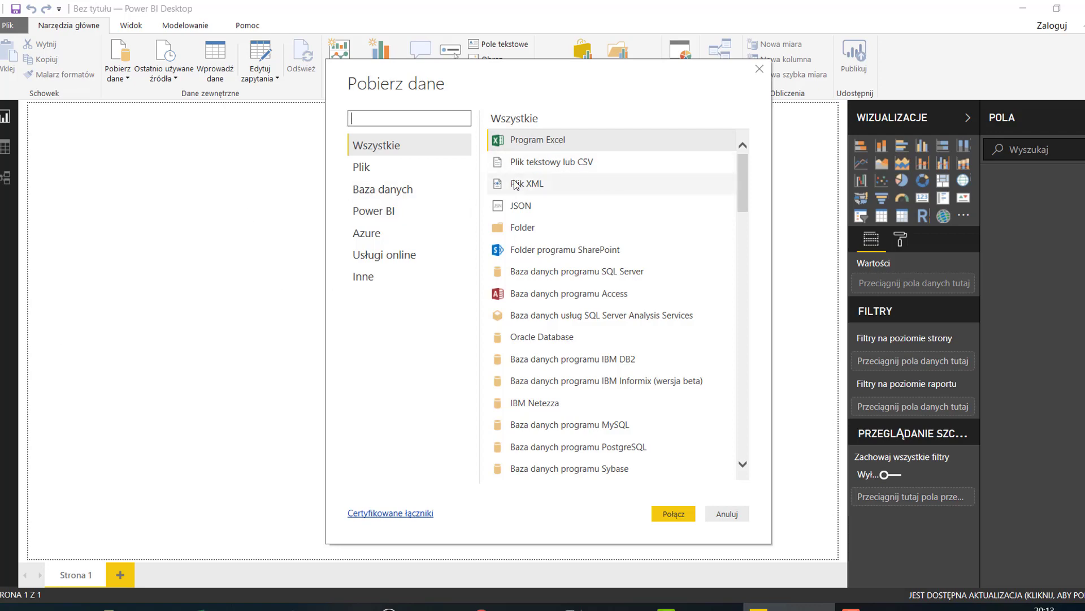
Browse the File, Database, Power BI, Azure and Online Services connector categories.
left_click(745, 183)
mouse_move(745, 183)
left_mouse_down()
mouse_move(742, 425)
mouse_move(742, 150)
left_mouse_up()
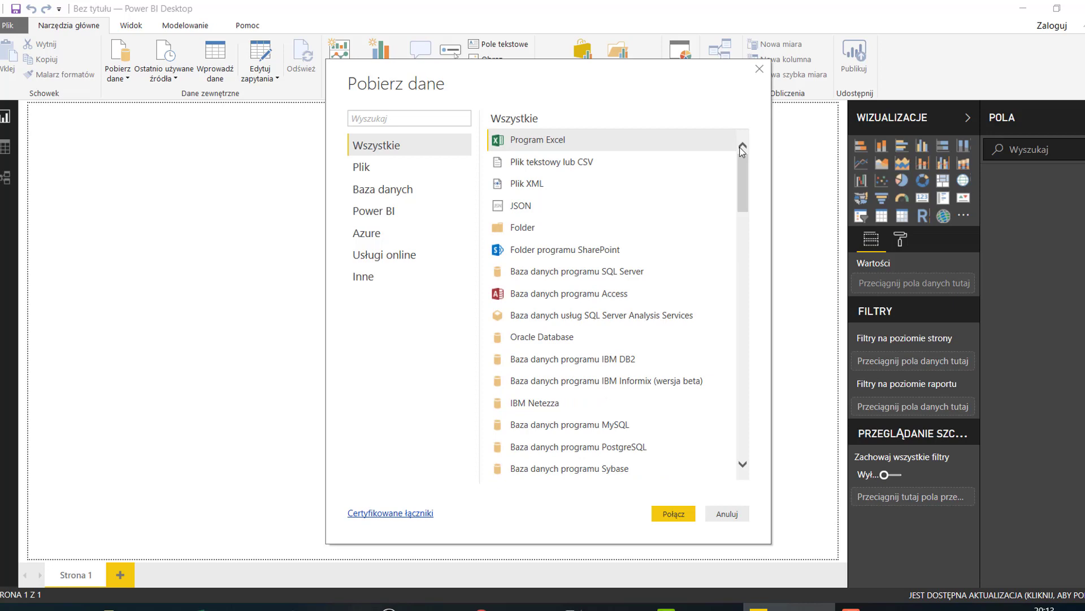
left_click(430, 171)
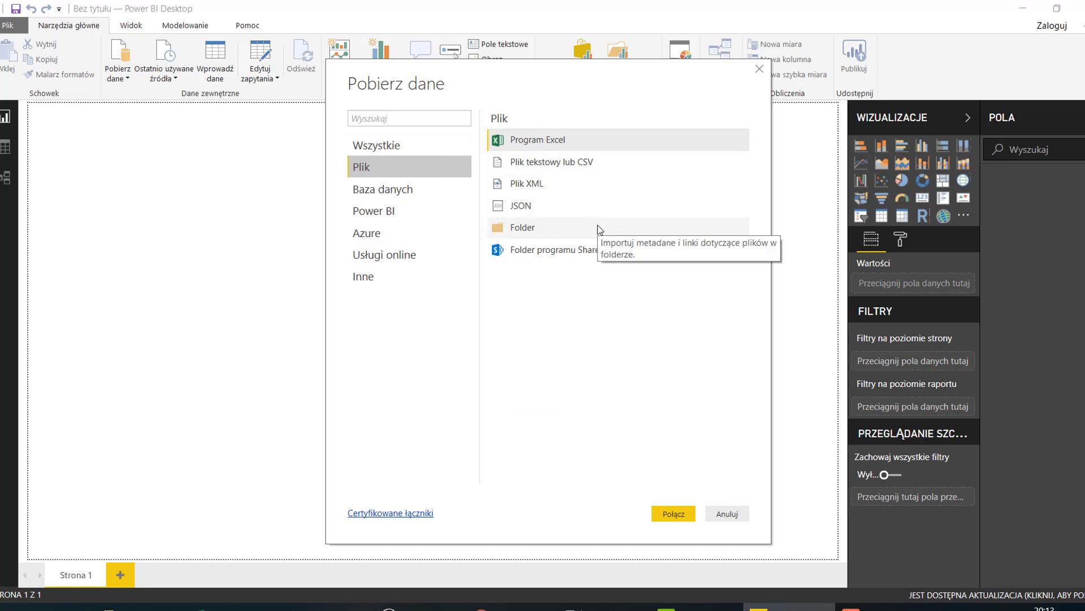
left_click(416, 187)
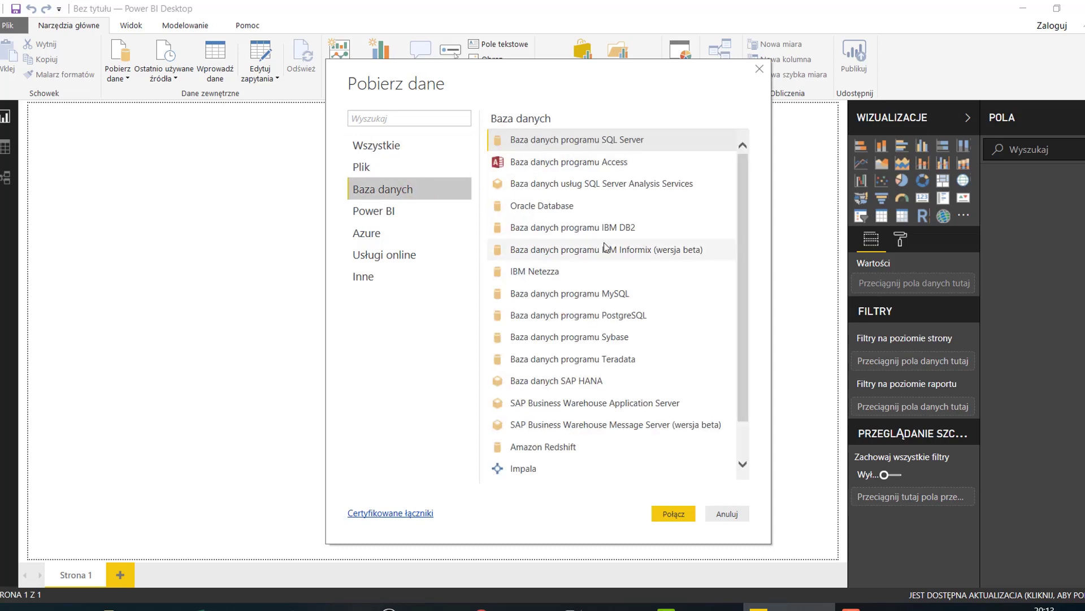
left_click(424, 209)
left_click(424, 224)
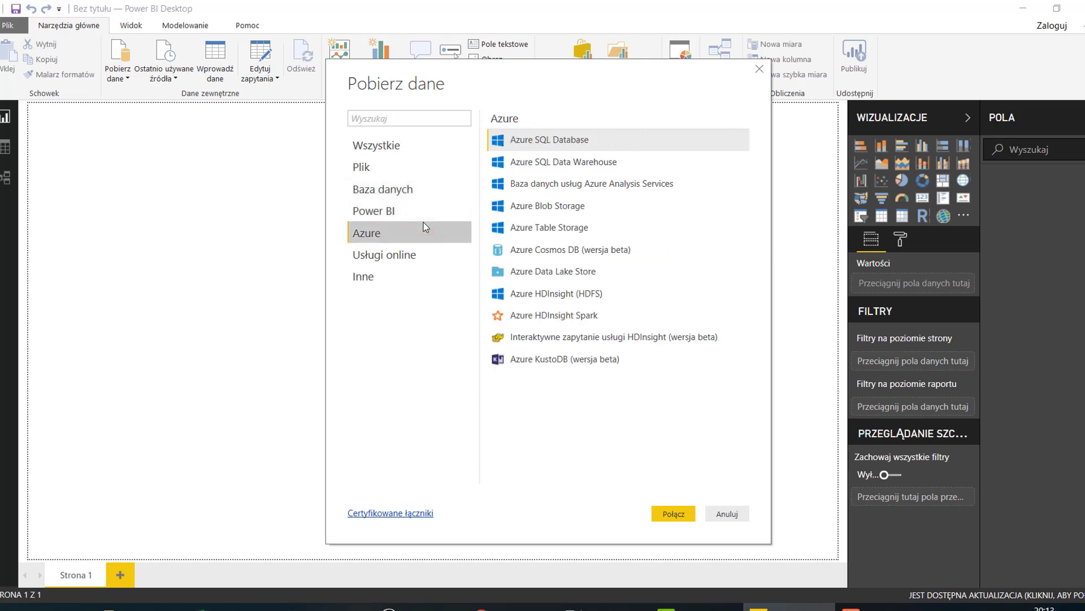
left_click(425, 253)
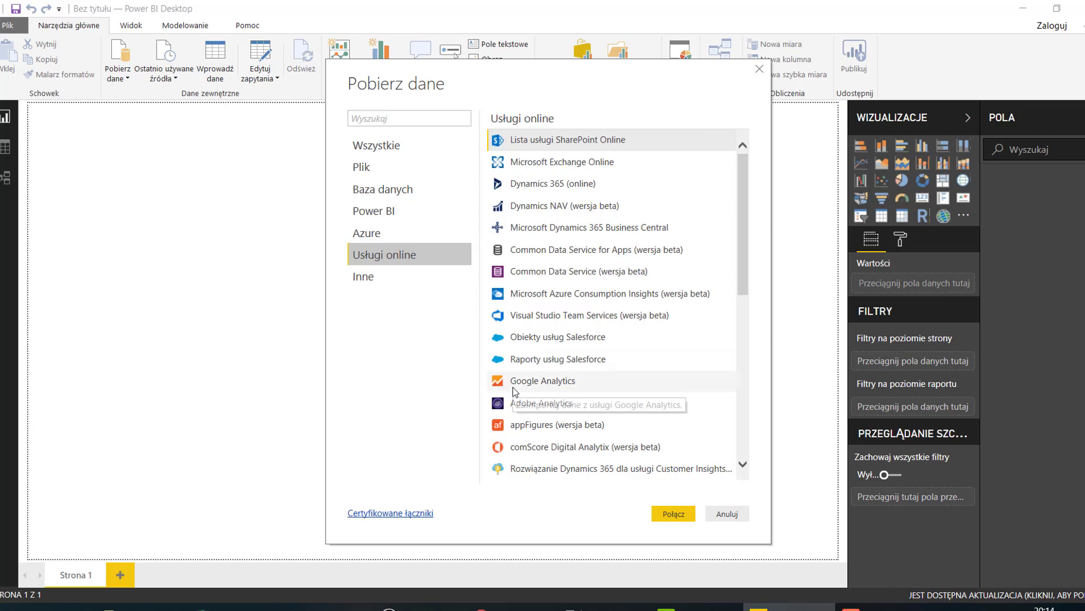
Look over the Other and Online Services connectors, such as Web and Facebook page, before settling on File.
left_click(744, 439)
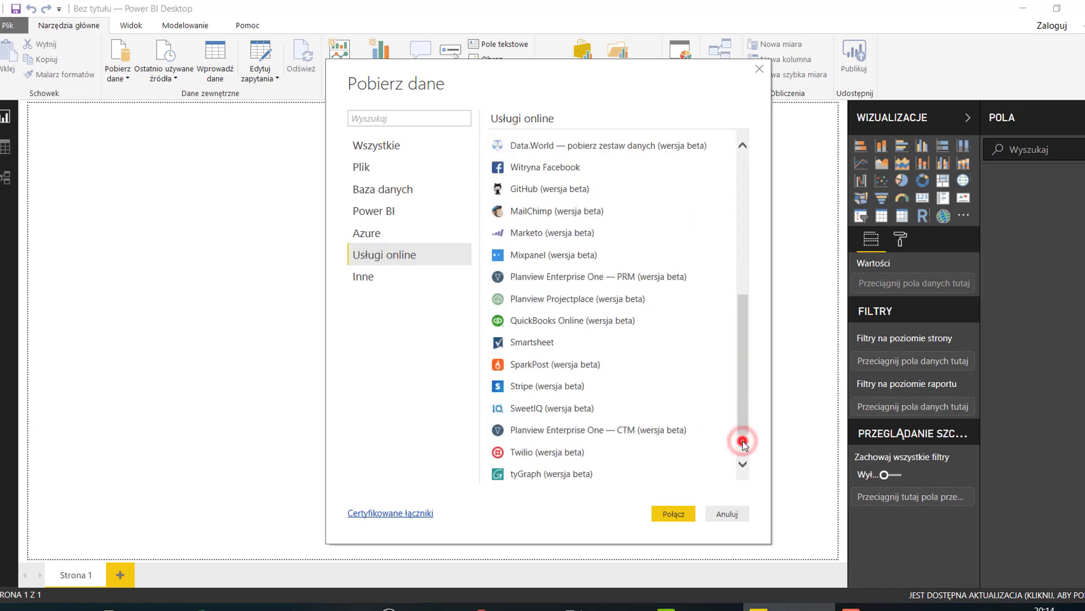
left_click_drag(744, 410, 744, 196)
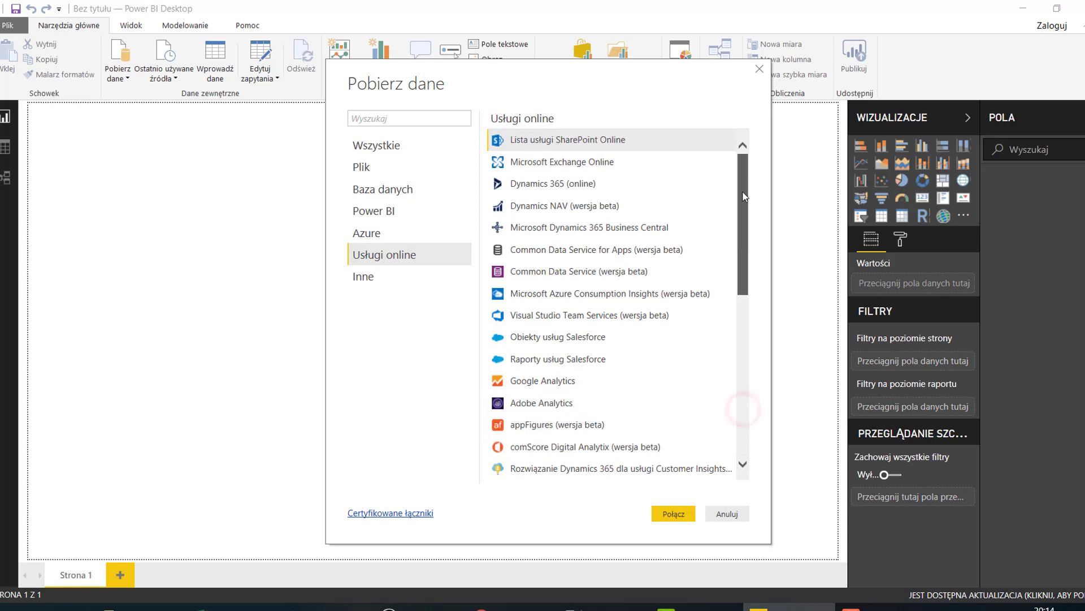
left_click(384, 168)
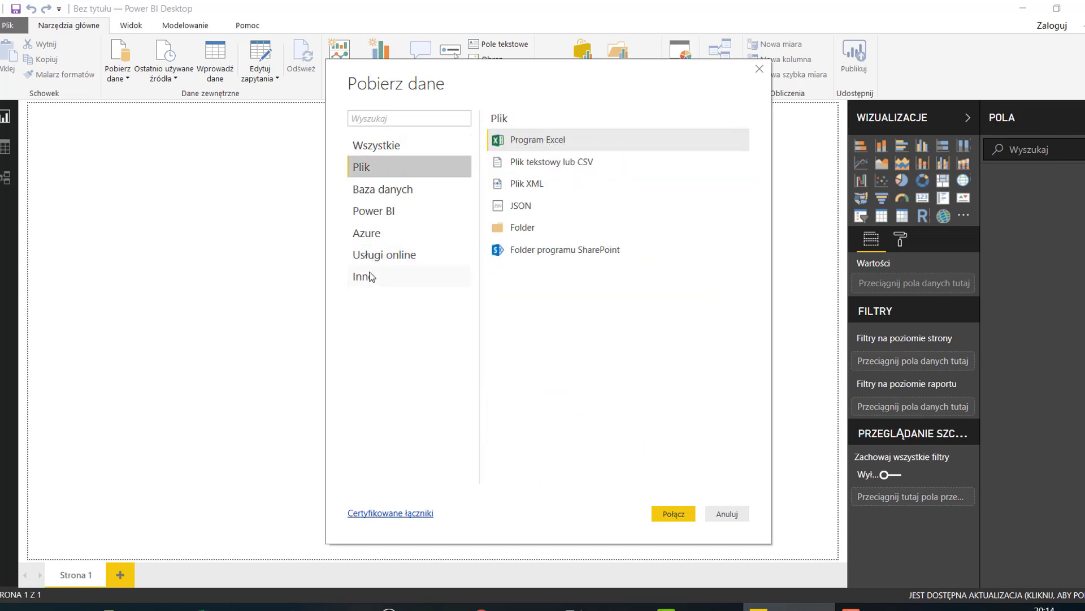
left_click(370, 276)
left_click(560, 164)
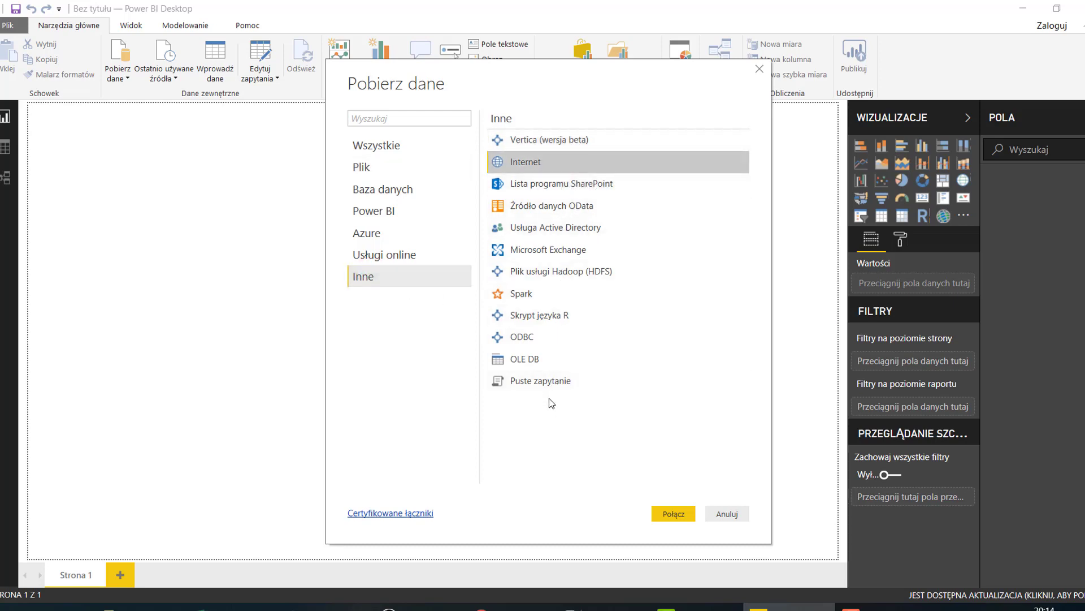
left_click(429, 255)
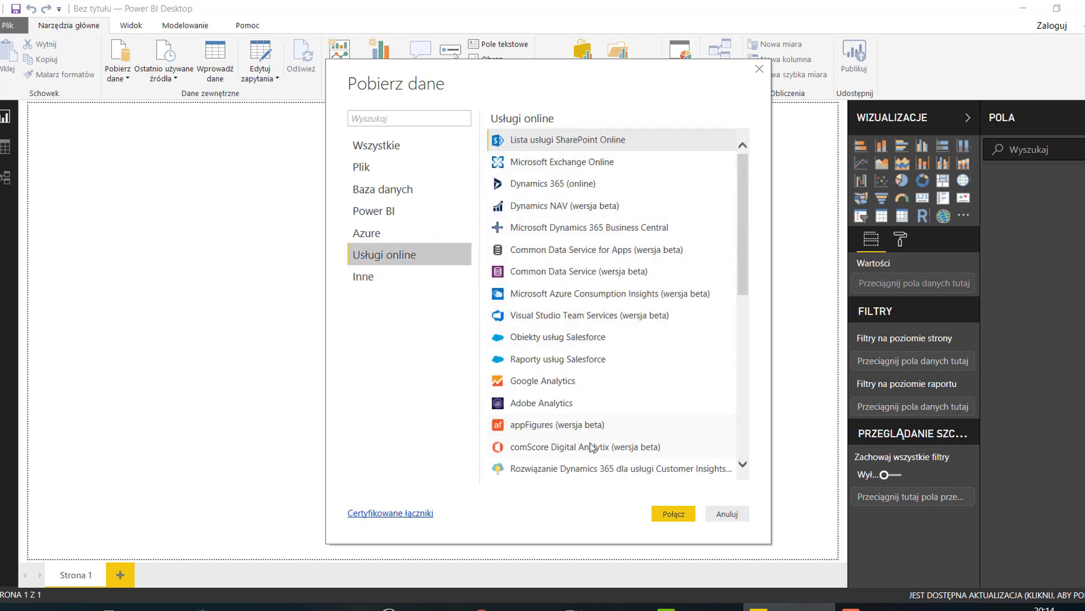
left_click(740, 231)
left_click_drag(740, 231, 740, 310)
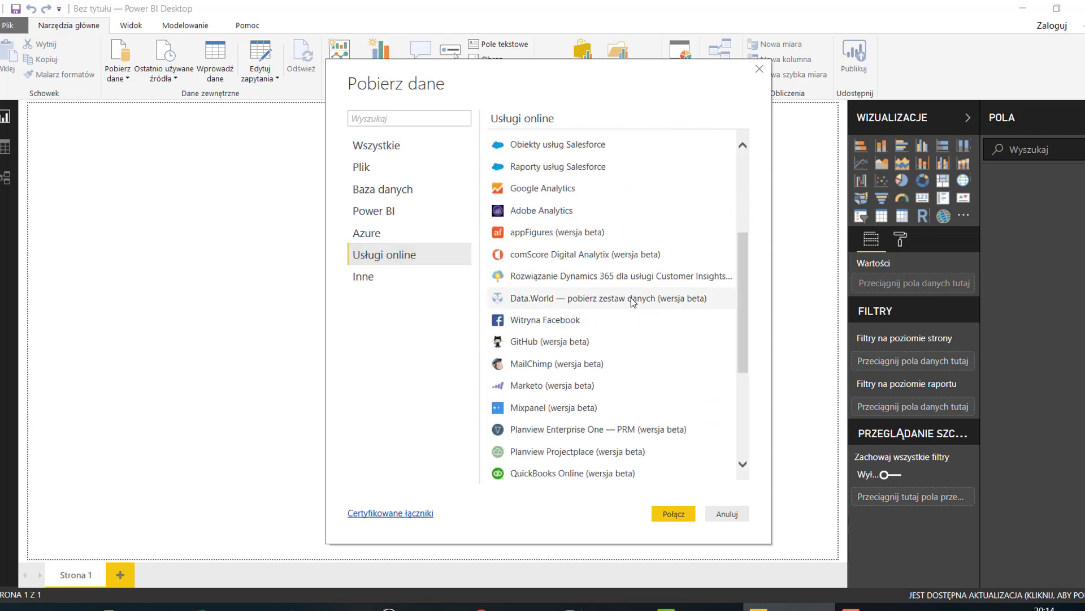
left_click(624, 320)
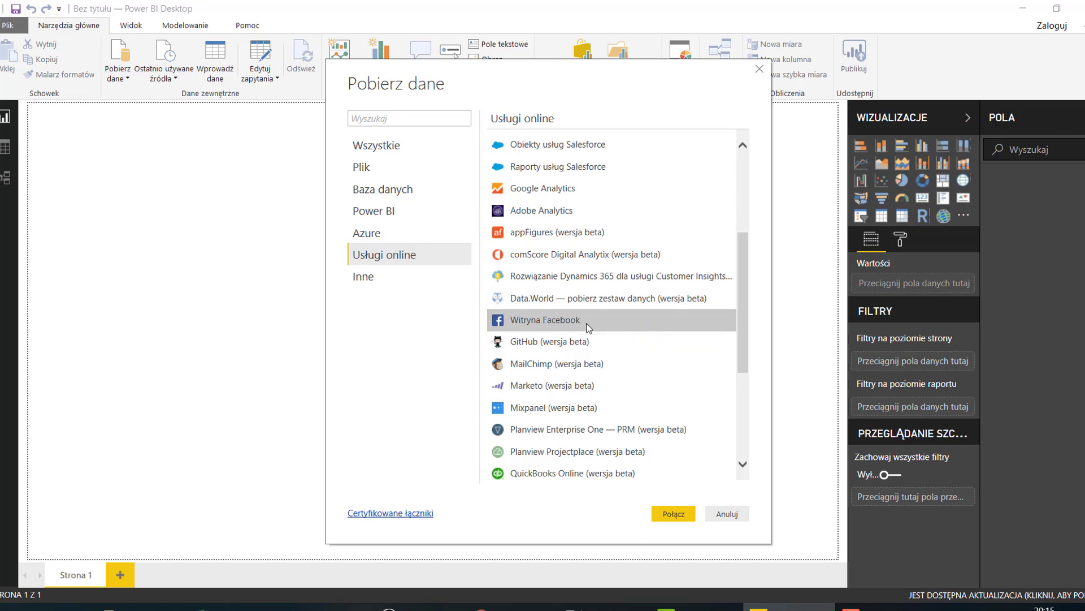
left_click(402, 167)
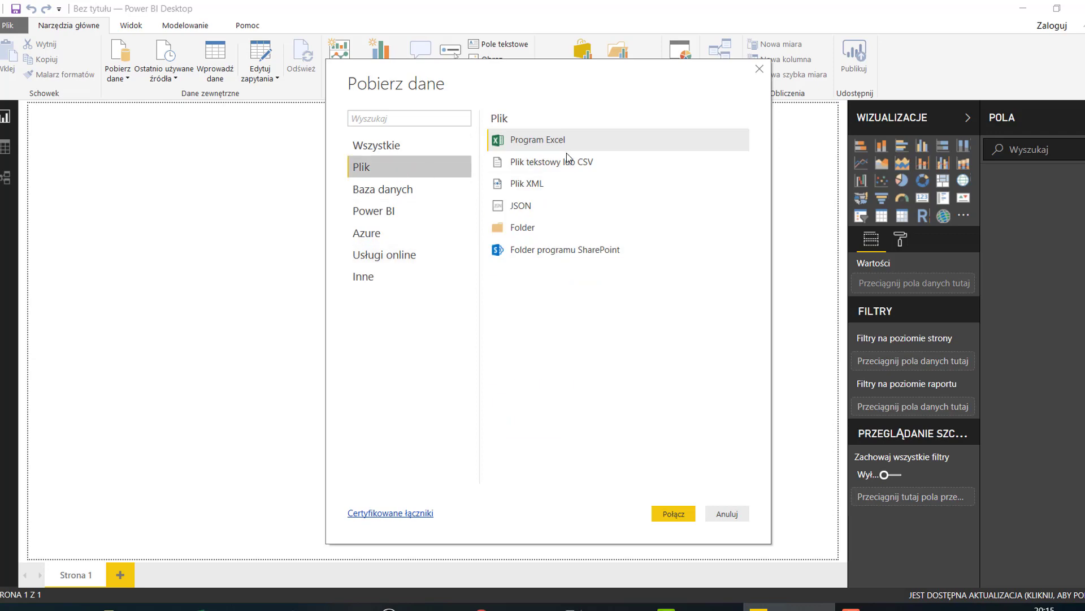
Connect with the Excel workbook connector and choose red_i_blue.xlsx as the source.
left_click(554, 139)
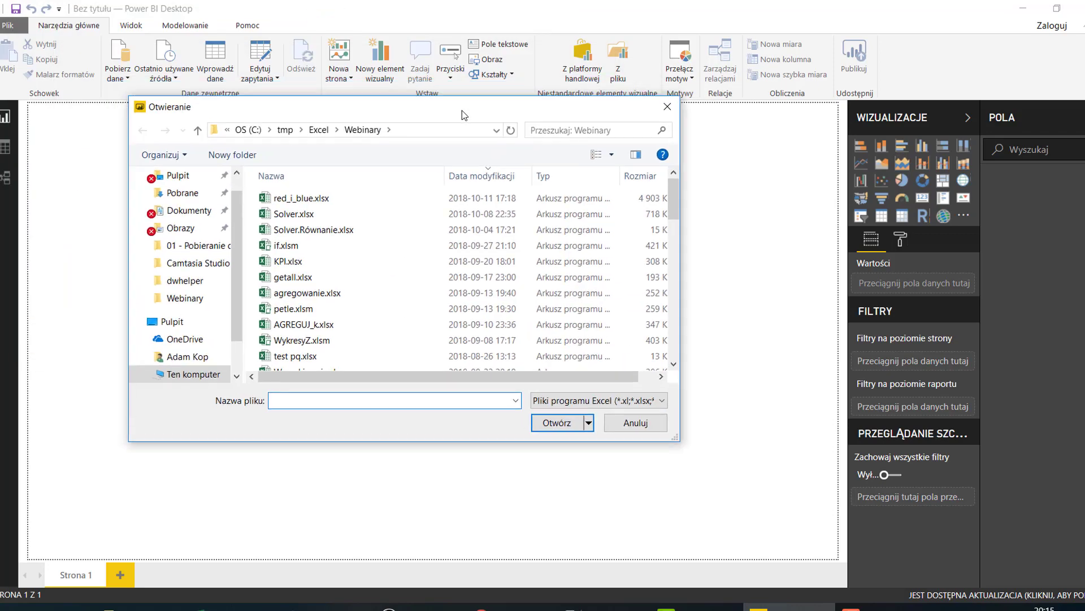
double_click(314, 199)
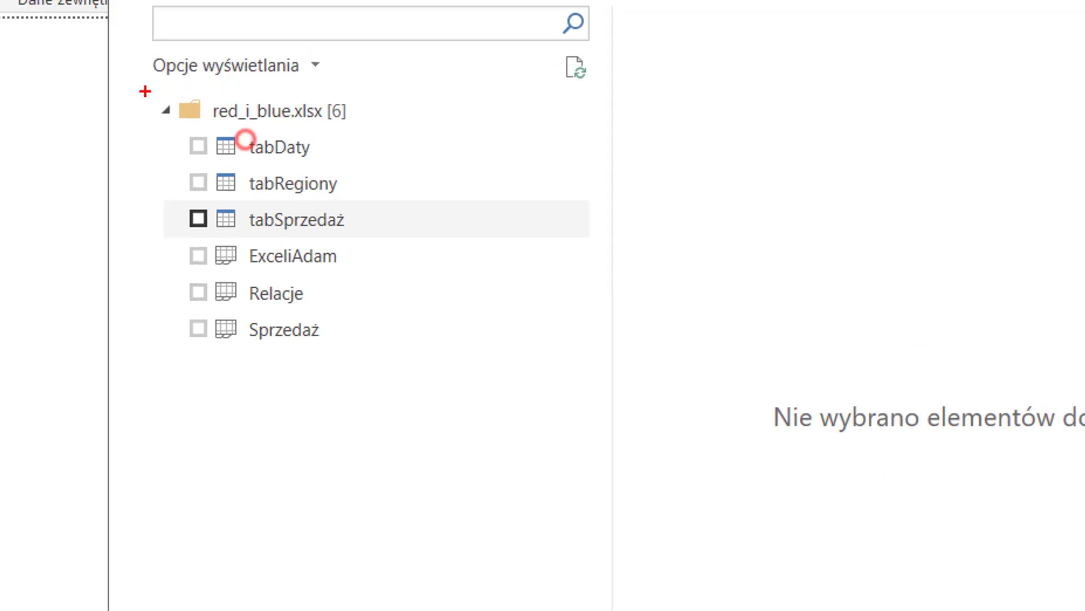
Inspect the red_i_blue.xlsx Navigator tree and preview the tabDaty table's columns.
left_click_drag(145, 90, 369, 129)
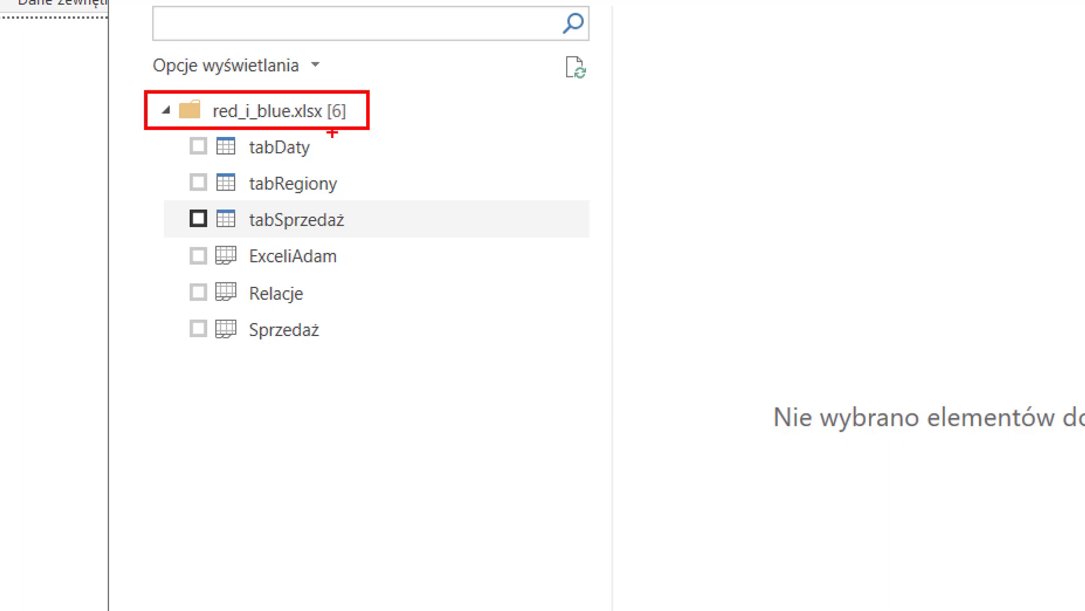
key("b")
left_click_drag(318, 147, 397, 147)
left_click_drag(349, 182, 395, 182)
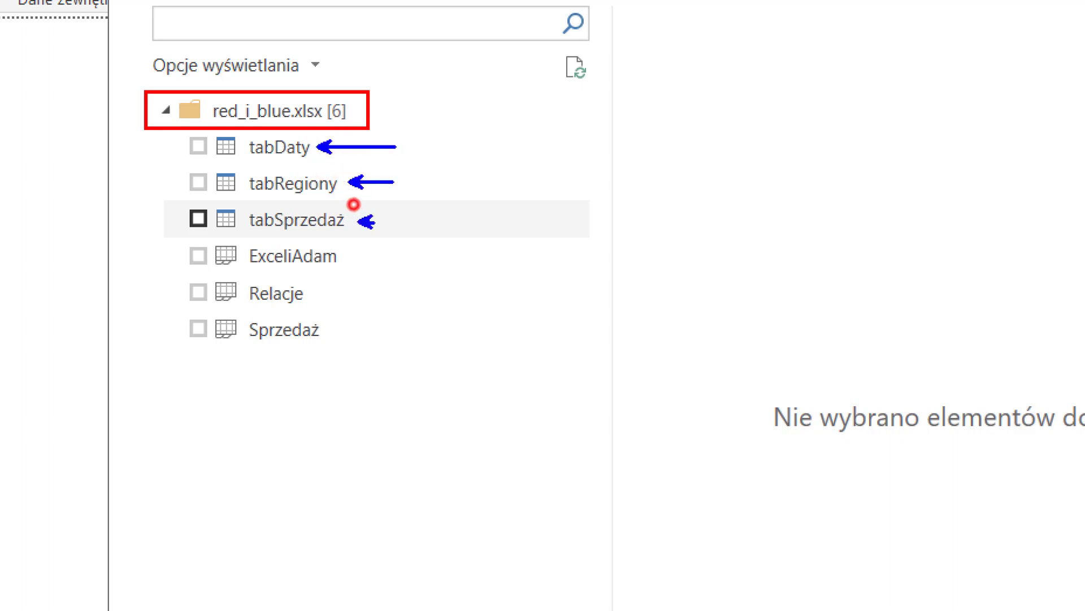
left_click_drag(359, 221, 392, 221)
left_click_drag(216, 158, 170, 180)
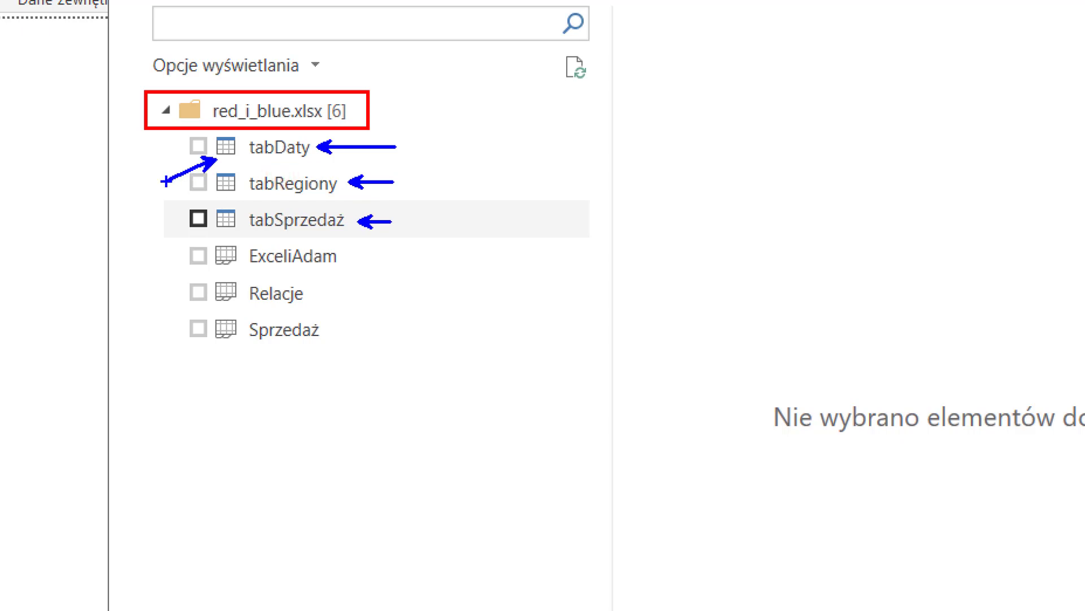
left_click_drag(215, 265, 164, 281)
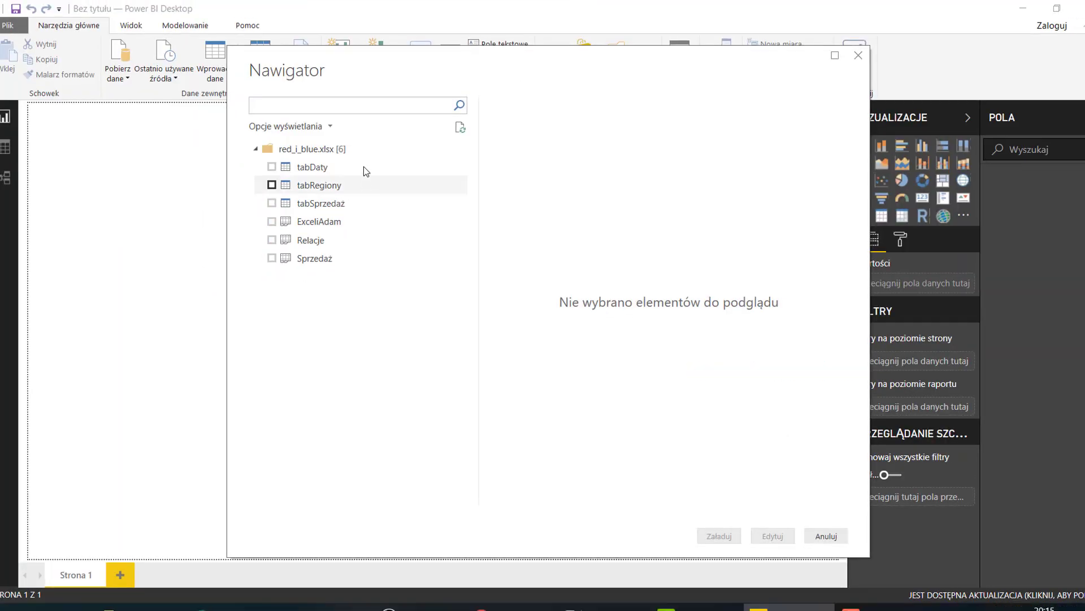
left_click(330, 167)
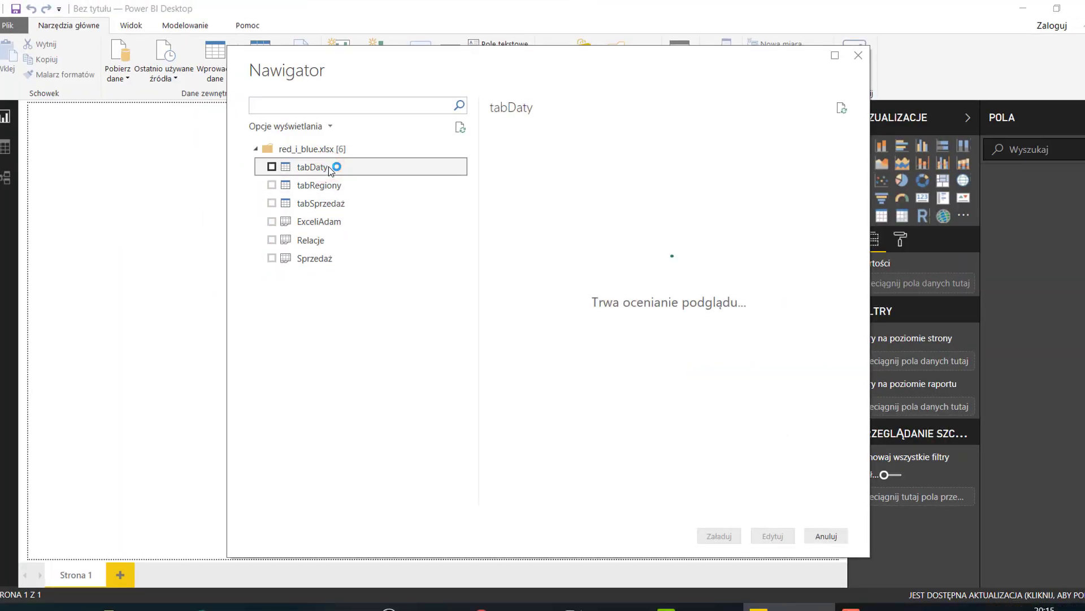
left_click(324, 221)
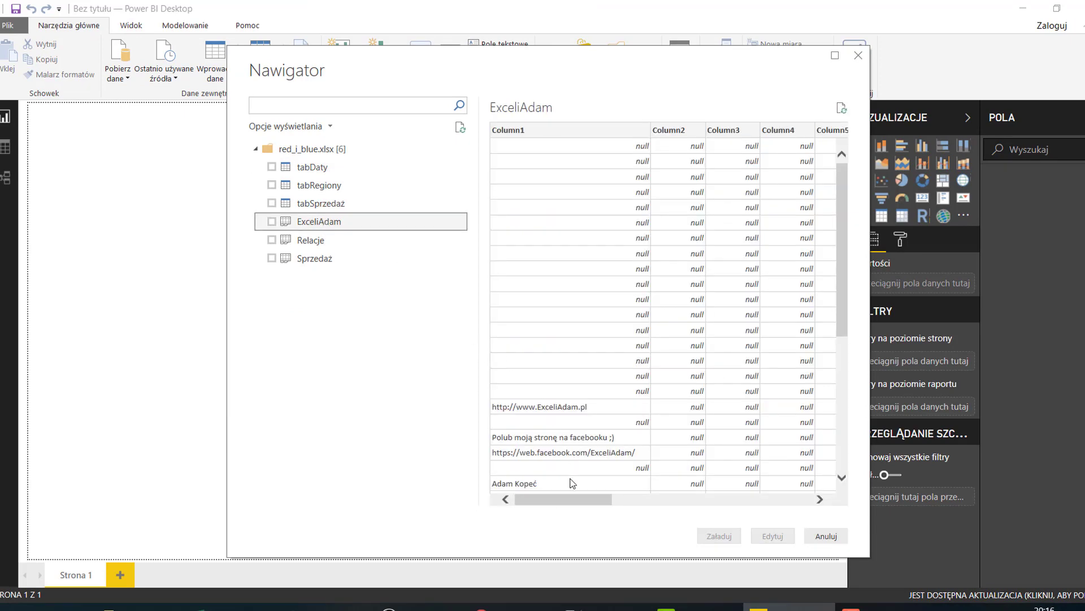
left_click_drag(568, 507, 573, 505)
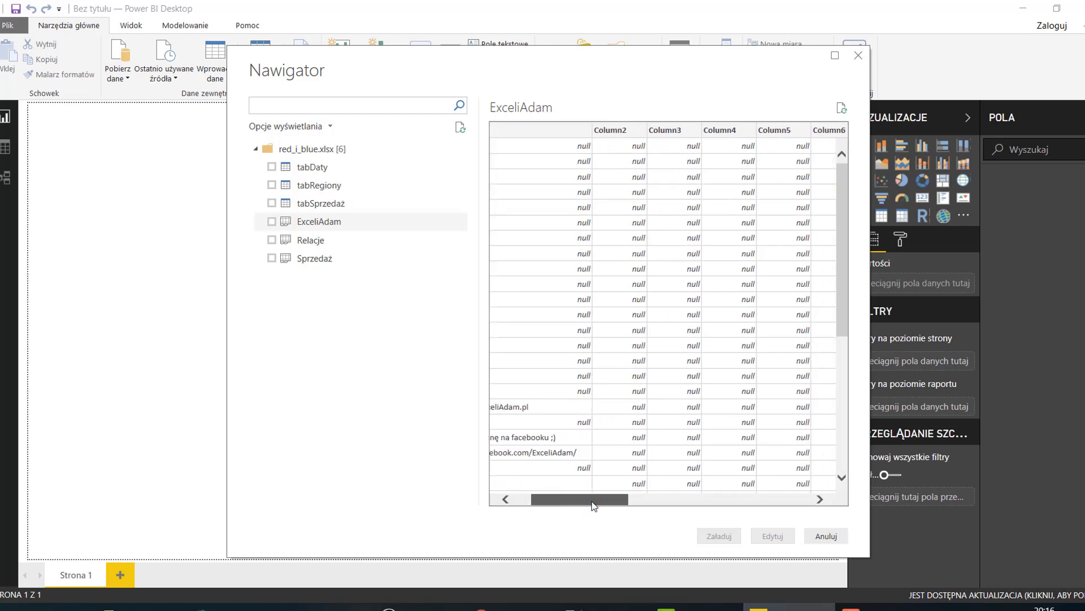
left_click(541, 290)
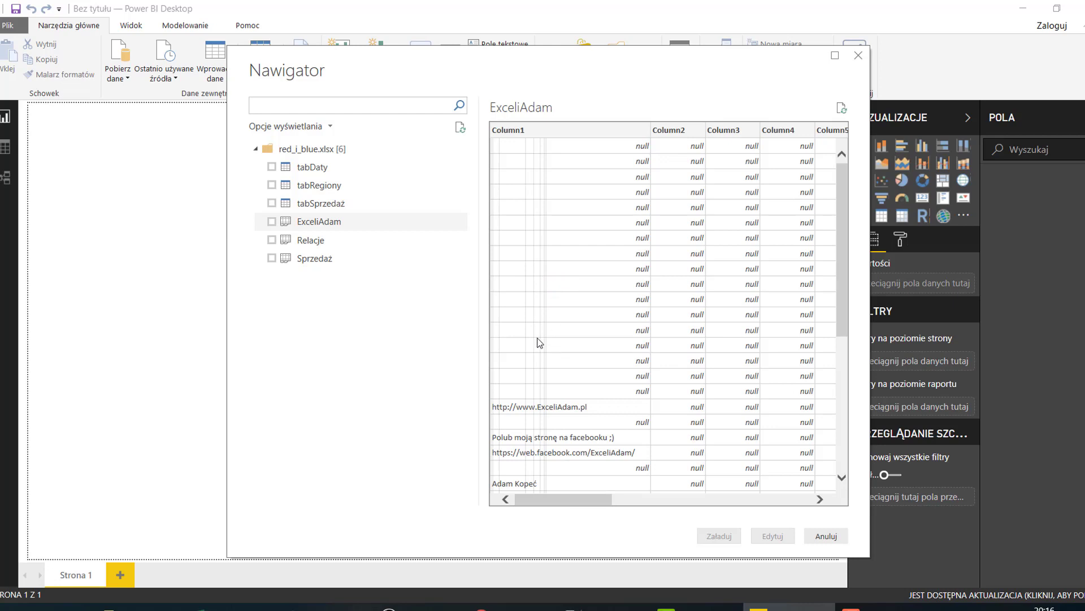
scroll(554, 351, "down", 5)
scroll(554, 351, "down", 1)
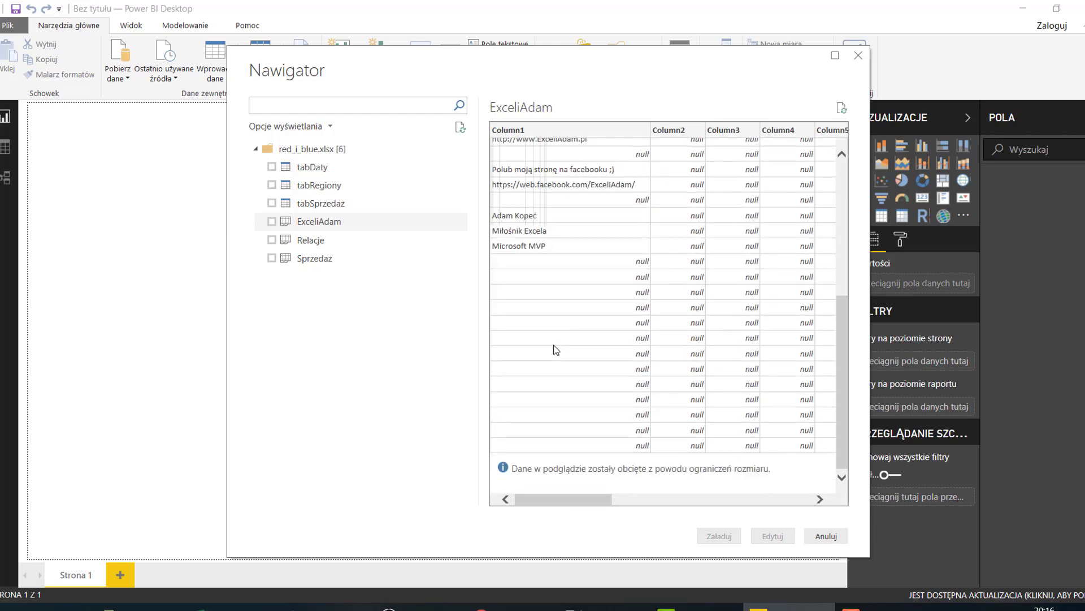
scroll(555, 349, "up", 6)
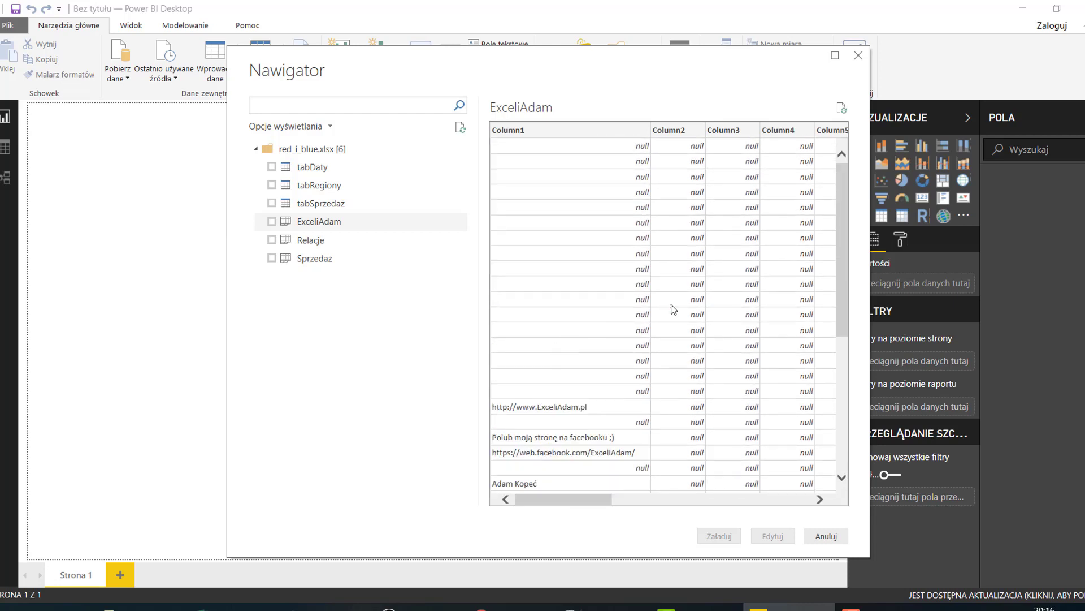
left_click(682, 500)
mouse_move(681, 502)
left_mouse_down()
mouse_move(742, 496)
mouse_move(667, 436)
left_mouse_up()
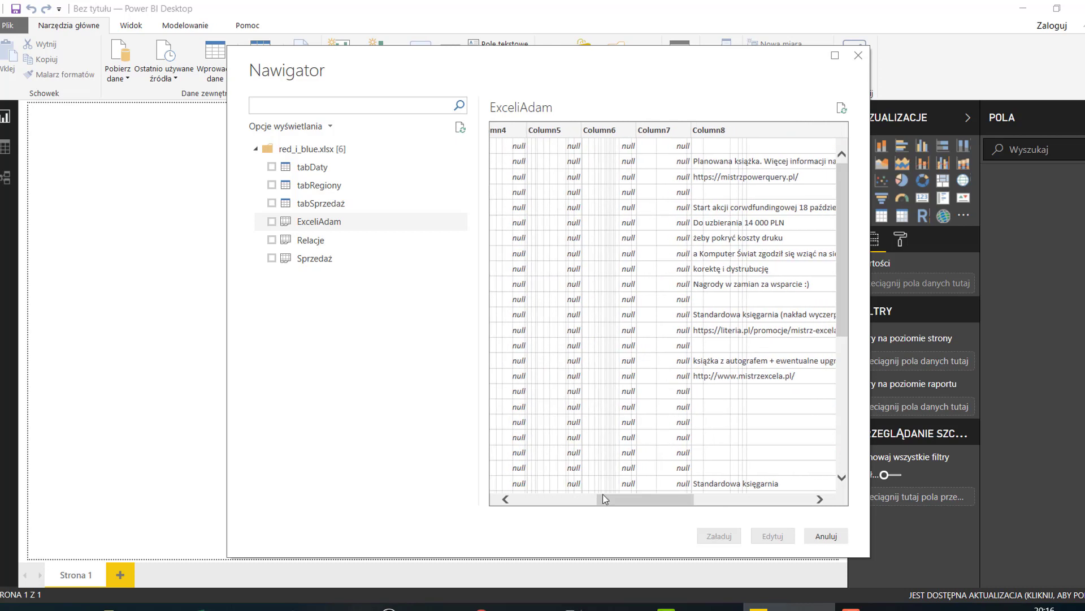
left_click_drag(600, 499, 517, 505)
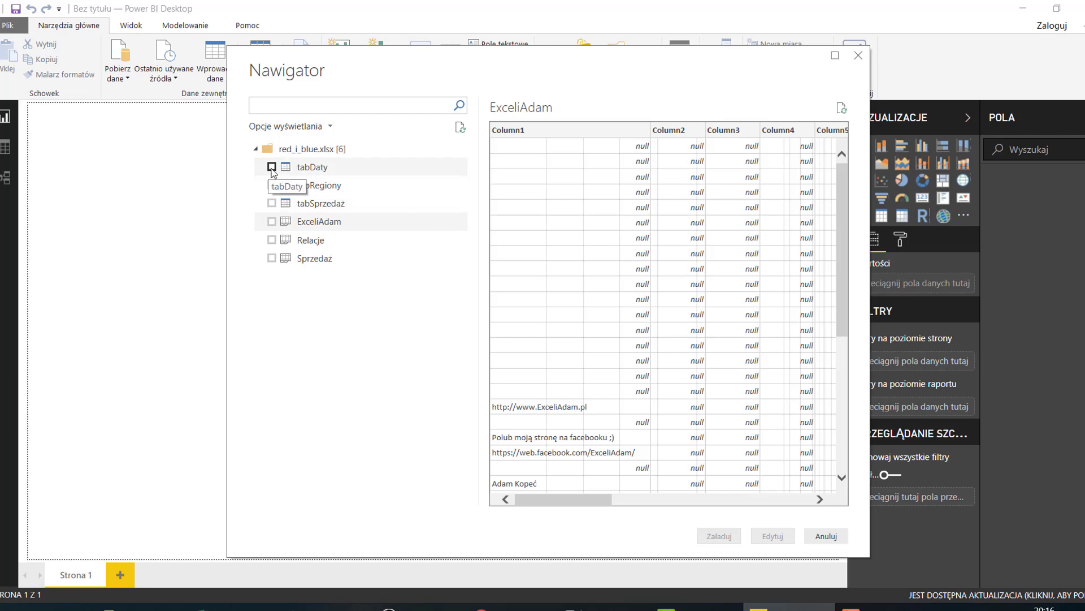
Tick tabDaty, tabRegiony and tabSprzedaż for import and look over the tabSprzedaż preview.
left_click(272, 168)
left_click(272, 185)
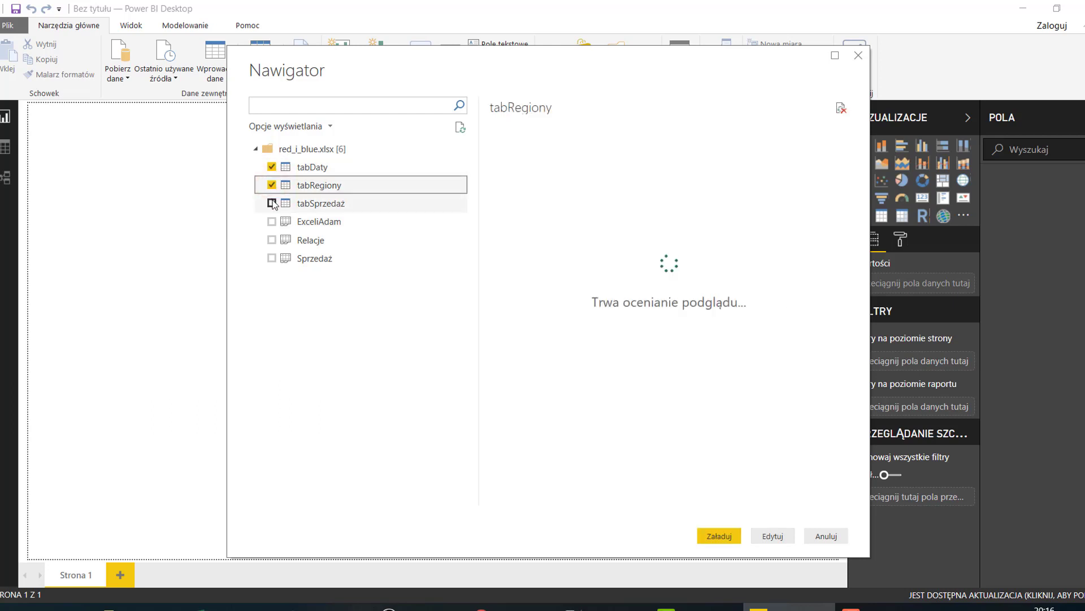
left_click(272, 203)
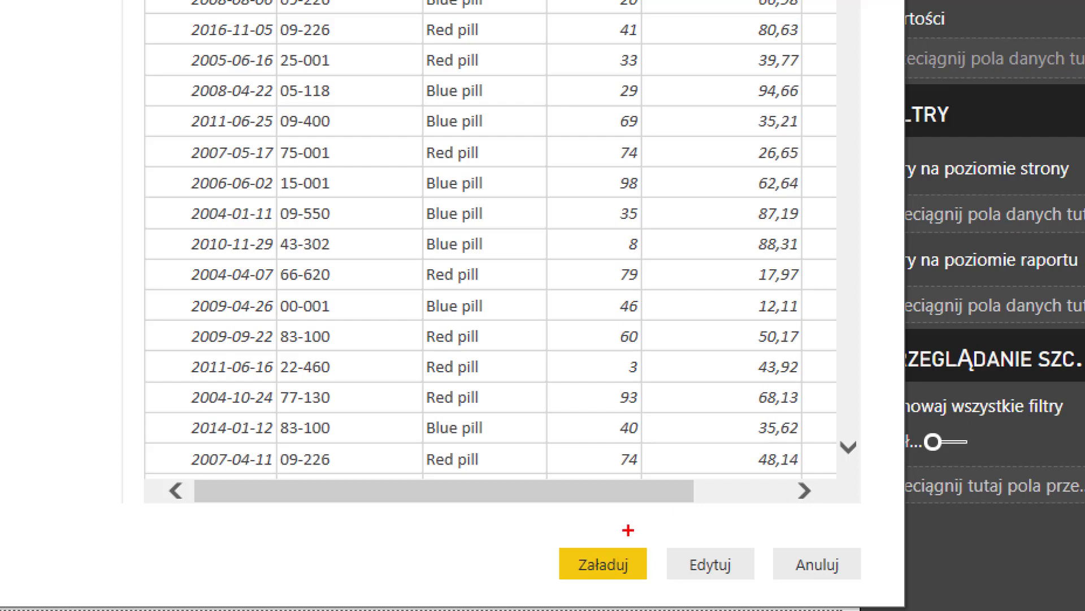
left_click_drag(641, 533, 551, 580)
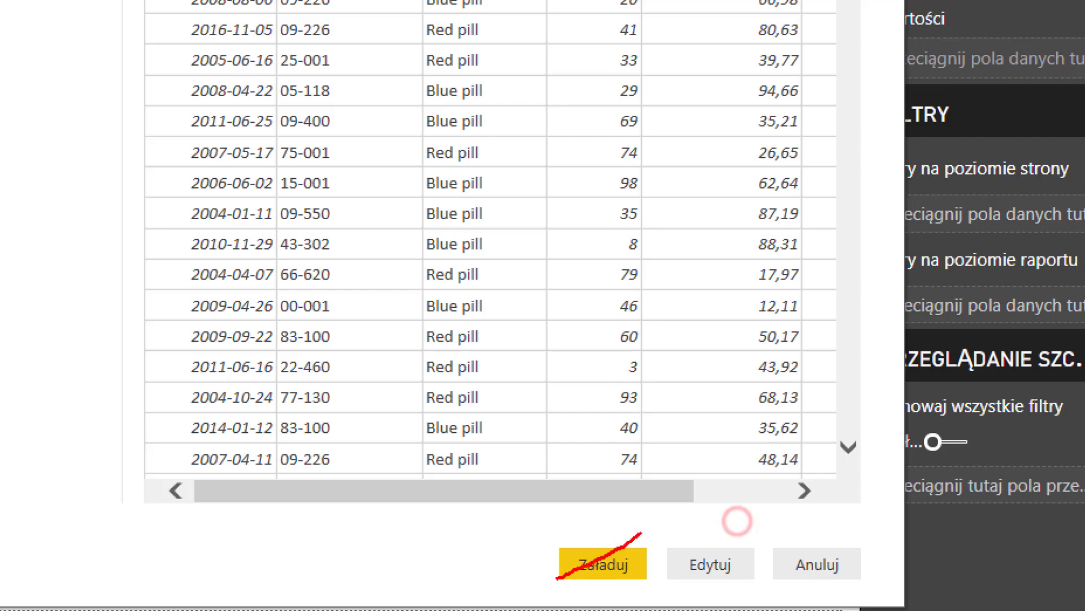
left_click_drag(544, 536, 636, 591)
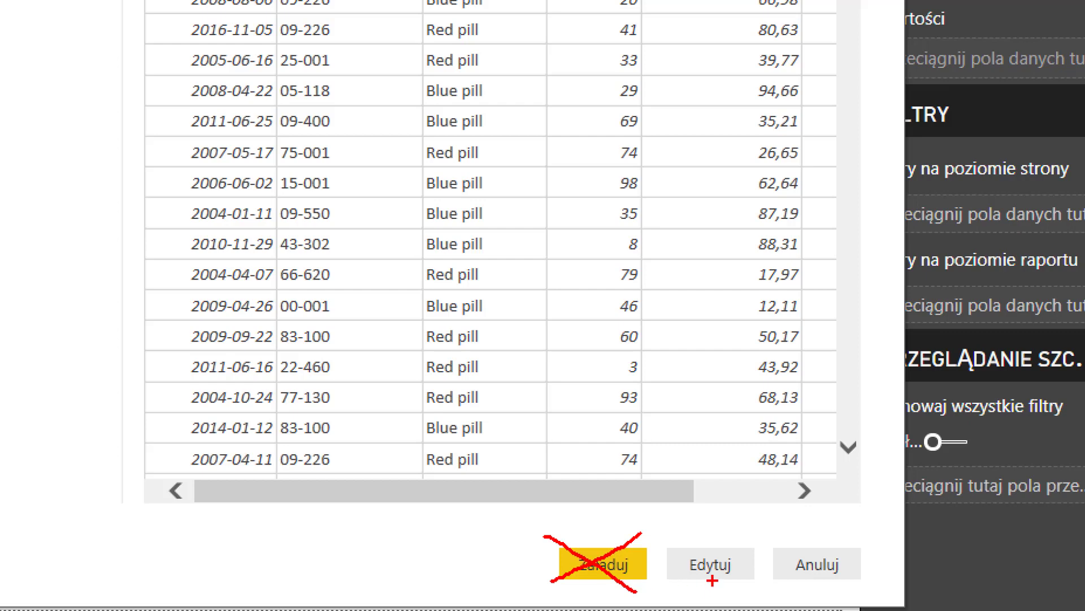
left_click_drag(713, 582, 655, 608)
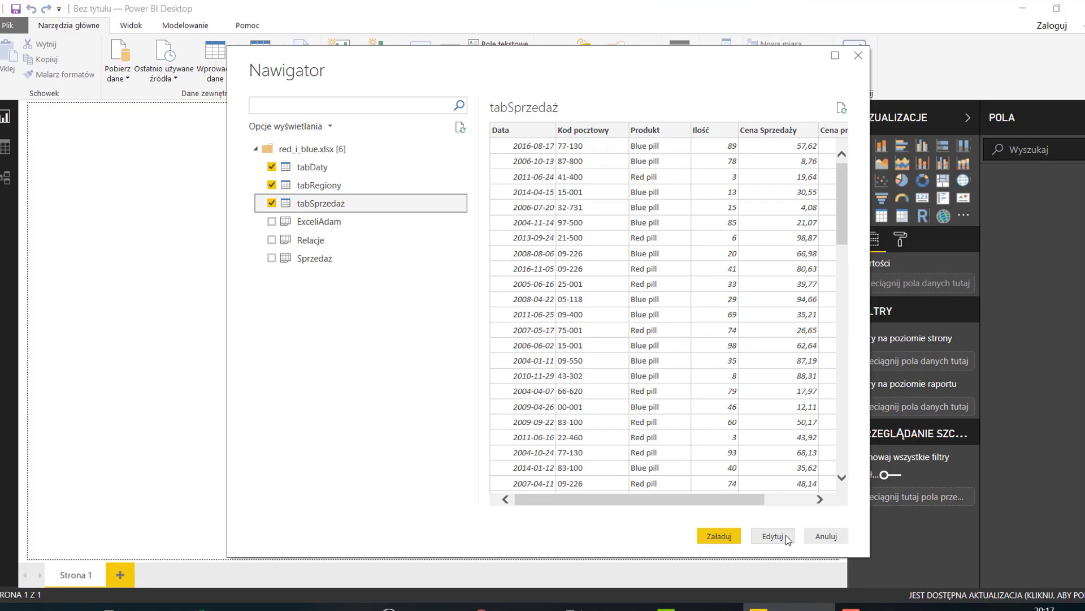
Load tabDaty, tabRegiony and tabSprzedaż into the Power Query Editor with Edytuj.
left_click(787, 538)
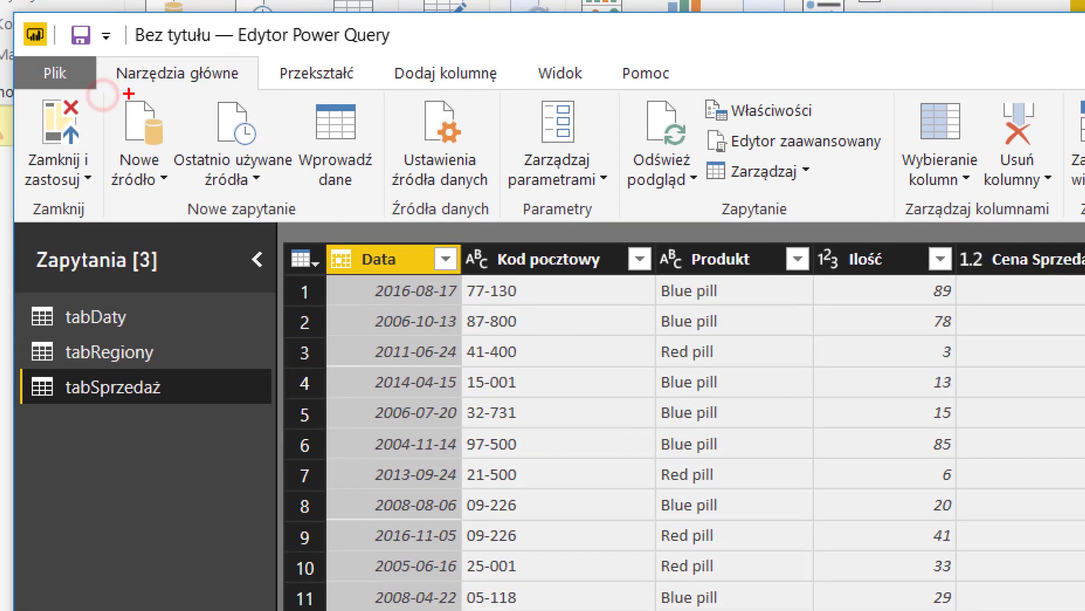
left_click_drag(235, 47, 398, 47)
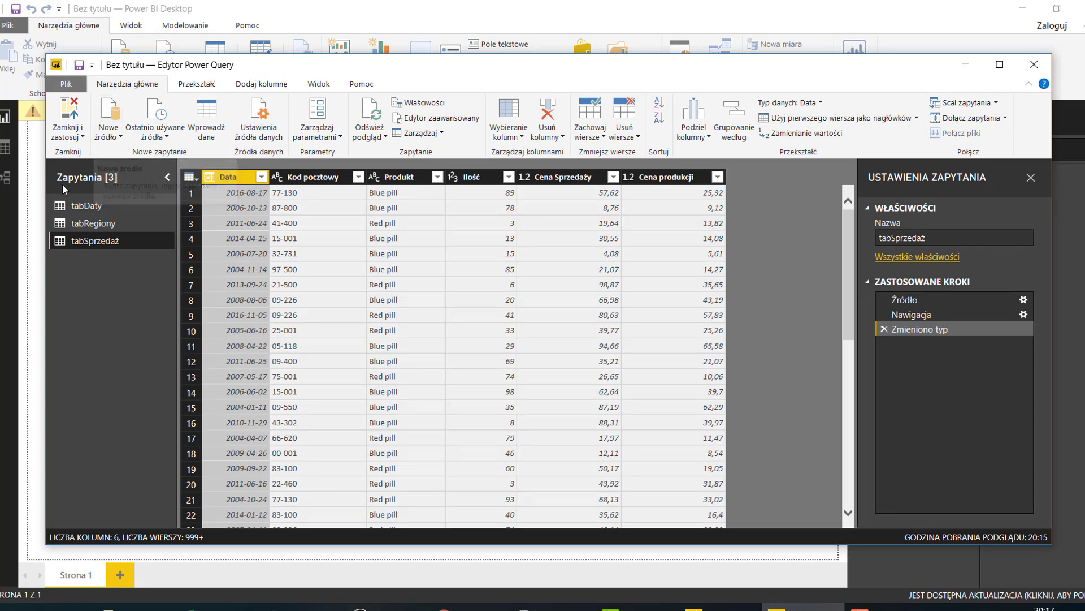
left_click(109, 208)
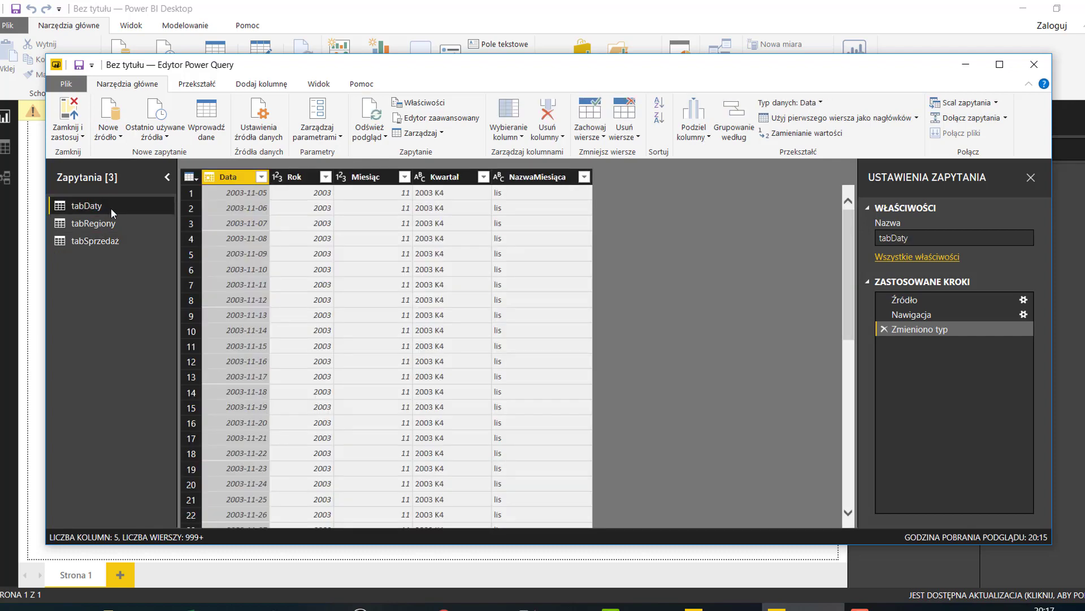
left_click(112, 226)
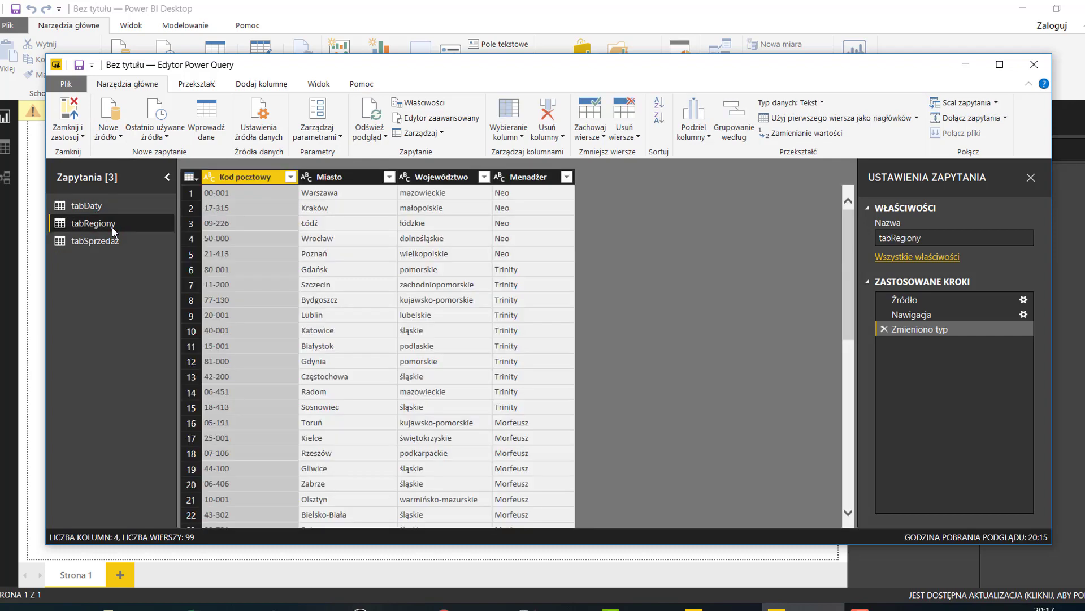
left_click(120, 242)
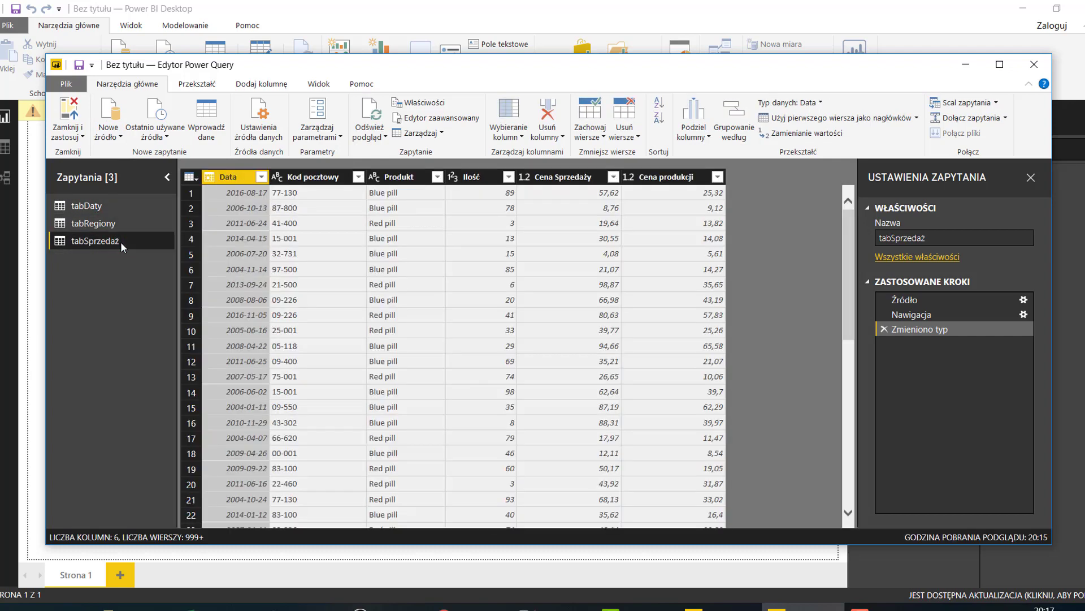
left_click(103, 208)
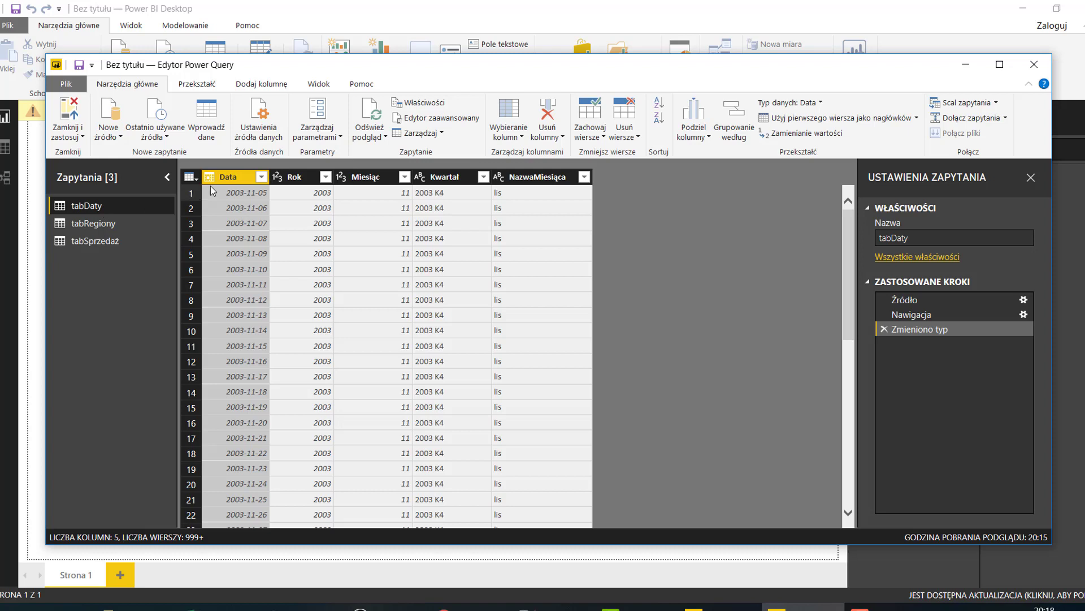
left_click(295, 178)
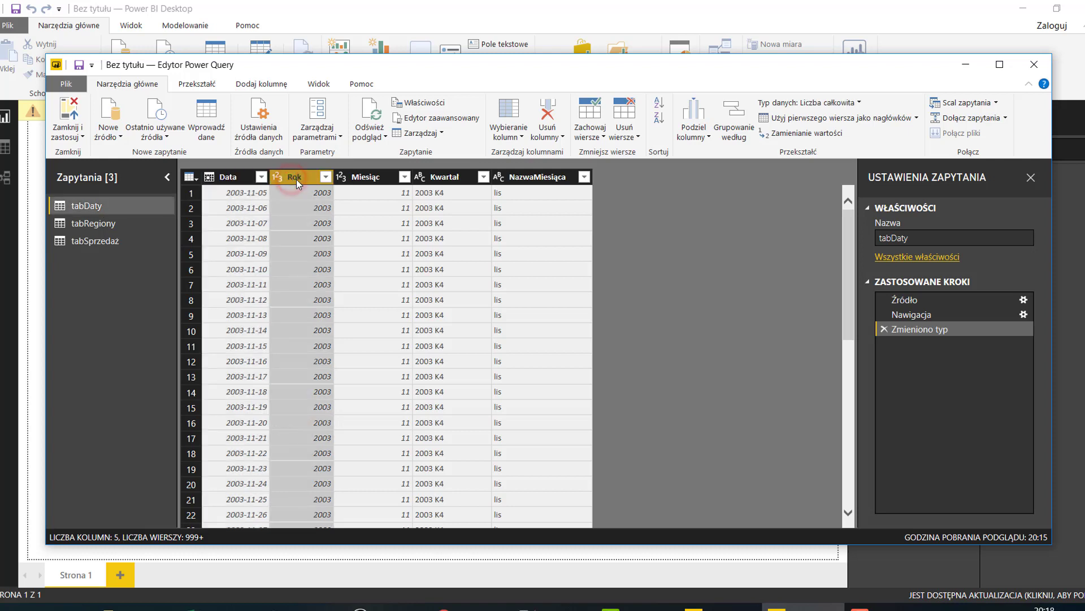
left_click(362, 178)
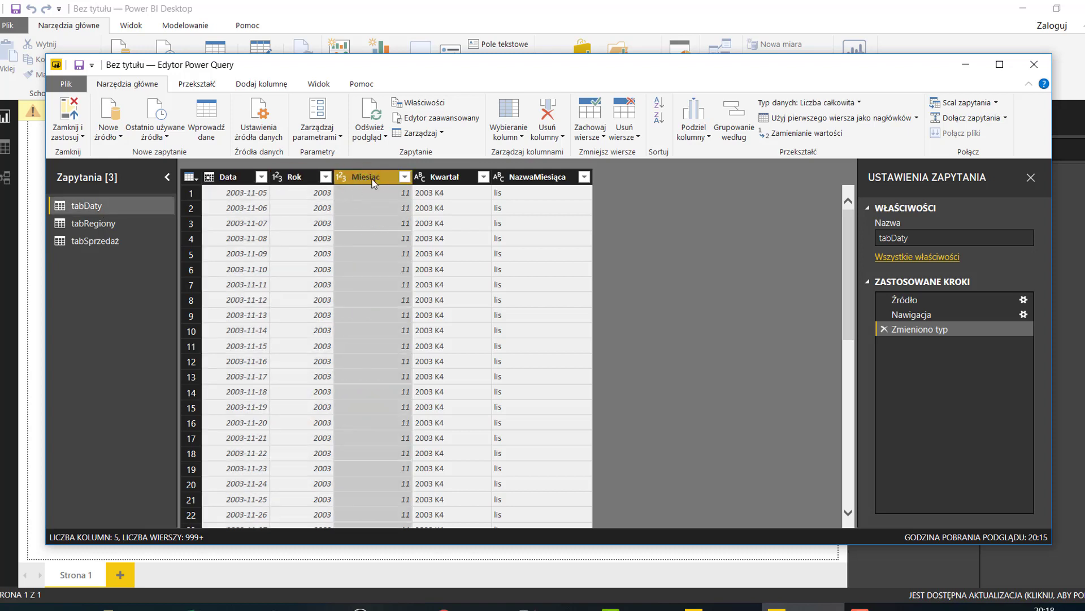
left_click(437, 178)
left_click(544, 177)
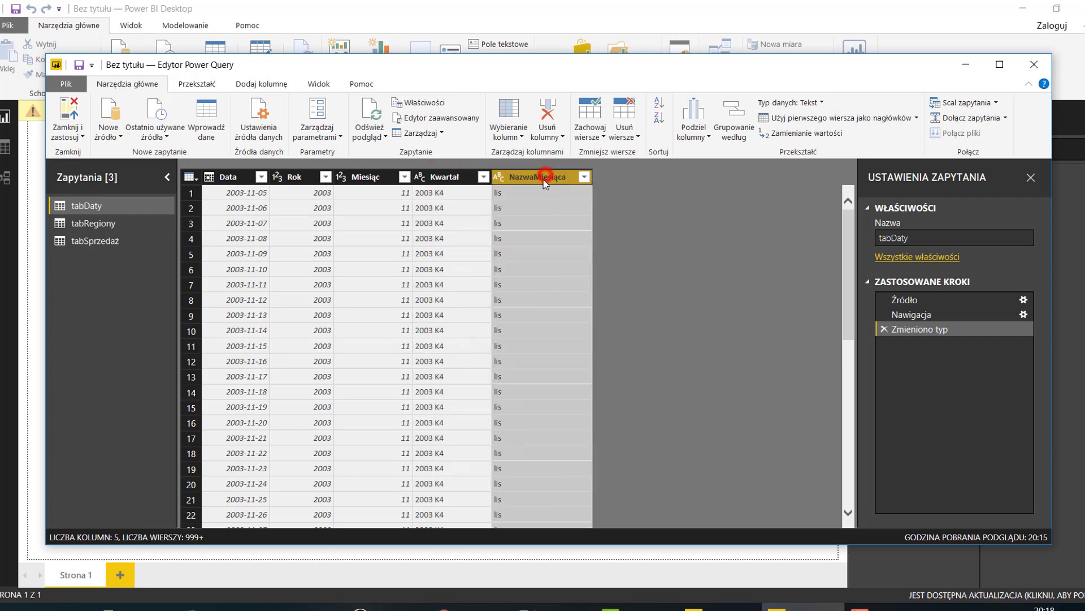
left_click(111, 224)
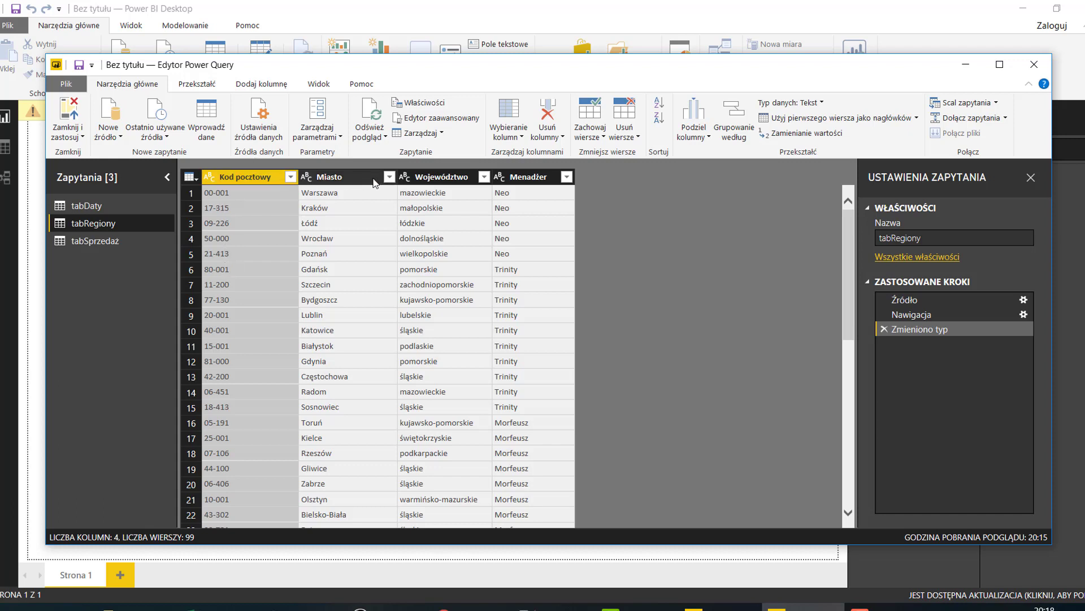
left_click(356, 178)
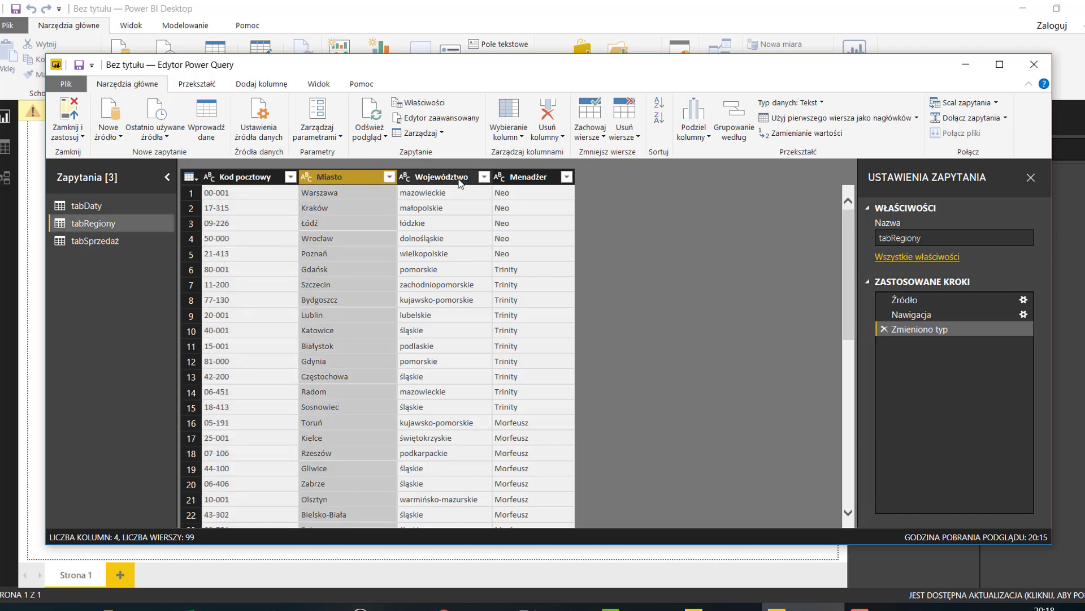
left_click(409, 179)
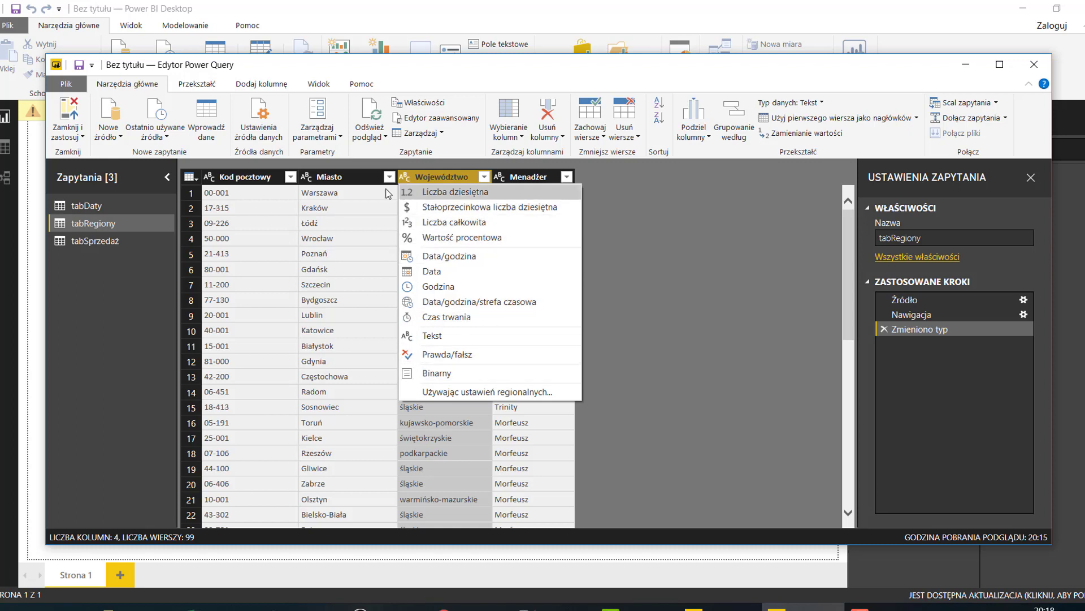
left_click(500, 178)
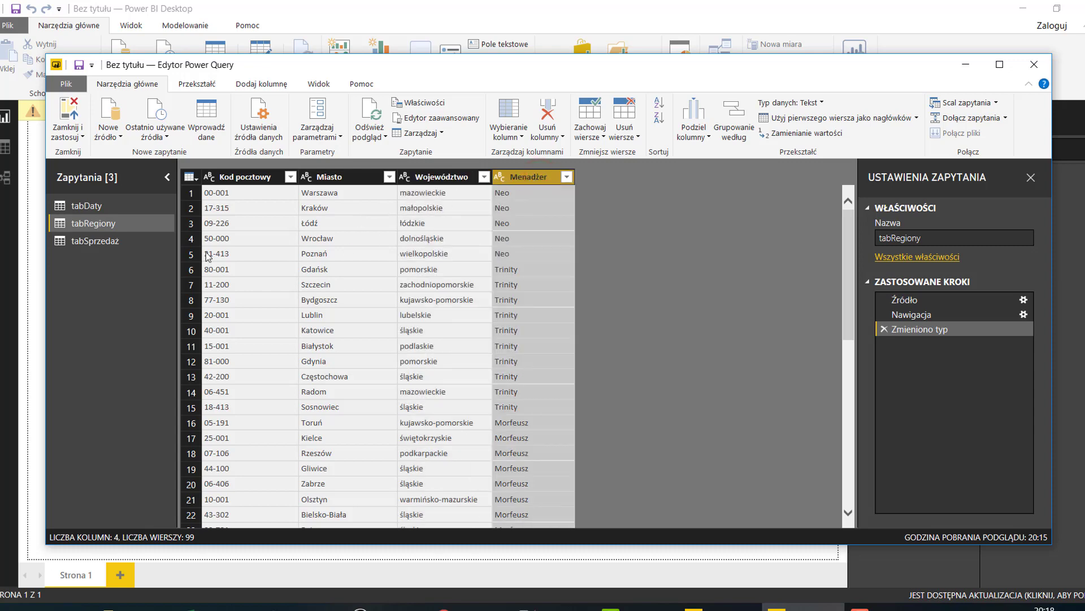
left_click(87, 244)
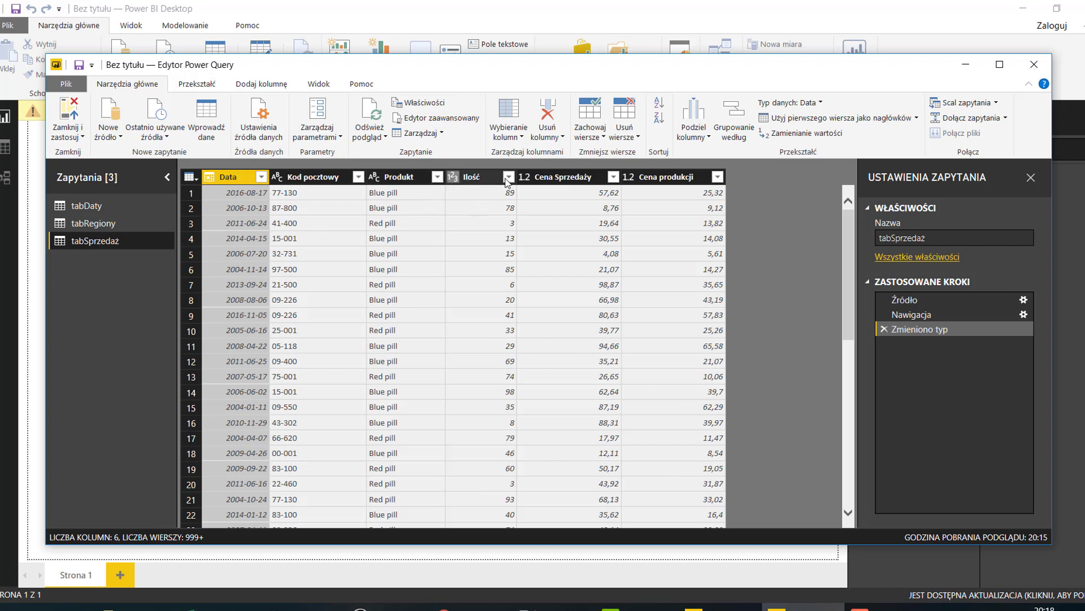
Make Cena Sprzedaży a fixed decimal number, replacing the current type step, and pick the same for Cena produkcji.
left_click(525, 178)
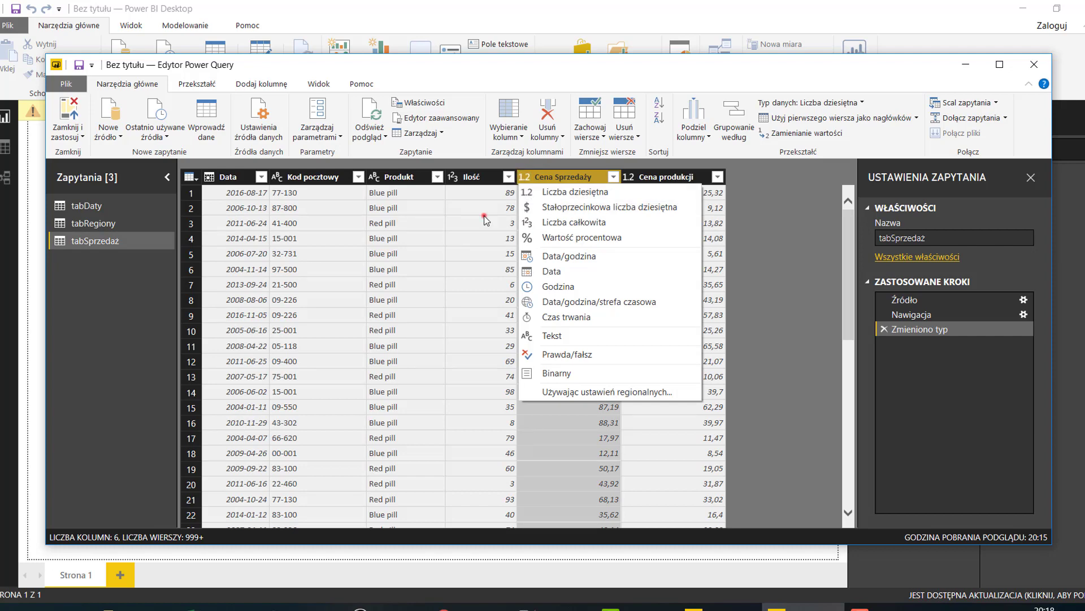
left_click(575, 193)
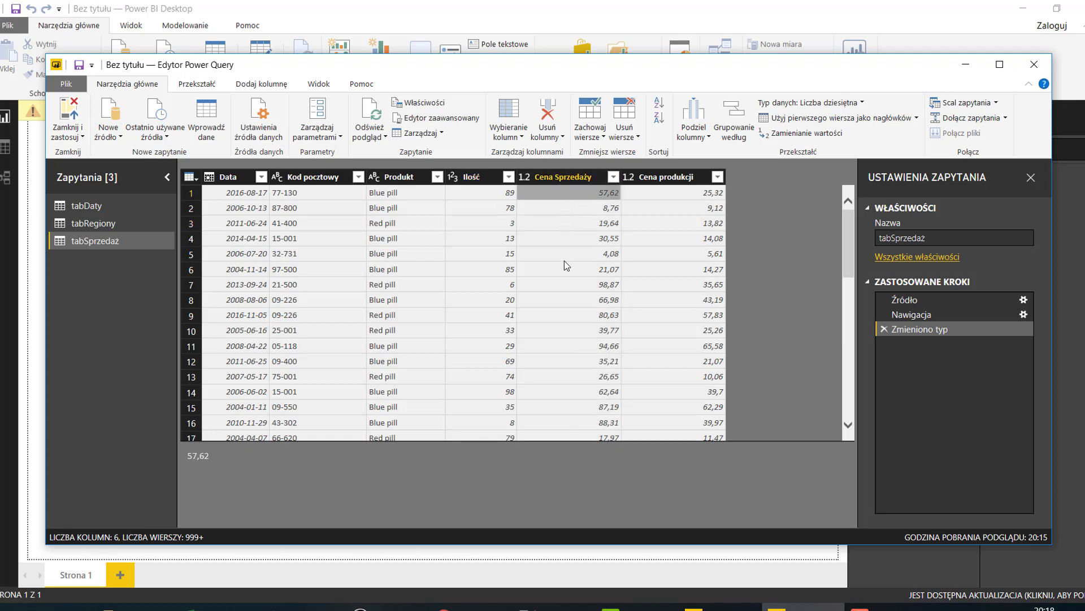
left_click(526, 178)
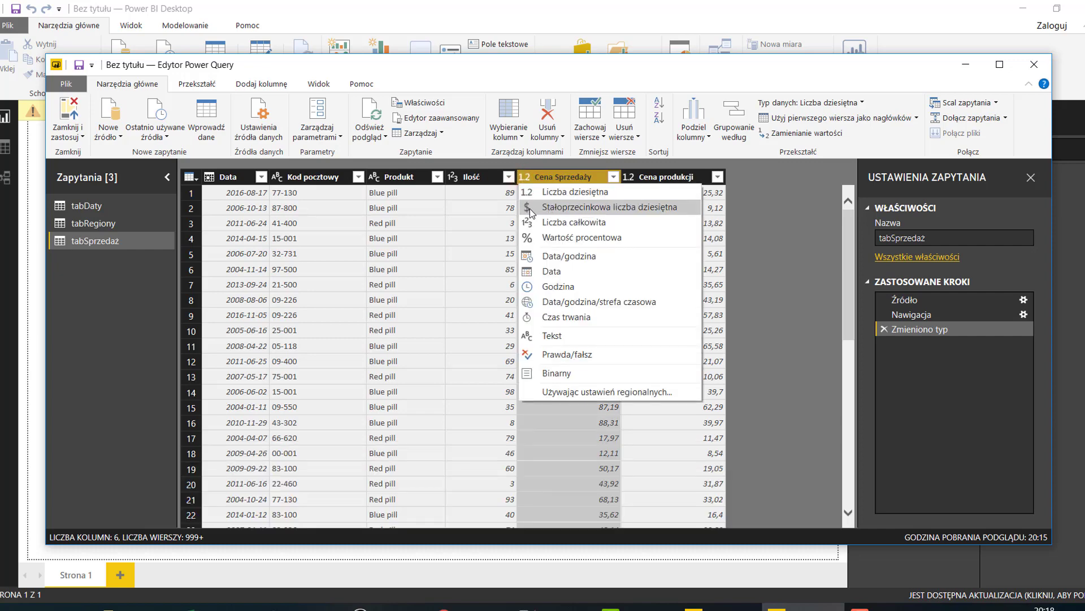
left_click(530, 208)
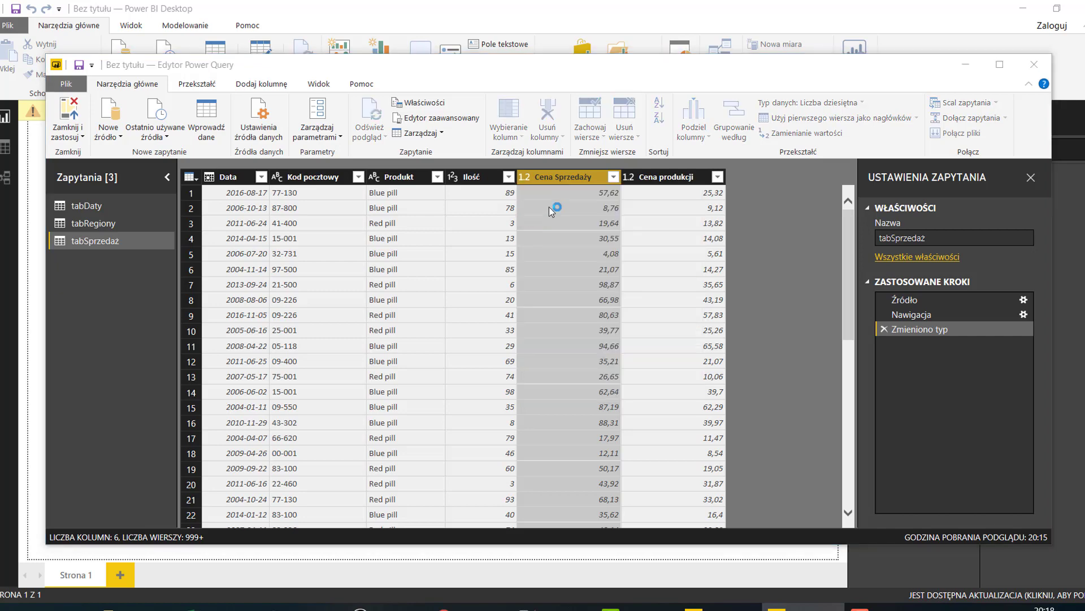
left_click(534, 346)
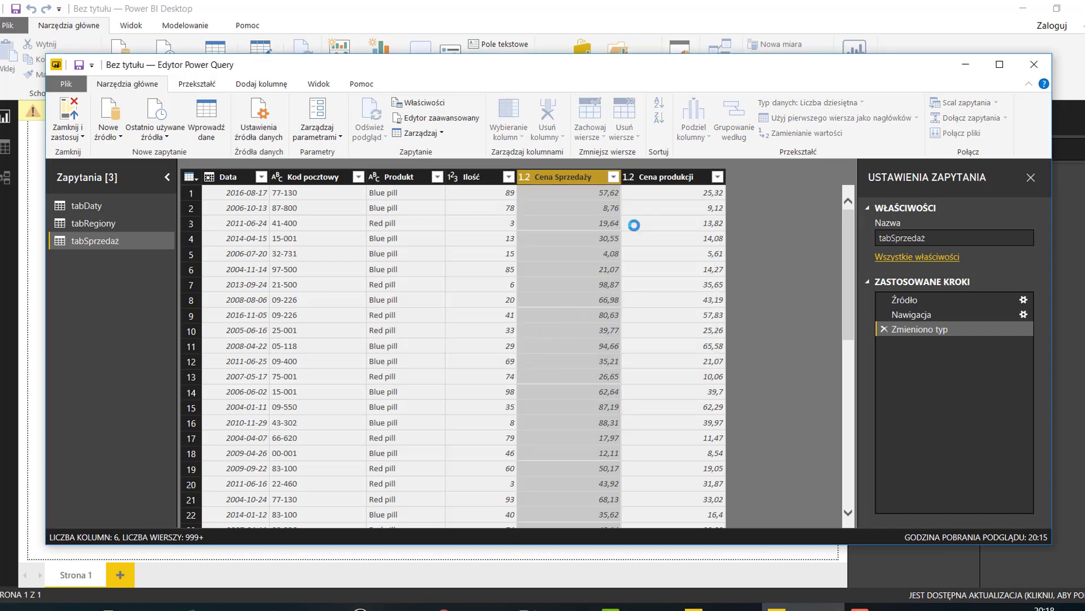
left_click(633, 178)
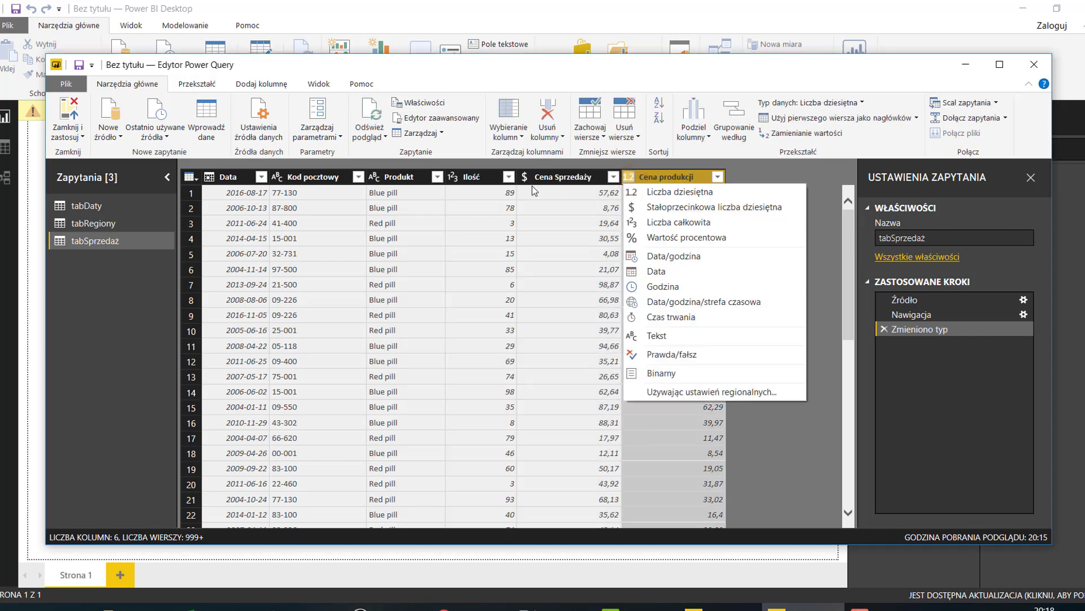
left_click(634, 208)
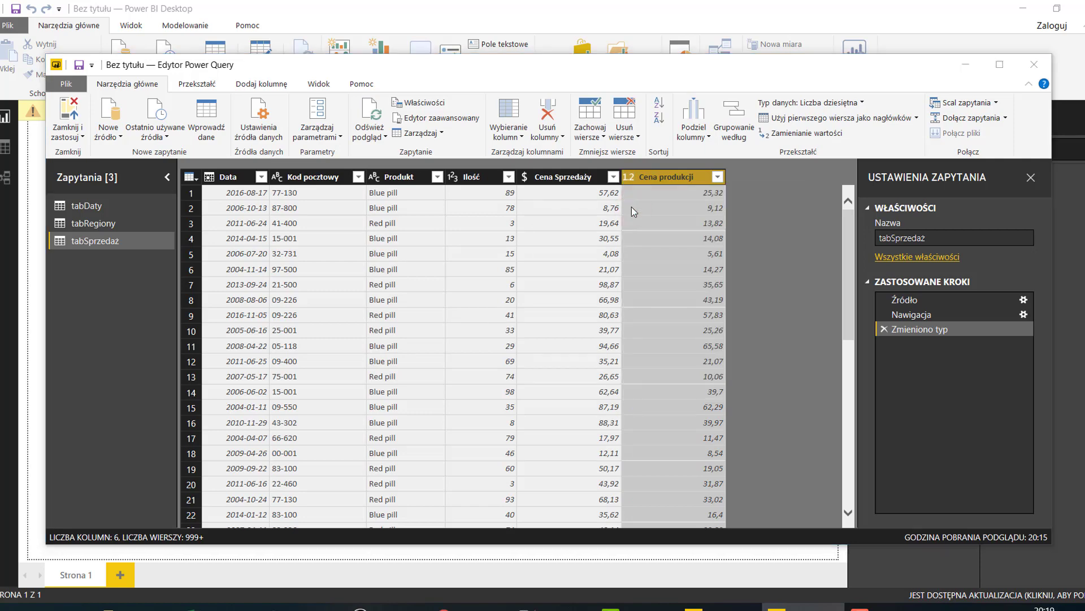
Replace the current type step so Cena produkcji also becomes a fixed decimal number.
left_click(543, 346)
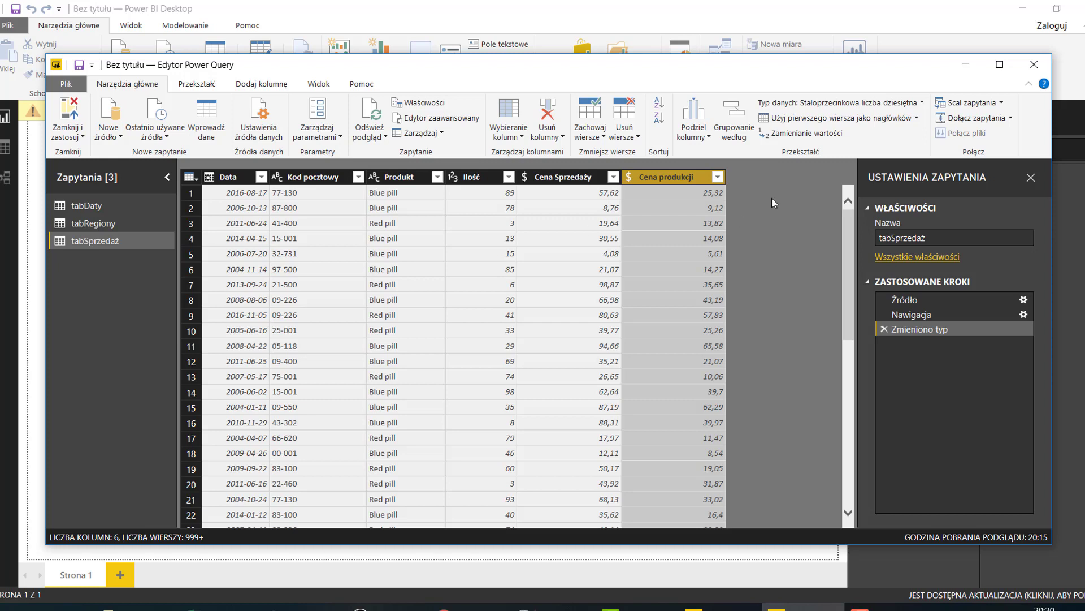
Check the Cena Sprzedaży values, narrow the query editor window and start renaming tabSprzedaż.
left_click(631, 178)
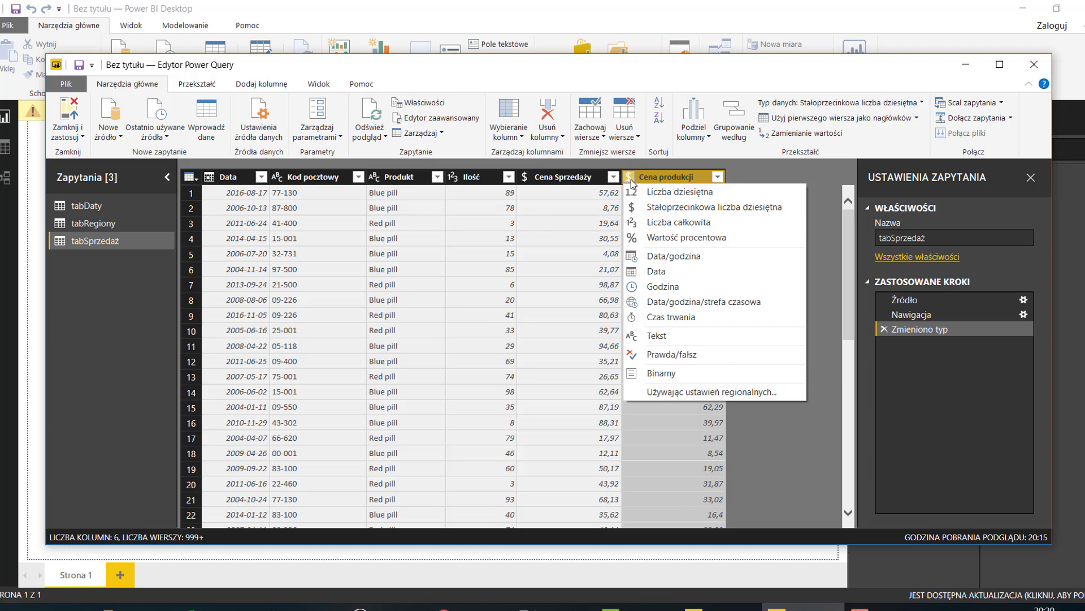
left_click(541, 257)
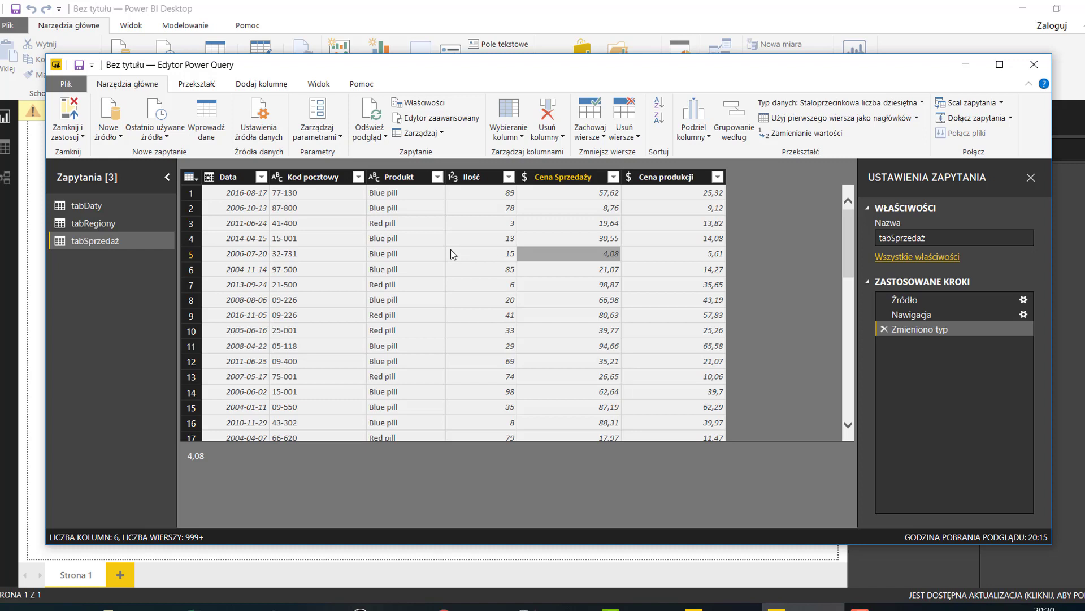
left_click(93, 242)
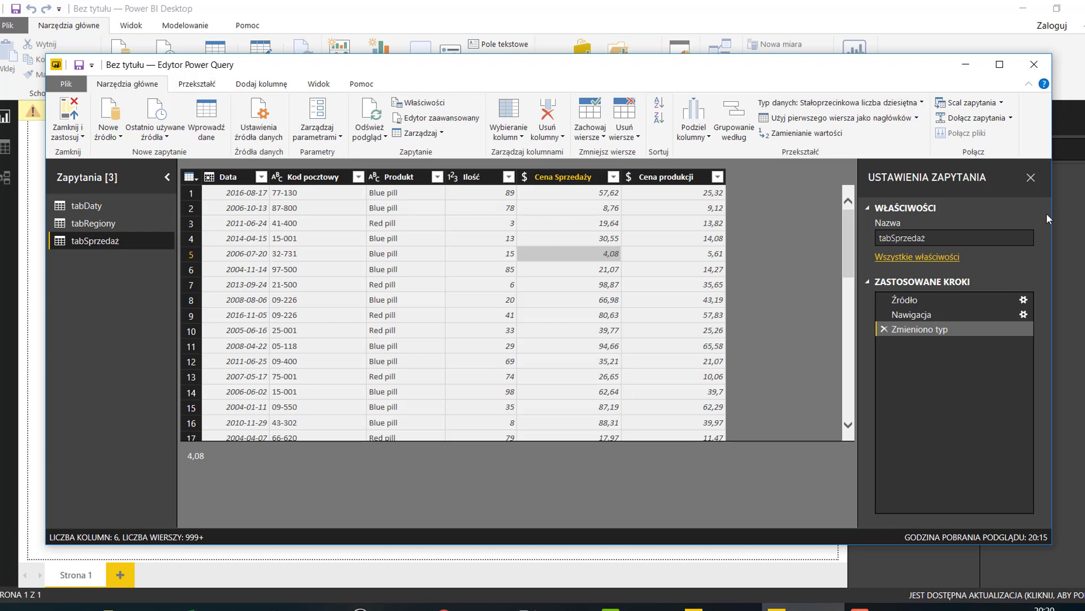
left_click_drag(1052, 216, 979, 216)
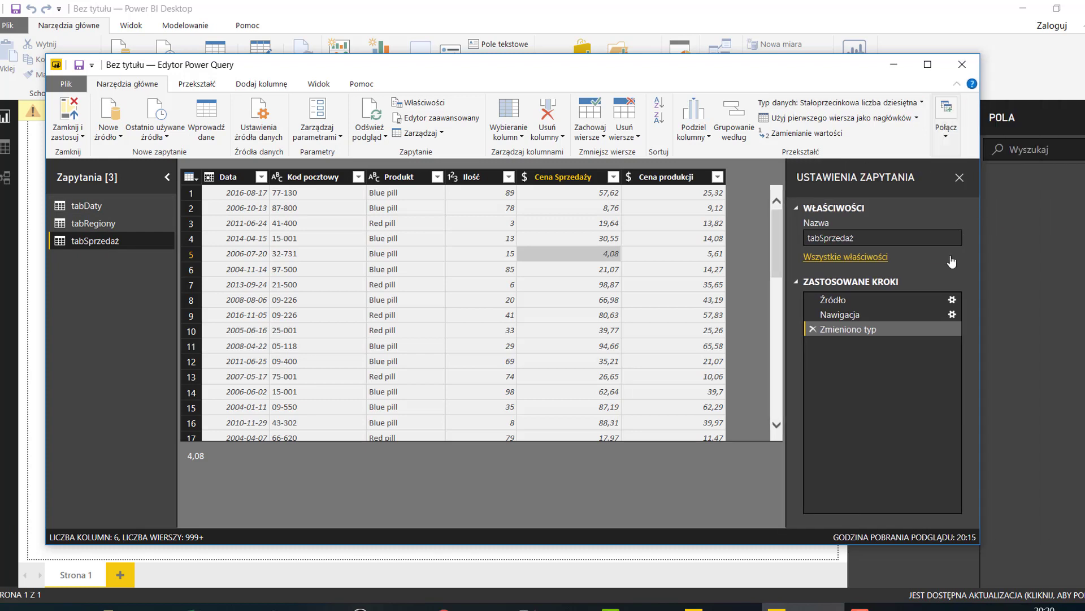
left_click(887, 238)
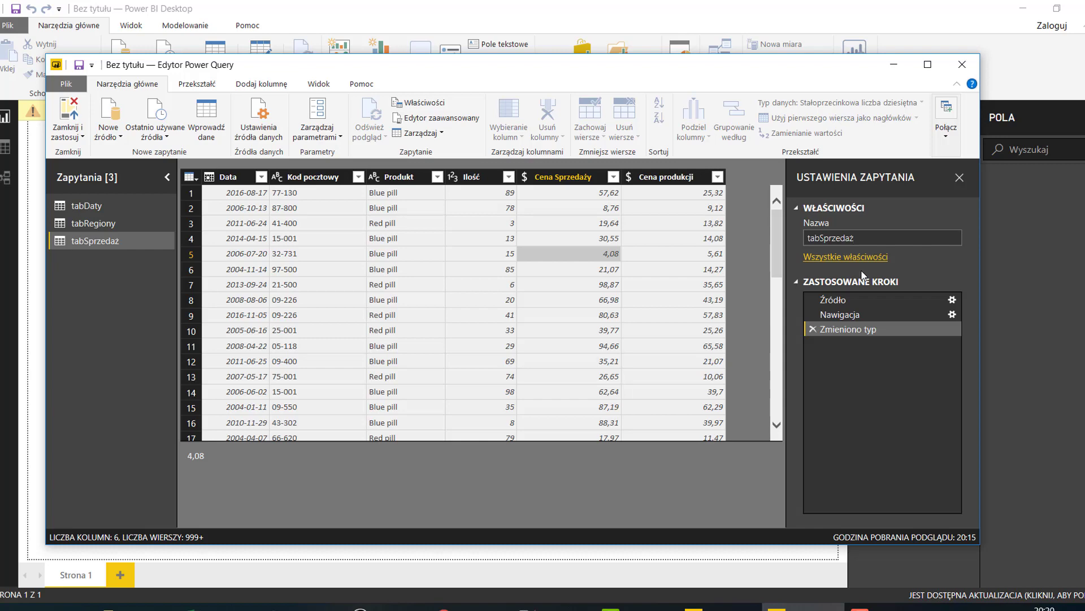
Inspect the Źródło step's Item and Kind entries, then return to Nawigacja with Widok options shown.
left_click(854, 301)
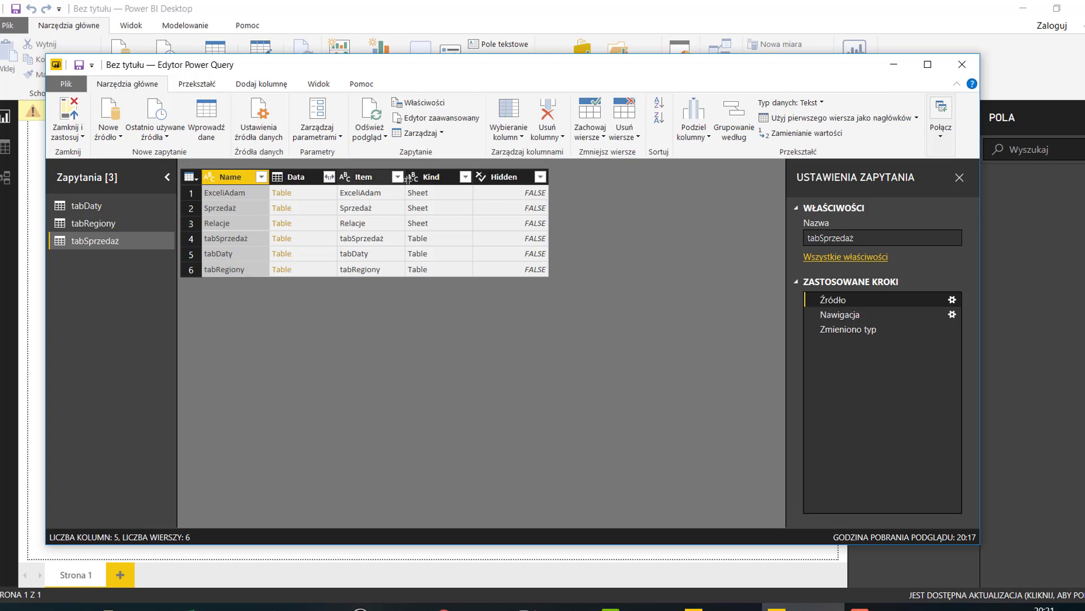
left_click(394, 195)
left_click(391, 209)
left_click(391, 238)
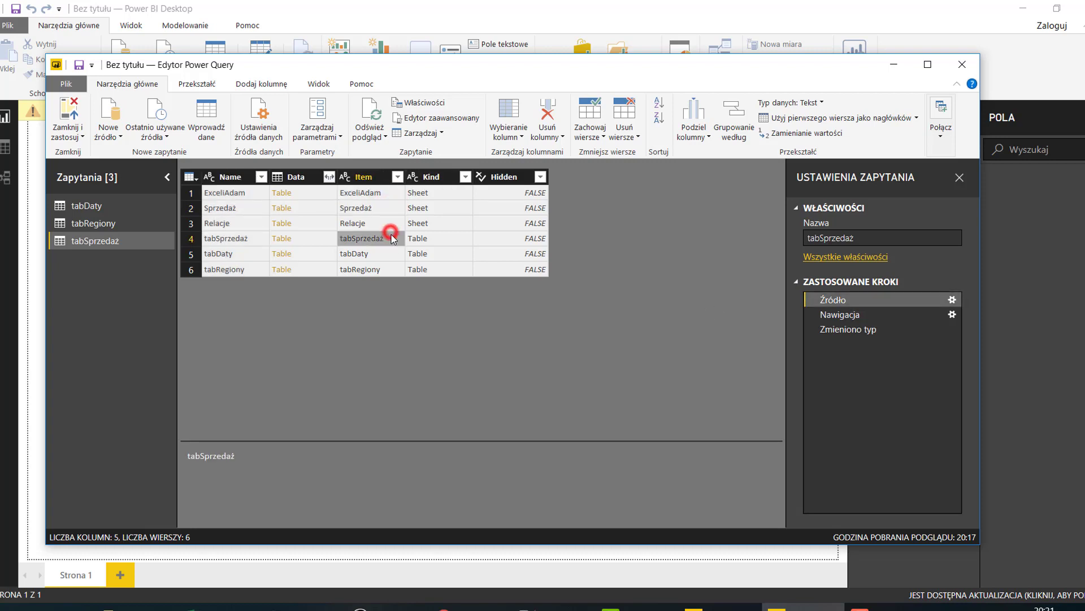
left_click(387, 270)
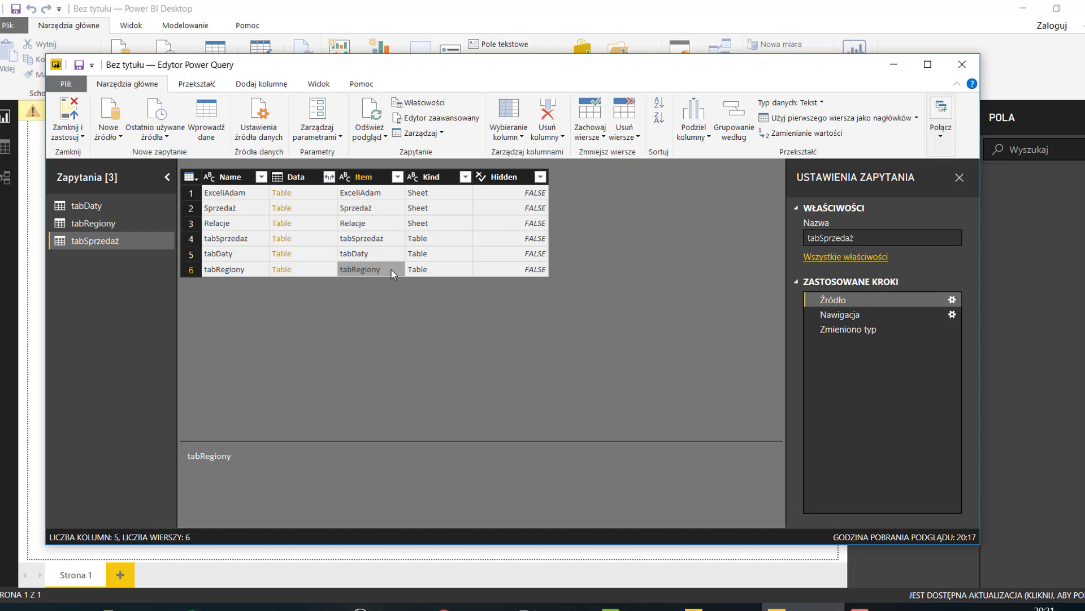
left_click(446, 195)
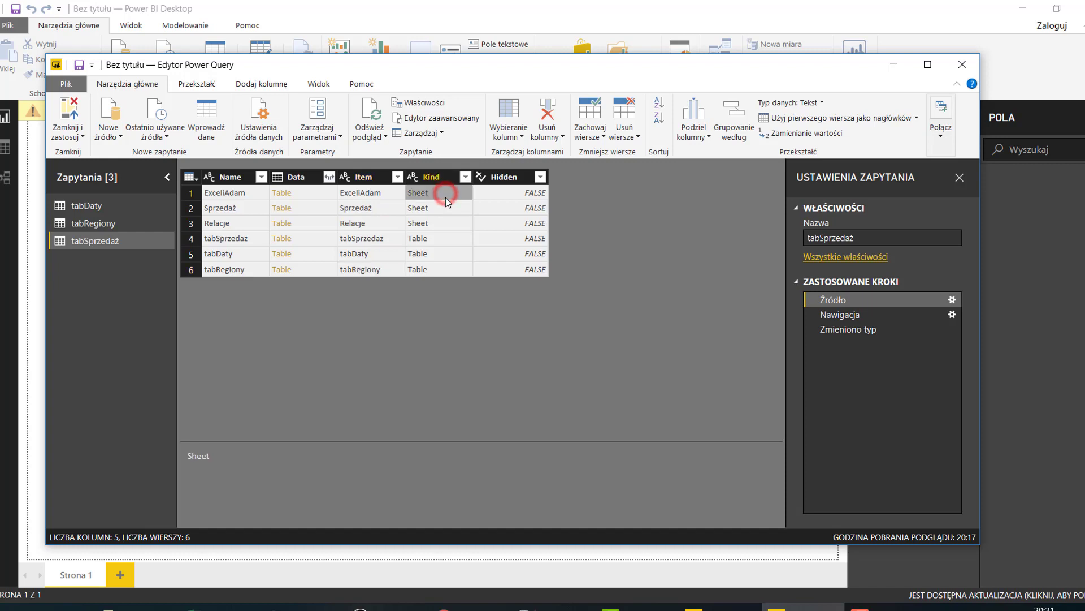
left_click(435, 239)
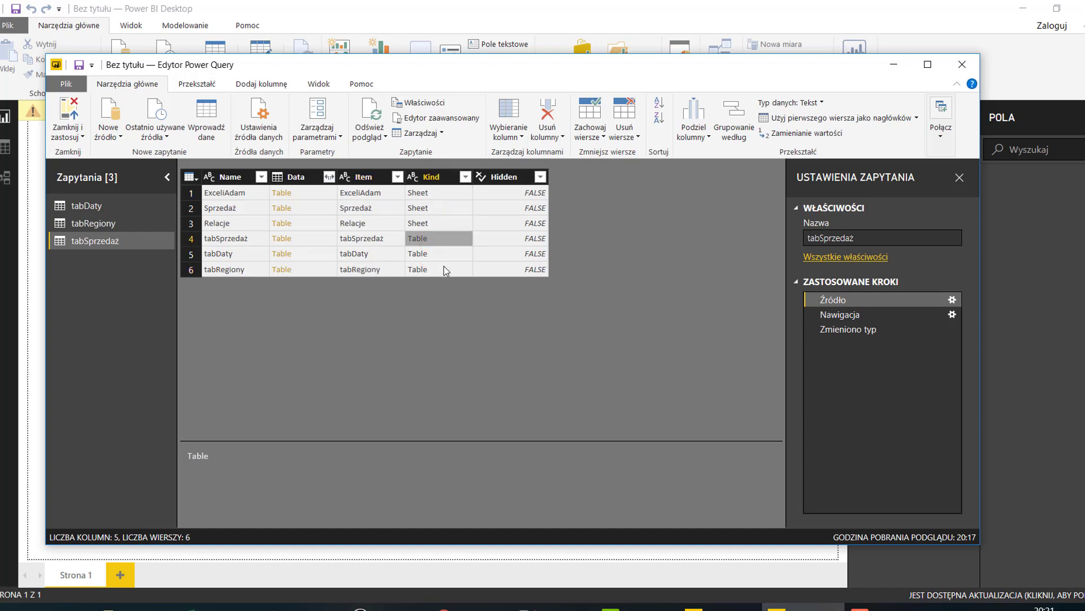
left_click(842, 314)
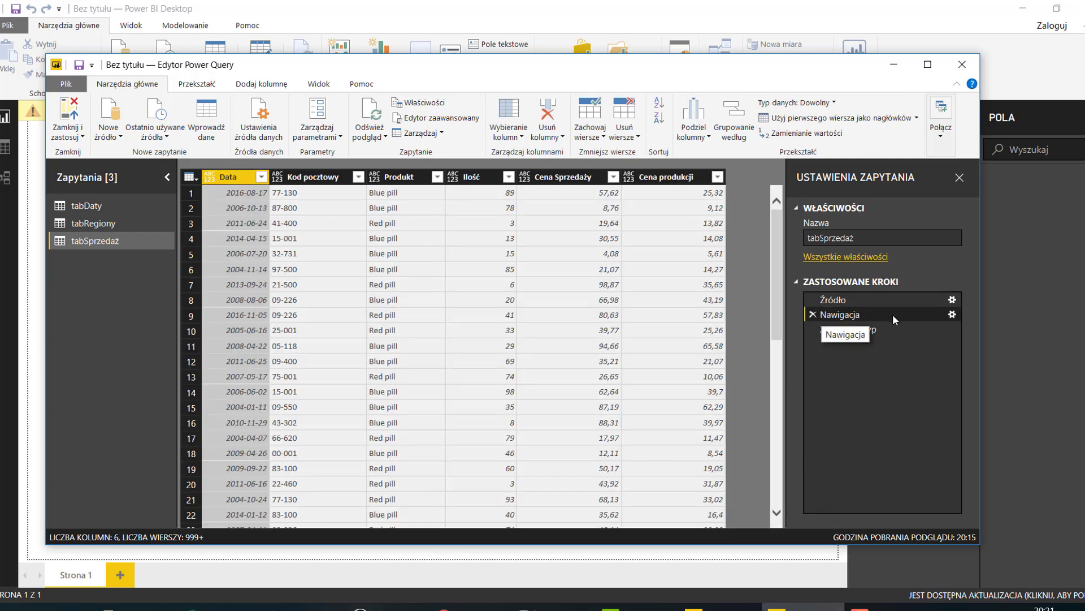
left_click(325, 85)
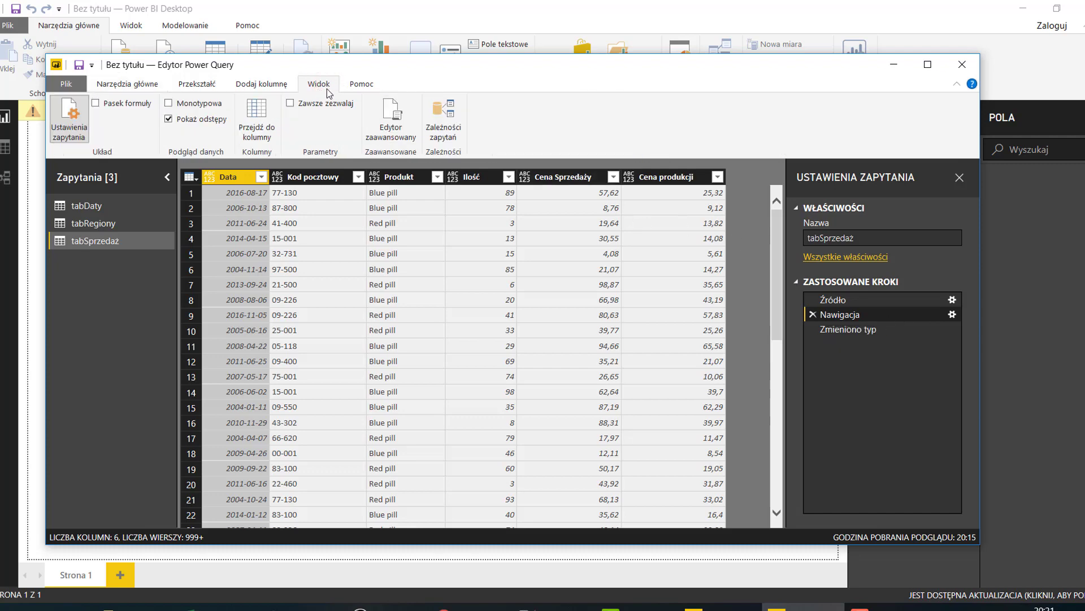
Turn on the formula bar and review the Źródło and Nawigacja step formulas.
left_click(110, 105)
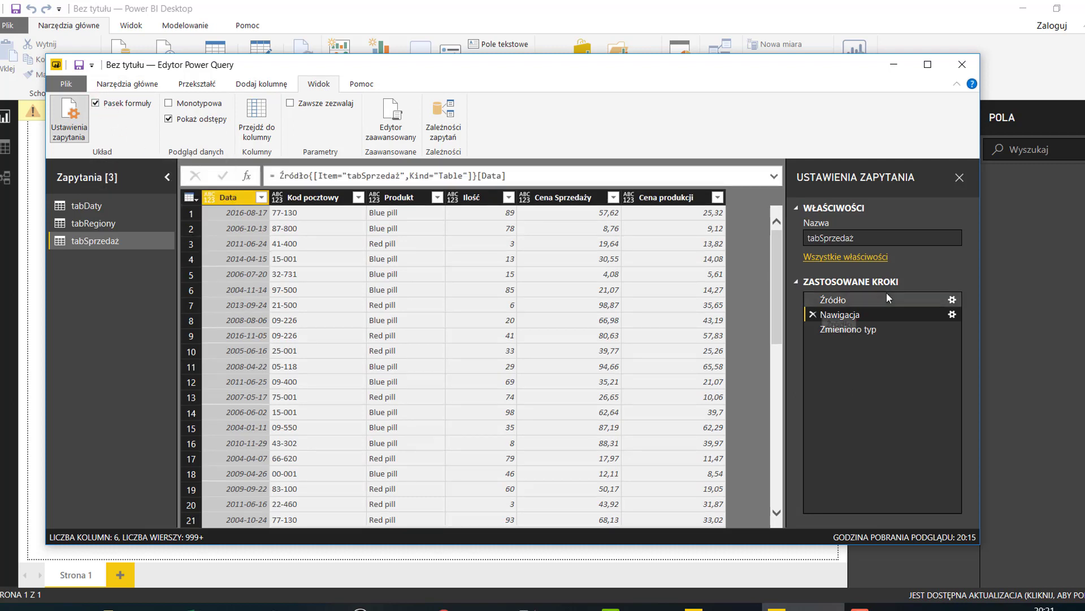
left_click(856, 300)
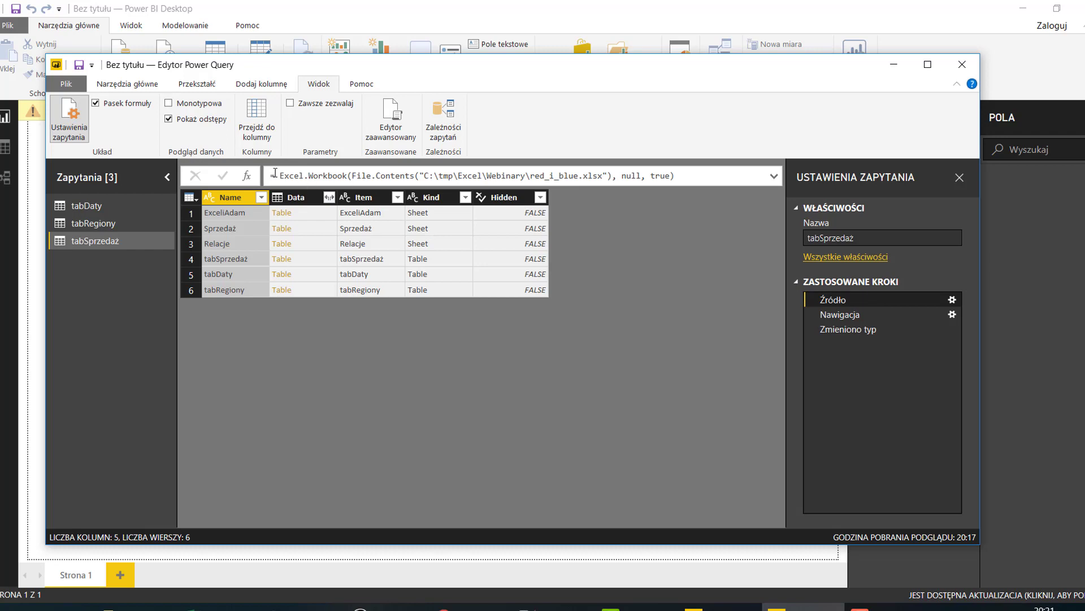
left_click_drag(280, 175, 347, 176)
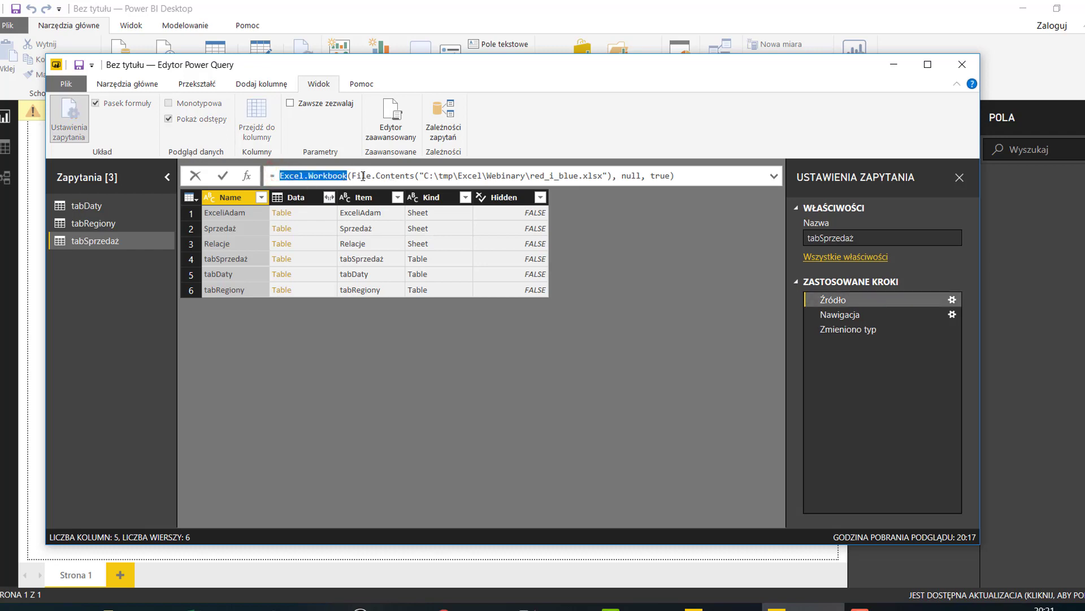
left_click_drag(424, 176, 578, 176)
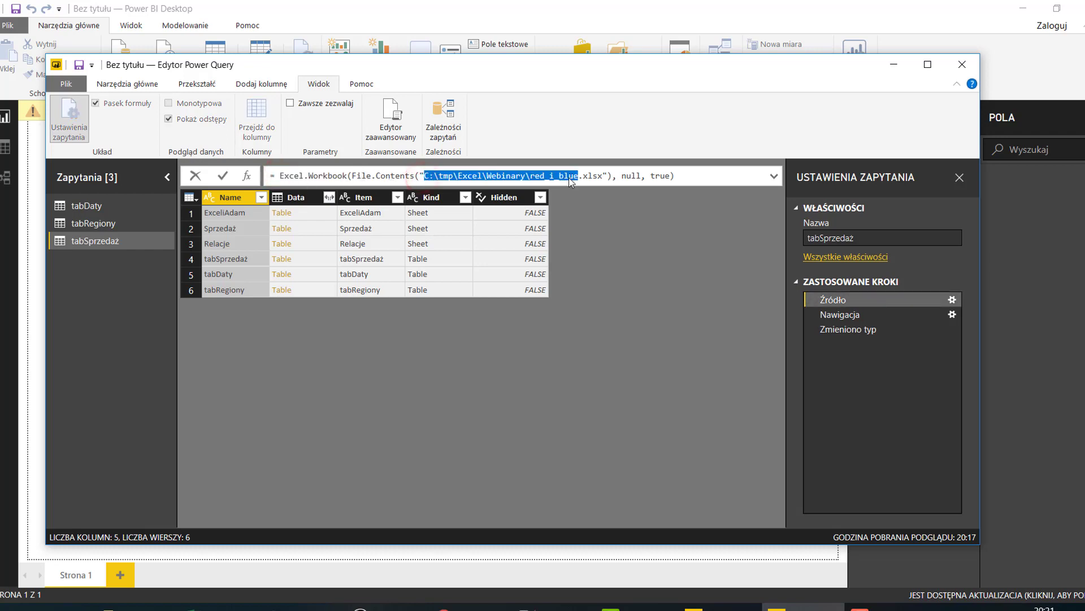
left_click(855, 314)
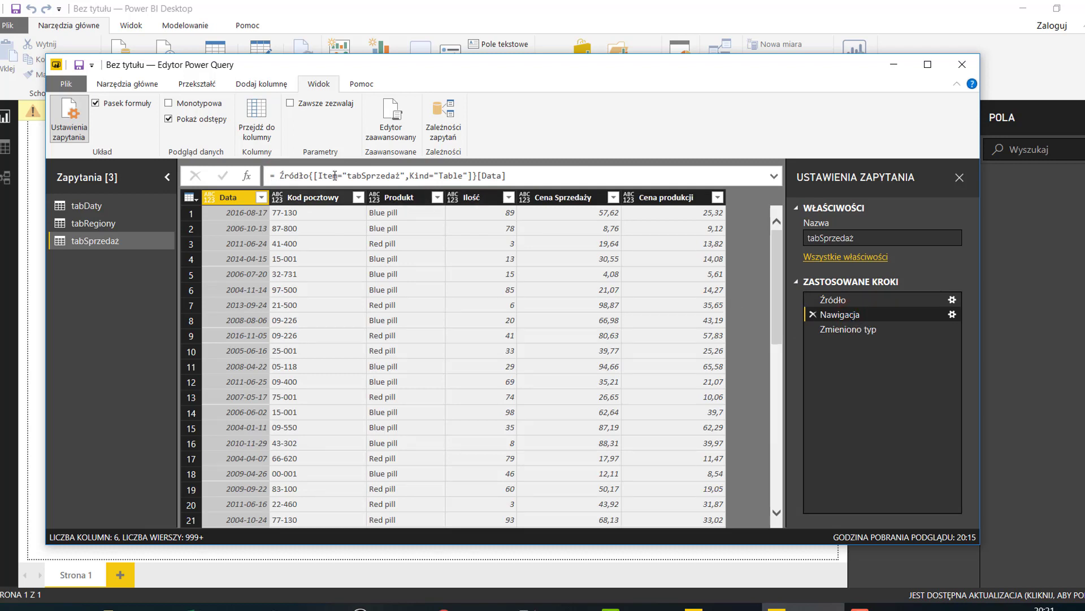
double_click(373, 175)
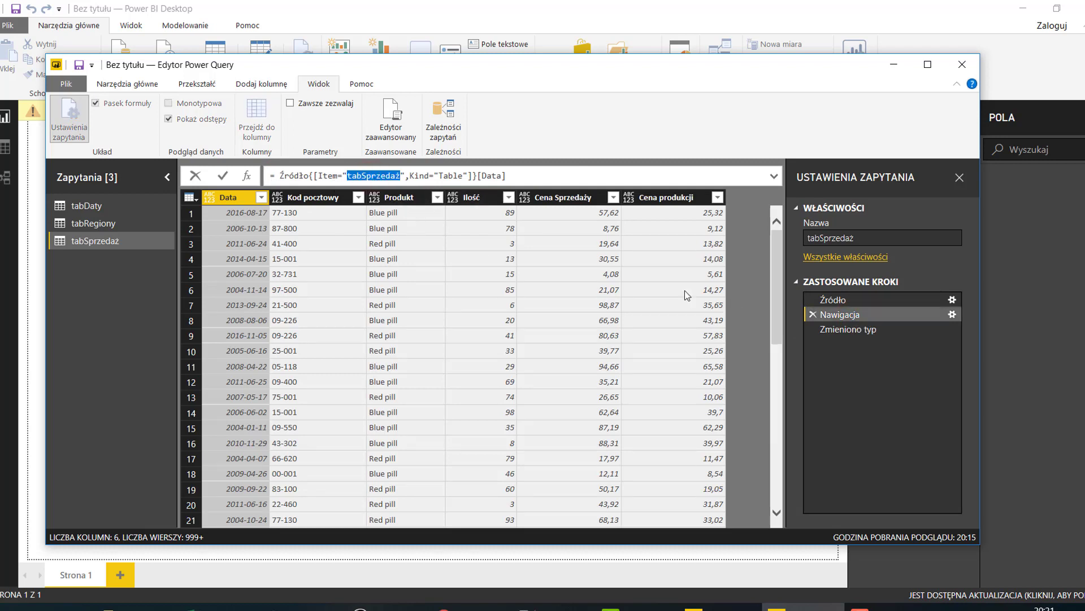
Expand the Zmieniono typ formula, then collapse it back to a single line.
left_click(843, 331)
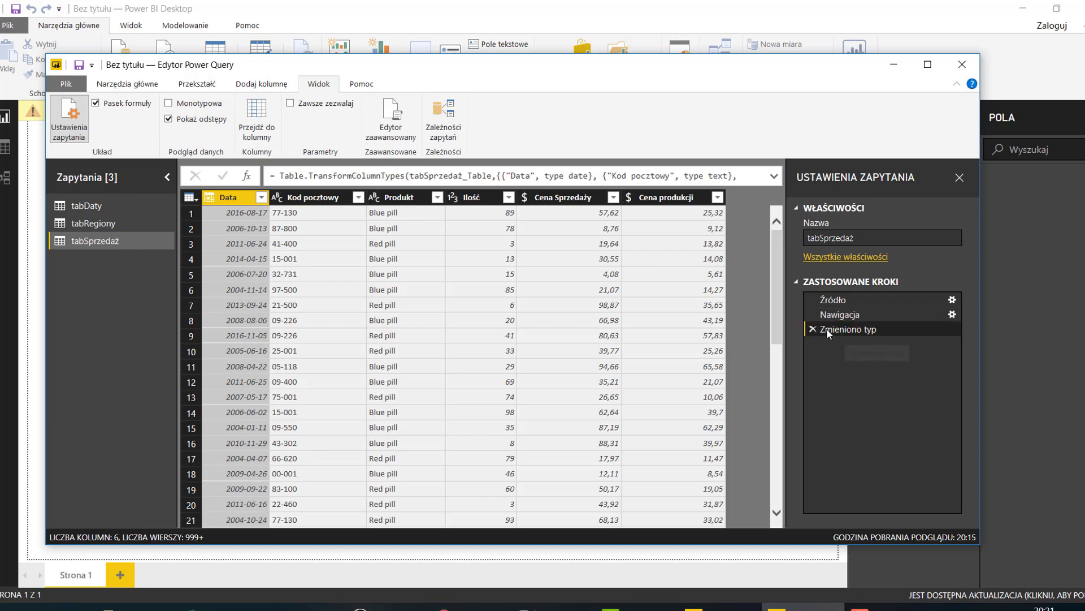
left_click(774, 176)
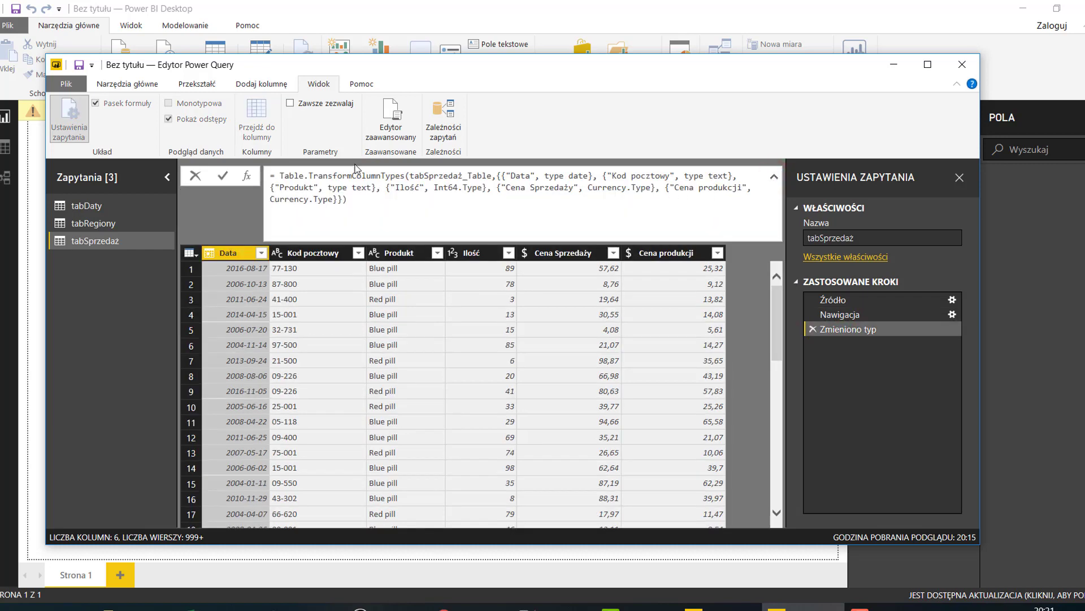
left_click(774, 178)
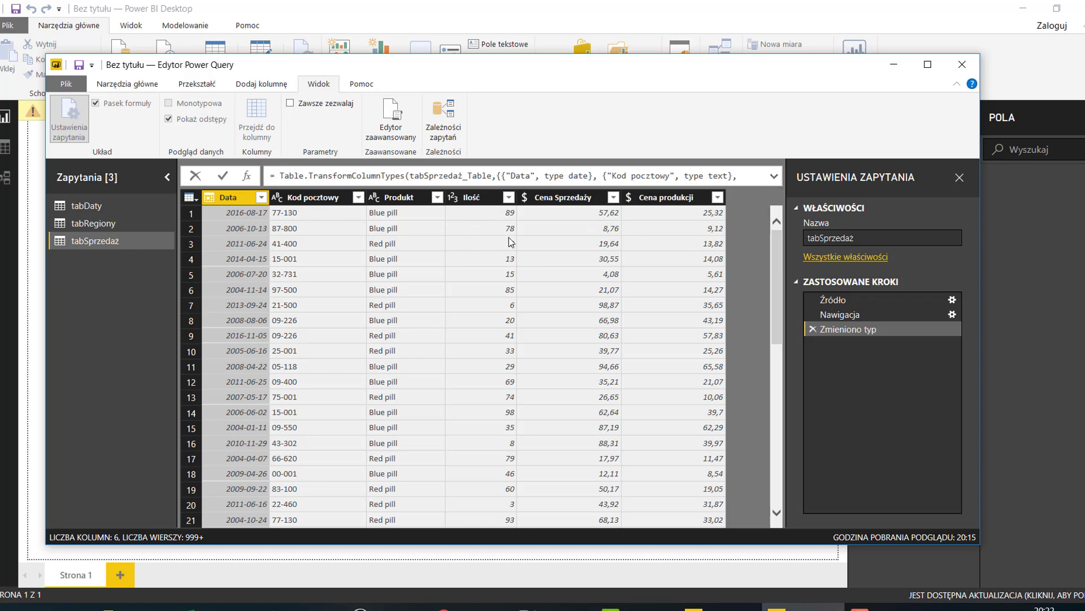
Rename the Cena Sprzedaży column header to Cena, adding the Zmieniono nazwy kolumn step.
double_click(556, 197)
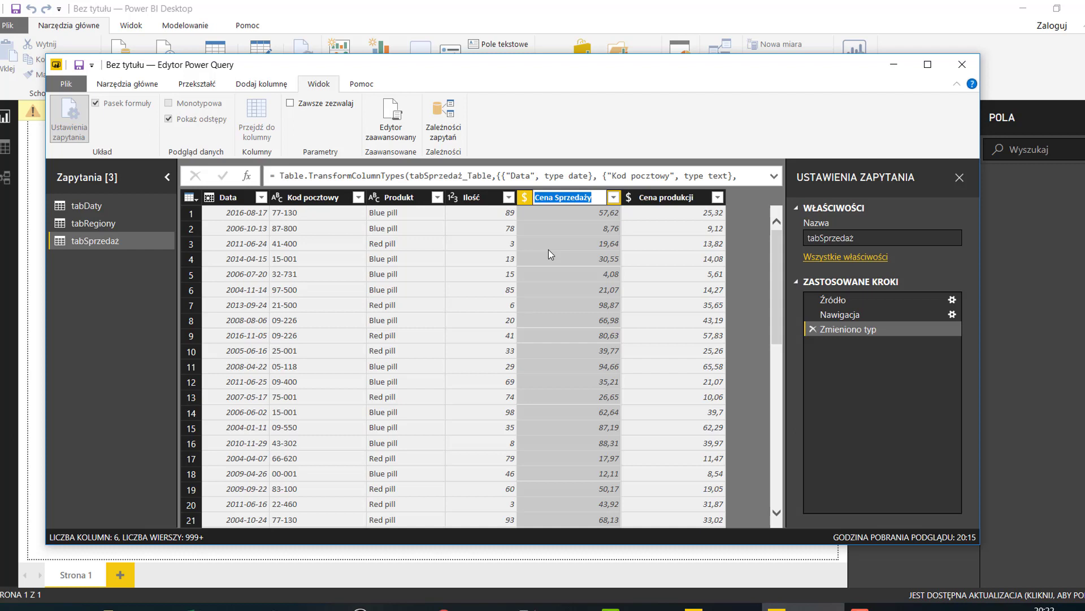
type("S")
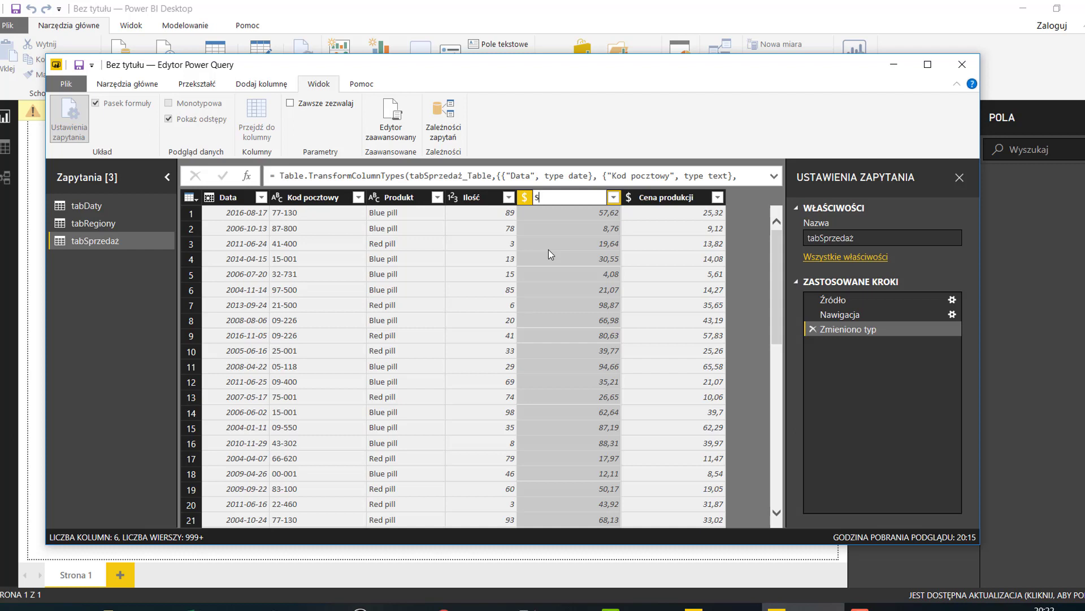
key("BackSpace")
type("Cena")
key("Return")
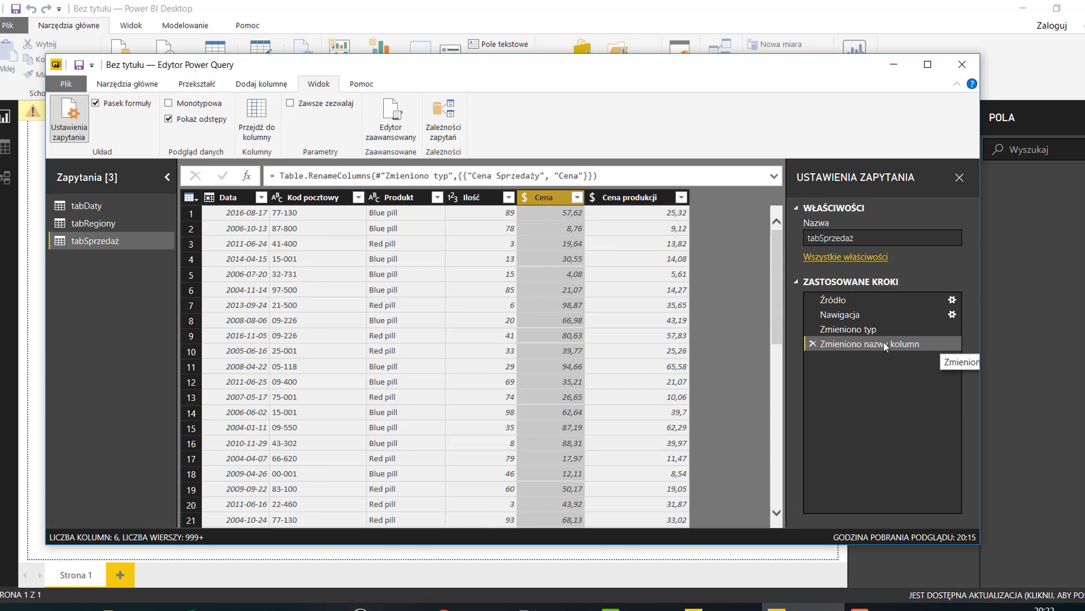
left_click(623, 175)
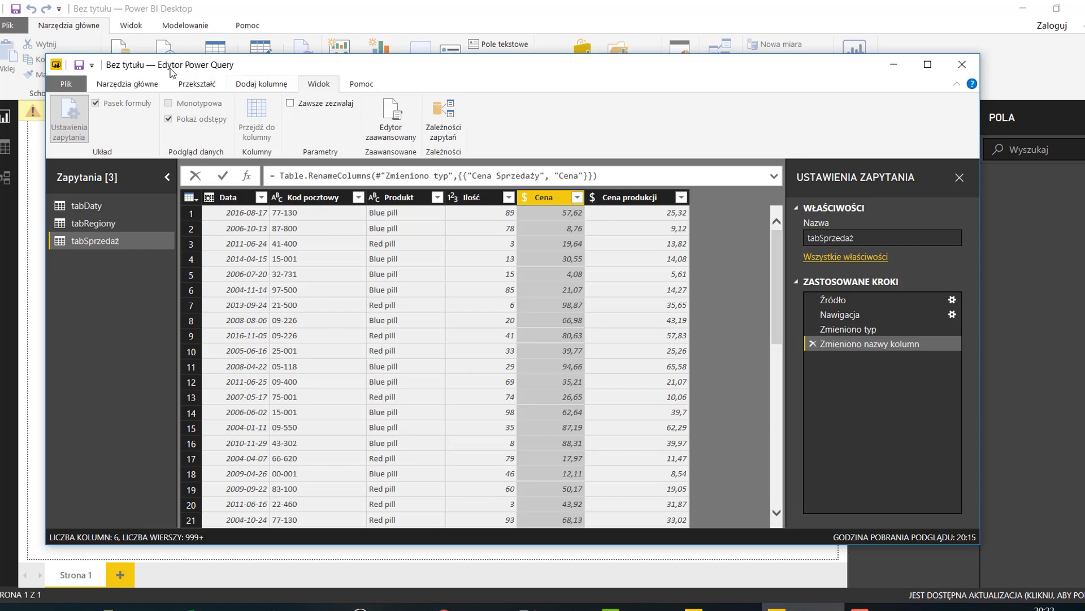
Select the Ilość and Cena columns together.
left_click(196, 86)
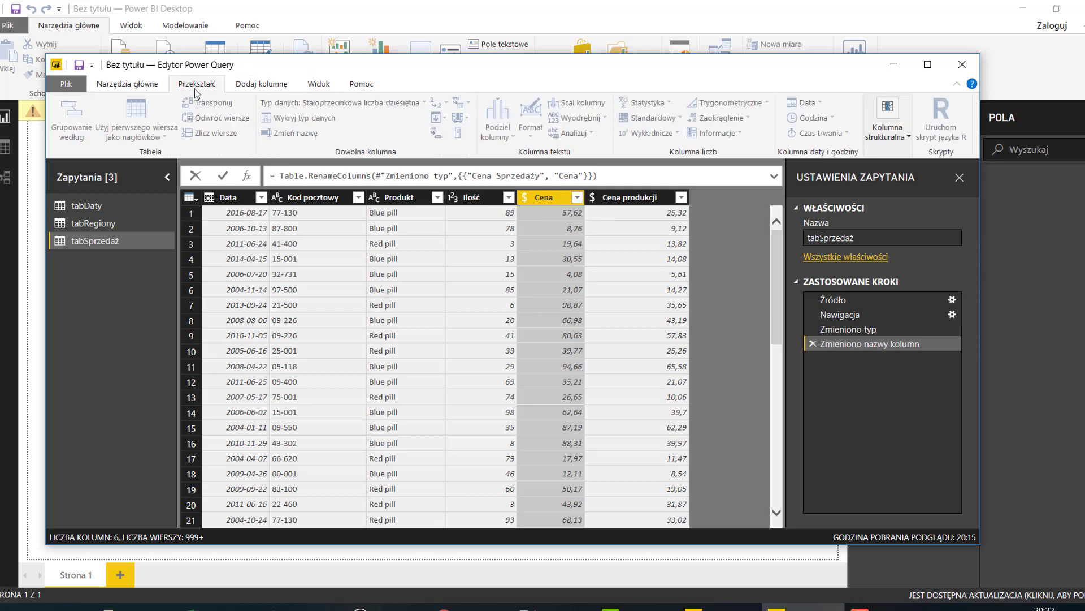
left_click(483, 195)
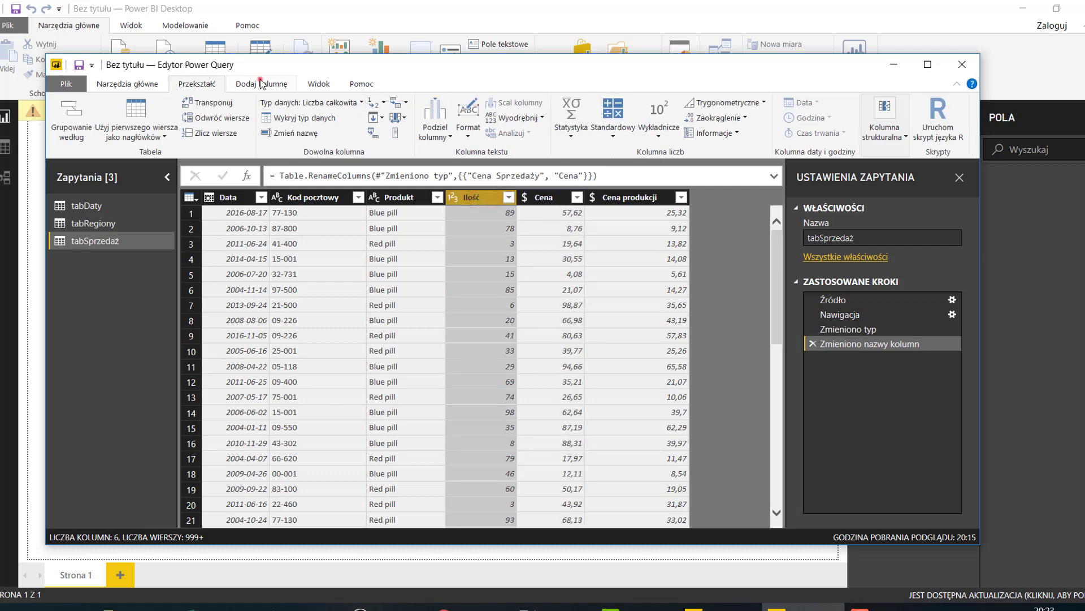
left_click(262, 84)
left_click(543, 197, "ctrl")
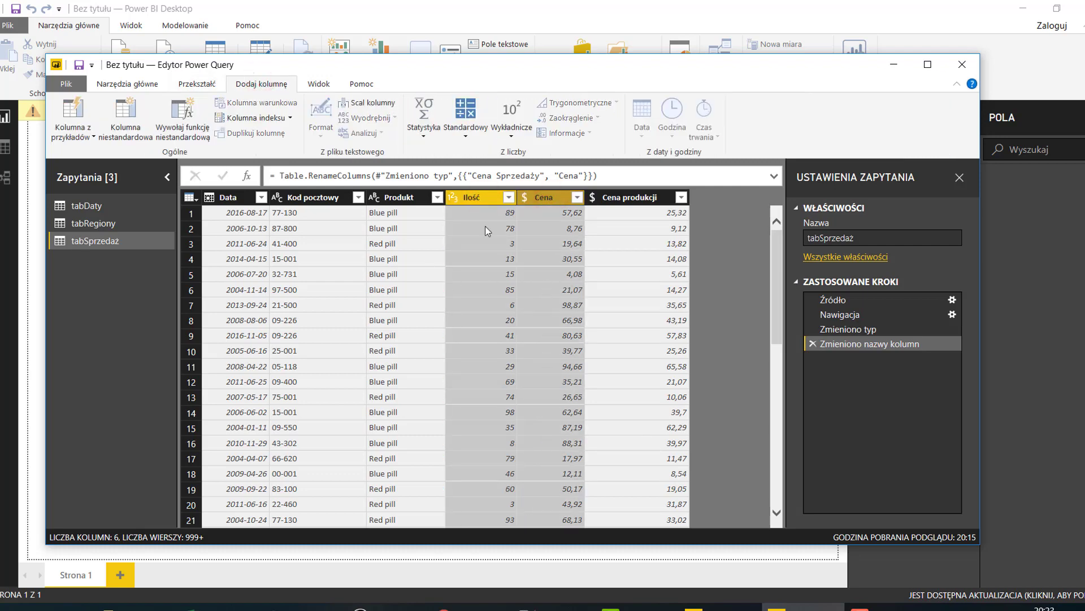
left_click(477, 198)
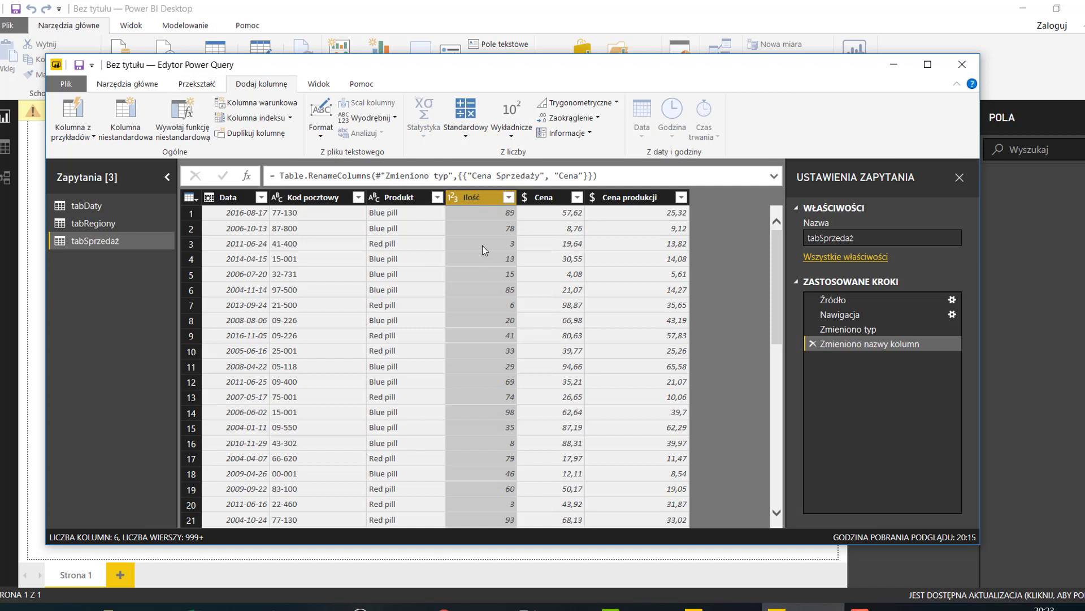
left_click(553, 197)
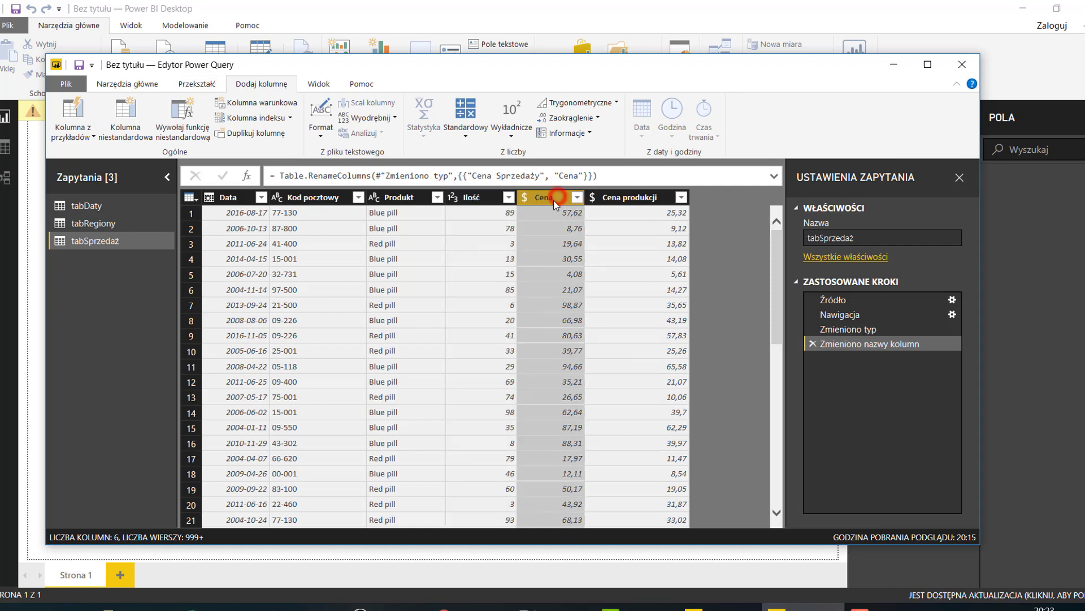
left_click(636, 198)
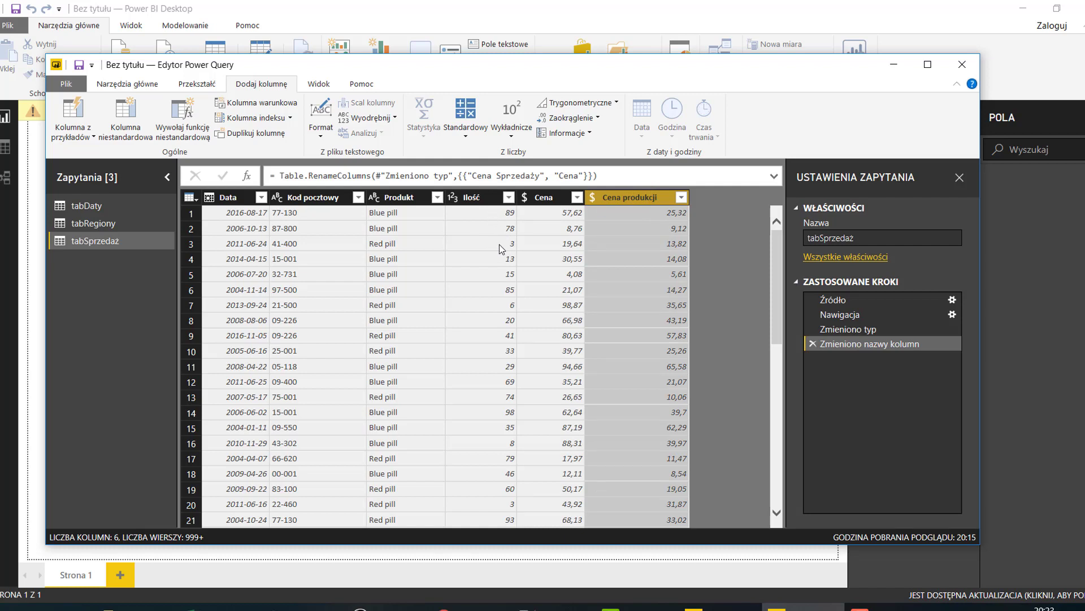
left_click(480, 197)
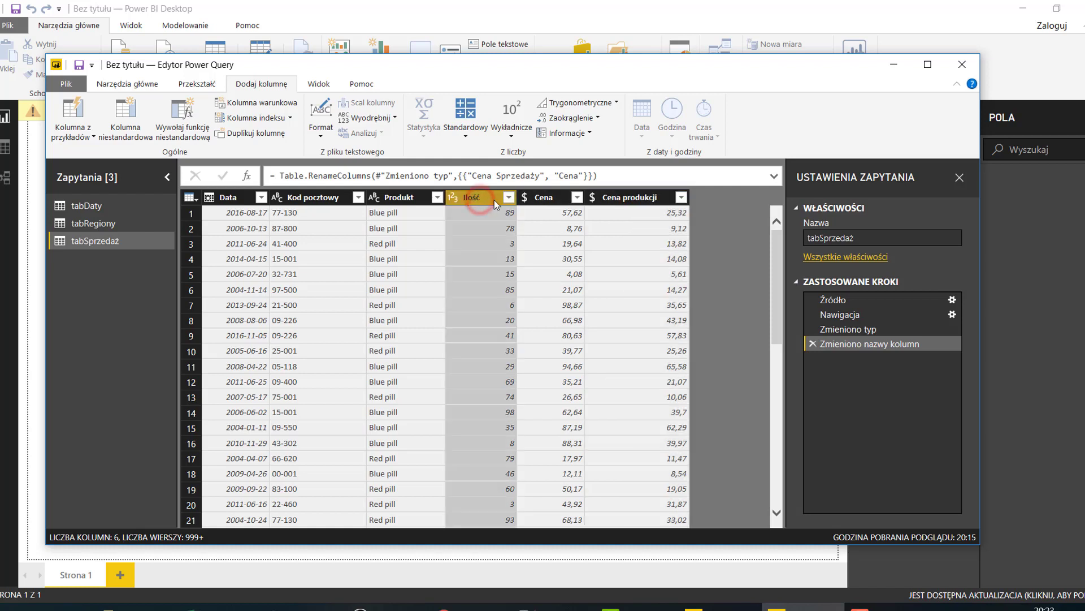
left_click(557, 199, "ctrl")
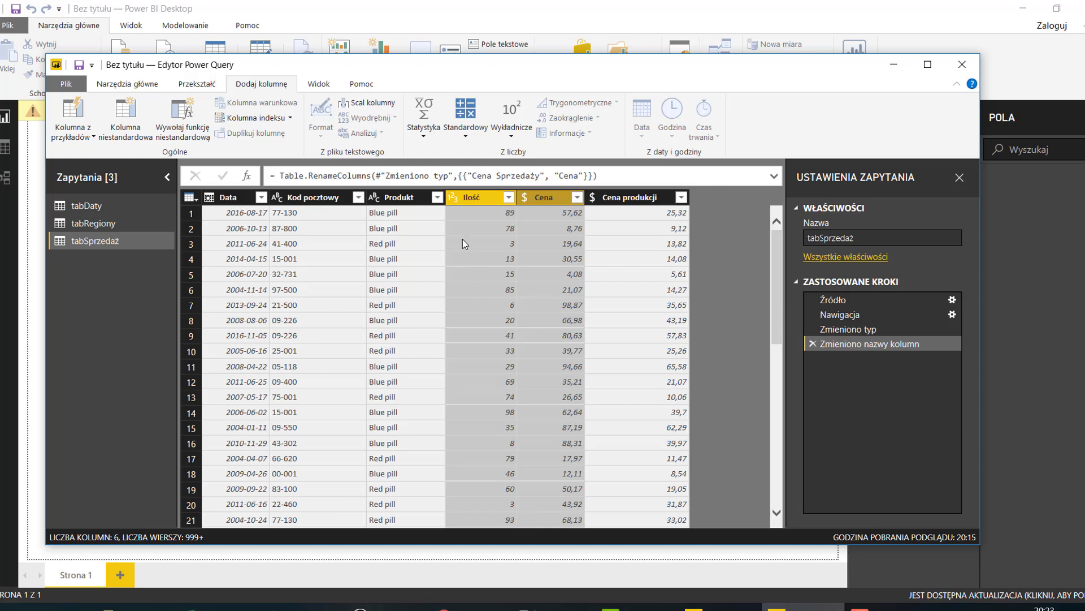
Multiply Ilość by Cena into a new Mnożenie column using Standardowy > Mnożenie.
left_click(465, 119)
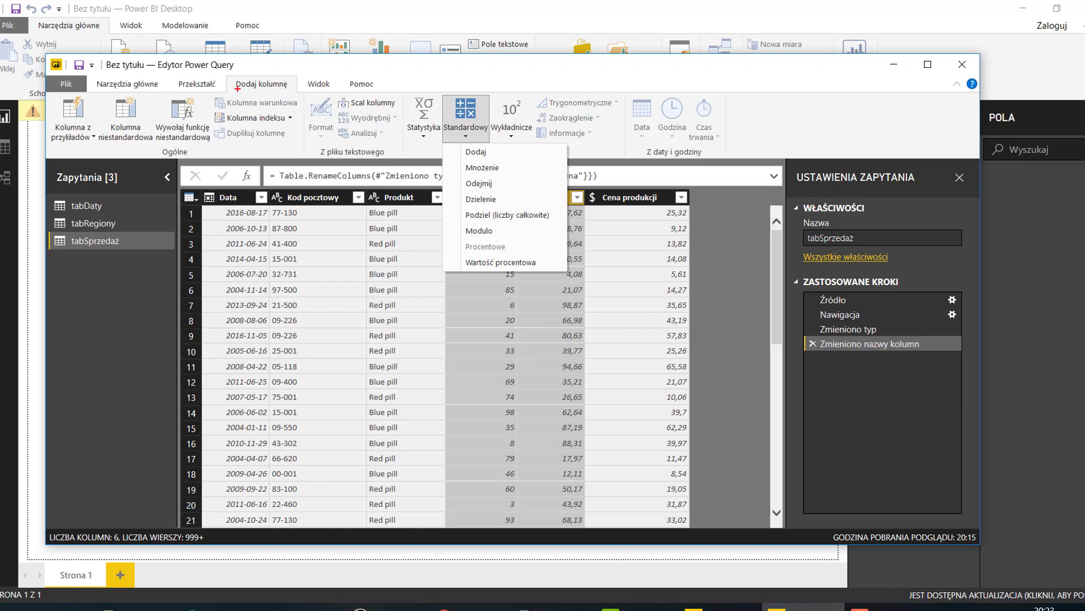
left_click_drag(236, 91, 288, 89)
mouse_move(438, 137)
left_mouse_down()
mouse_move(403, 164)
mouse_move(501, 176)
left_mouse_up()
key("Escape")
left_click(489, 199)
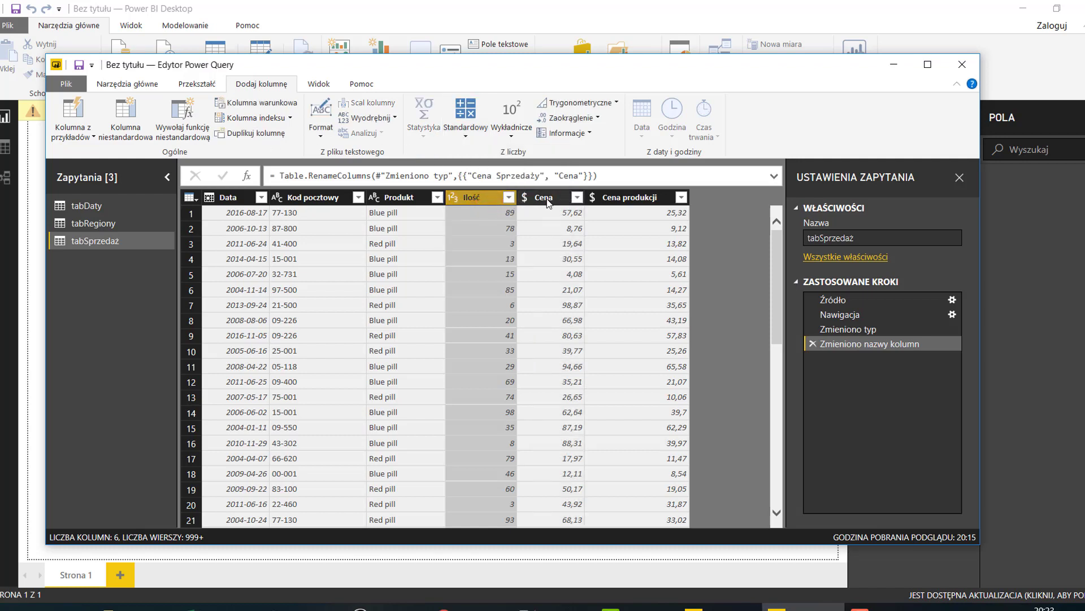
left_click(543, 199, "ctrl")
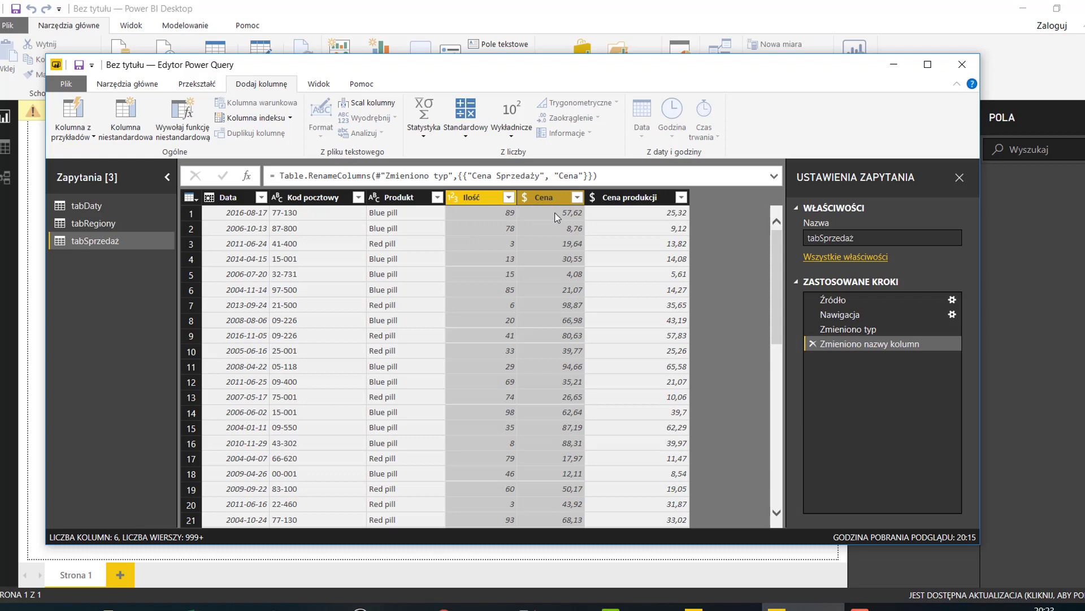
left_click(476, 139)
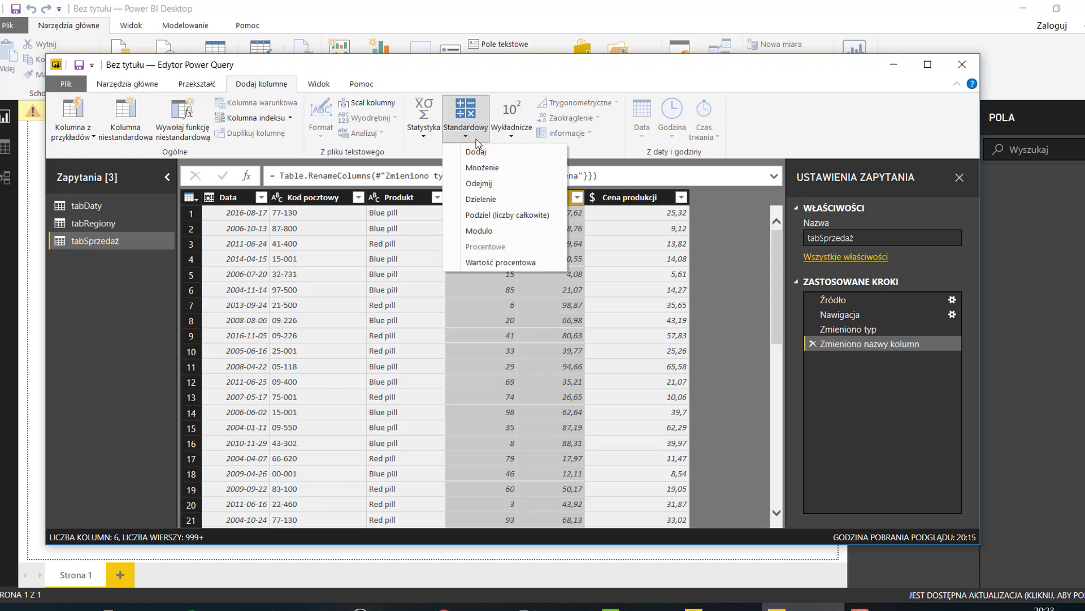
left_click(497, 168)
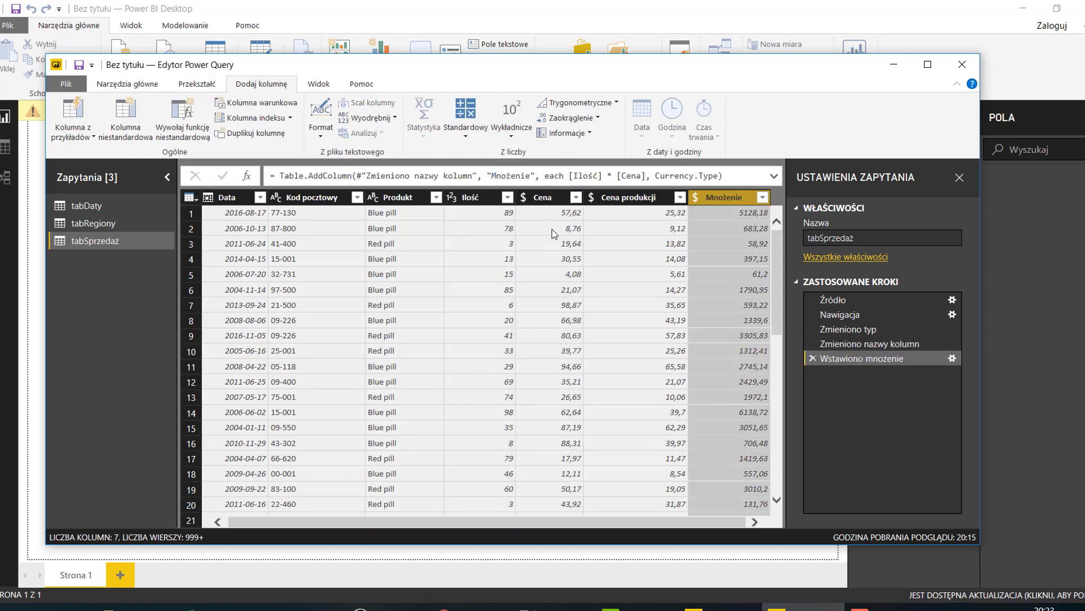
left_click_drag(723, 519, 756, 501)
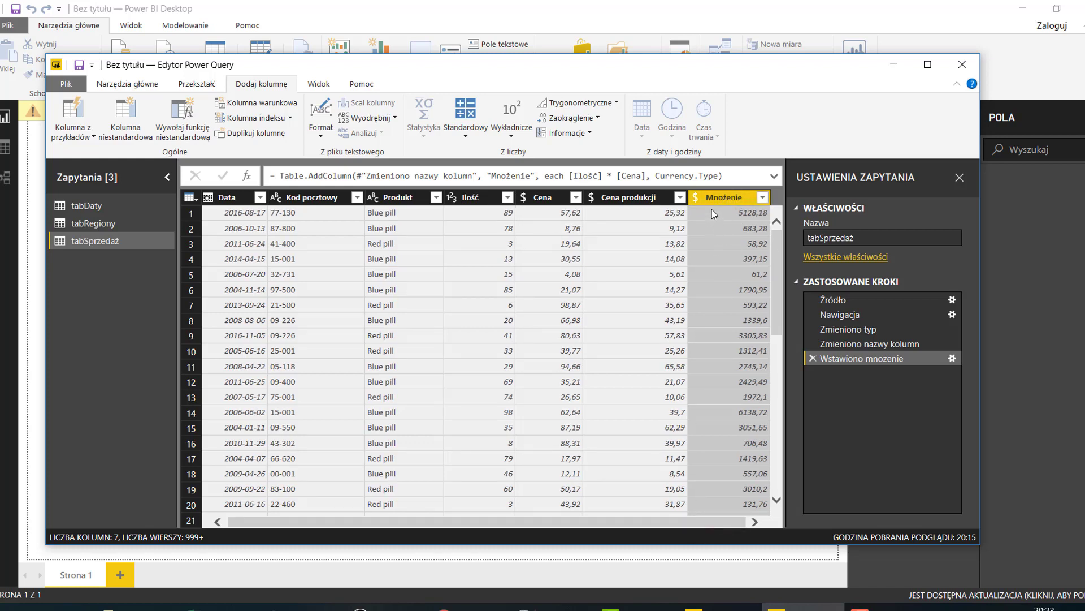
left_click_drag(692, 204, 729, 238)
Change the added column's name from Mnożenie to Przychód in the Wstawiono mnożenie formula.
left_click(318, 84)
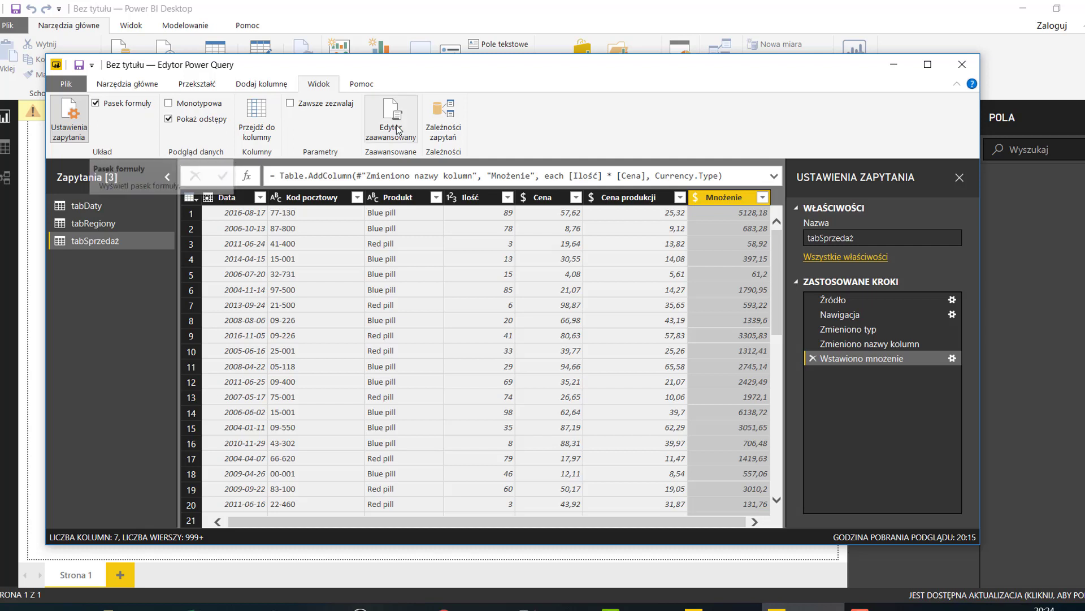
double_click(513, 176)
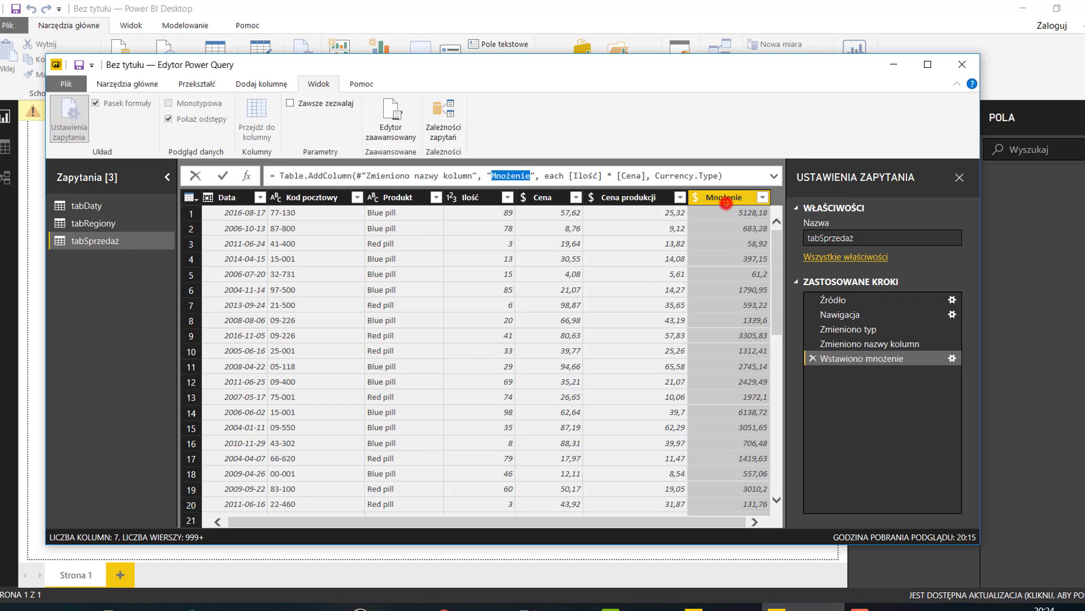
left_click_drag(726, 203, 695, 234)
left_click_drag(519, 184, 542, 203)
key("Escape")
type("Przyc")
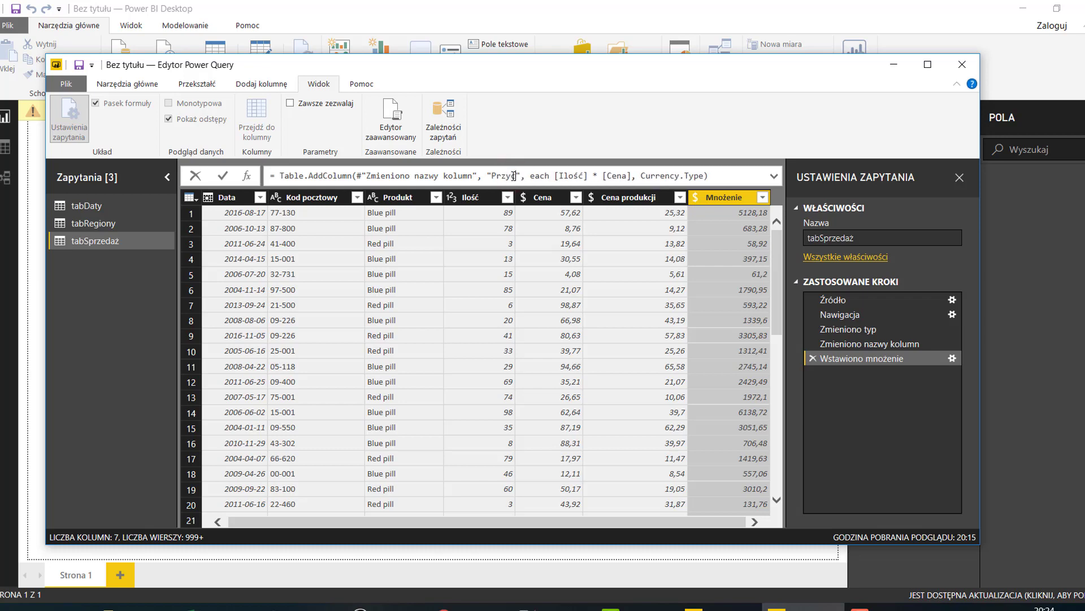
type("hód")
key("Return")
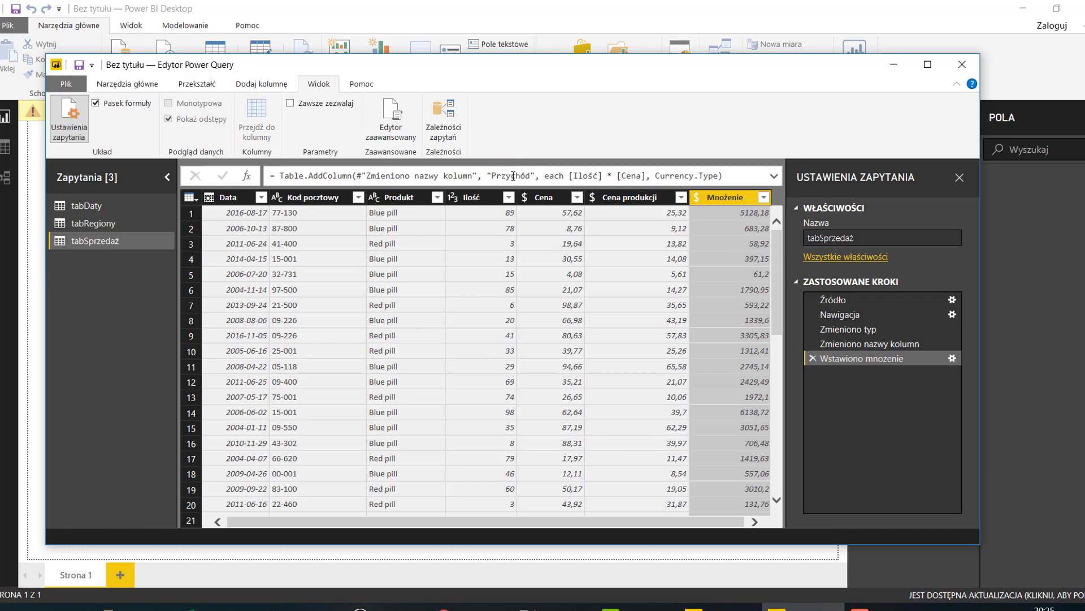
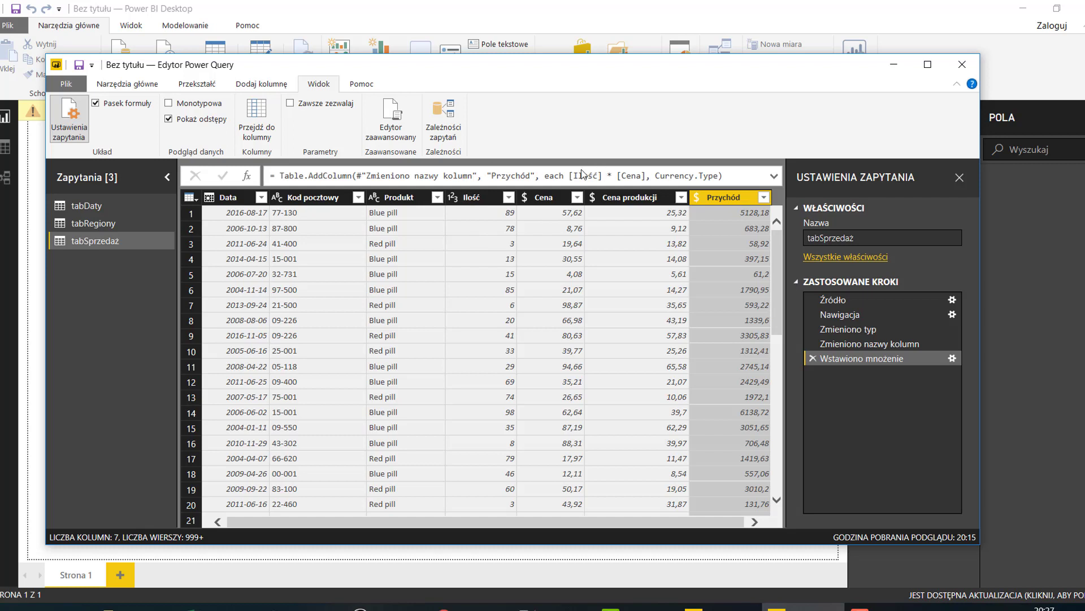
Review the Przychód multiplication formula, cancel the edit, and select the Ilość and Cena produkcji columns.
left_click_drag(569, 176, 649, 177)
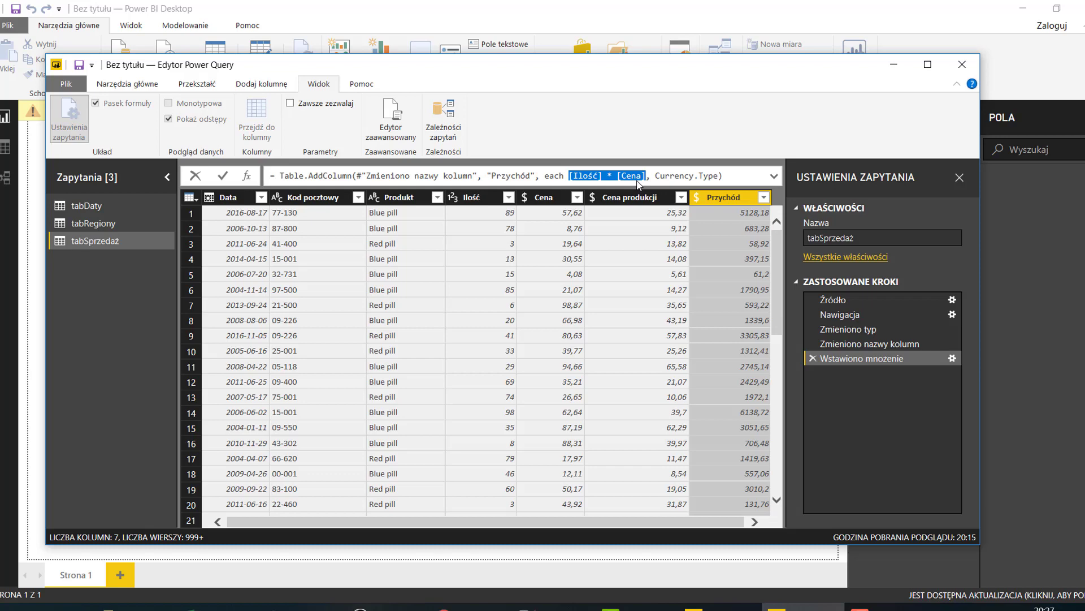
left_click(731, 207)
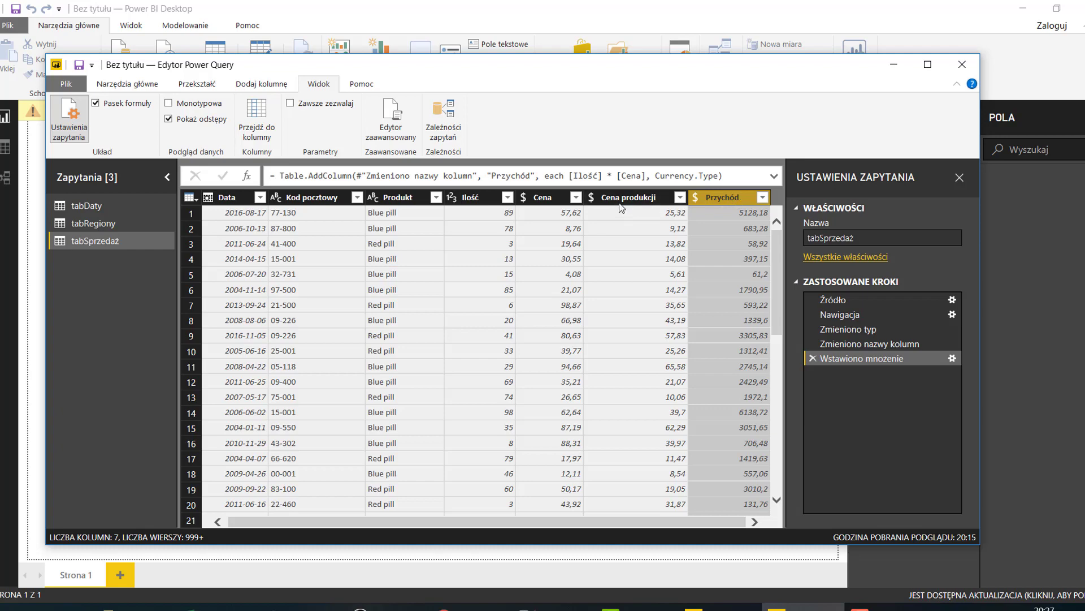
left_click(500, 199)
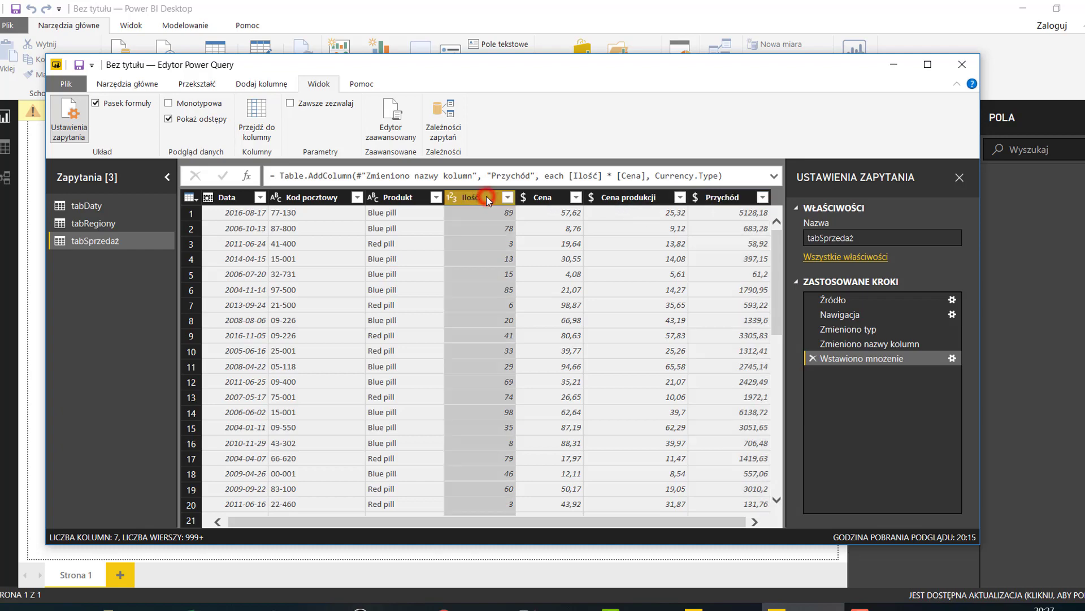
left_click(631, 199)
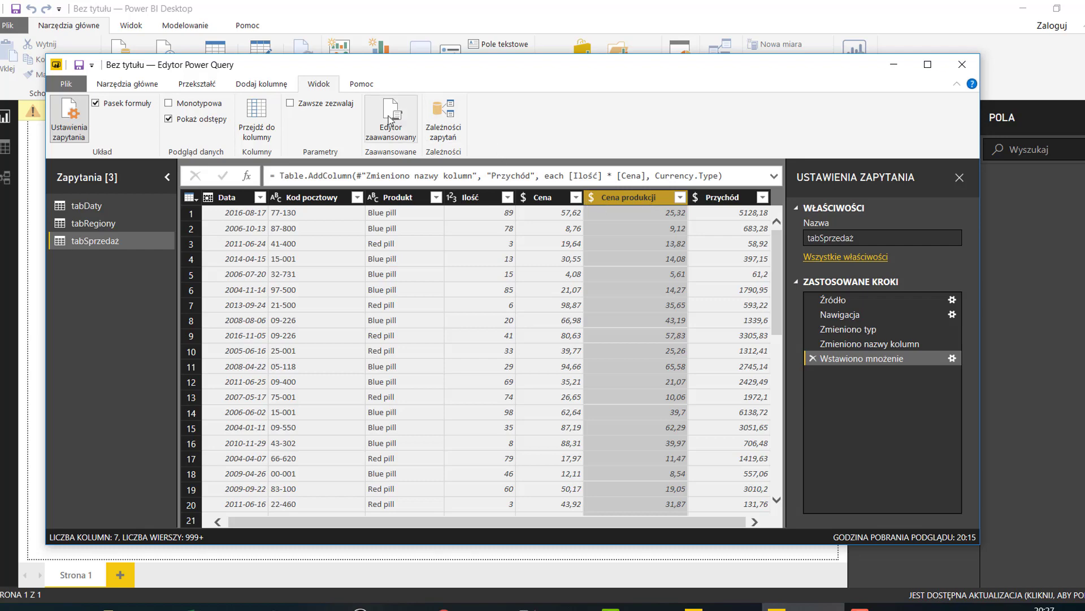
left_click(271, 87)
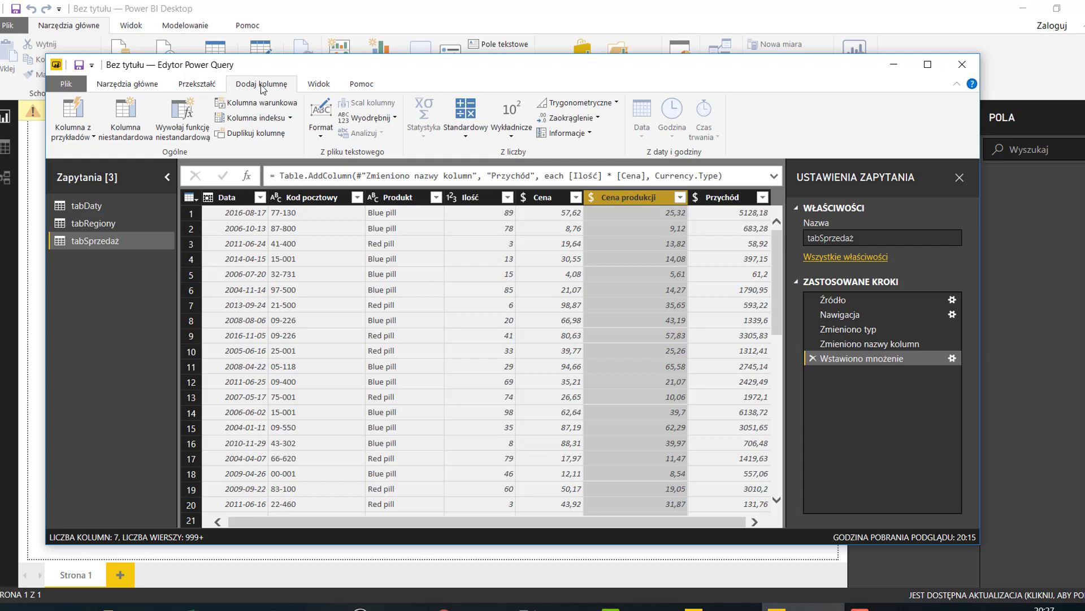
Add a custom column named KWS with the formula [Ilość]*[Cena produkcji].
left_click(121, 128)
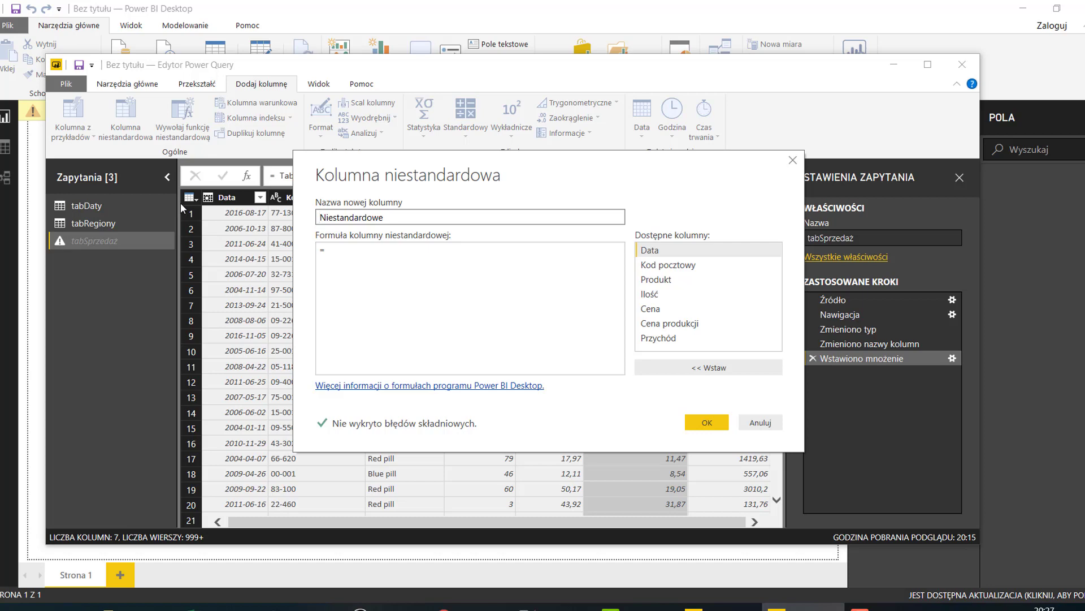
double_click(343, 217)
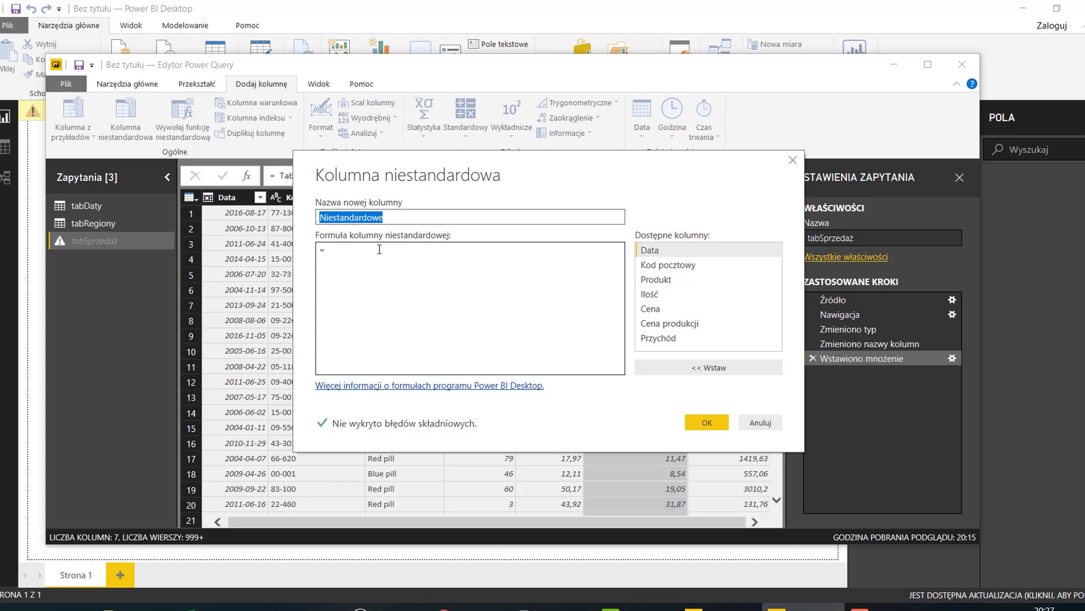
type("KWS")
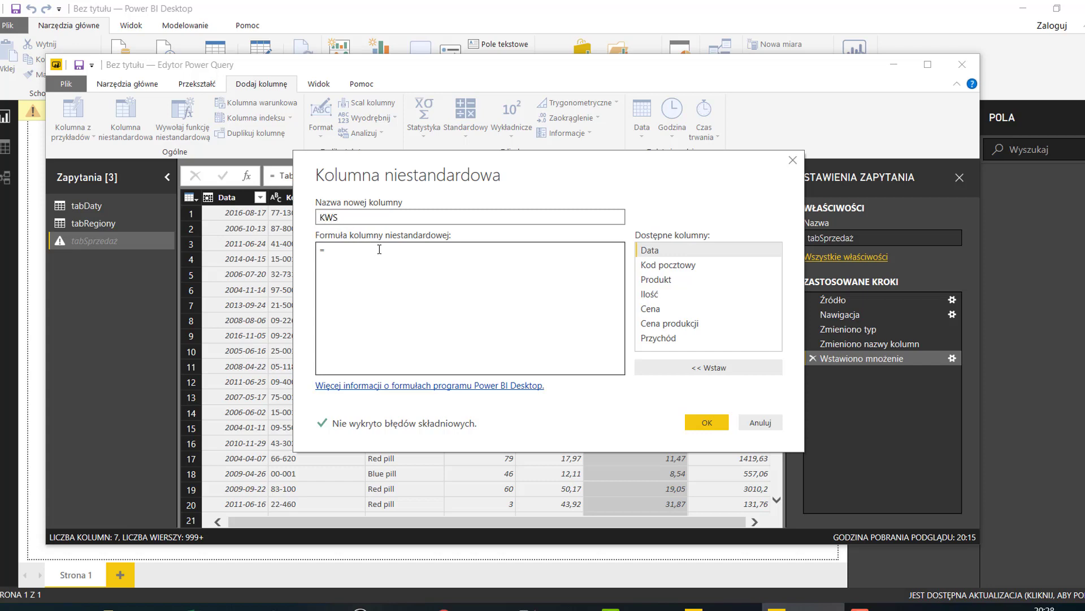
left_click(382, 249)
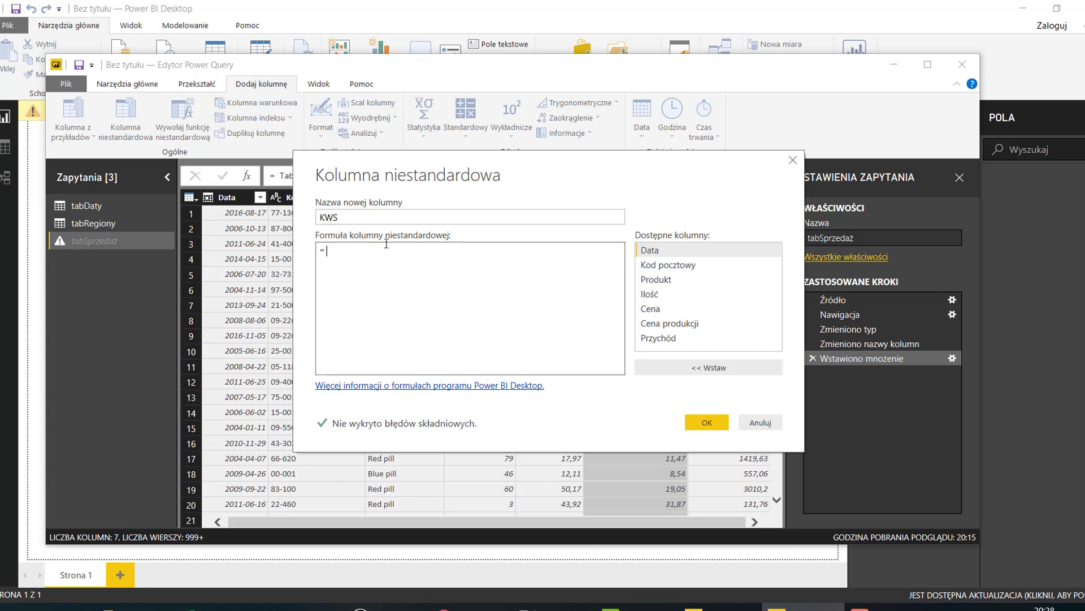
double_click(666, 295)
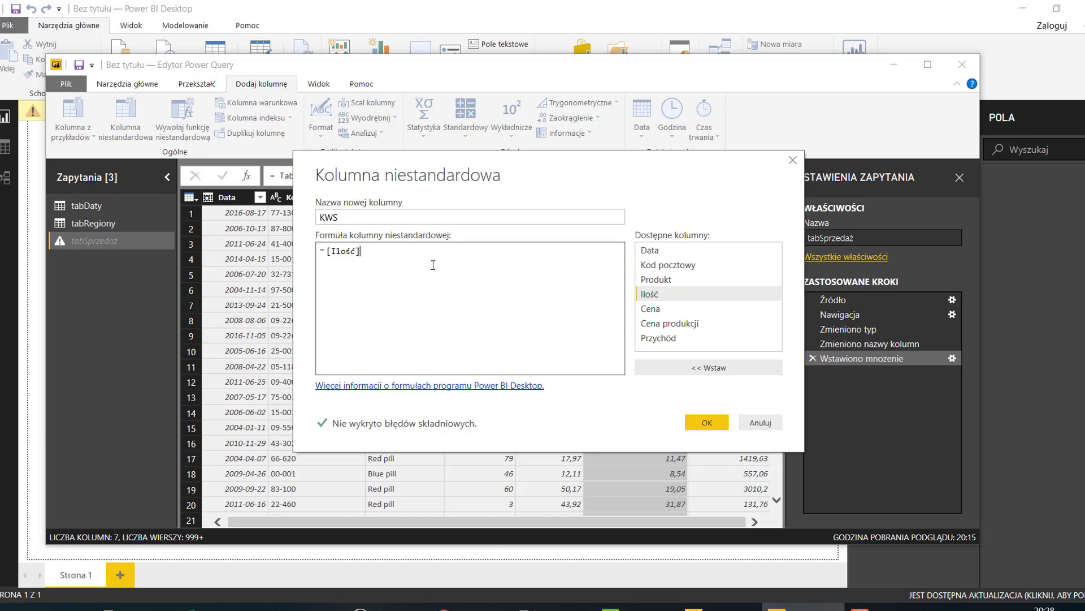
type("*")
double_click(677, 327)
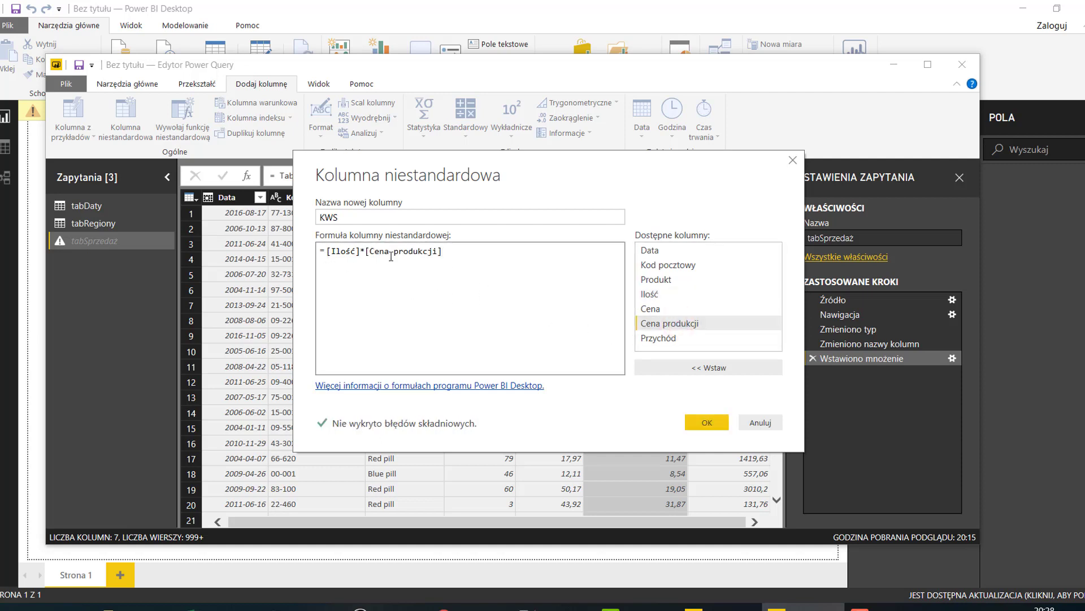
left_click(353, 218)
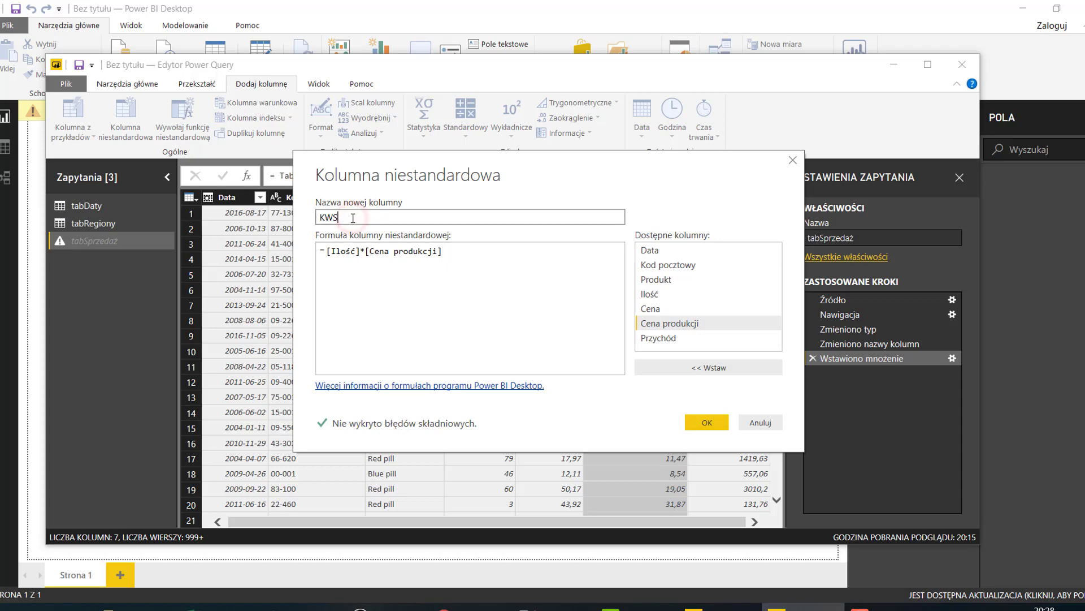
left_click(475, 252)
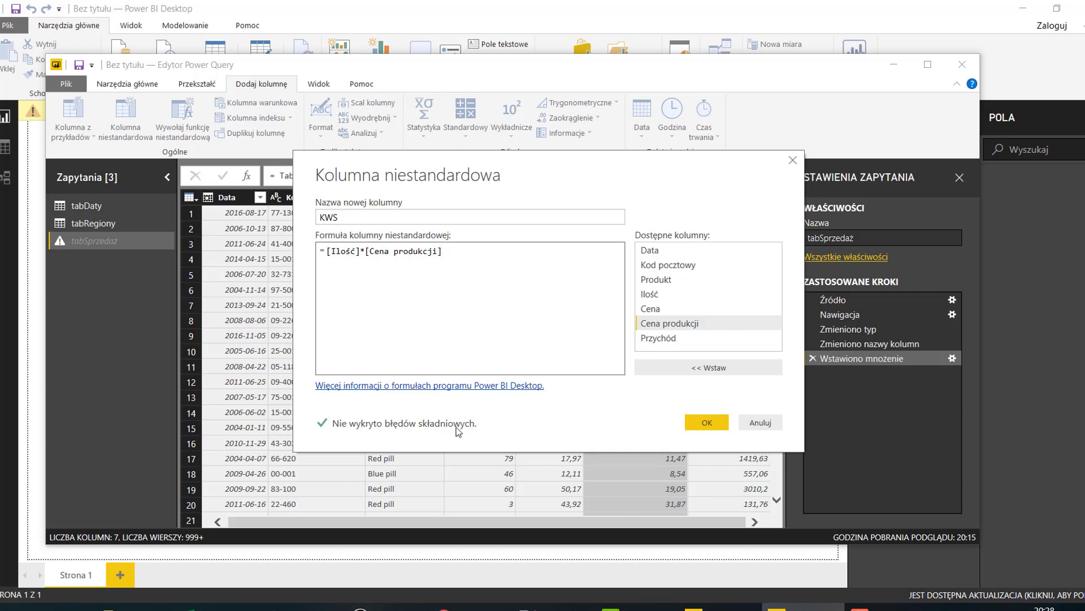
left_click(701, 427)
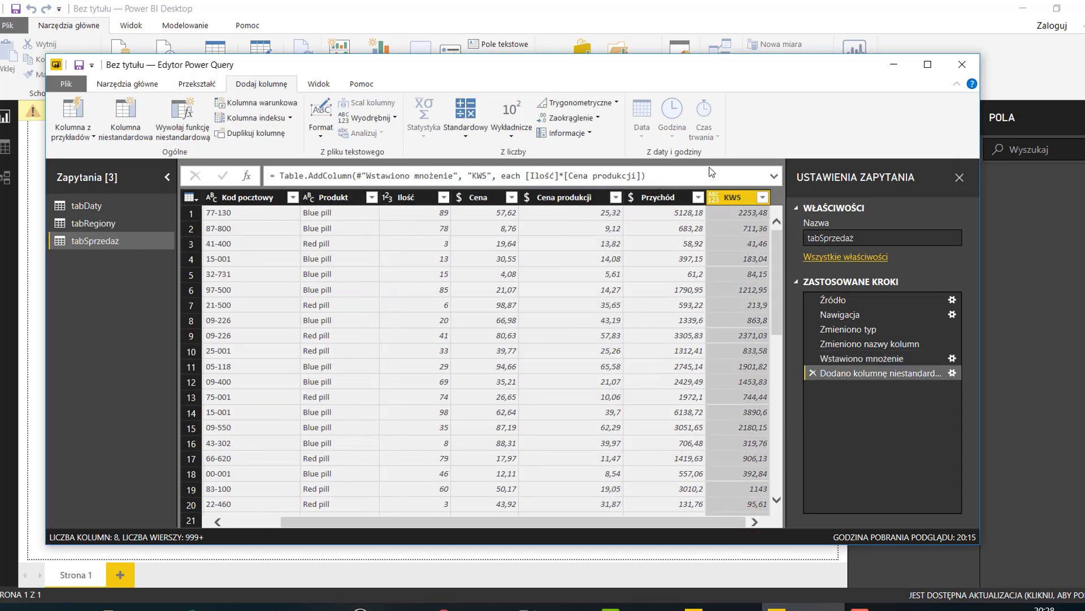
Change the KWS column's type to Stałoprzecinkowa liczba dziesiętna (currency), then reselect Przychód.
left_click(658, 197)
left_click(730, 198)
left_click(717, 201)
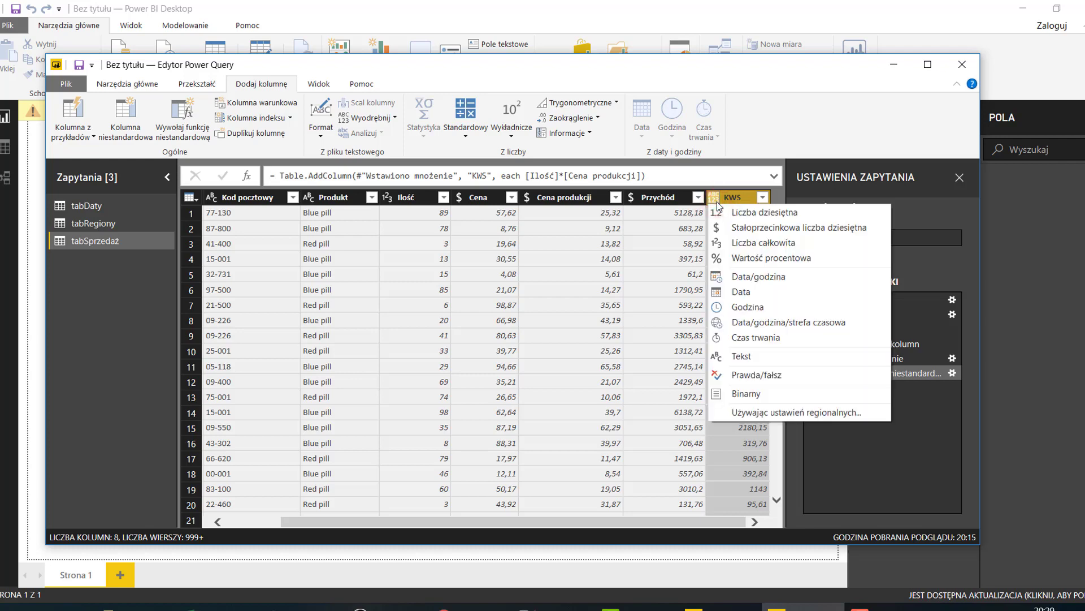
left_click(725, 229)
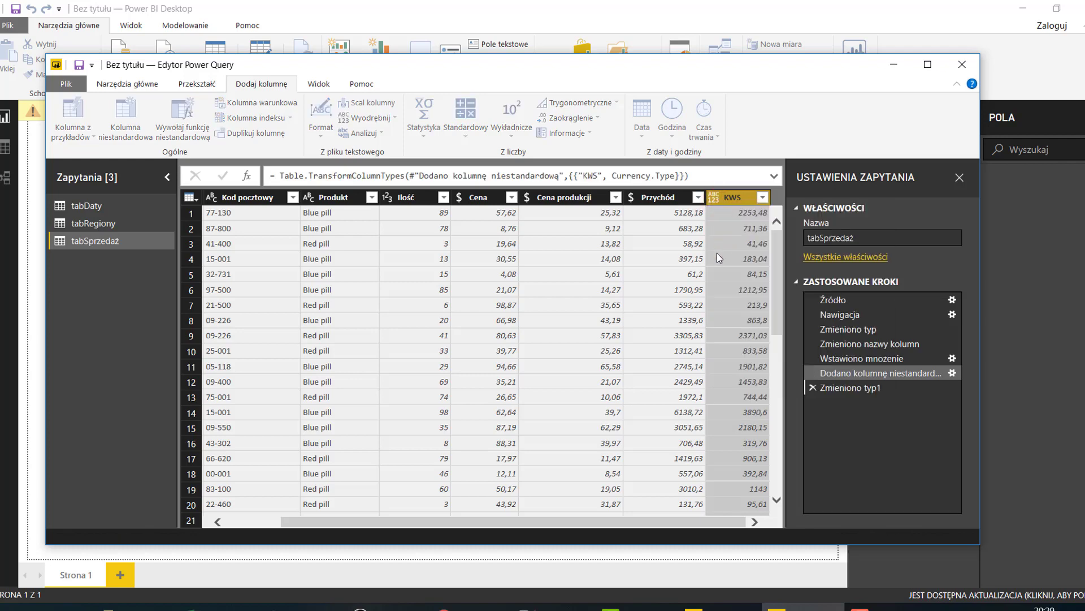
left_click(751, 520)
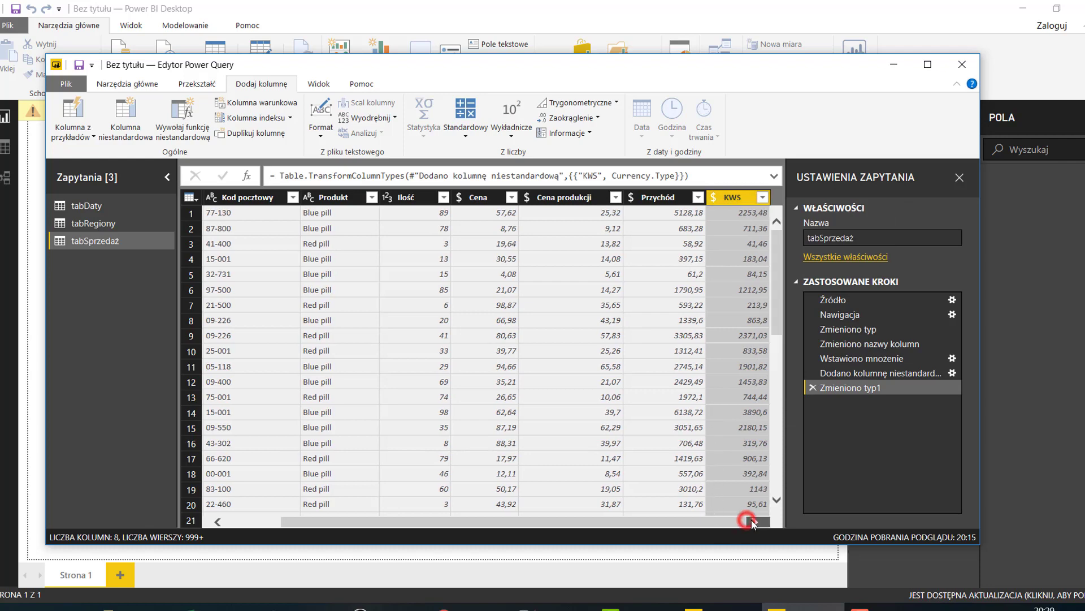
left_click(666, 198, "ctrl")
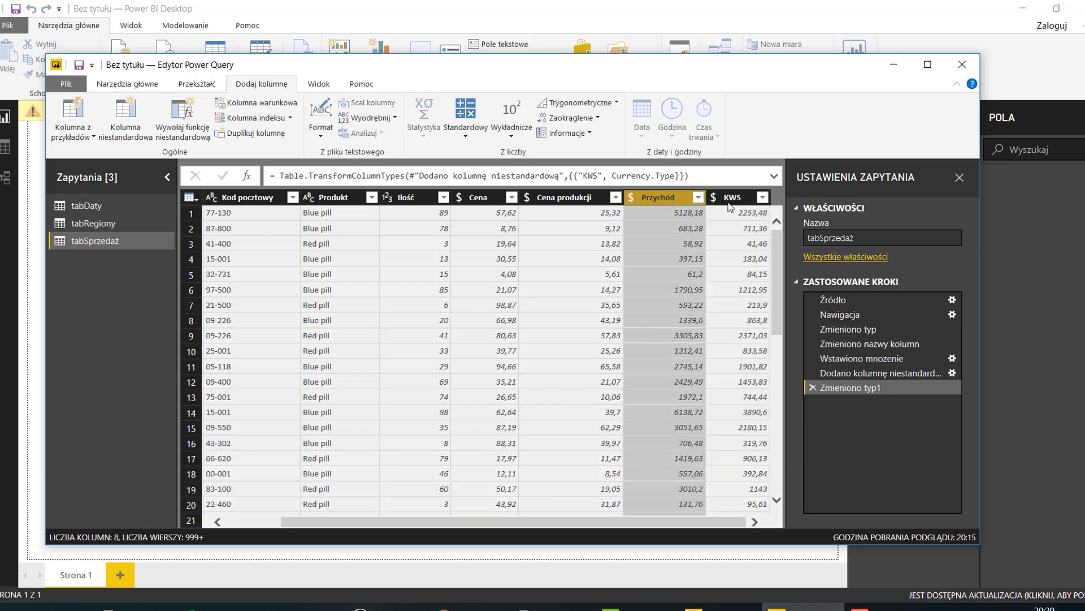
Subtract KWS from Przychód into a new column and rename it from Odejmowanie to Zysk.
left_click(733, 196)
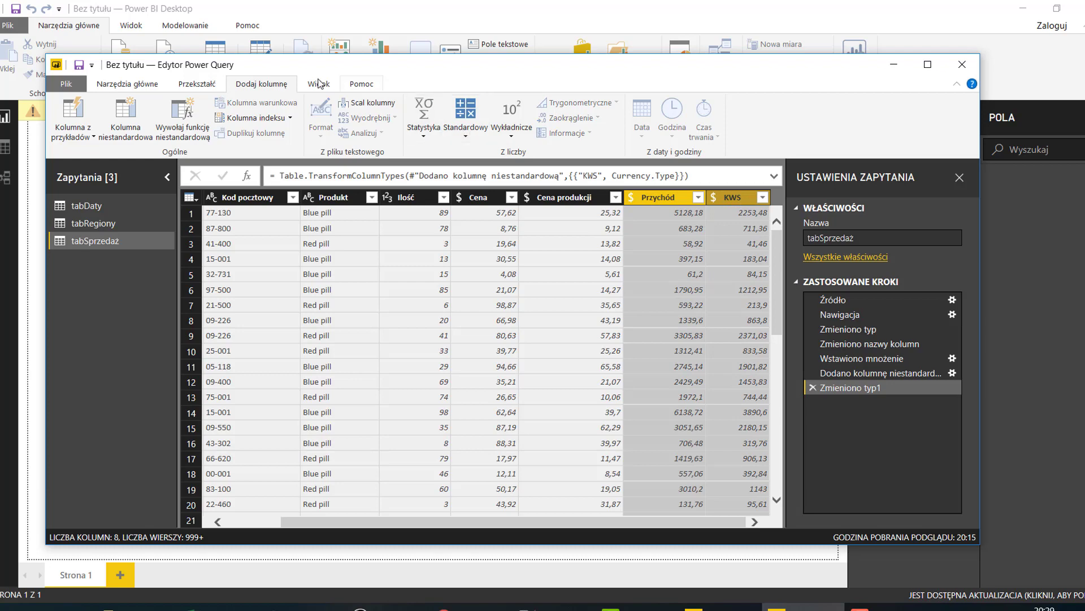
left_click(466, 122)
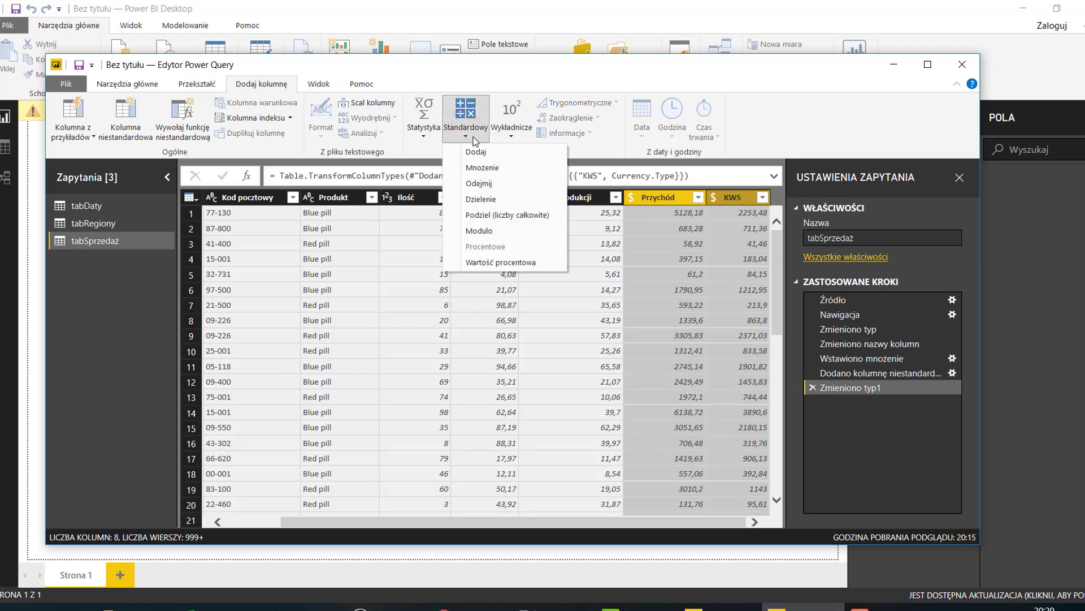
left_click(491, 182)
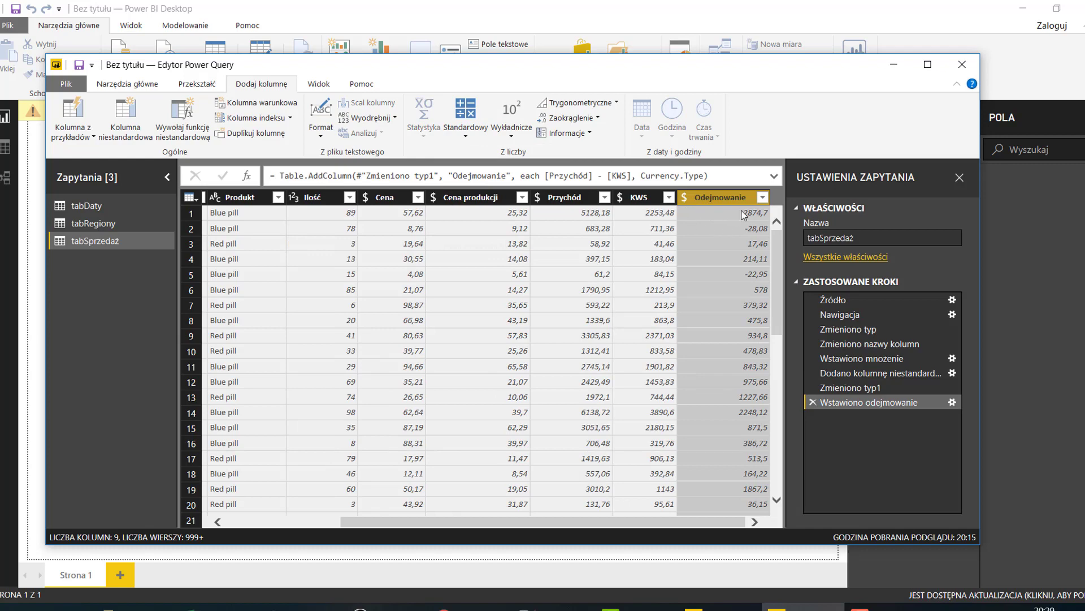
left_click(481, 176)
double_click(481, 175)
type("Zys")
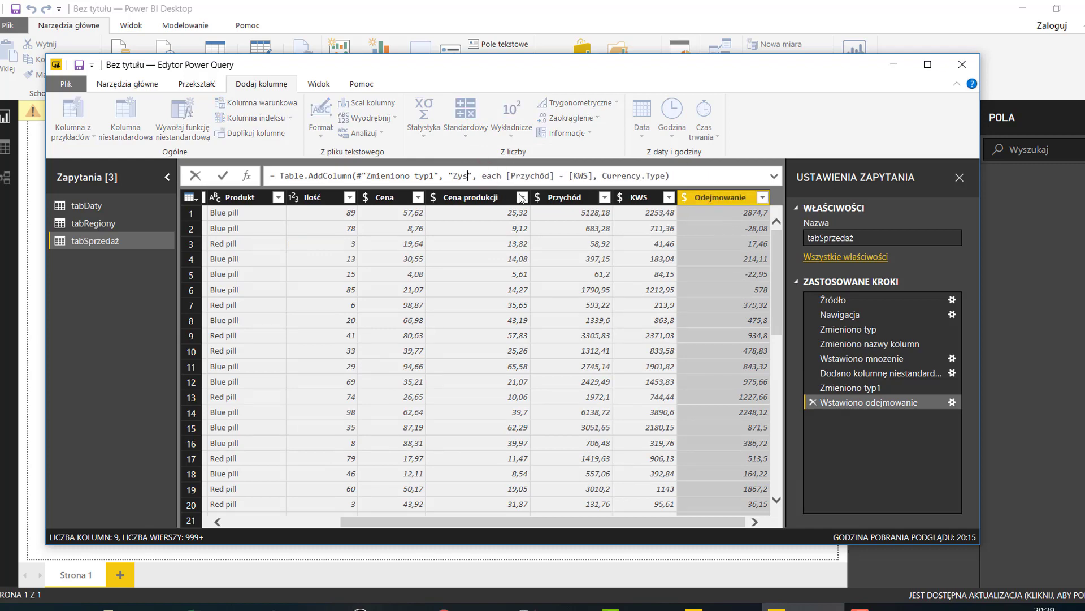
type("k")
key("Return")
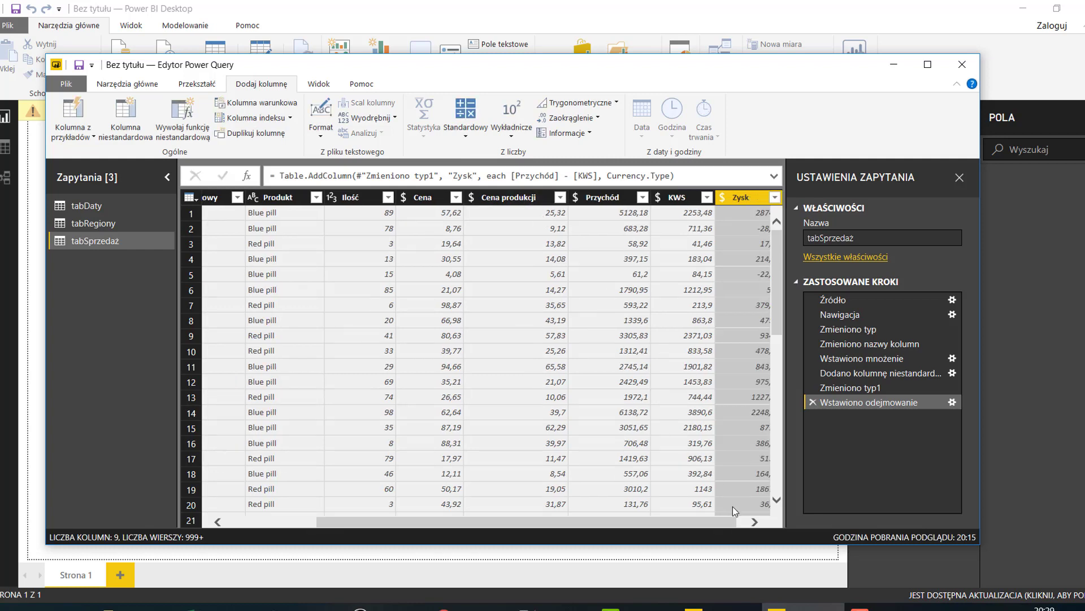
left_click(747, 521)
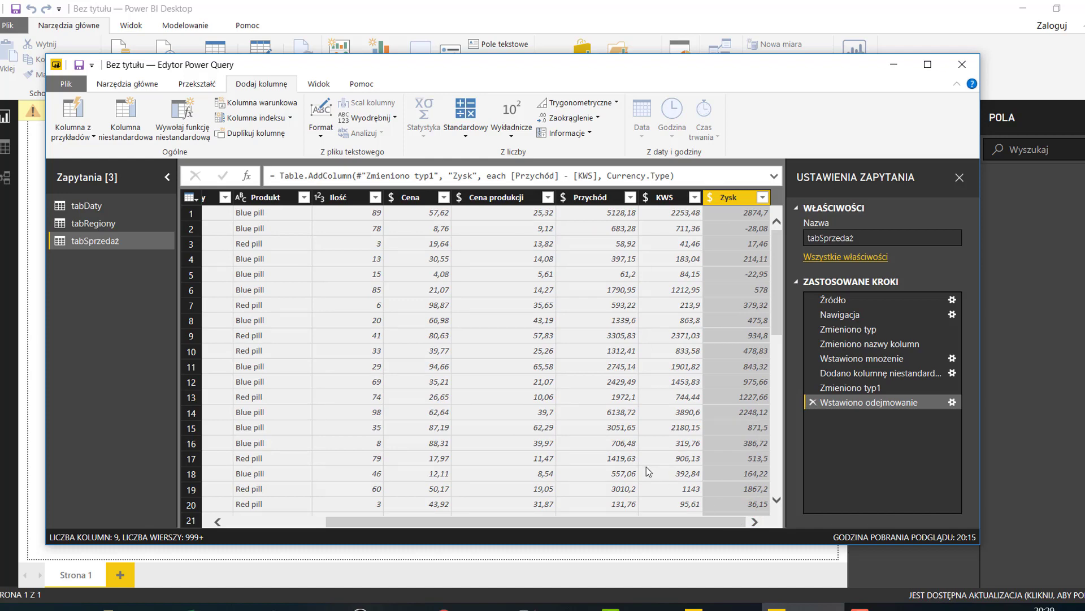
Select the Przychód and KWS columns again, briefly reopening the Standardowy operations list.
left_click(587, 198)
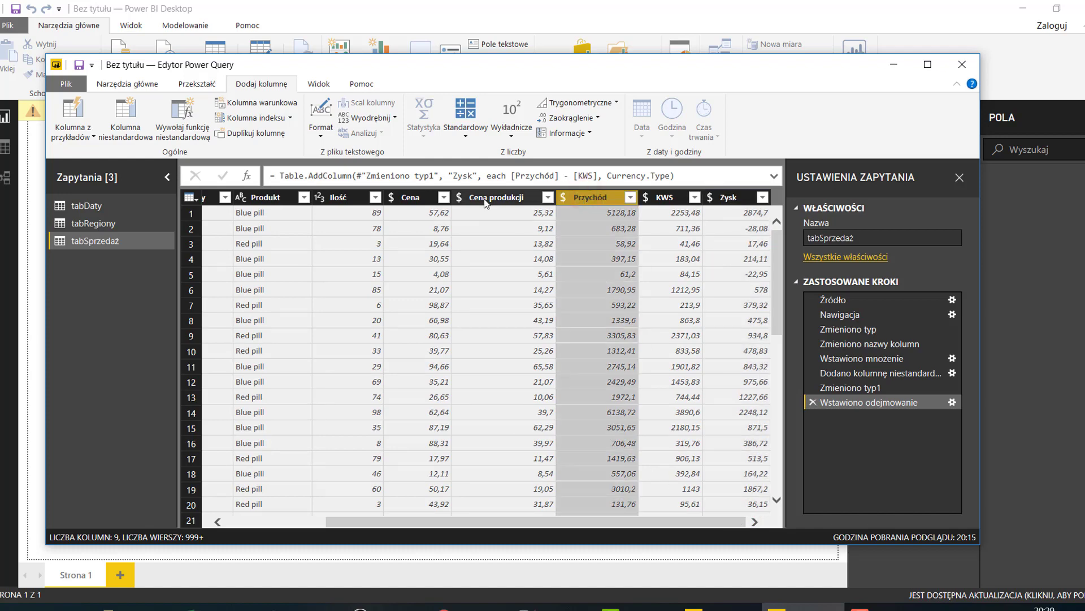
left_click(472, 141)
left_click(680, 204)
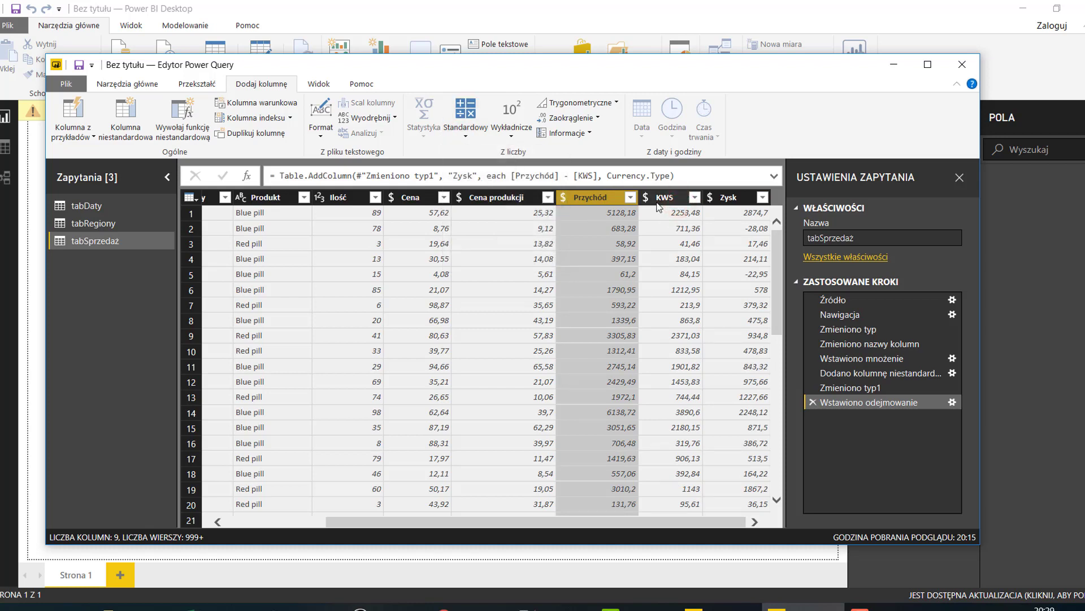
left_click(657, 206)
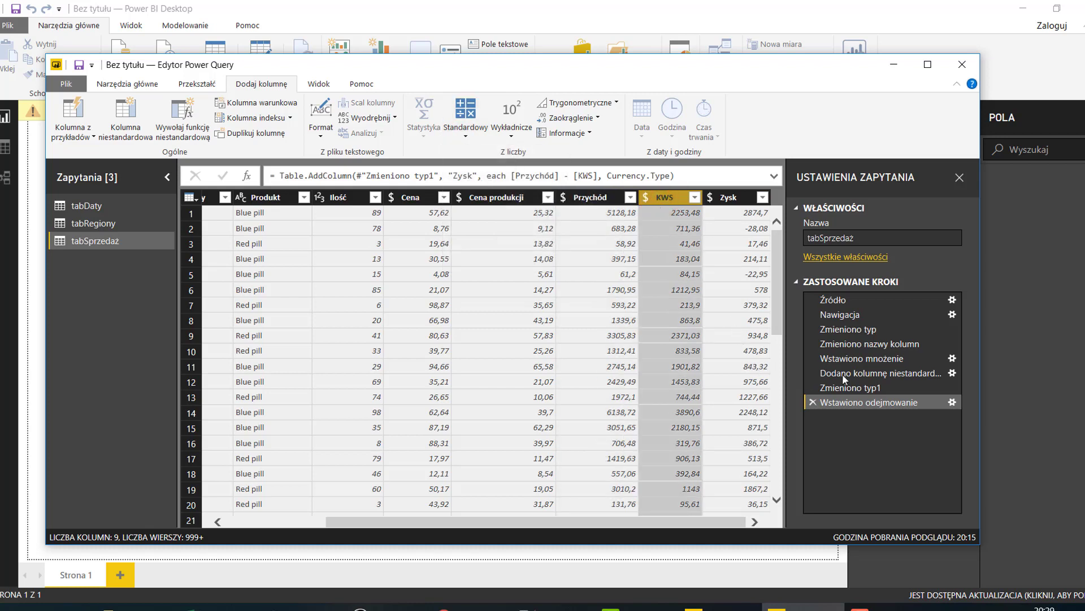
mouse_move(882, 373)
left_click(940, 372)
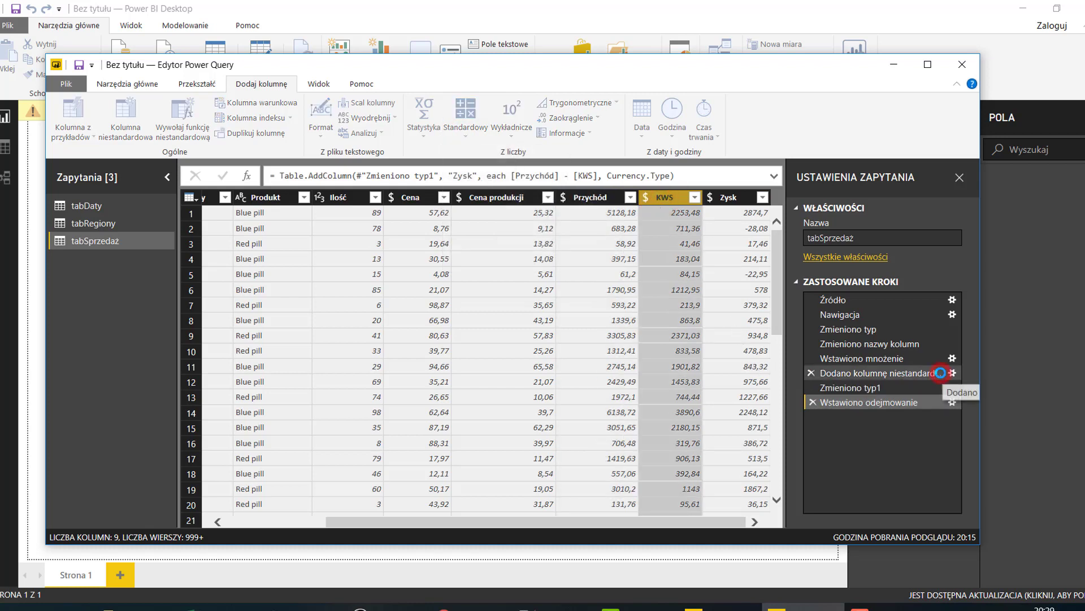
left_click(876, 402)
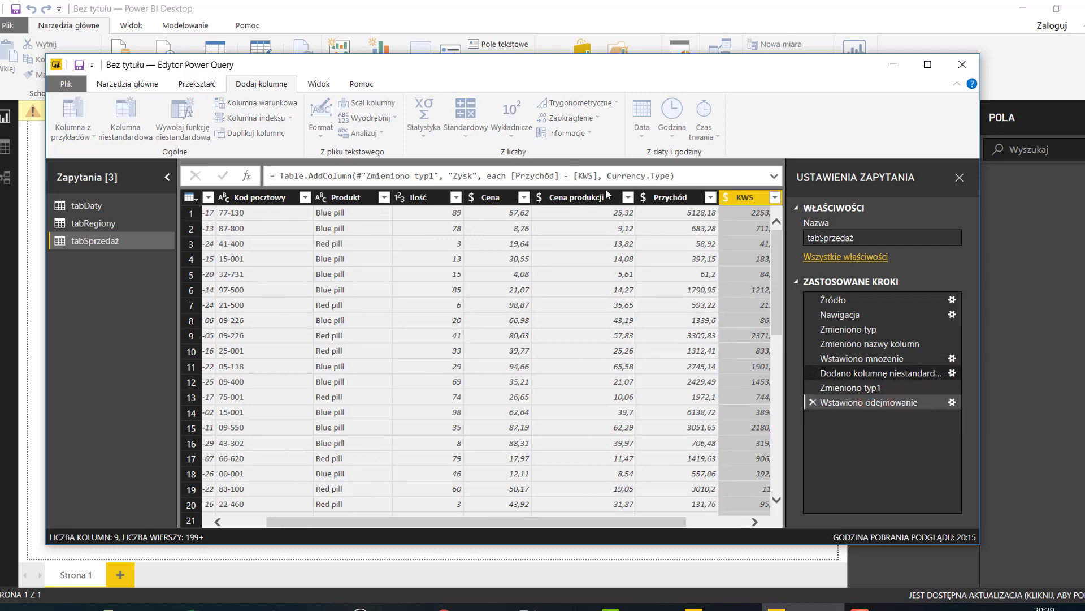
left_click(559, 197)
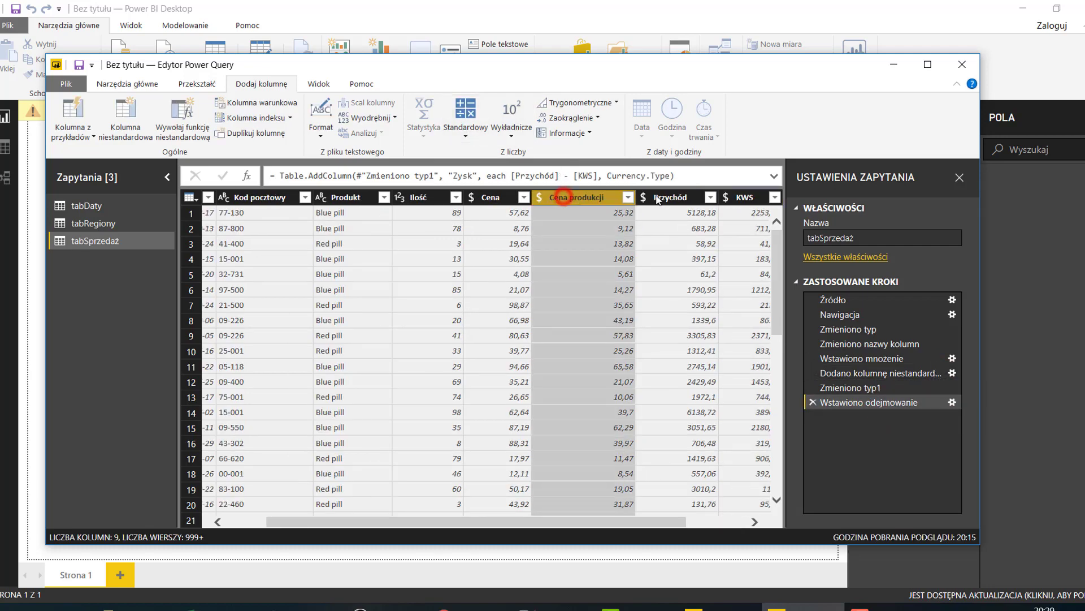
left_click(667, 197)
left_click(560, 197, "ctrl")
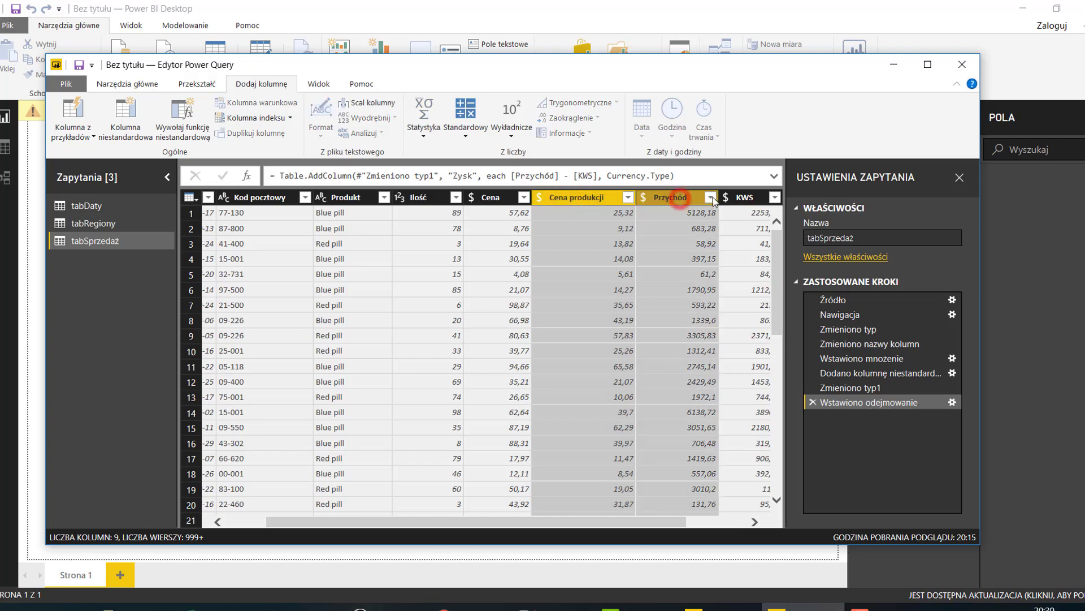
left_click(464, 116)
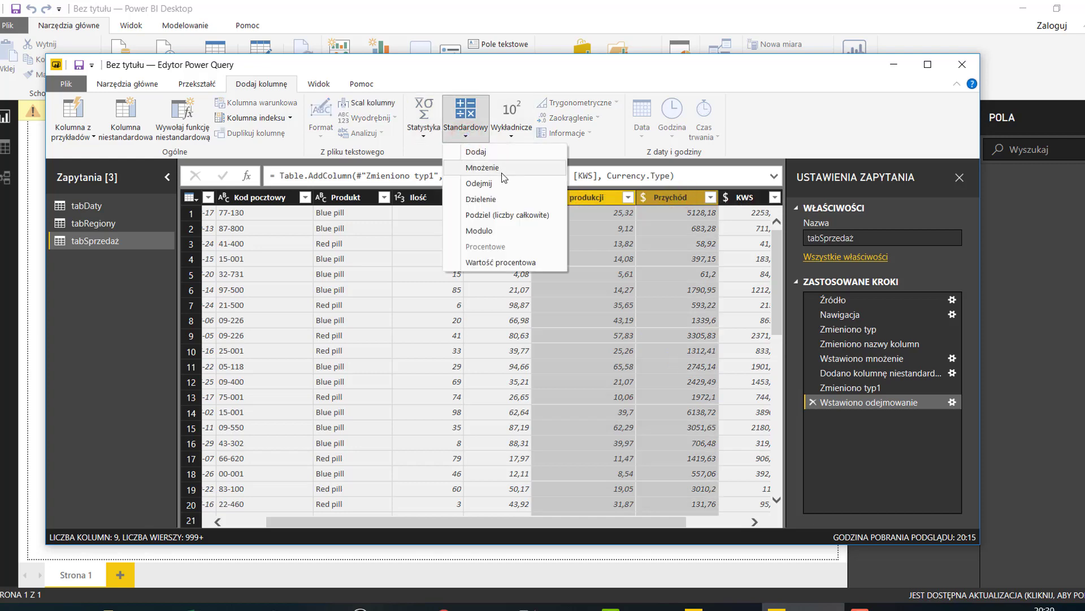
key("Escape")
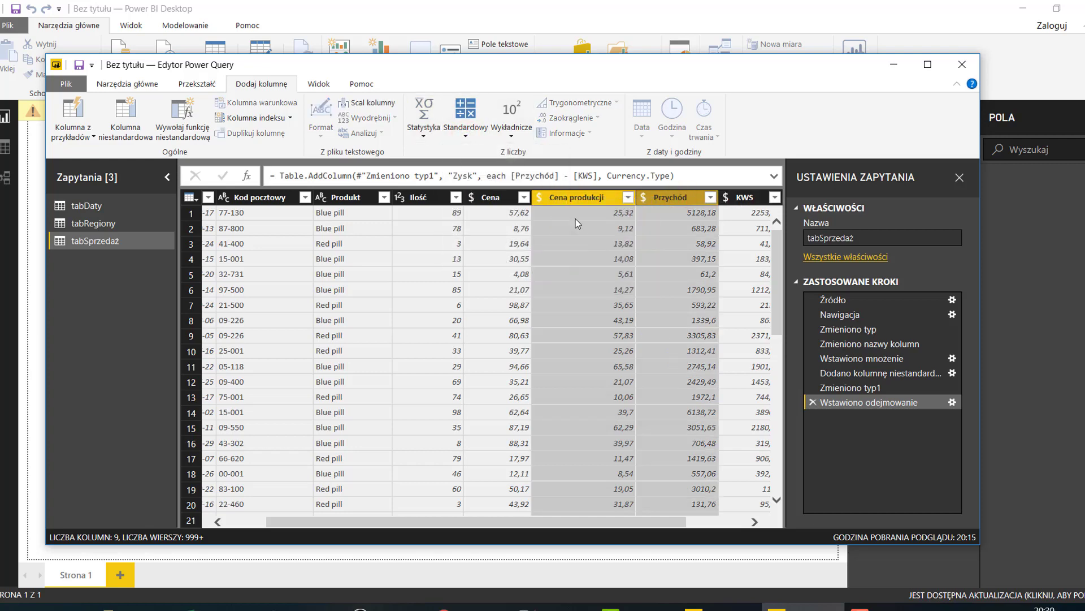
left_click(729, 521)
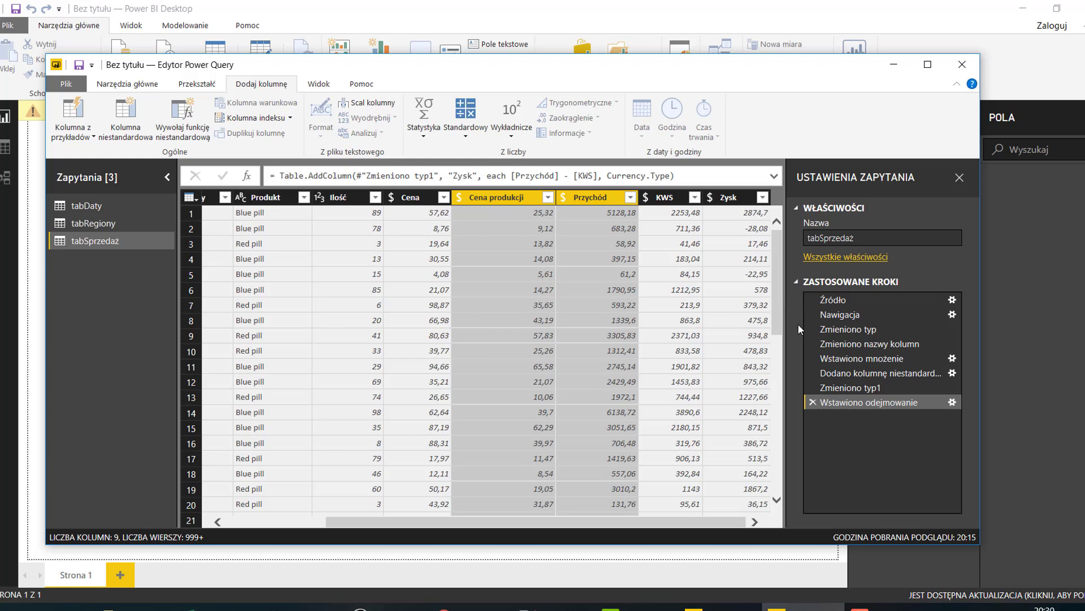
Apply the query changes with Zamknij i zastosuj from the Narzędzia główne commands.
left_click(145, 85)
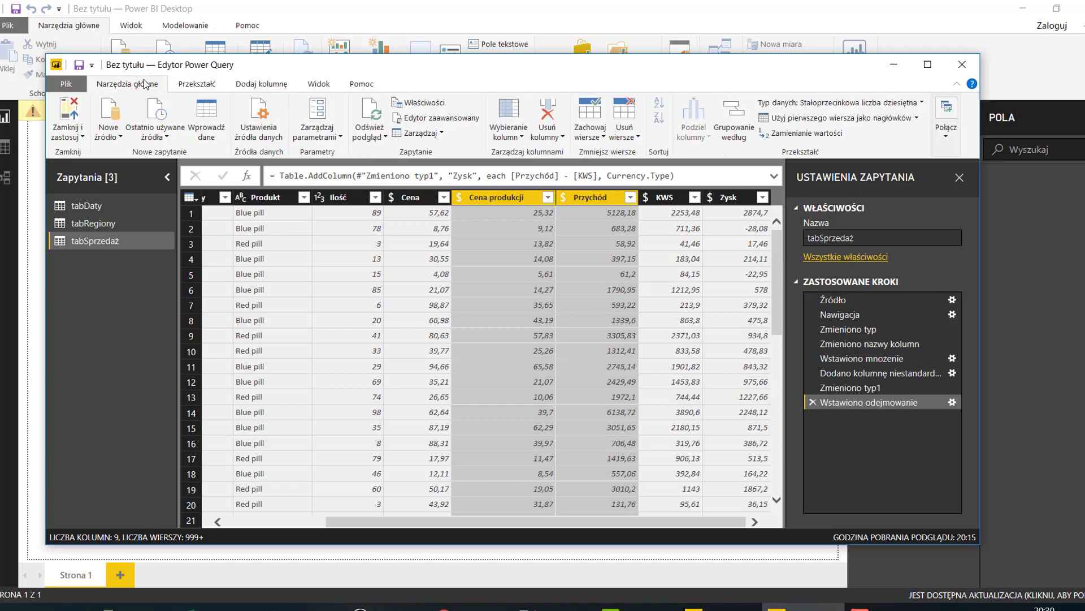
left_click(74, 136)
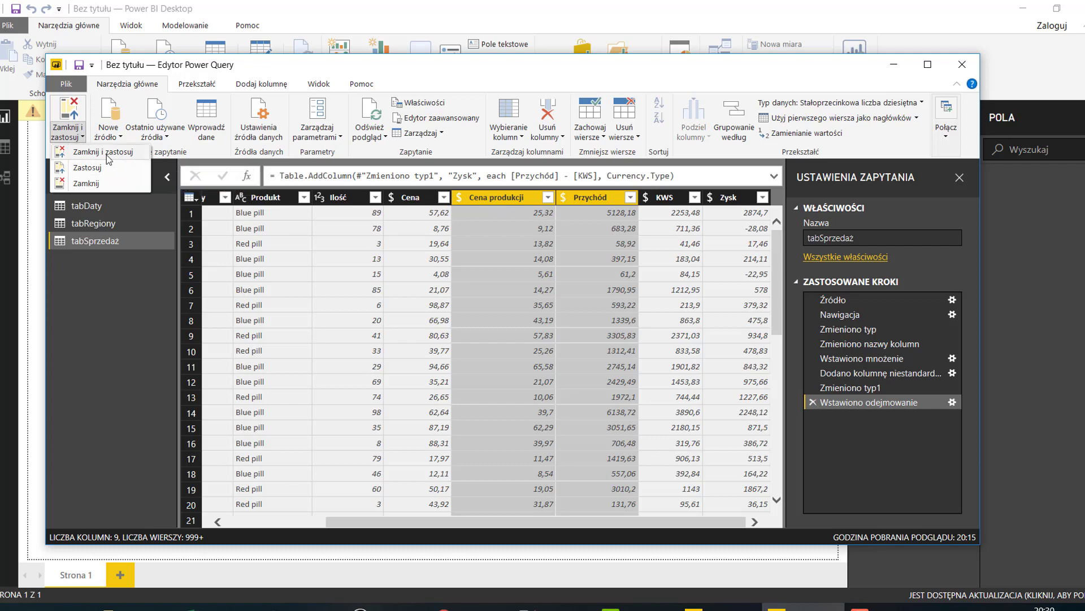
left_click(108, 157)
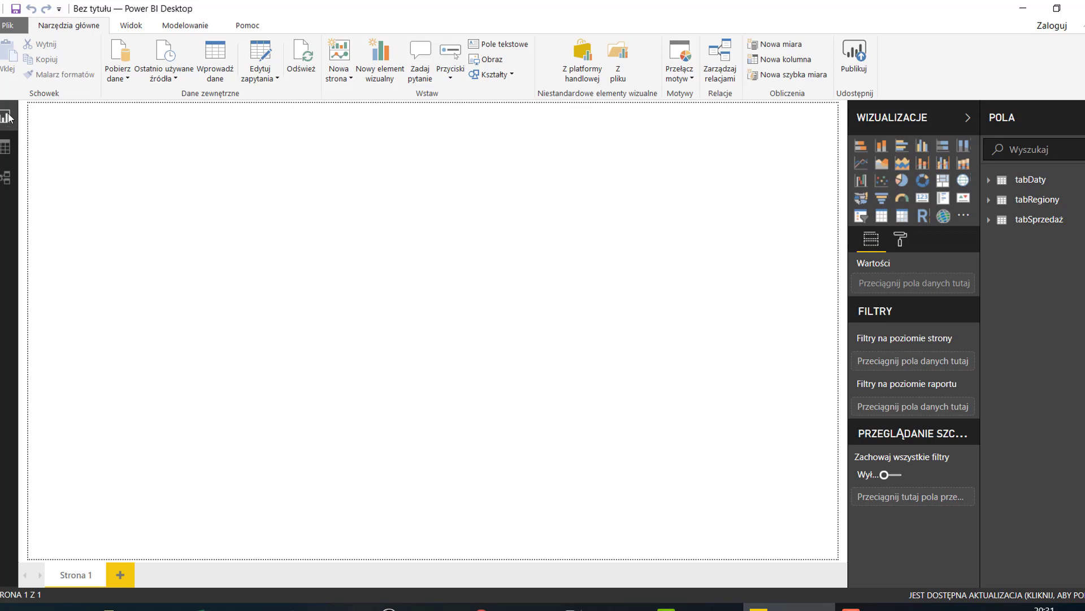
Review the loaded tables in Data and Relationships views, then display tabRegiony and tabSprzedaż.
left_click(12, 139)
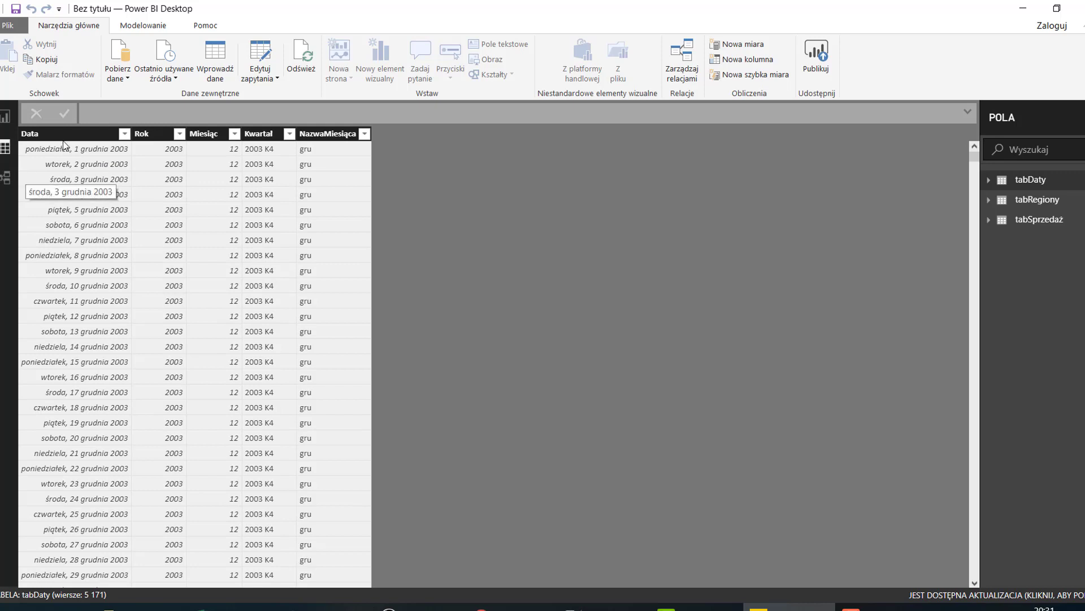
left_click(9, 180)
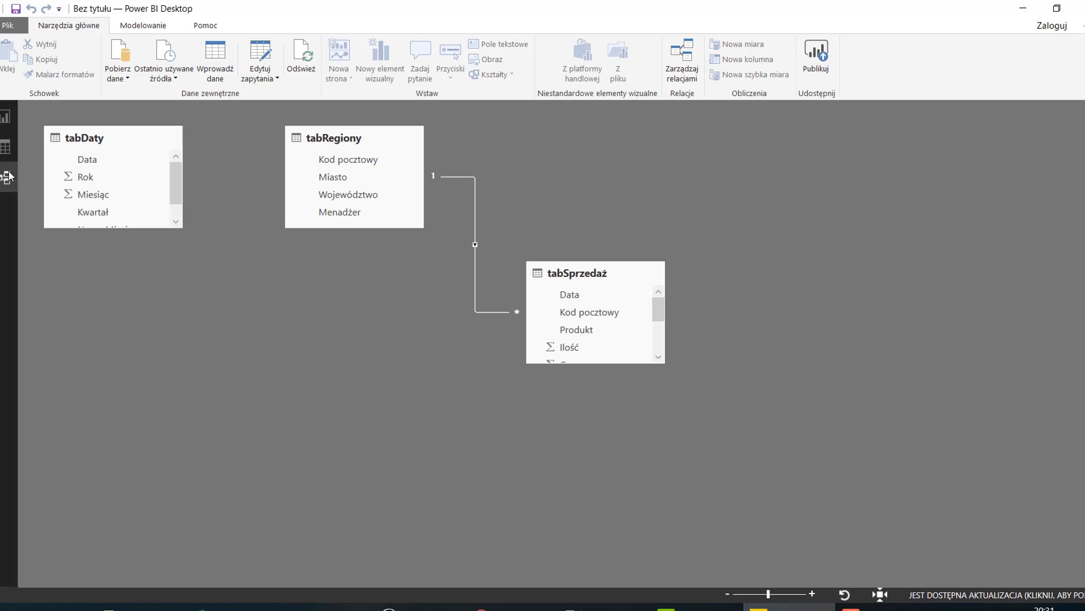
left_click(6, 146)
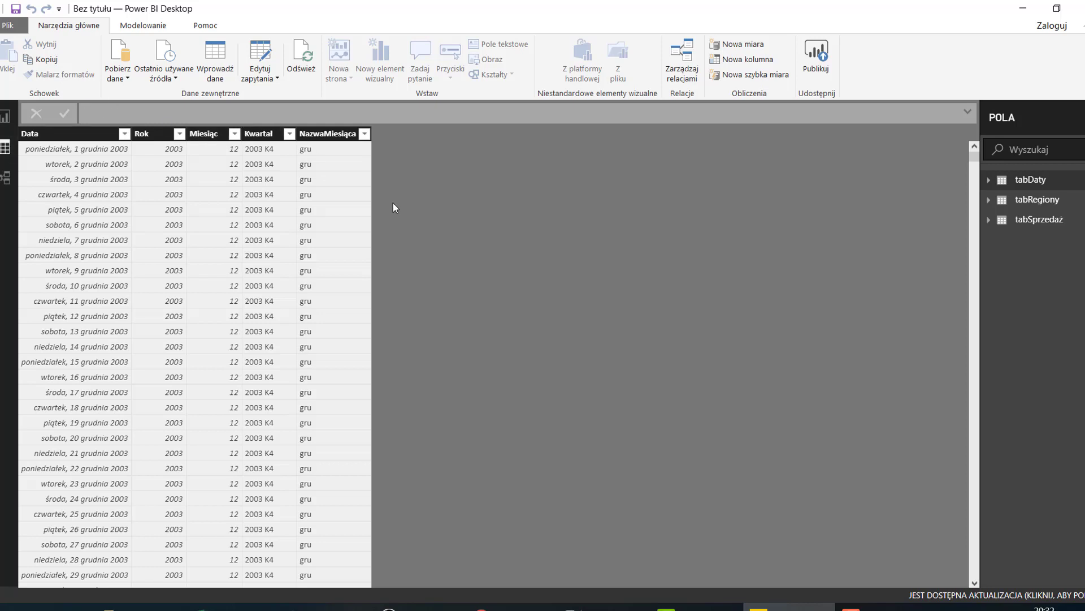
left_click(1023, 201)
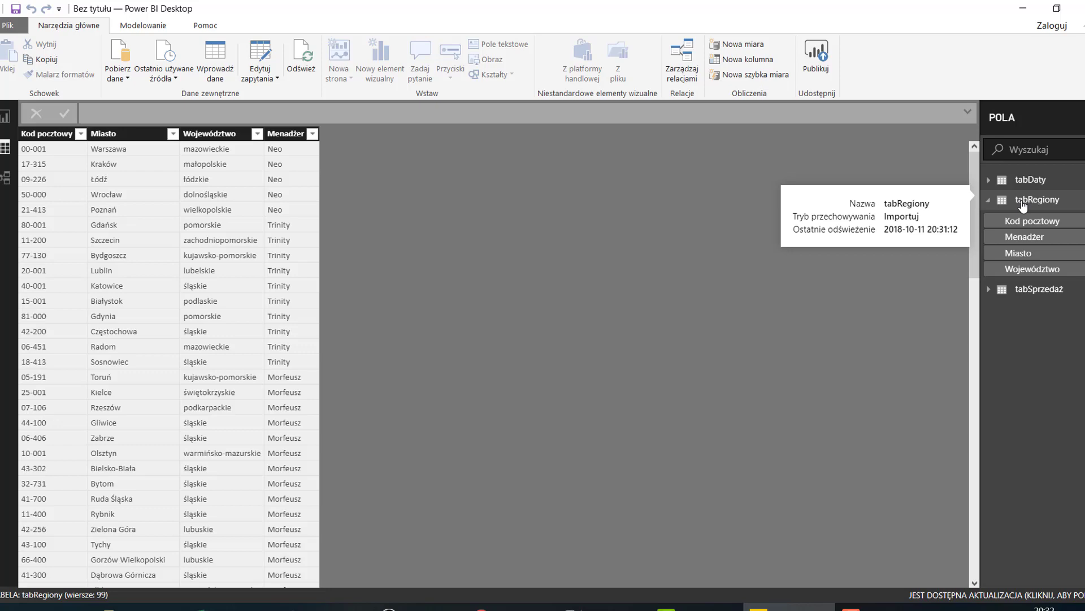
left_click(1004, 291)
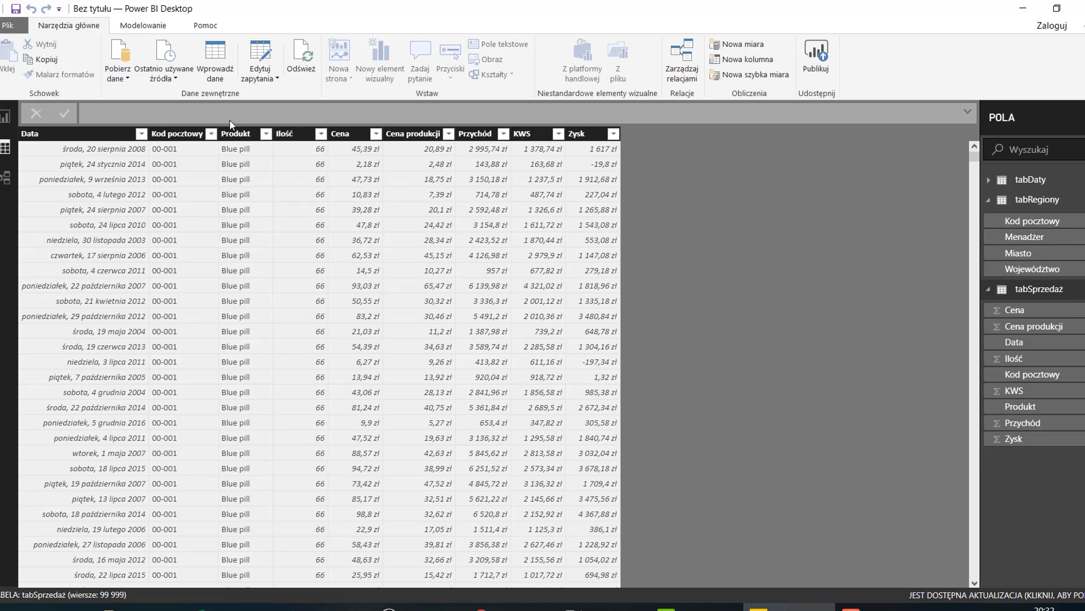
left_click(140, 29)
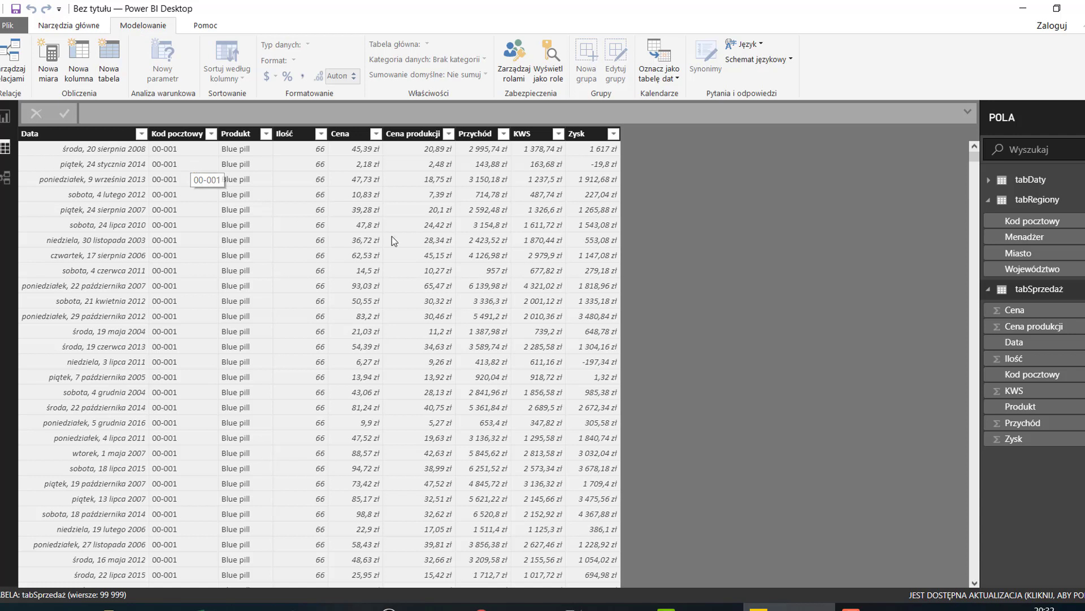
left_click(585, 135)
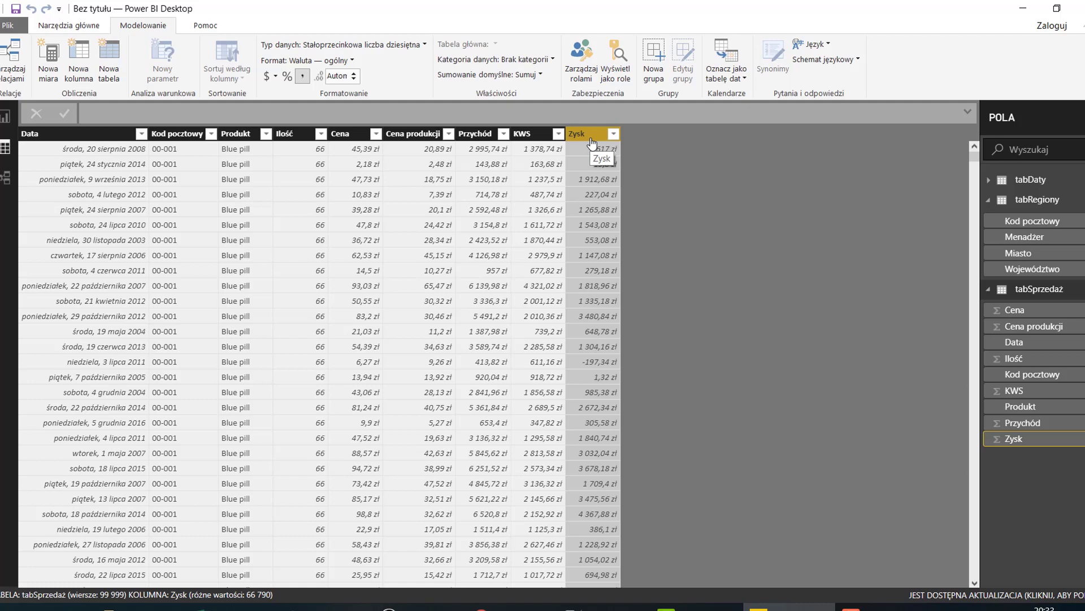
left_click(5, 118)
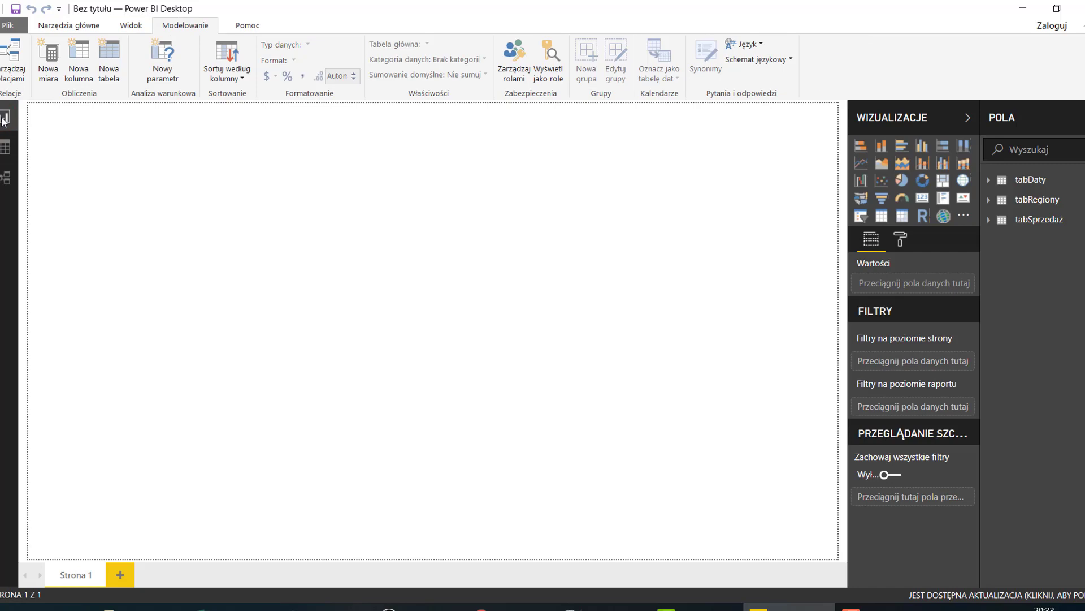
left_click(5, 148)
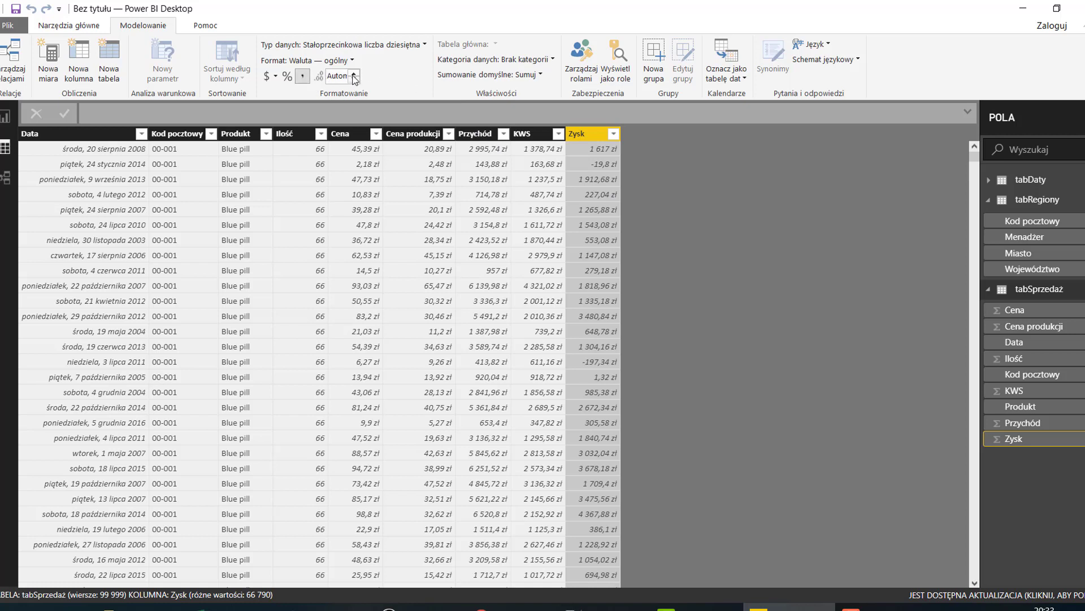
Format Zysk with thousands separators and the € Euro (123 €) currency format.
left_click(304, 76)
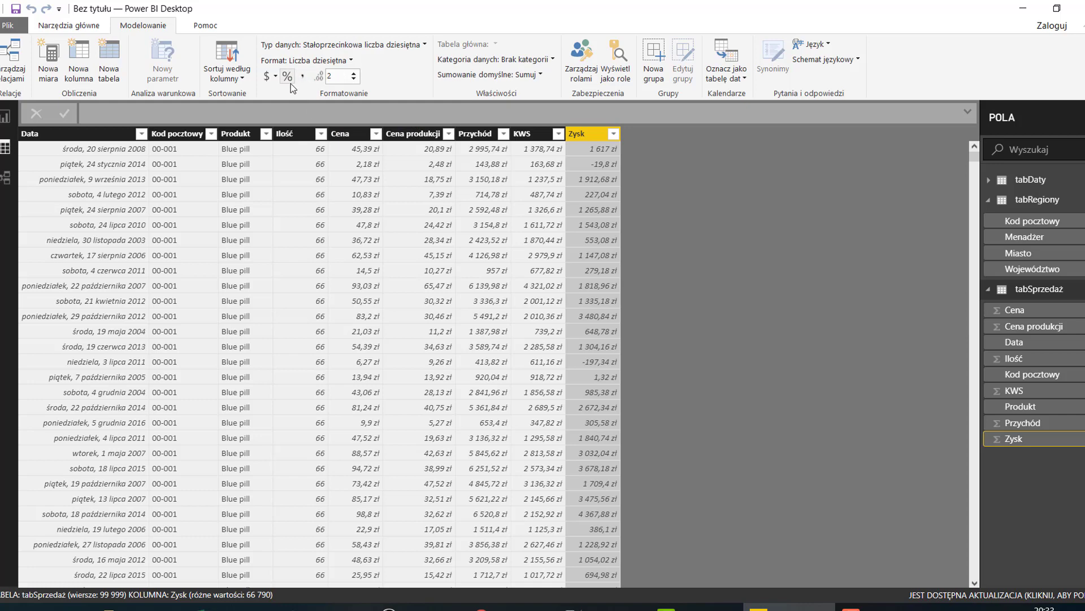
left_click(276, 81)
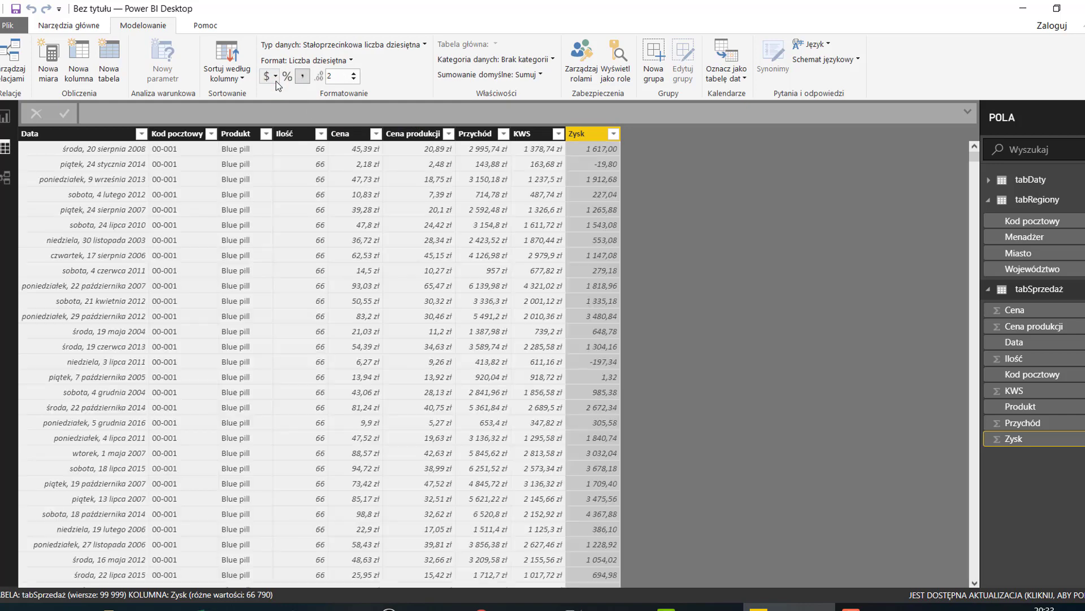
left_click(276, 81)
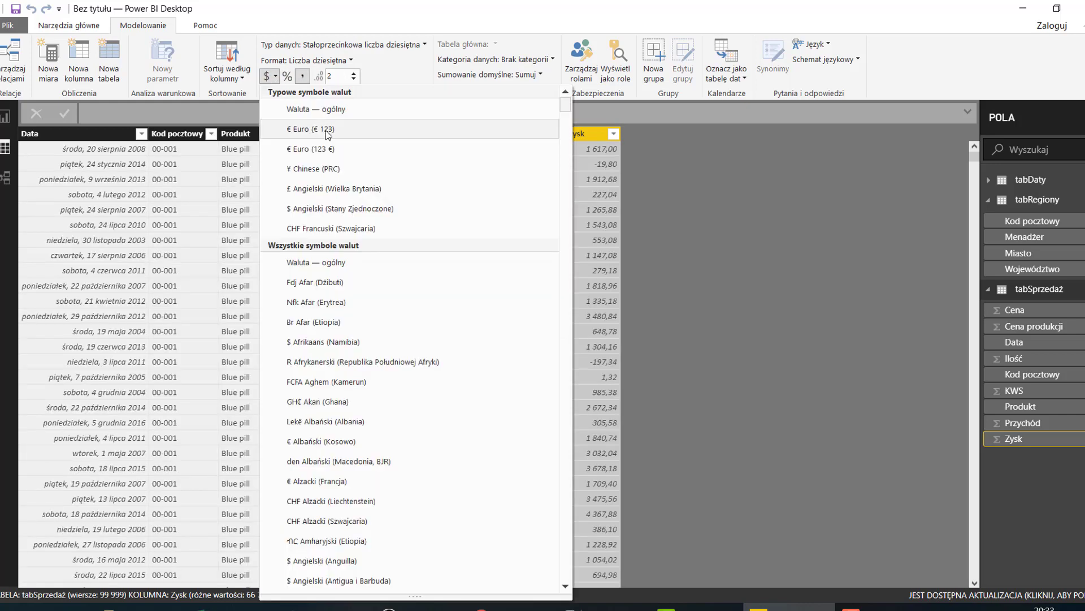
left_click(343, 151)
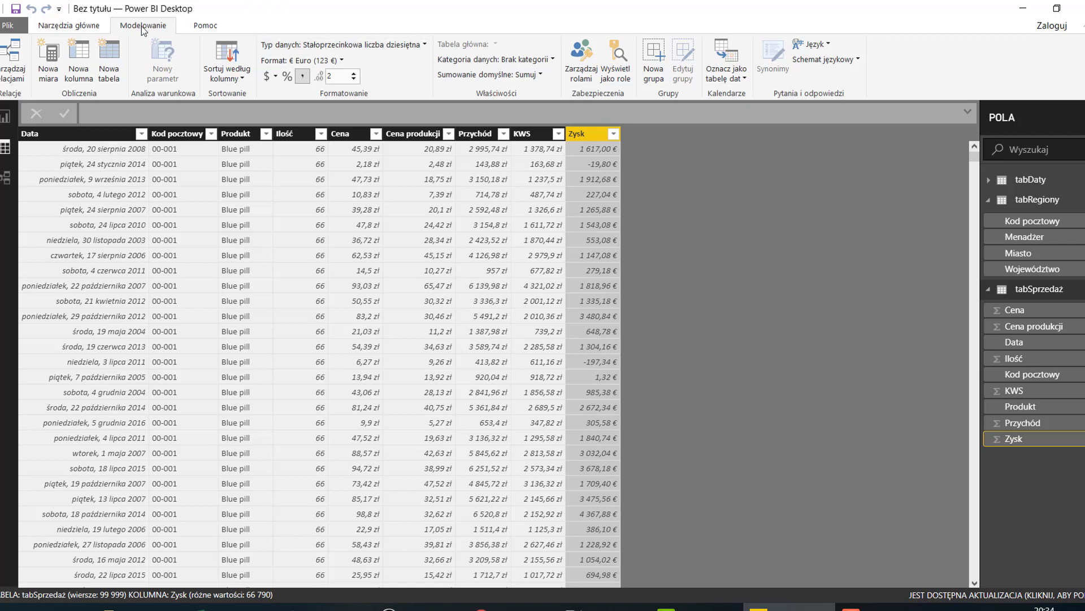
Add a new calculated column to tabSprzedaż and name it Zysk 2.
left_click(83, 67)
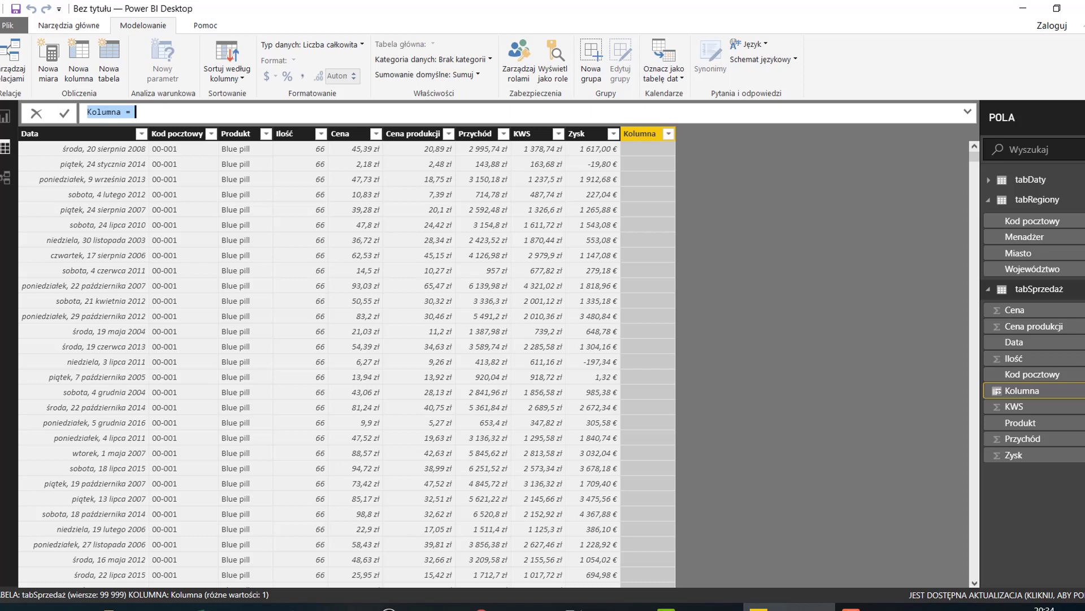
type("Zysk ")
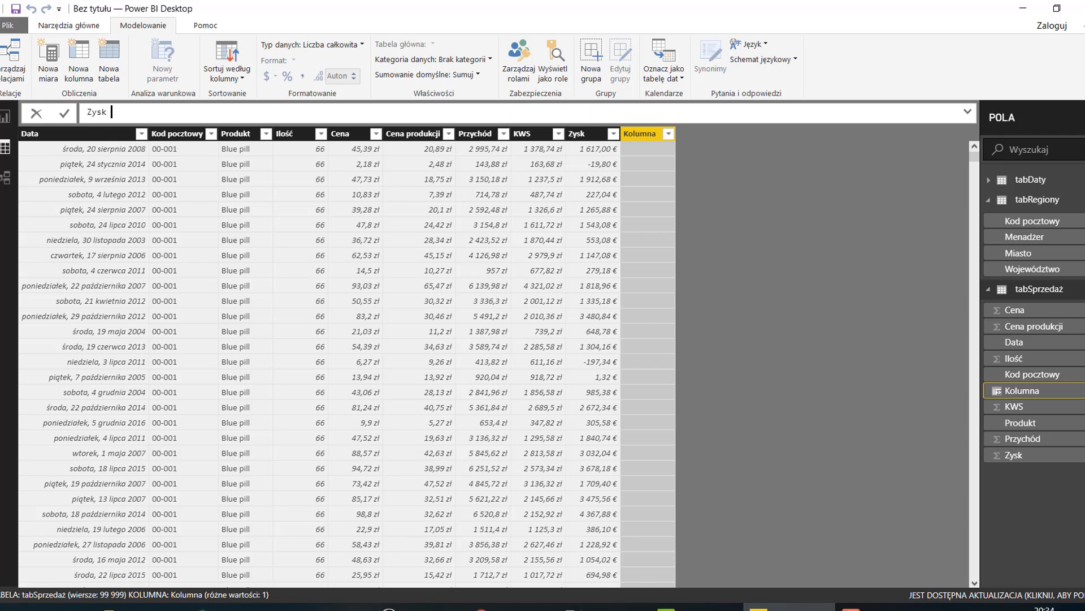
type("2 =")
Define Zysk 2 as 'tabSprzedaż'[Przychód]-'tabSprzedaż'[KWS] using autocomplete and commit it.
type("prz")
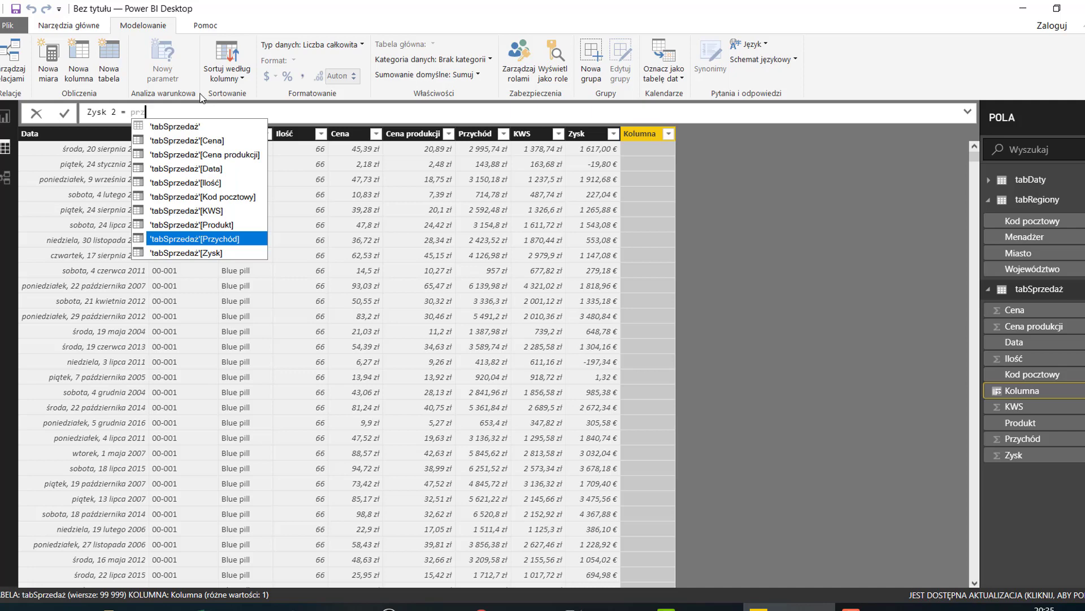
type("y")
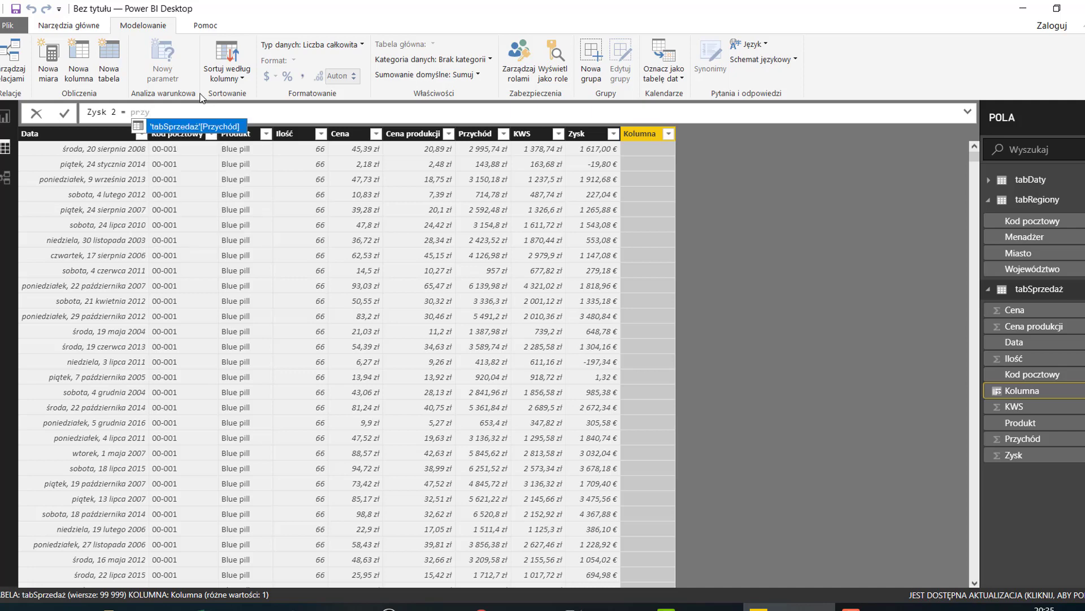
key("BackSpace")
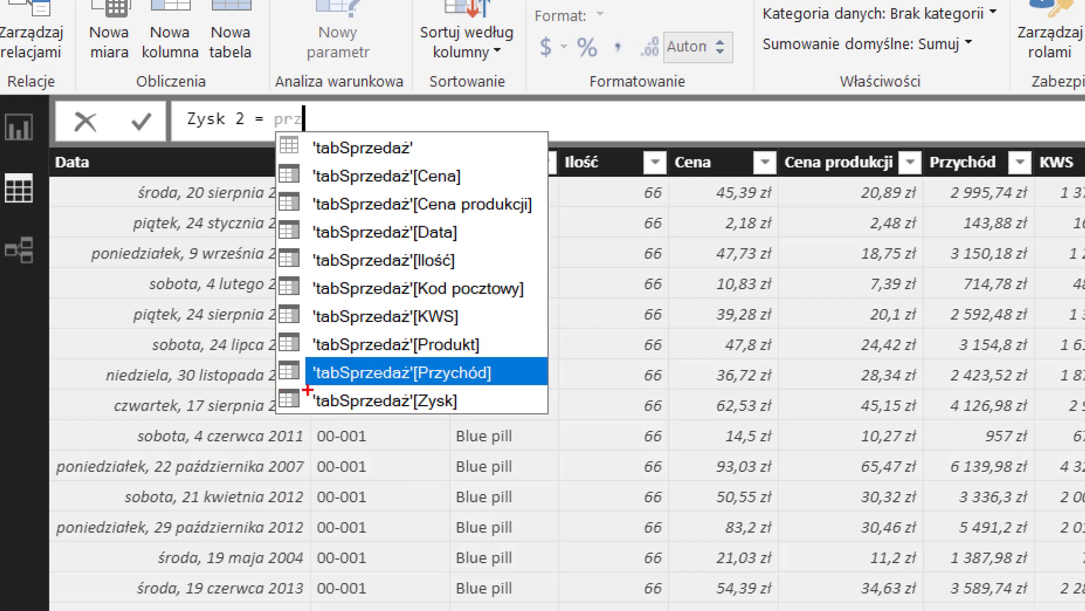
key("Escape")
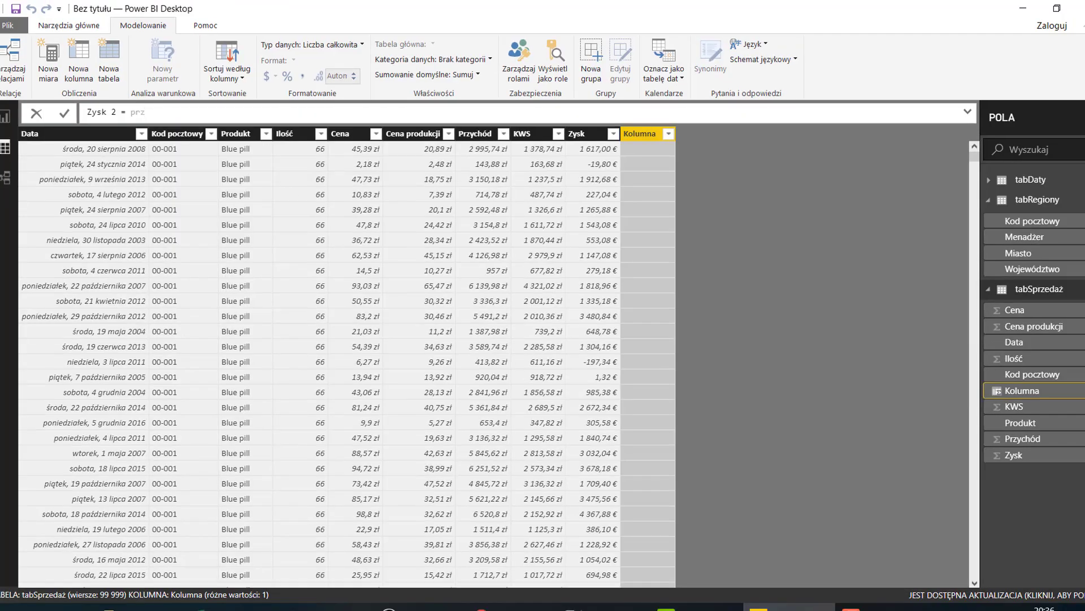
key("Tab")
type("kw")
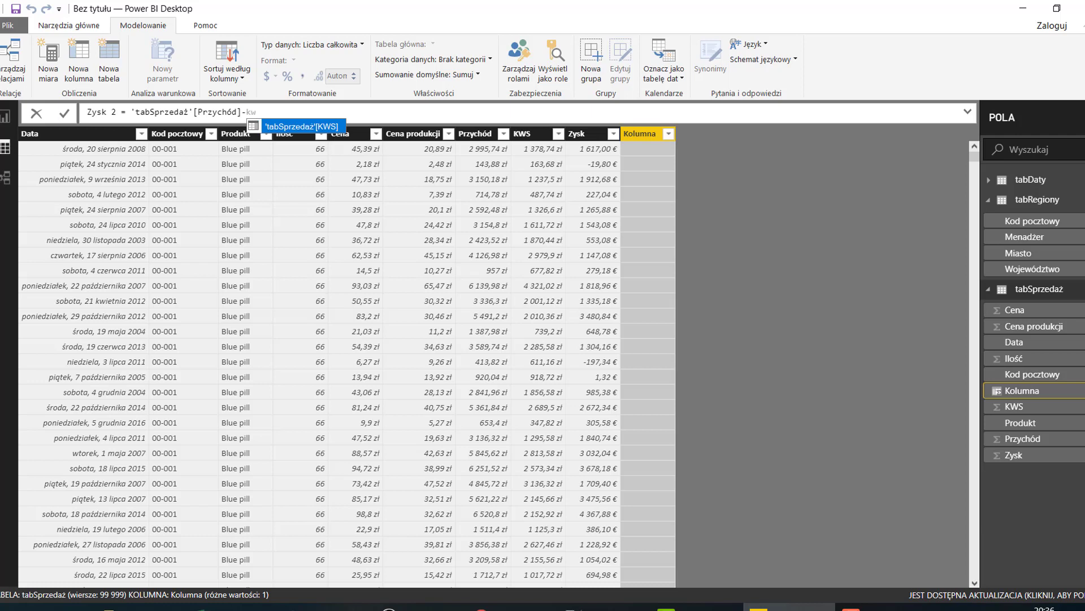
key("Tab")
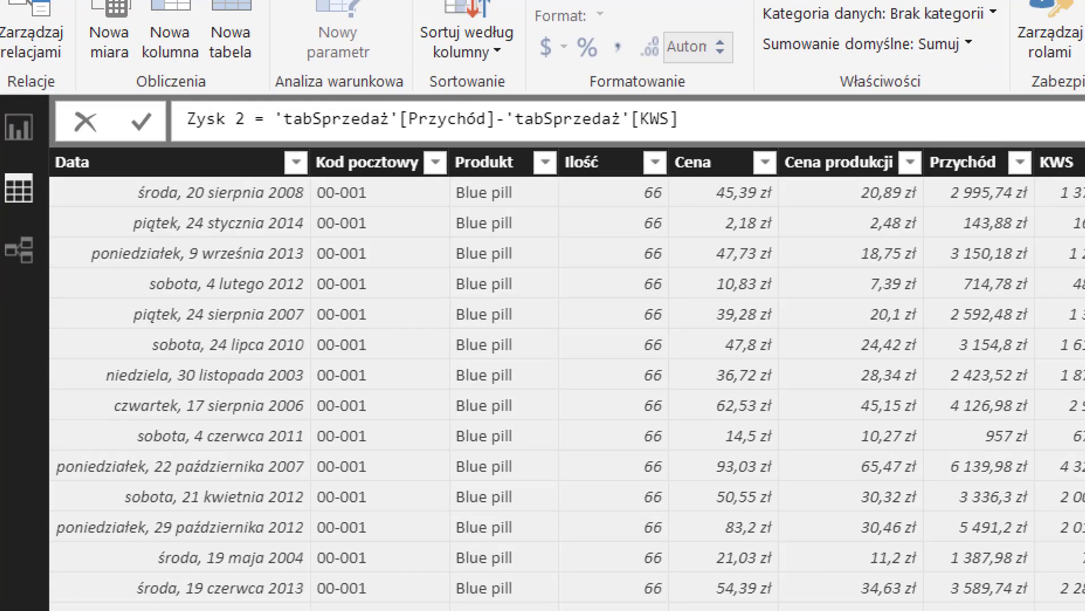
left_click(135, 120)
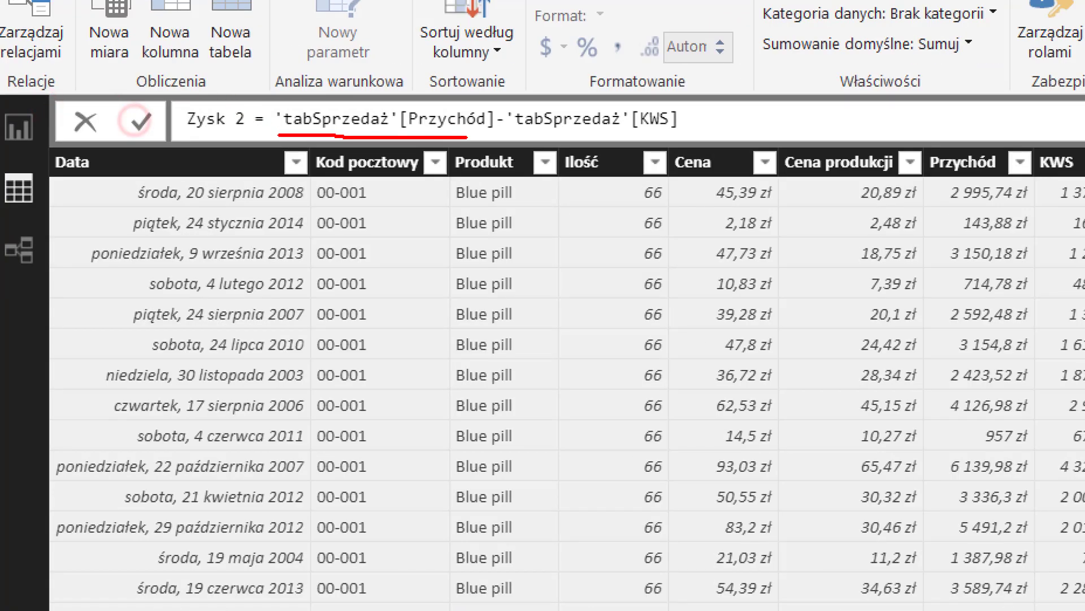
left_click(247, 117)
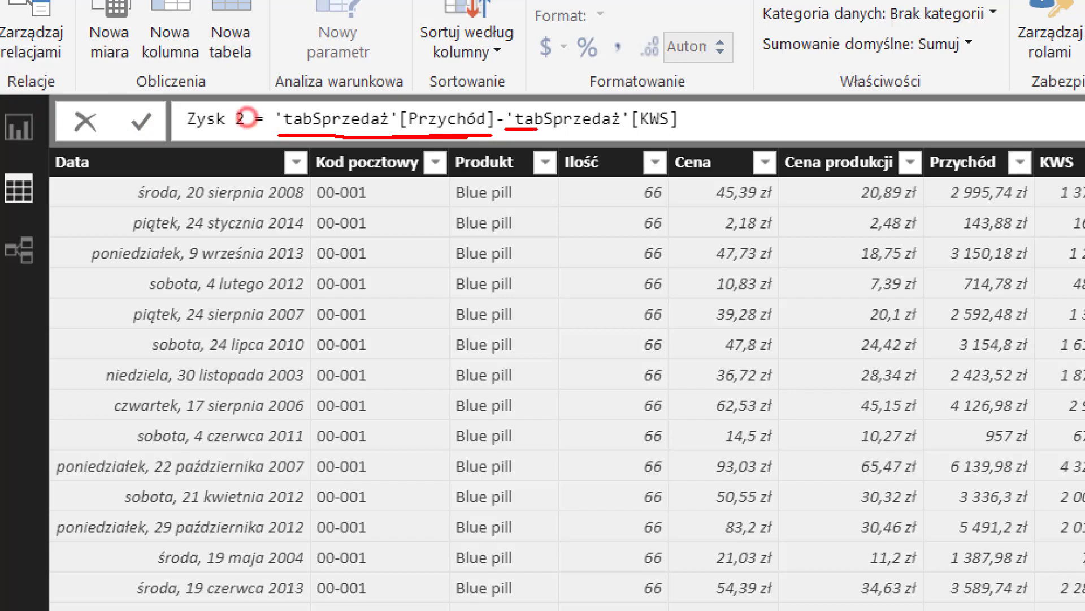
left_click_drag(536, 131, 706, 132)
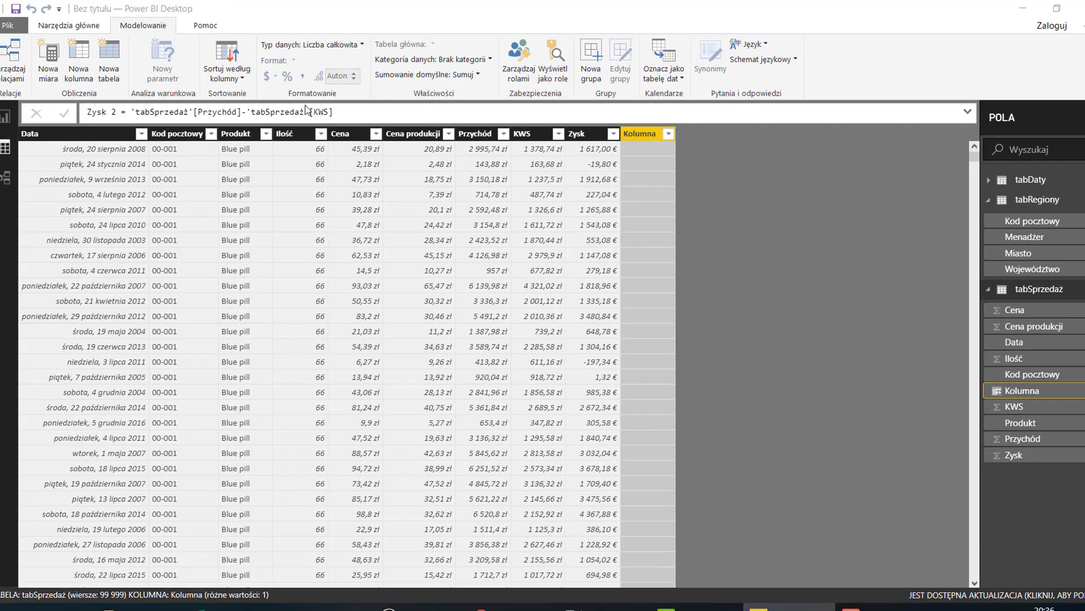
key("Return")
Return to the Zysk 2 formula and check its values match the Zysk column.
left_click(358, 113)
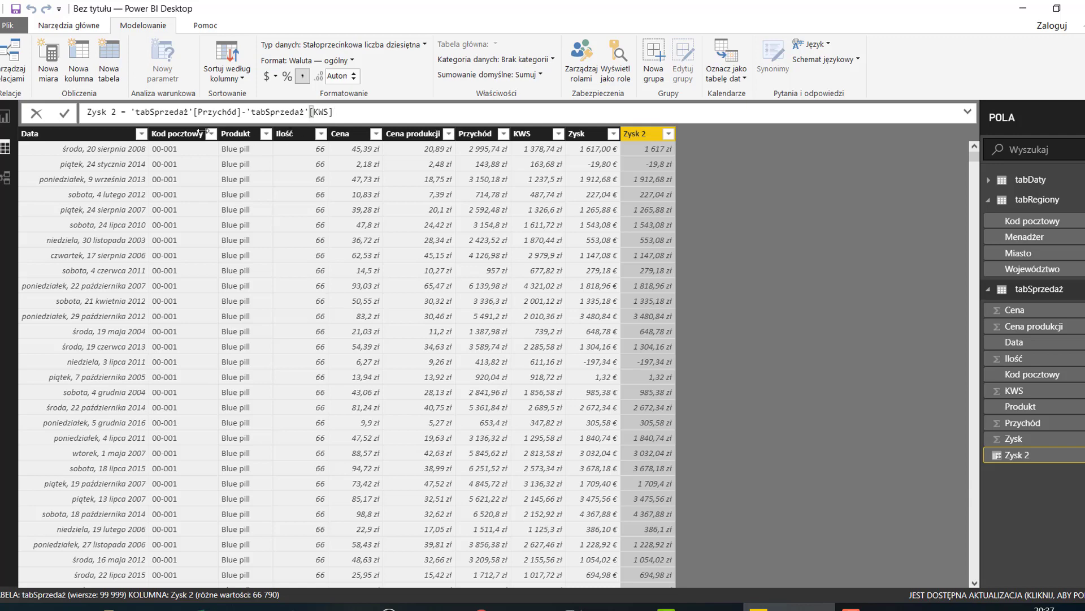
Show the model diagram with the table cards fully expanded and the Kod pocztowy relationship highlighted.
left_click(7, 179)
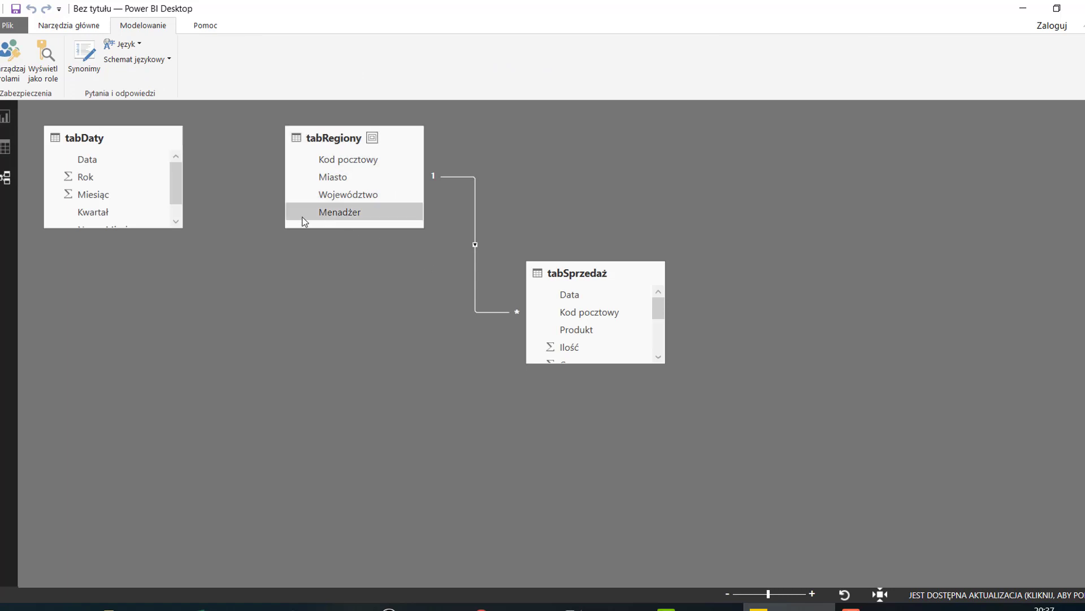
left_click_drag(168, 229, 170, 266)
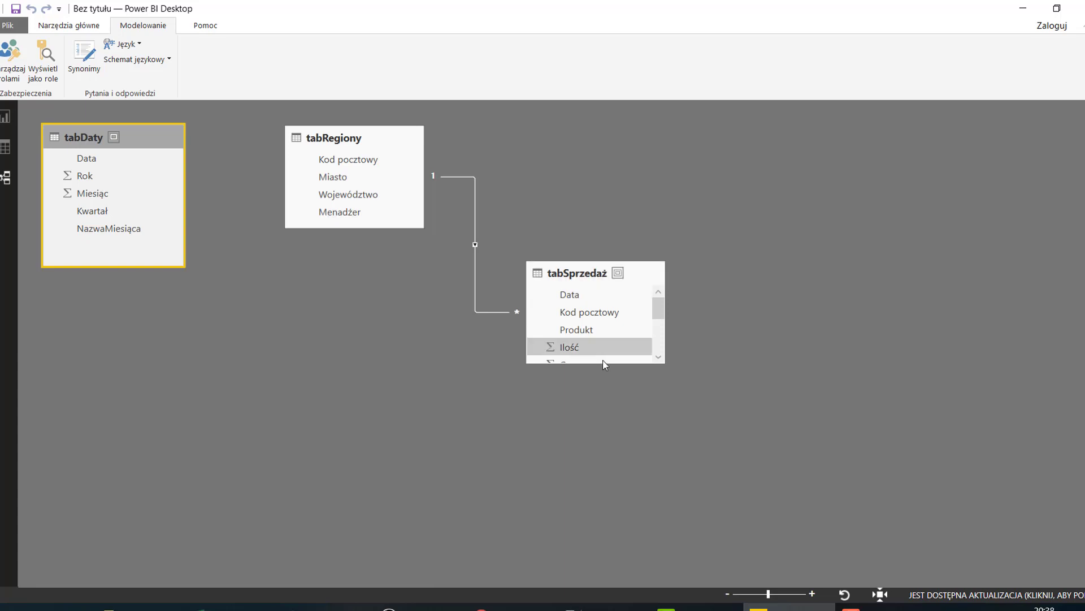
left_click_drag(602, 363, 600, 474)
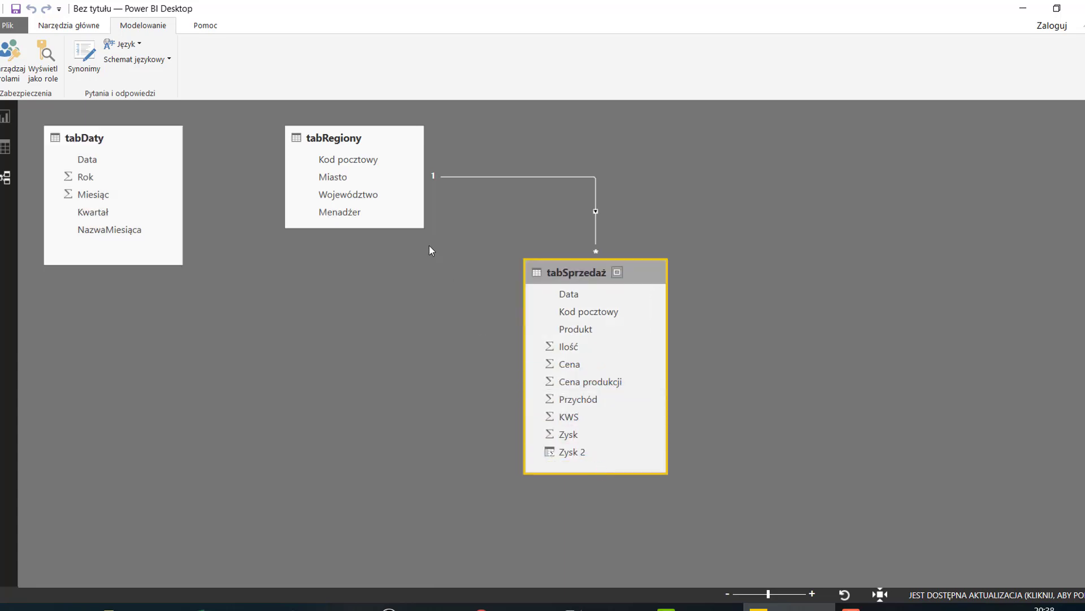
left_click(595, 251)
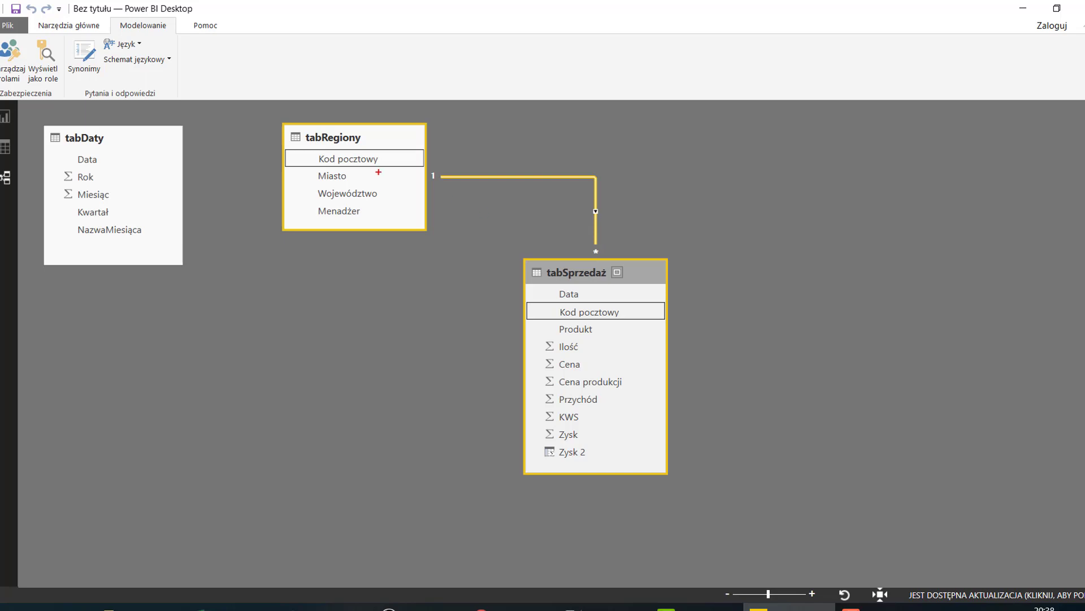
left_click_drag(378, 169, 401, 192)
left_click_drag(547, 321, 522, 341)
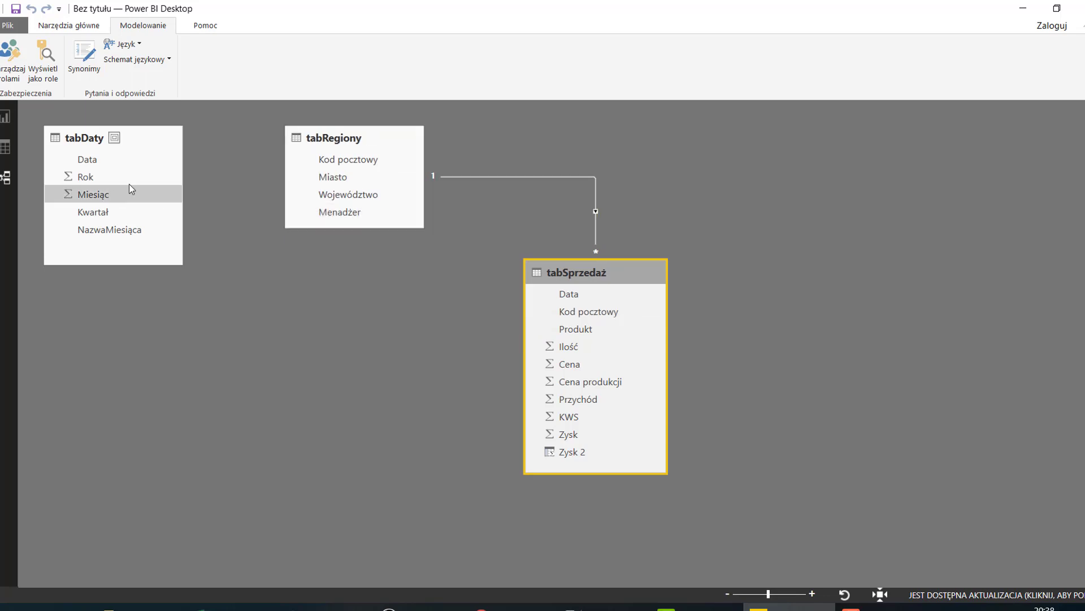
left_click(152, 133)
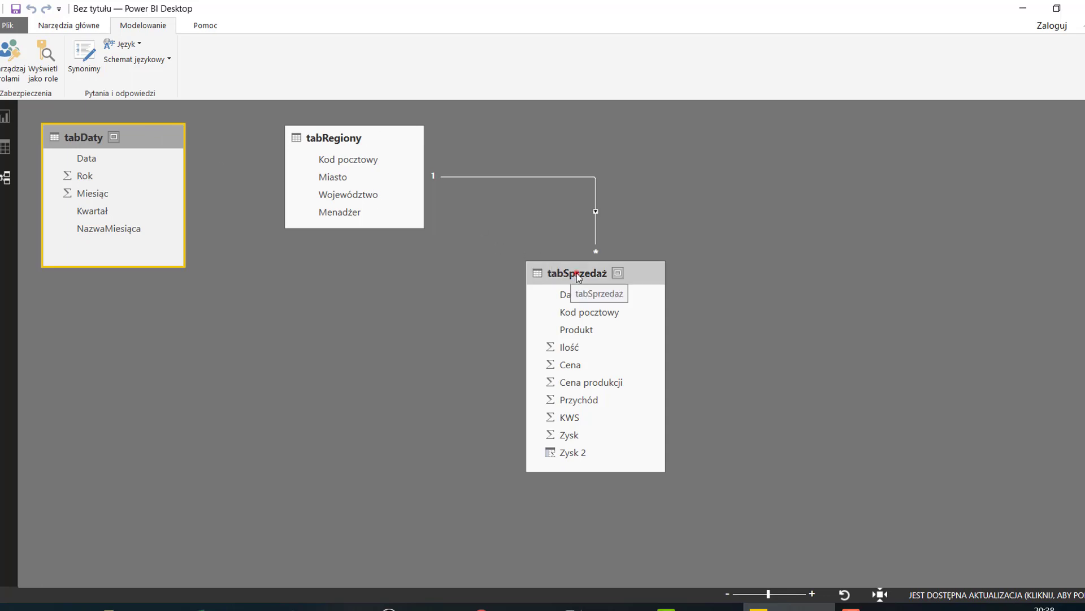
Rearrange the diagram: tabSprzedaż placed below tabDaty and tabRegiony moved further right.
mouse_move(573, 276)
left_mouse_down()
mouse_move(320, 299)
mouse_move(302, 278)
left_mouse_up()
left_click_drag(320, 138, 533, 151)
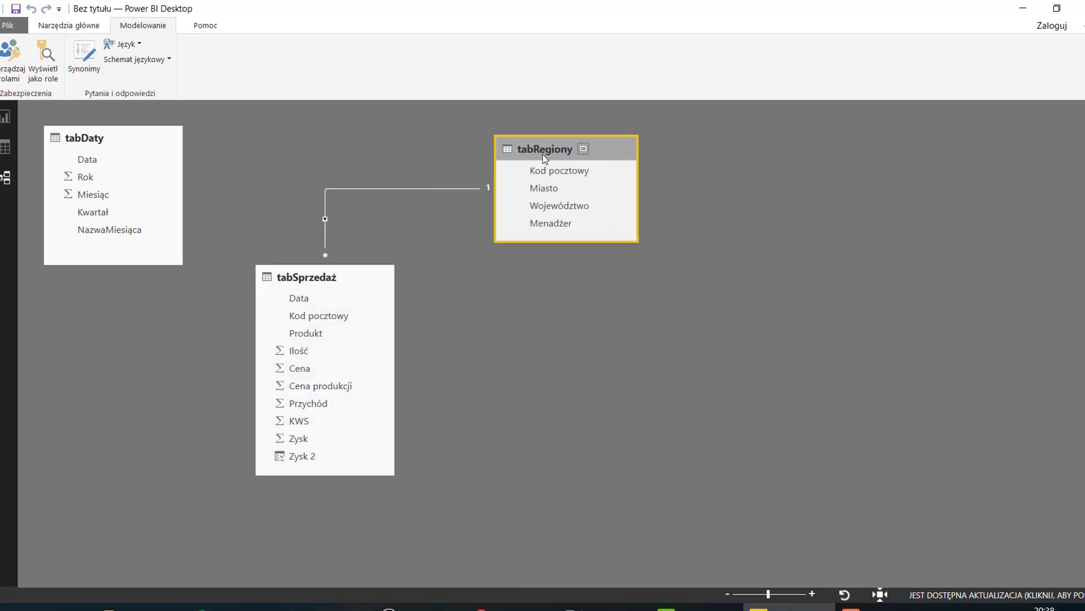
left_click_drag(345, 281, 332, 265)
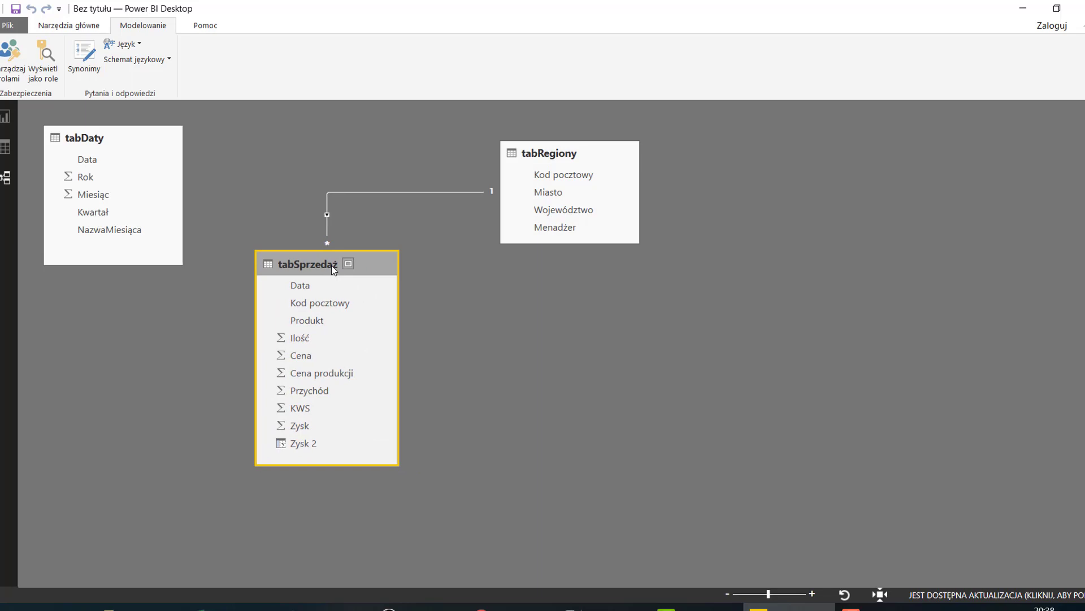
left_click(603, 154)
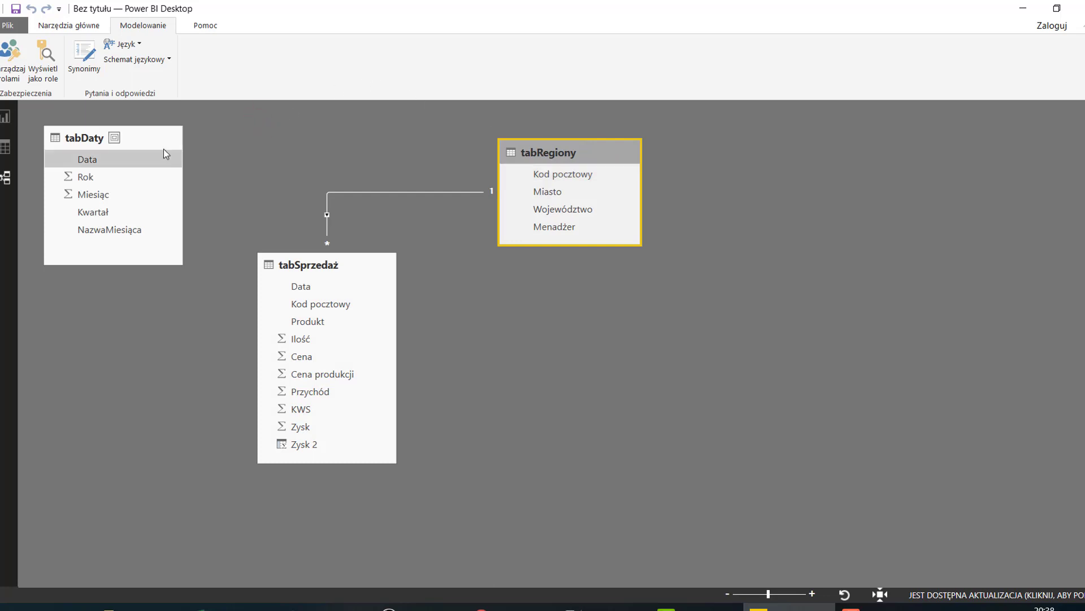
left_click(144, 139)
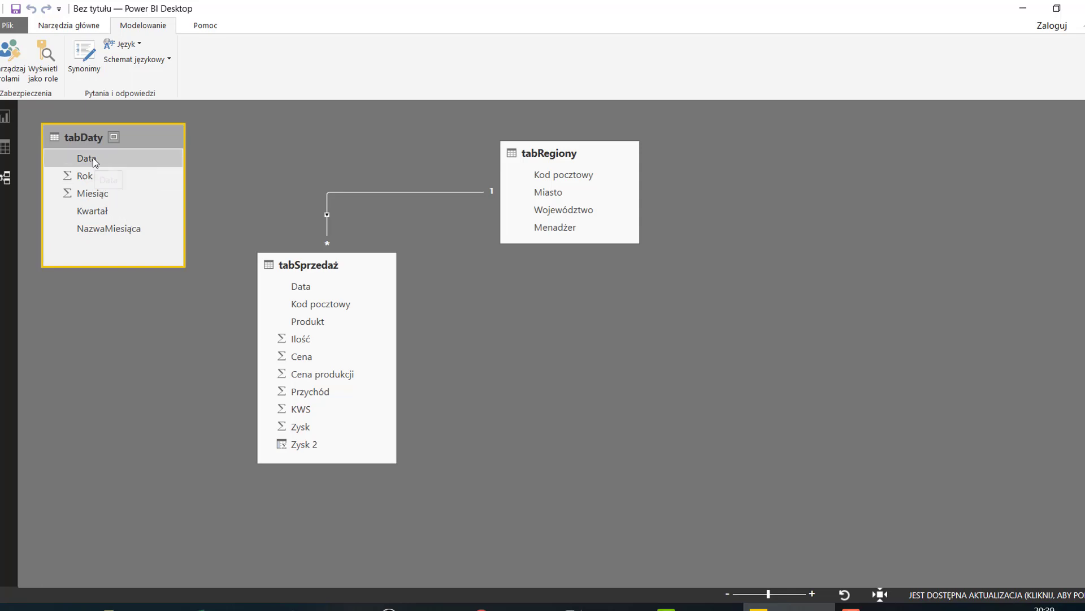
Relate tabDaty's Data column to tabSprzedaż's Data column as one-to-many.
mouse_move(93, 159)
left_mouse_down()
mouse_move(307, 291)
mouse_move(141, 162)
left_mouse_up()
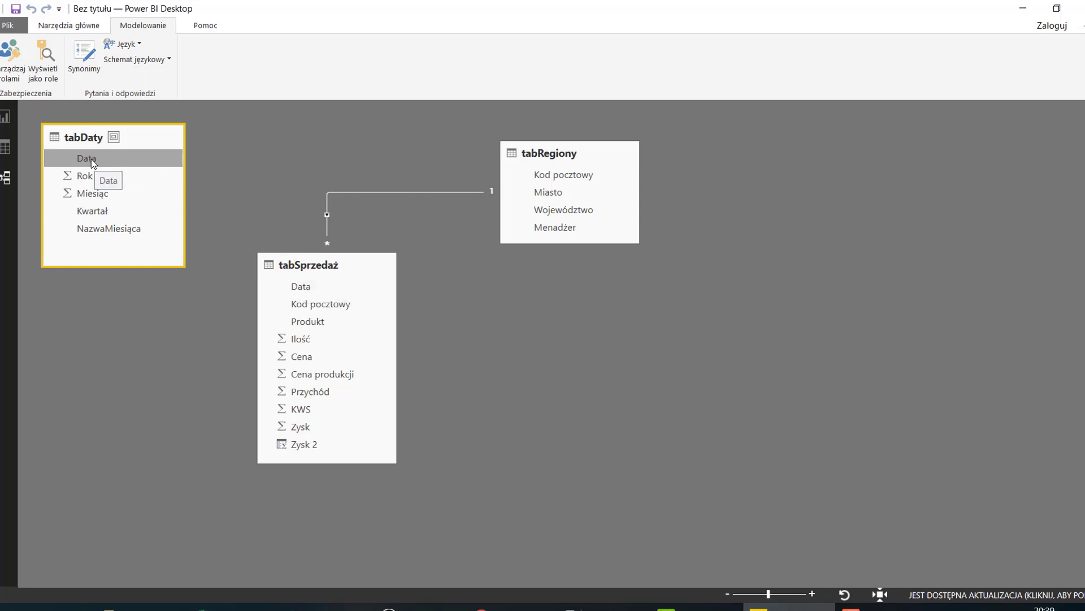
mouse_move(97, 162)
left_mouse_down()
mouse_move(258, 245)
mouse_move(303, 288)
left_mouse_up()
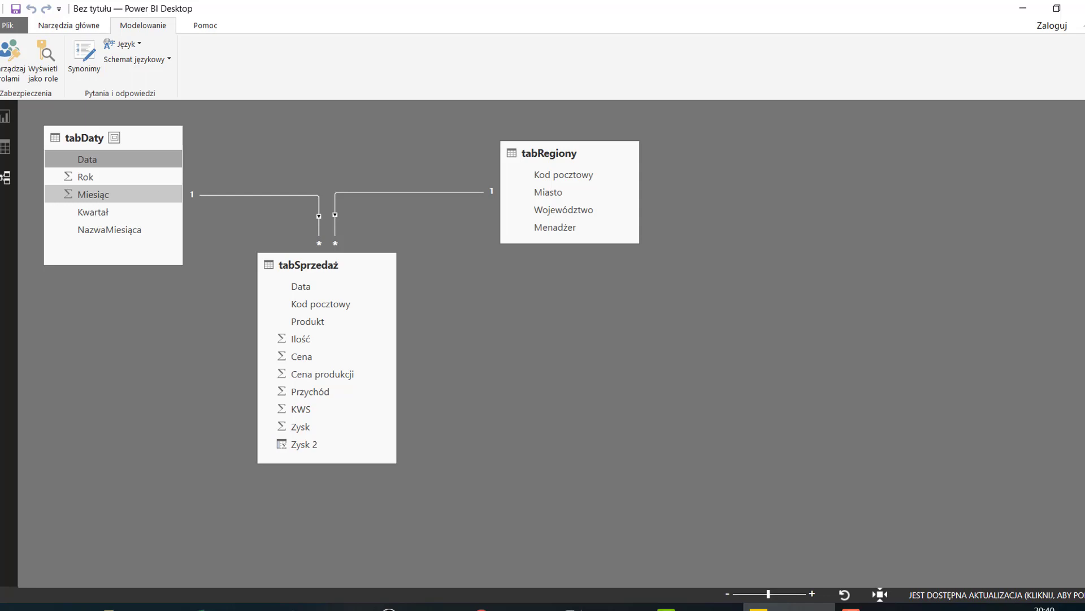
Return to the report view showing the empty page Strona 1.
left_click(4, 120)
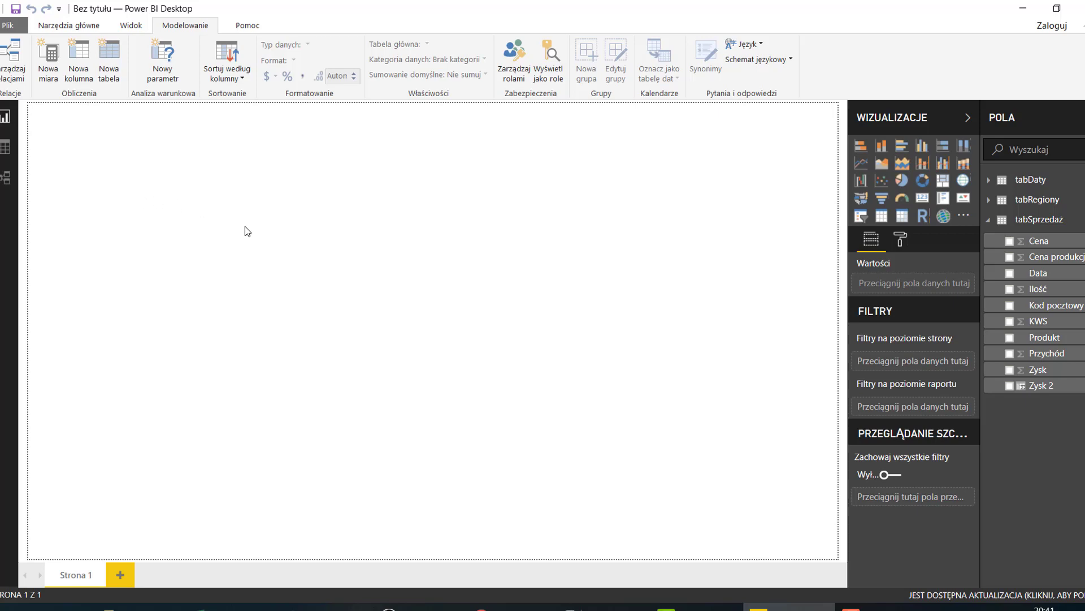
Add a column chart of total Zysk, just over 100 mln €, to the report page.
left_click(989, 200)
left_click(989, 180)
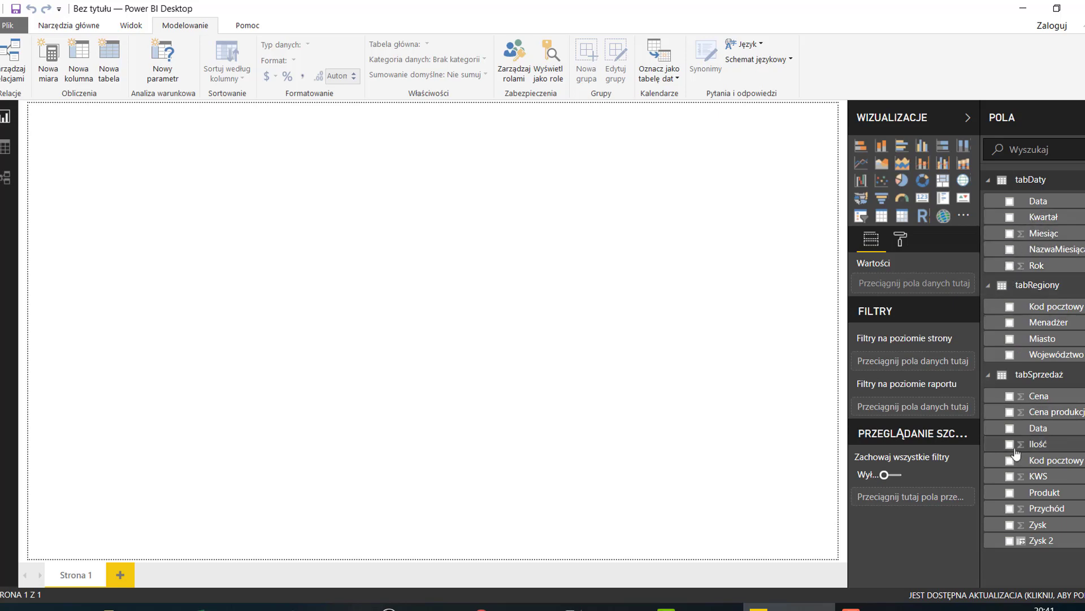
left_click(1009, 527)
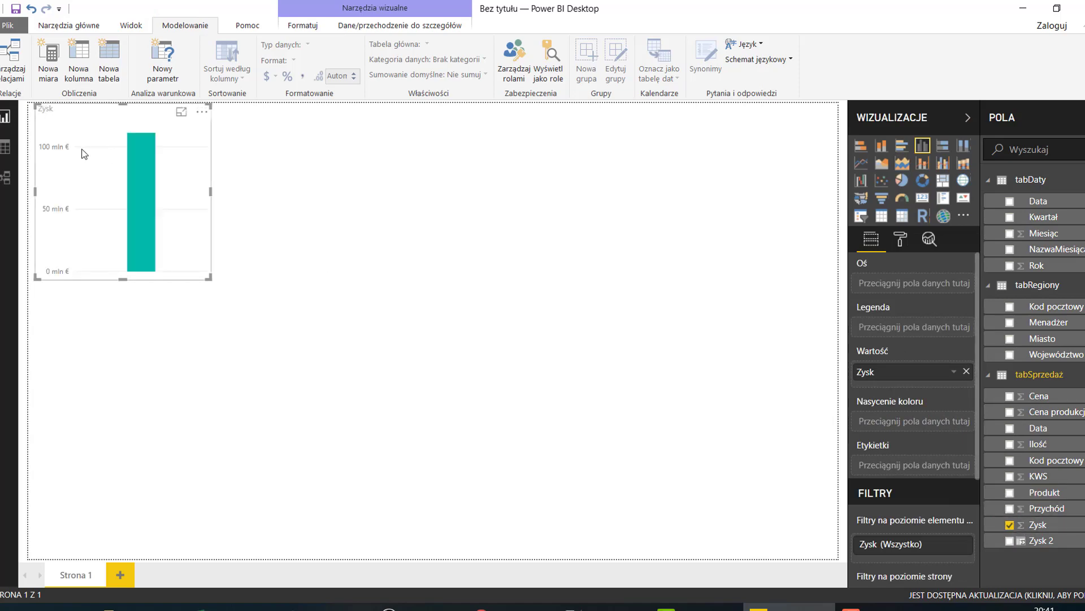
key("ctrl+1")
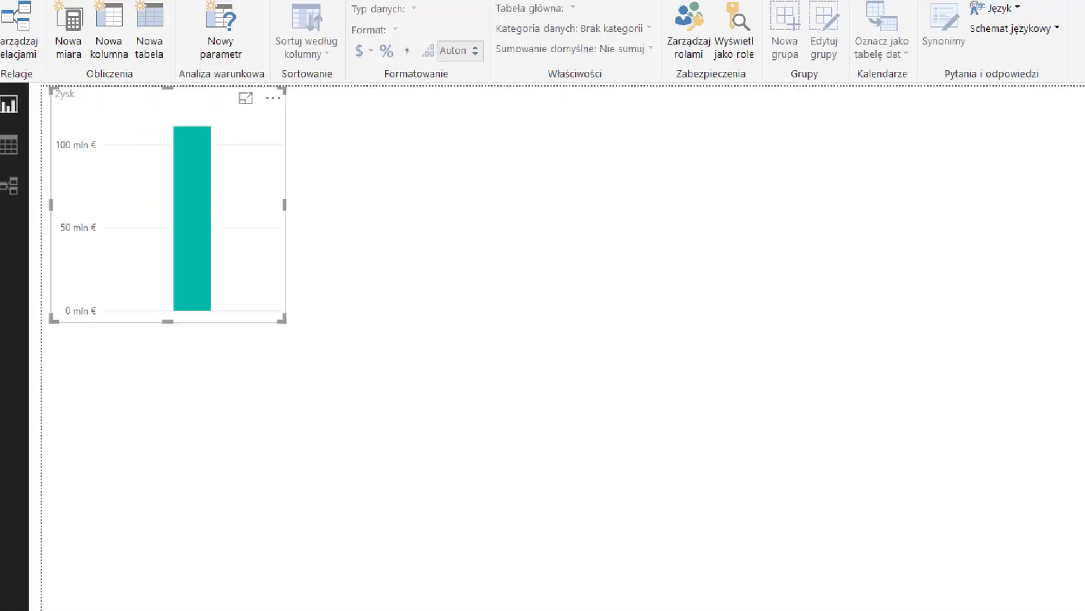
left_click(65, 151)
left_click_drag(136, 152, 181, 207)
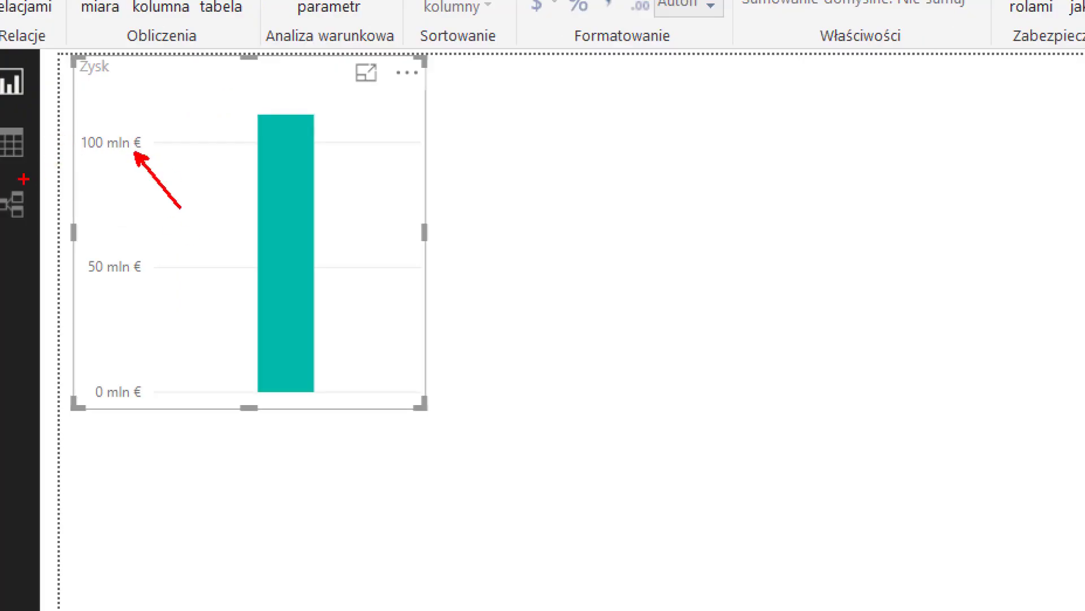
left_click_drag(12, 165, 1, 223)
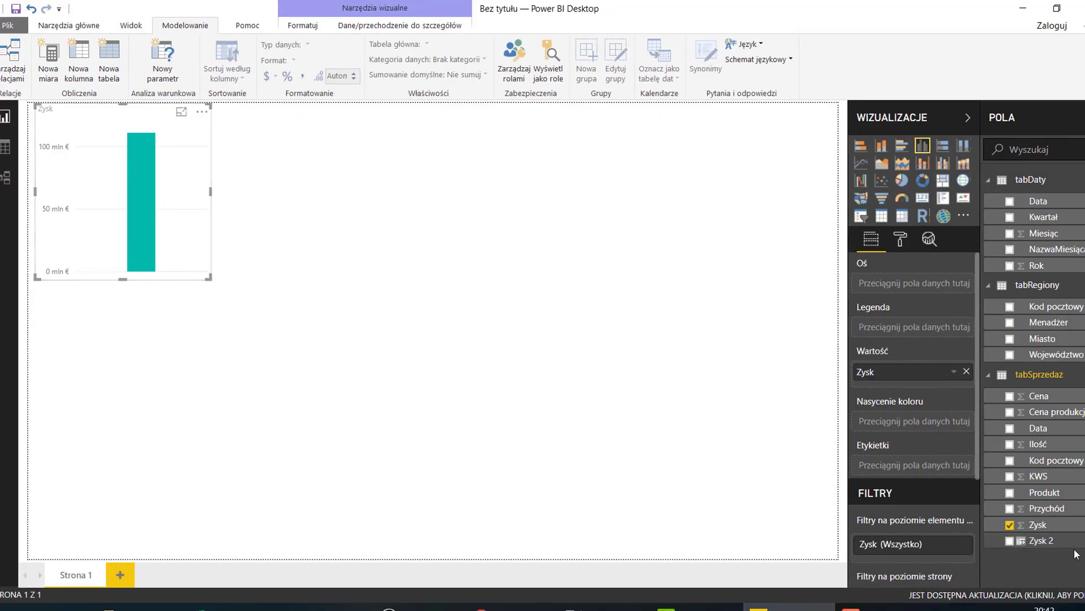
Replace Zysk with Zysk 2 in the chart, totalling 111 284 610,85 zł, then view tabSprzedaż data.
left_click(1010, 526)
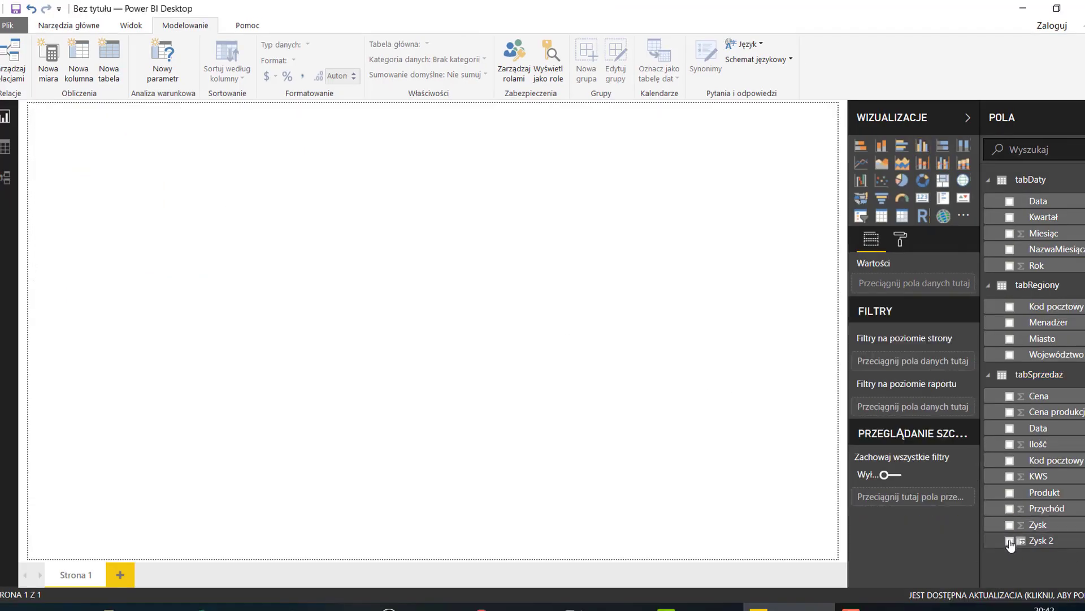
left_click(1010, 541)
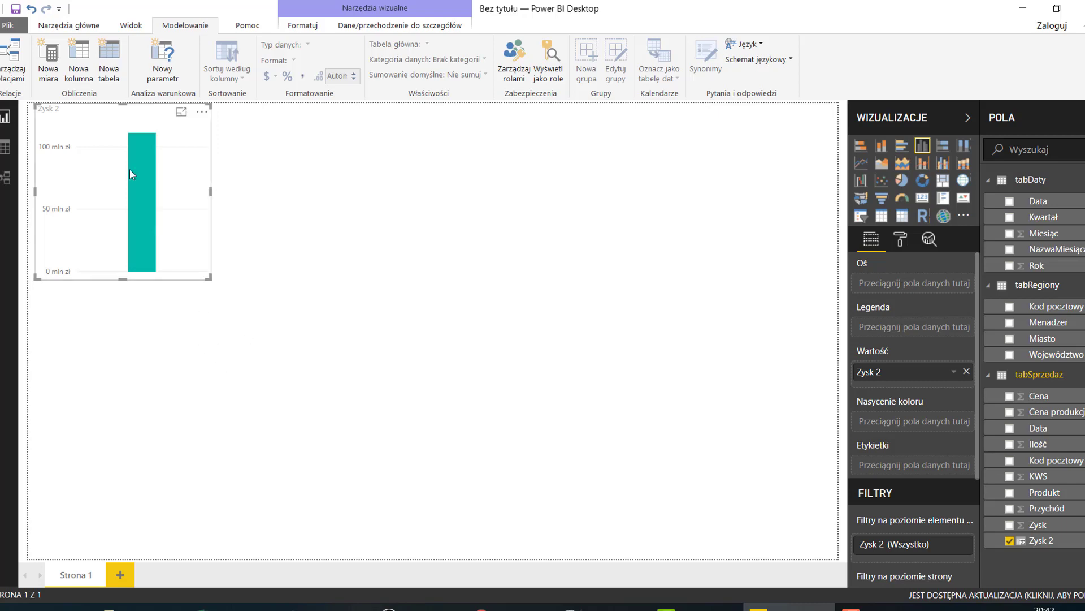
mouse_move(148, 212)
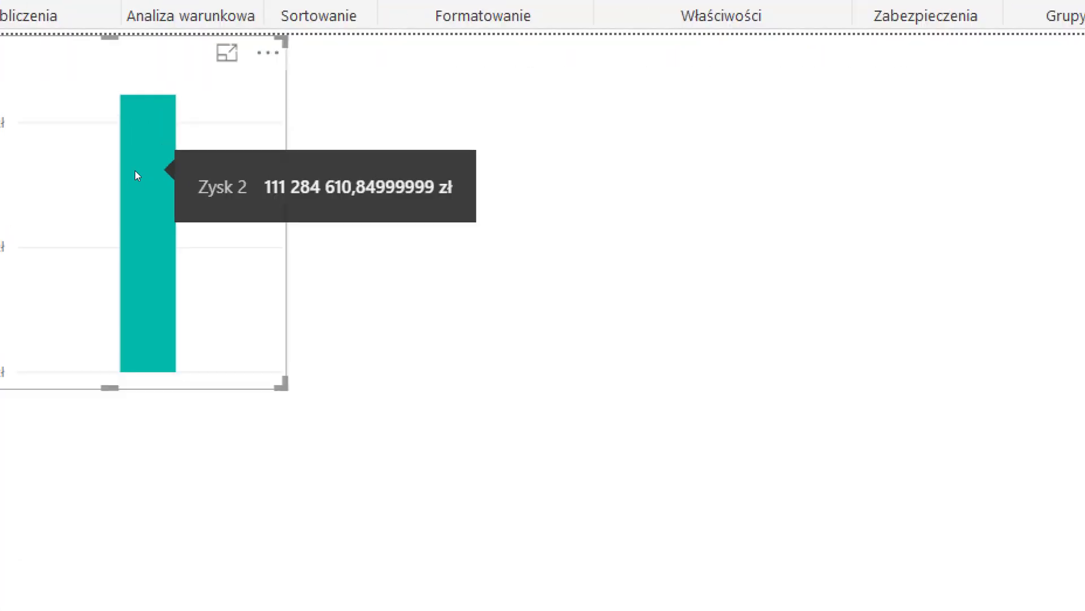
left_click_drag(352, 205, 467, 203)
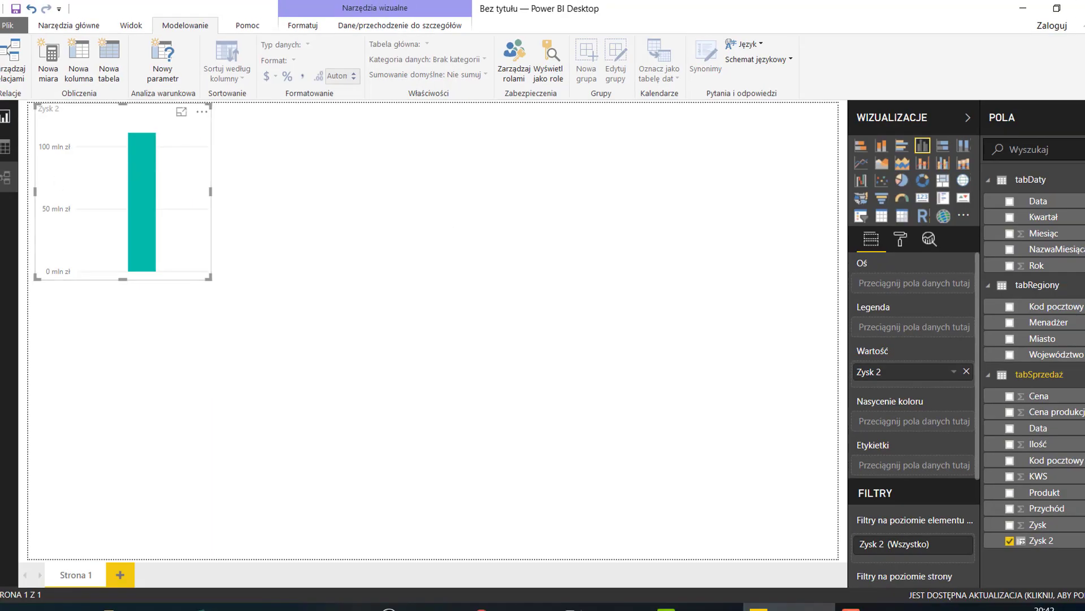
left_click(5, 148)
Format the Zysk 2 column as Walutowe zł Polski (Polska) with 2 decimal places.
left_click(636, 134)
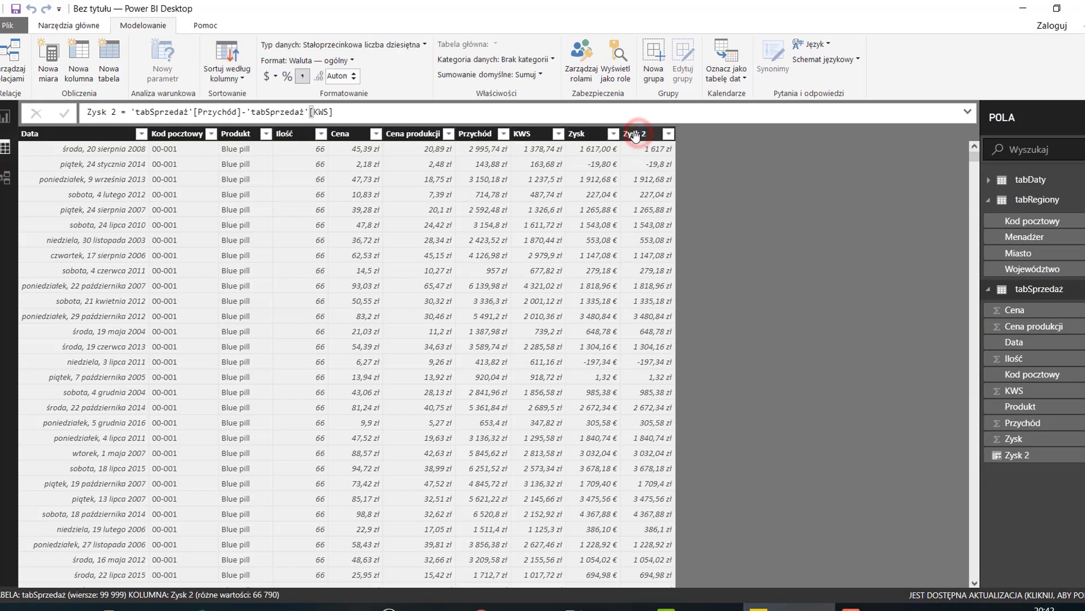
left_click(304, 77)
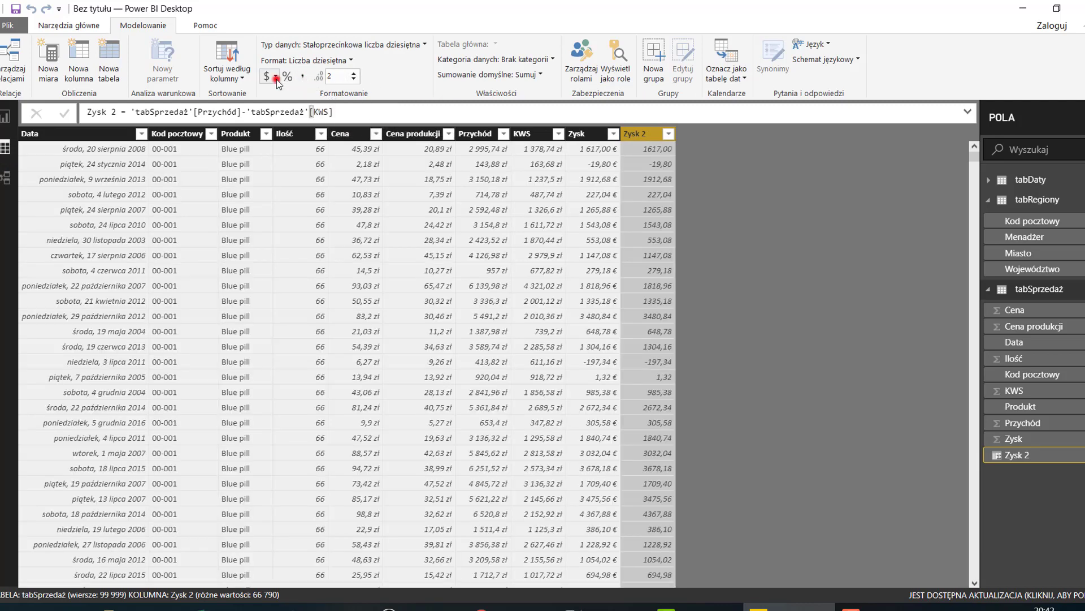
left_click(276, 78)
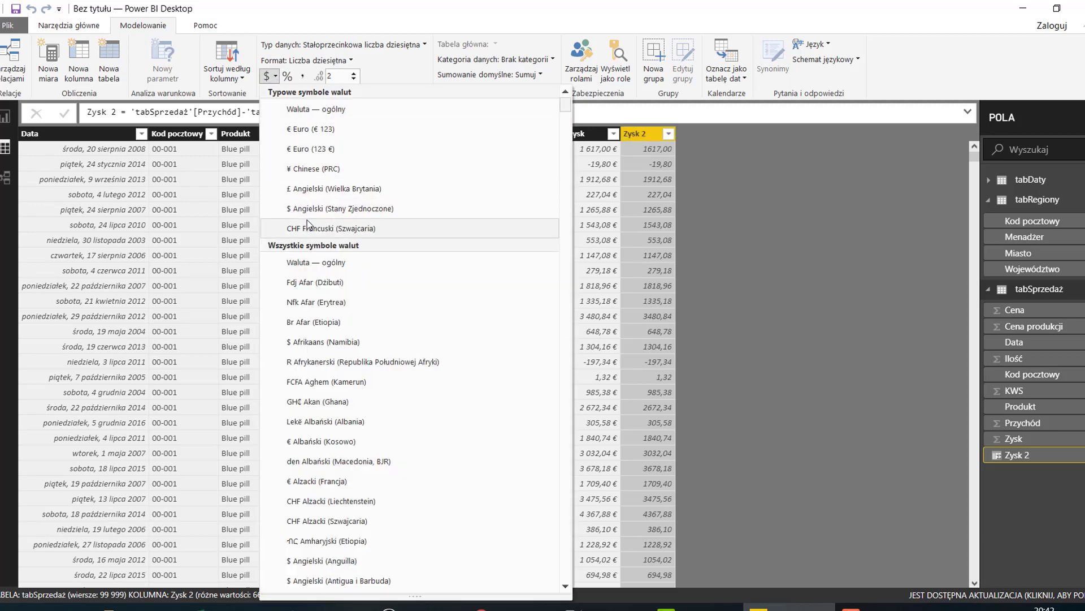
left_click(323, 109)
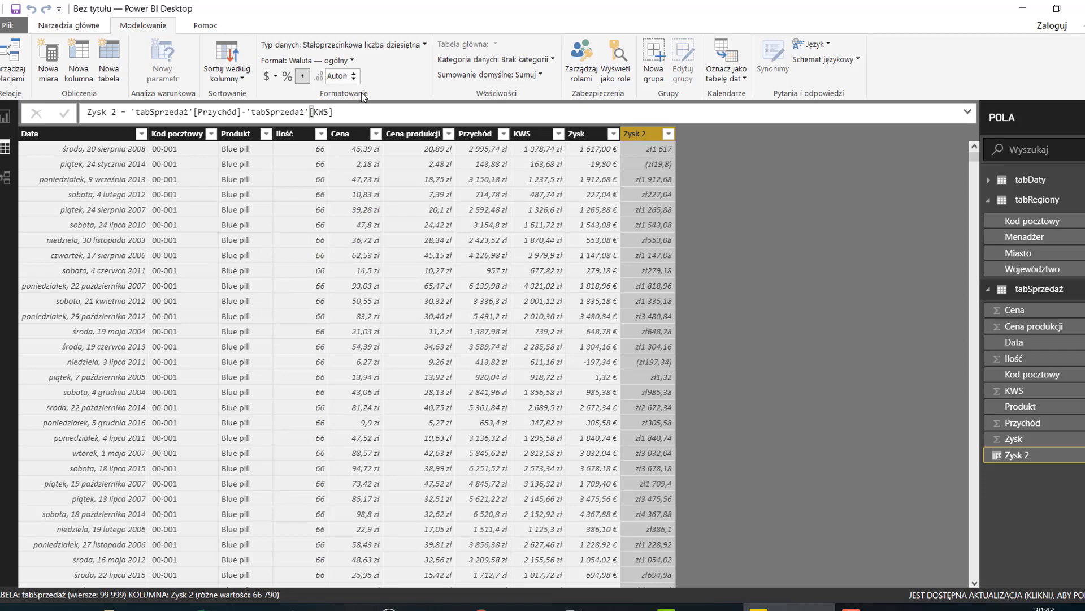
left_click(357, 79)
left_click(355, 74)
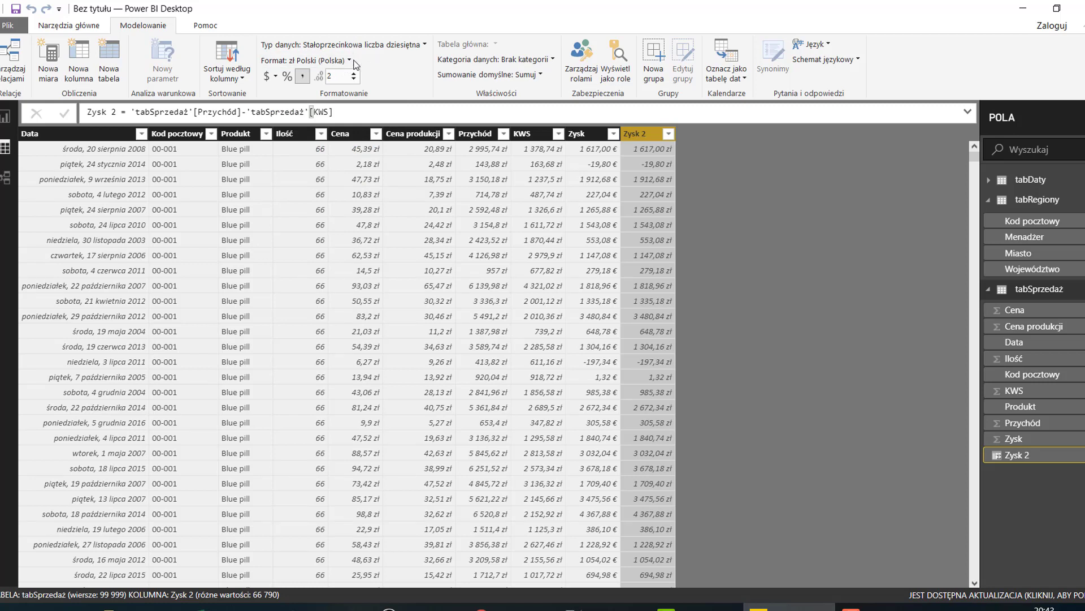
left_click(331, 60)
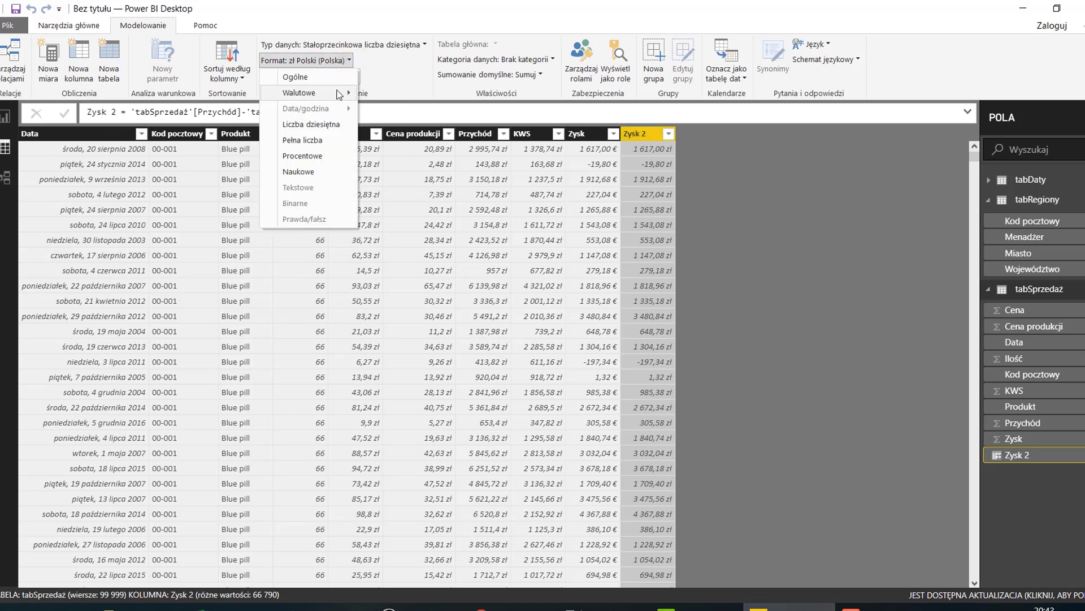
left_click(343, 96)
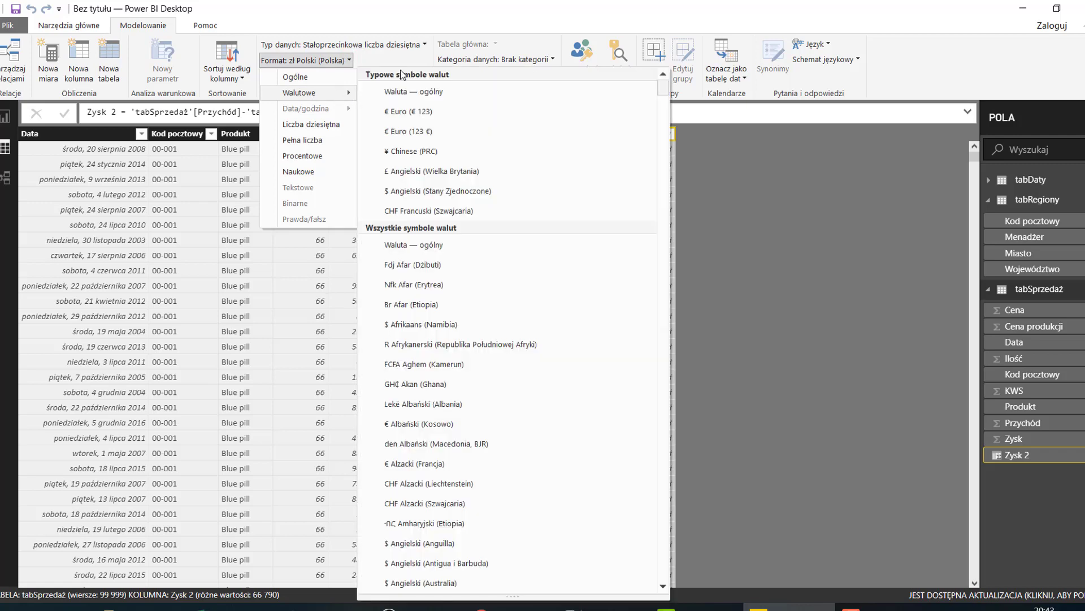
left_click(381, 63)
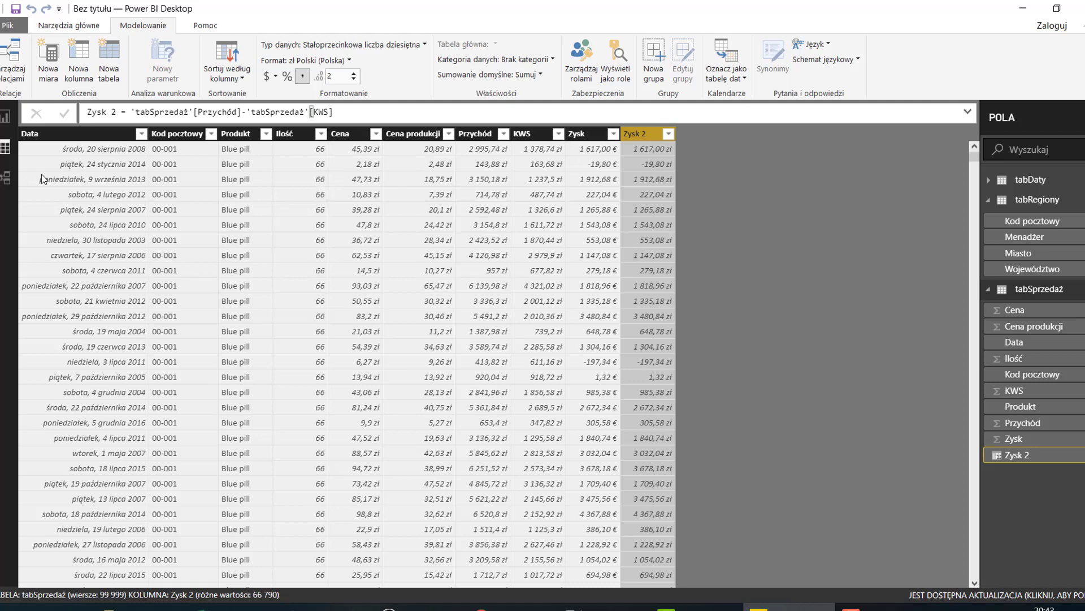
left_click(4, 118)
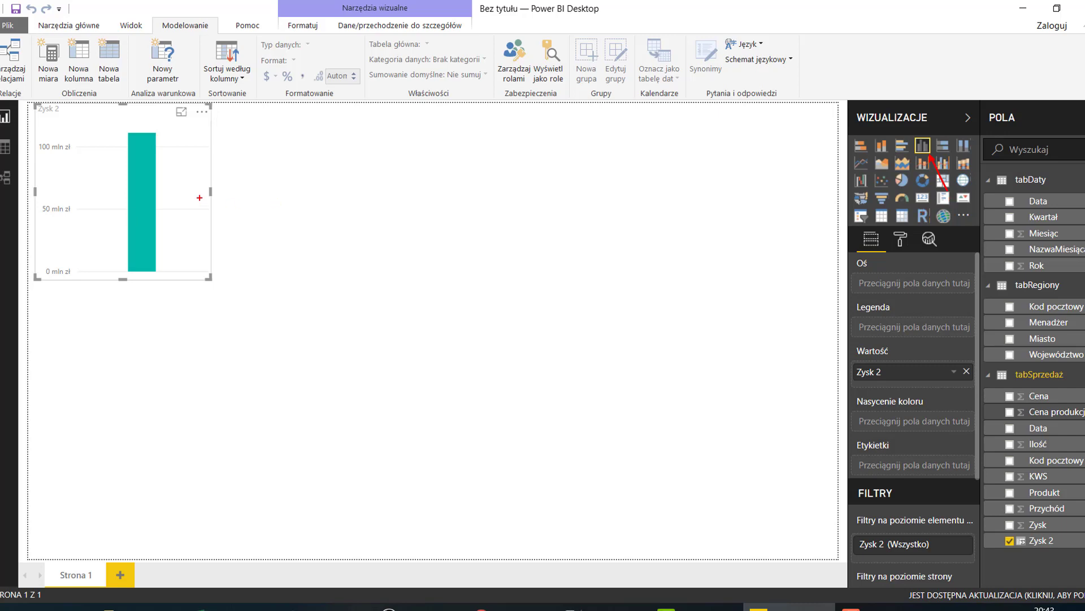
Slightly resize the Zysk 2 column chart on the report page and deselect it.
left_click_drag(218, 193, 245, 193)
left_click_drag(219, 276, 253, 276)
key("Escape")
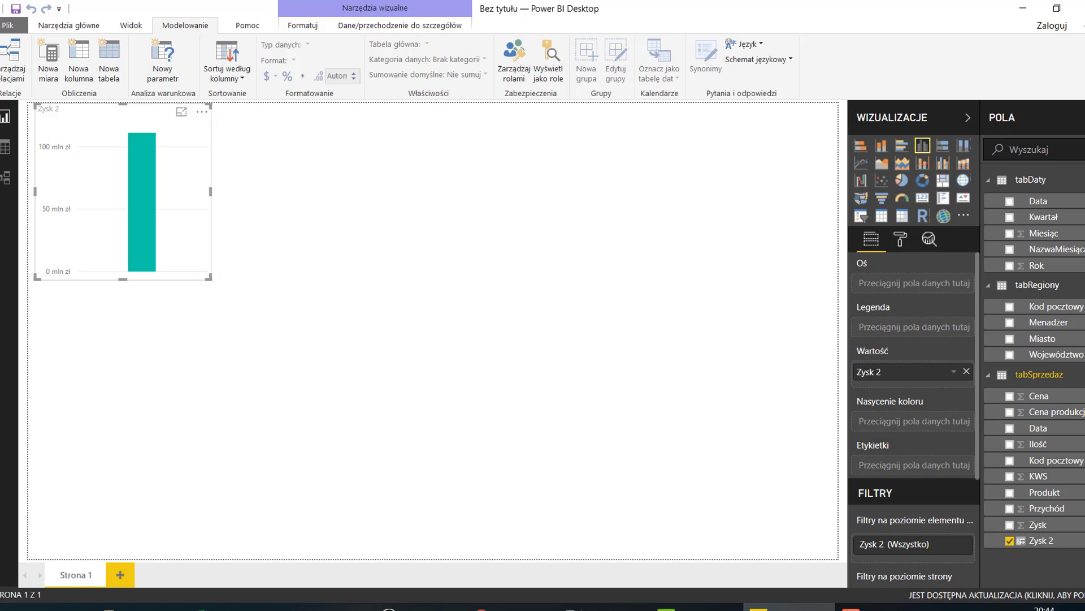
Break the Zysk 2 chart down by Kwartał and widen the visual to show more quarters.
left_click(1010, 219)
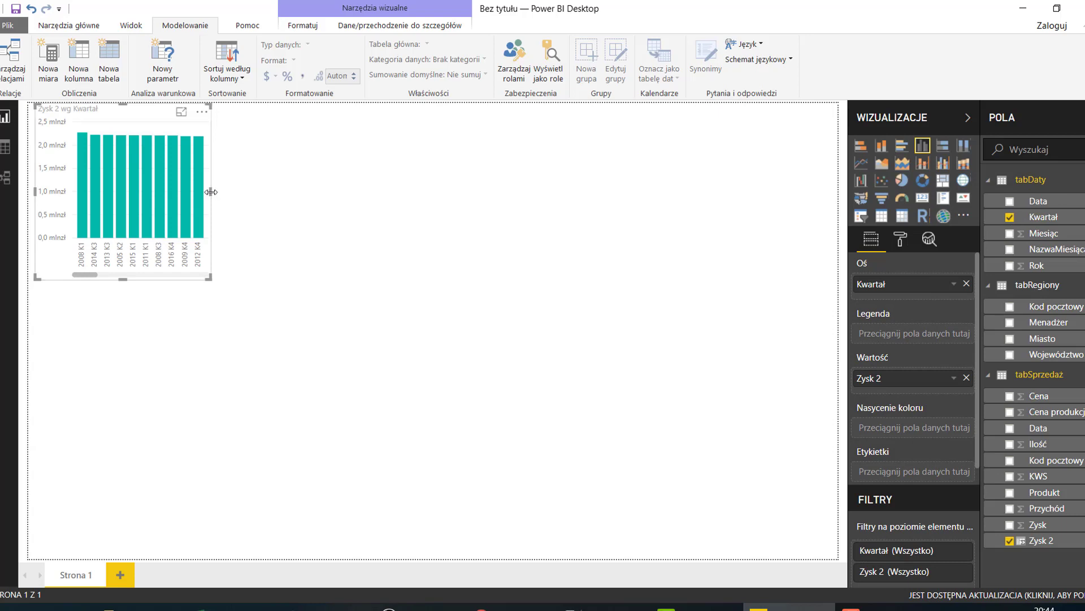
left_click_drag(210, 192, 490, 196)
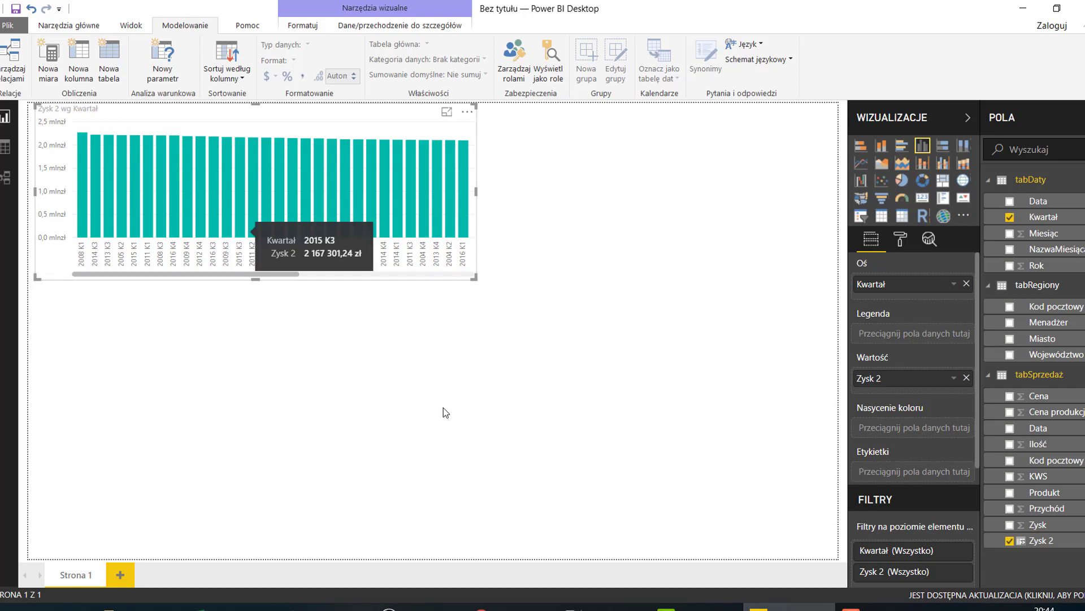
left_click(1010, 541)
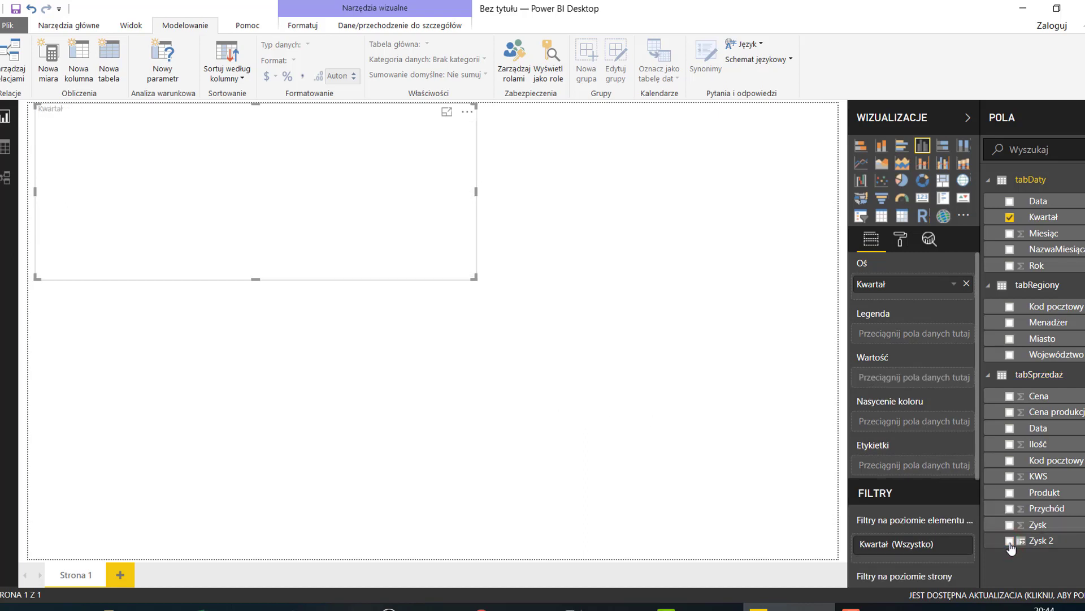
left_click(1010, 541)
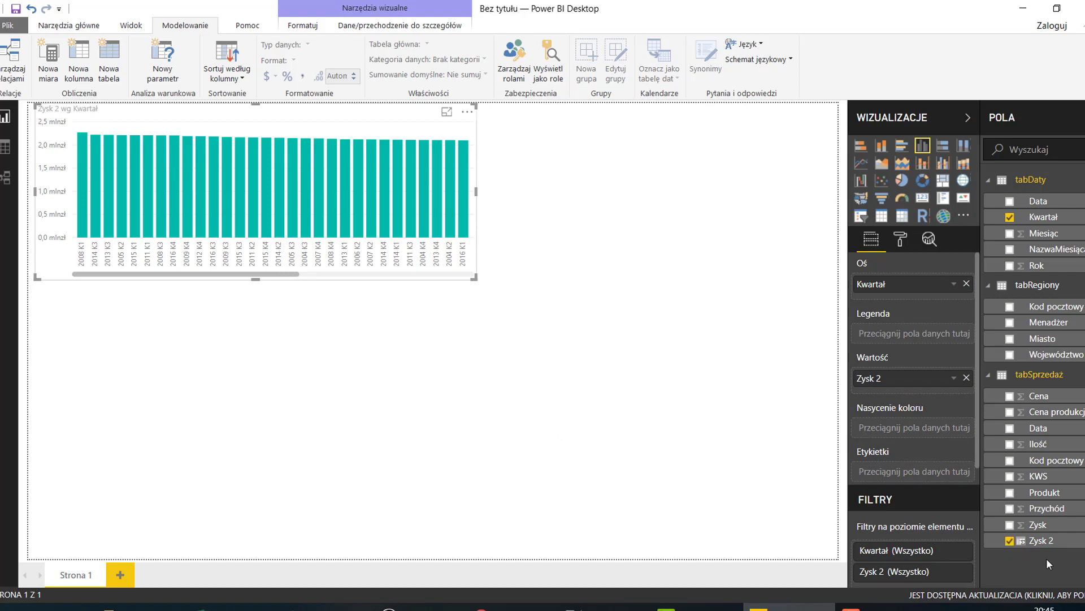
left_click(1010, 541)
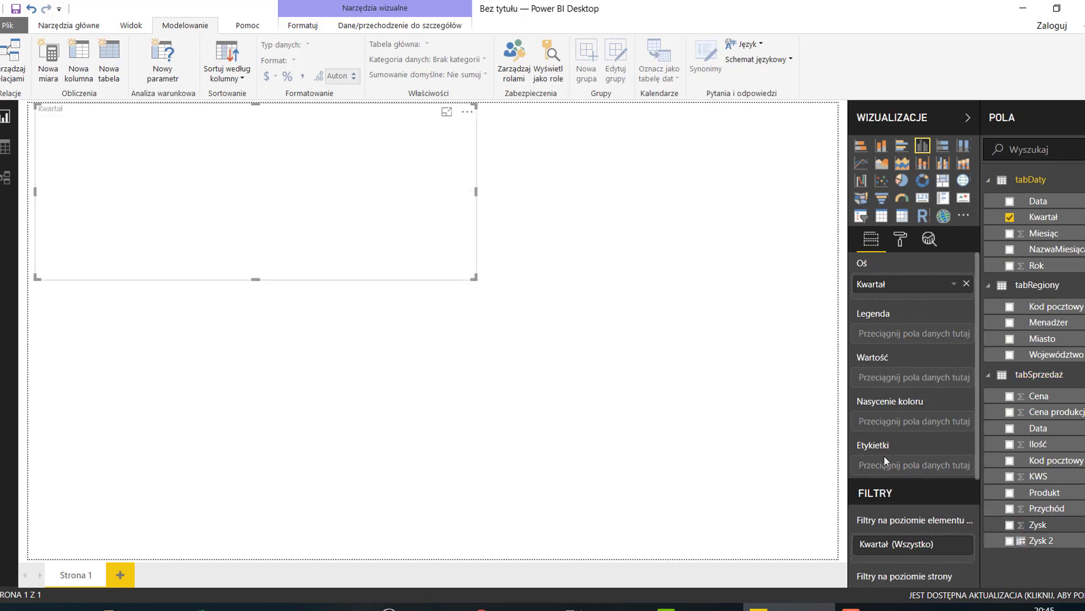
left_click(1010, 541)
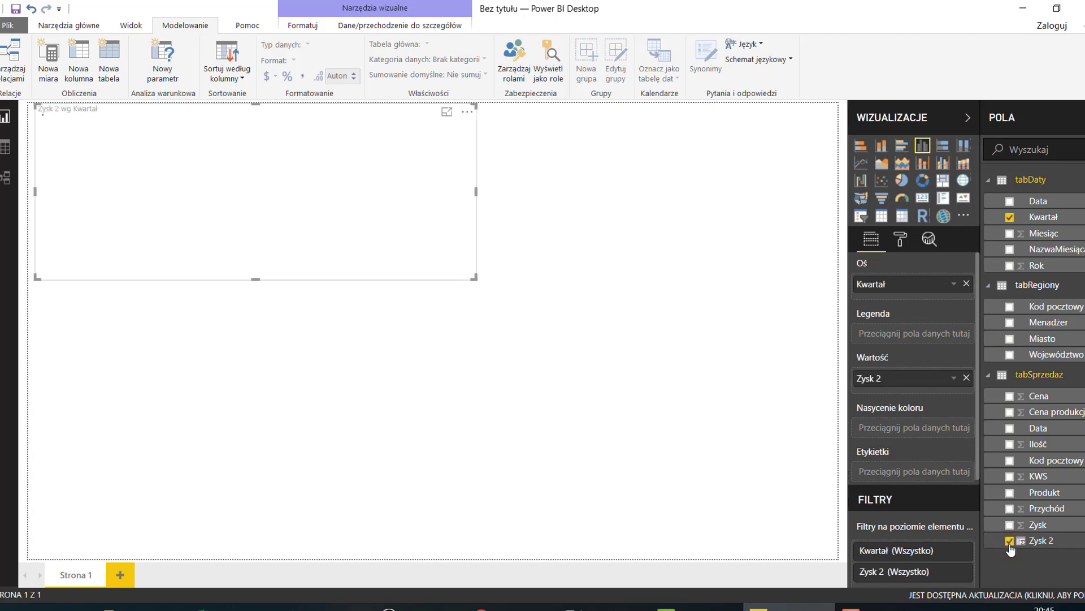
left_click(1010, 541)
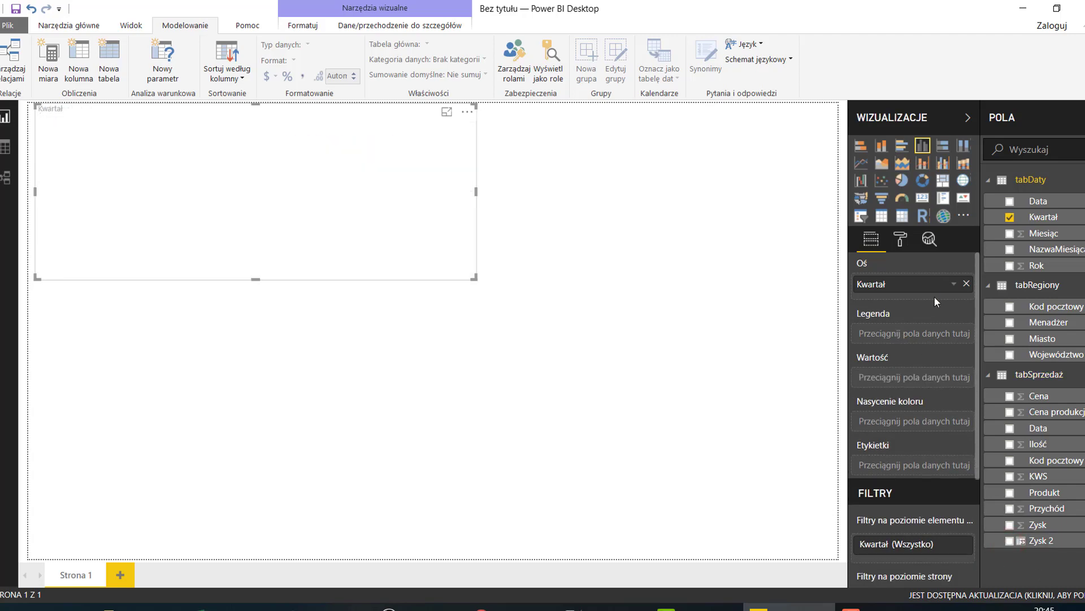
mouse_move(921, 285)
left_mouse_down()
mouse_move(923, 327)
mouse_move(921, 291)
left_mouse_up()
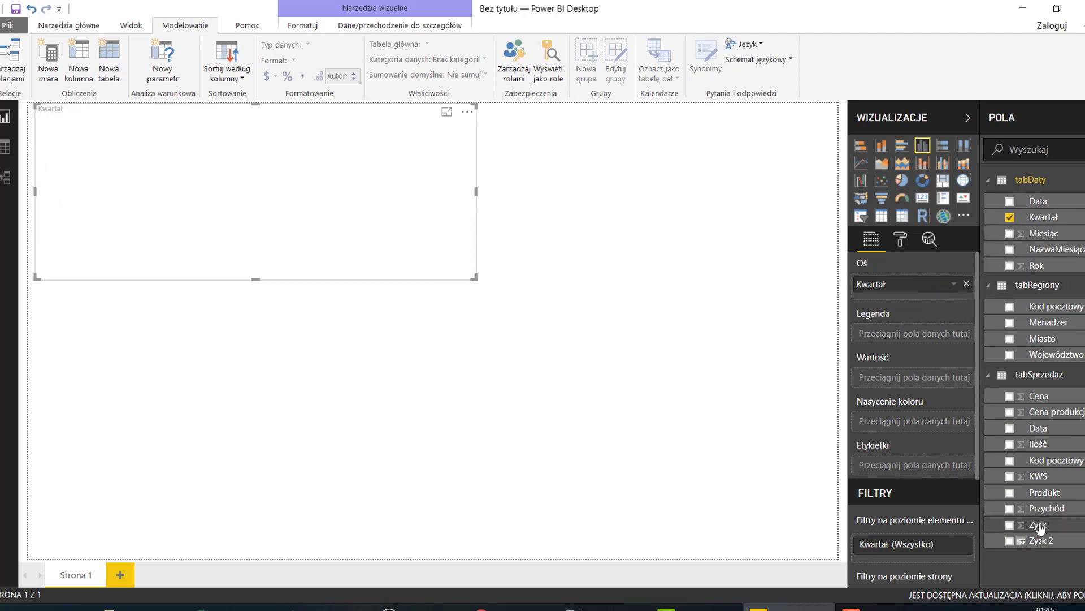
left_click_drag(1040, 541, 880, 335)
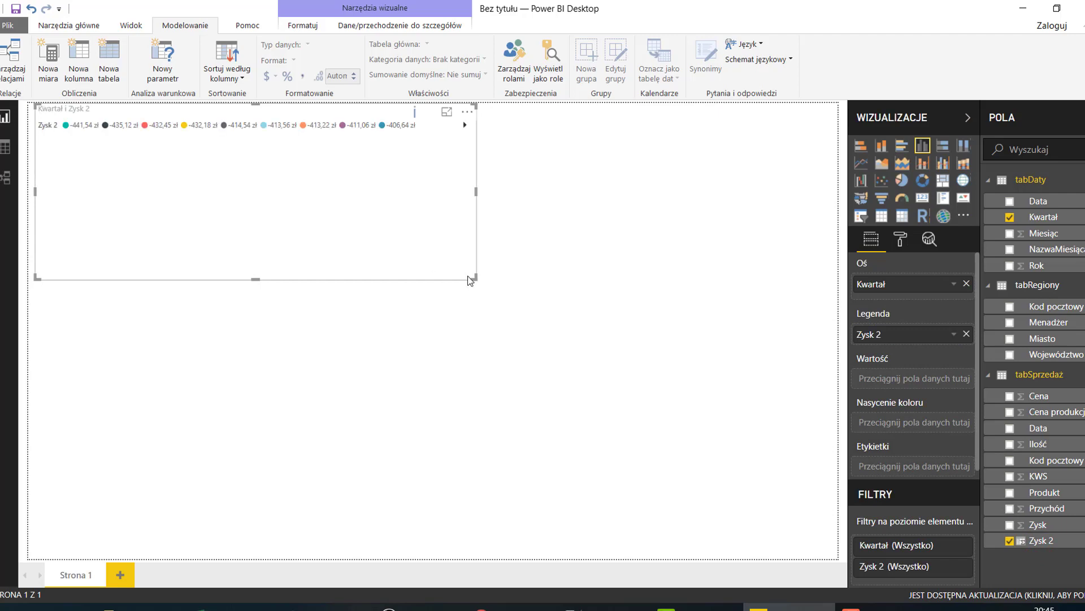
left_click_drag(893, 333, 893, 346)
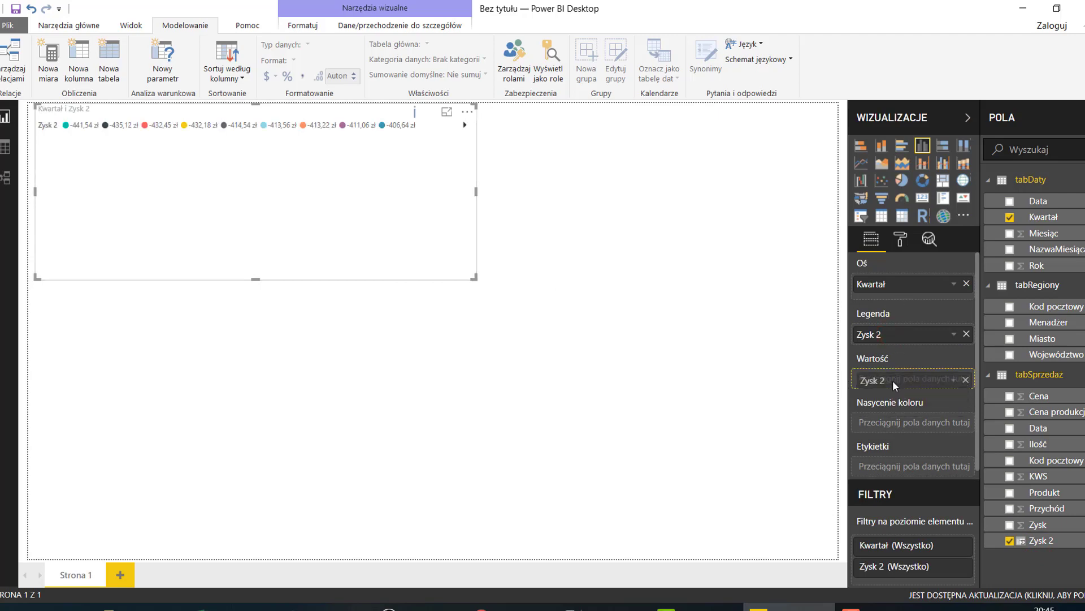
left_click_drag(897, 390, 893, 380)
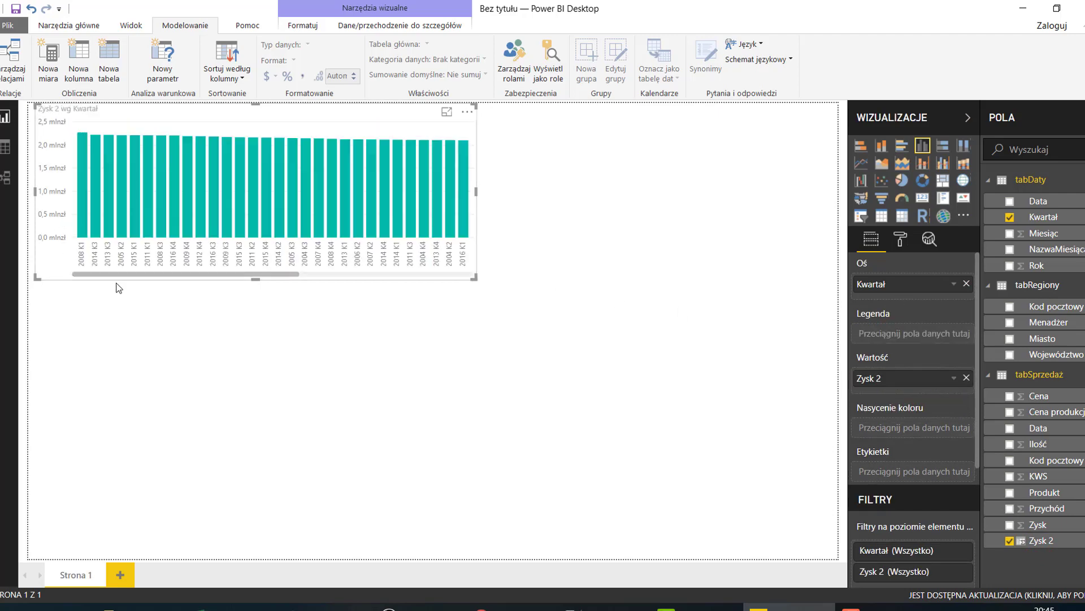
left_click(953, 284)
left_click(447, 111)
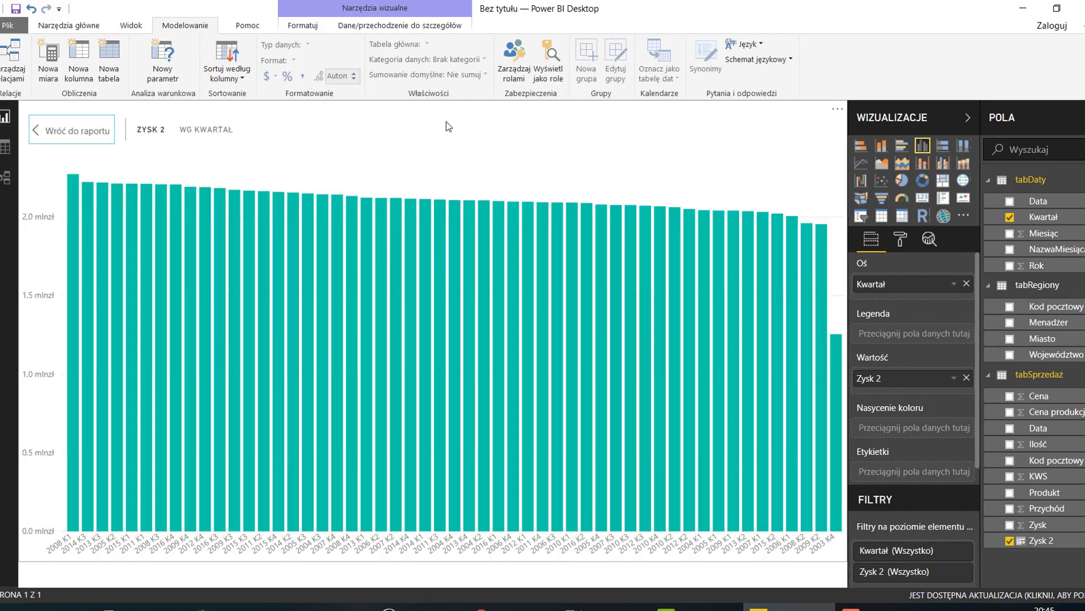
left_click(84, 135)
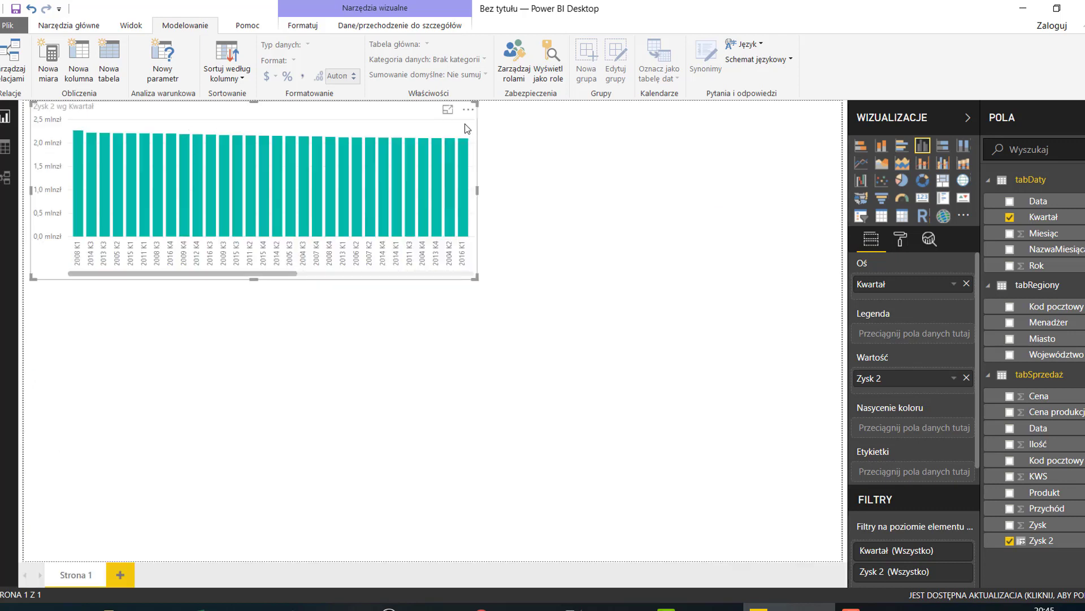
left_click(470, 111)
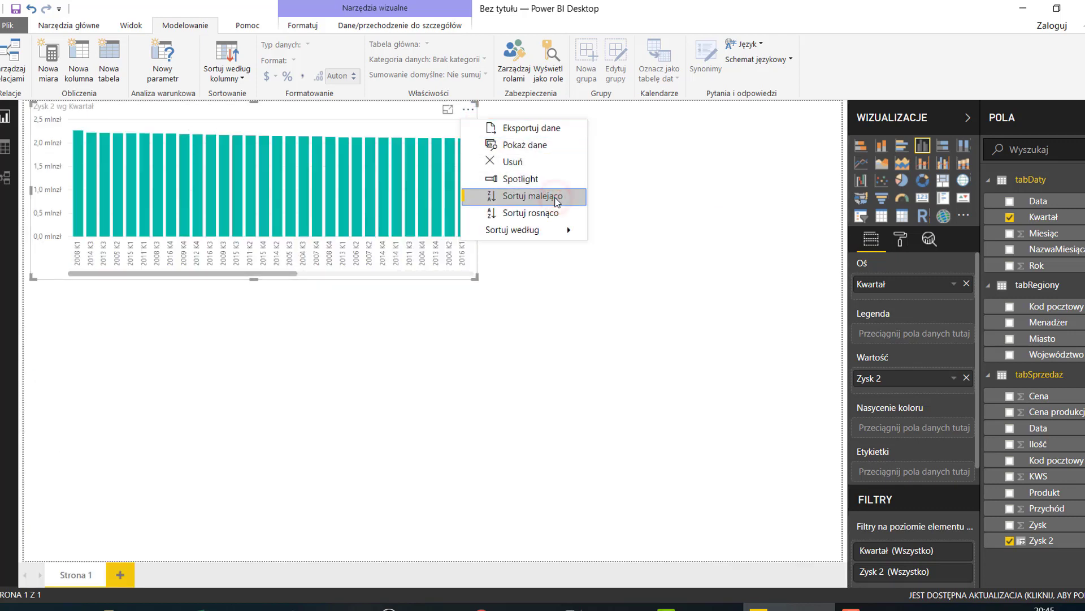
left_click(553, 214)
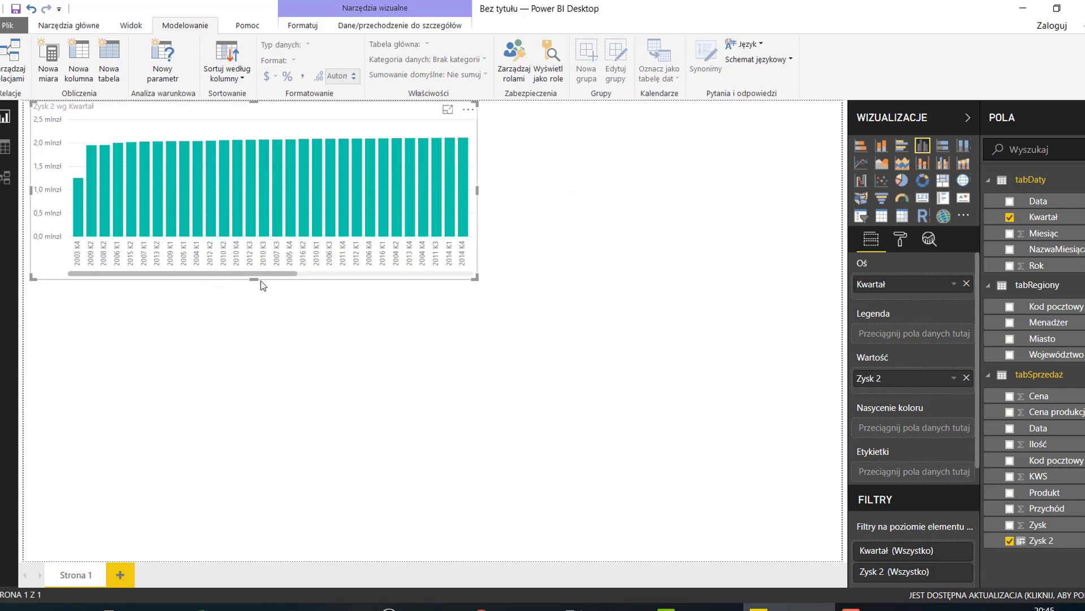
left_click_drag(254, 279, 254, 299)
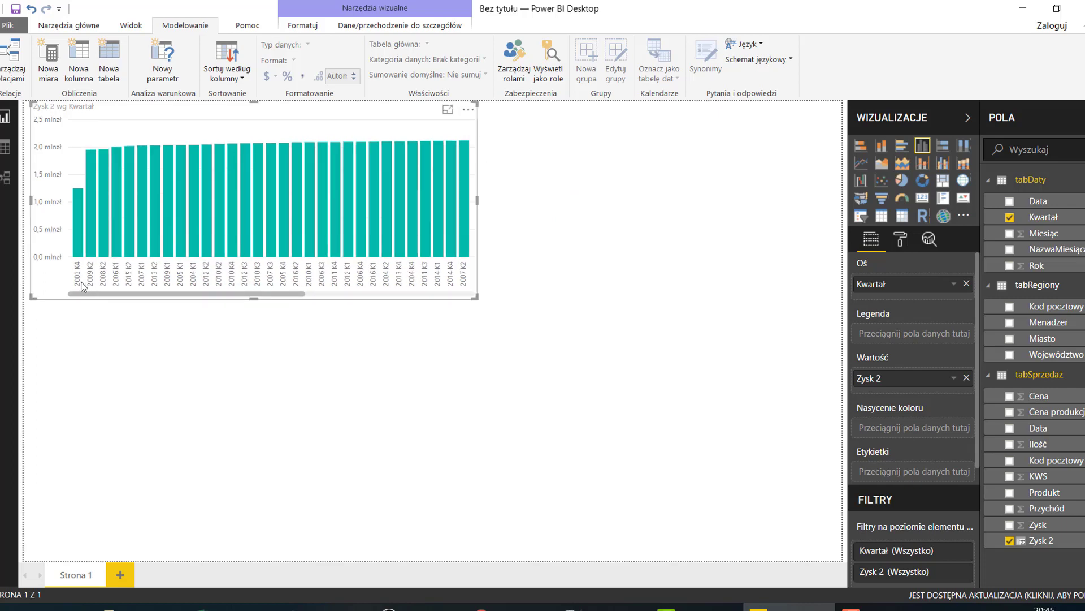
left_click(475, 297)
left_click_drag(488, 311, 486, 308)
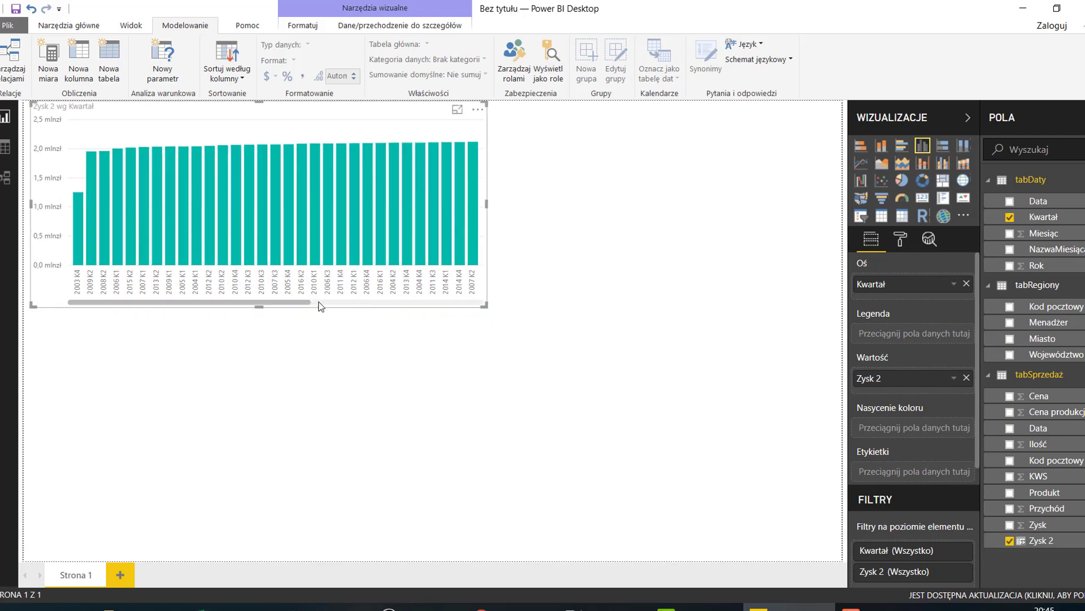
left_click_drag(286, 302, 475, 310)
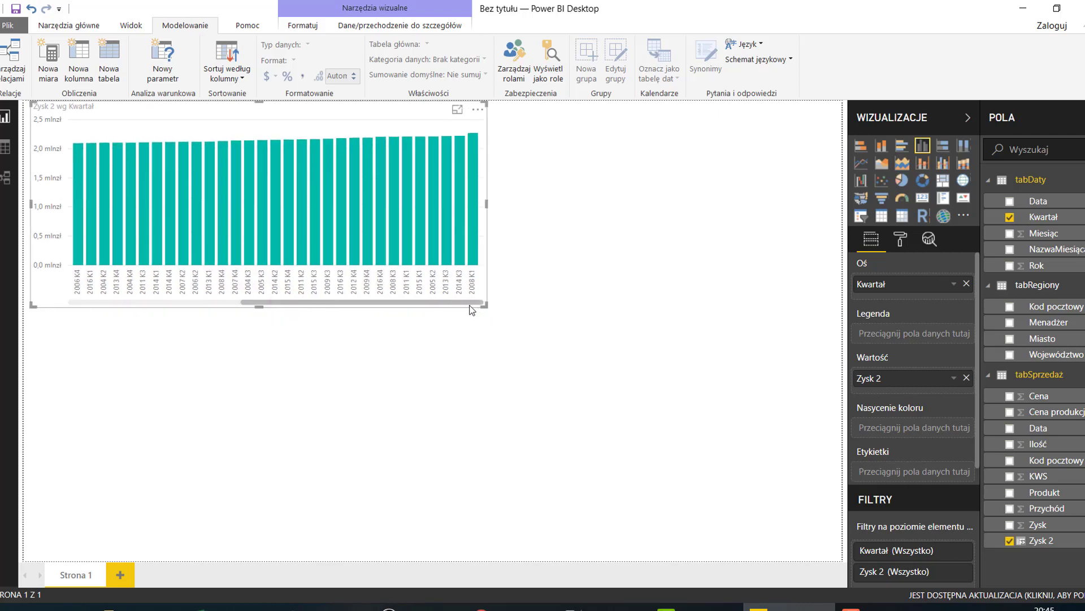
left_click_drag(467, 304, 155, 300)
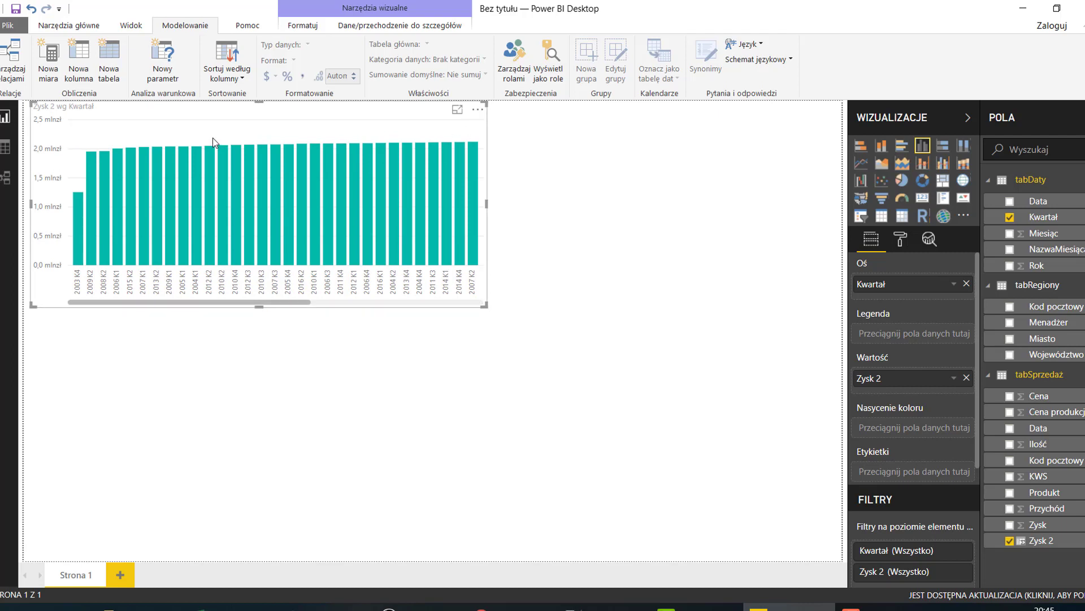
left_click(237, 283)
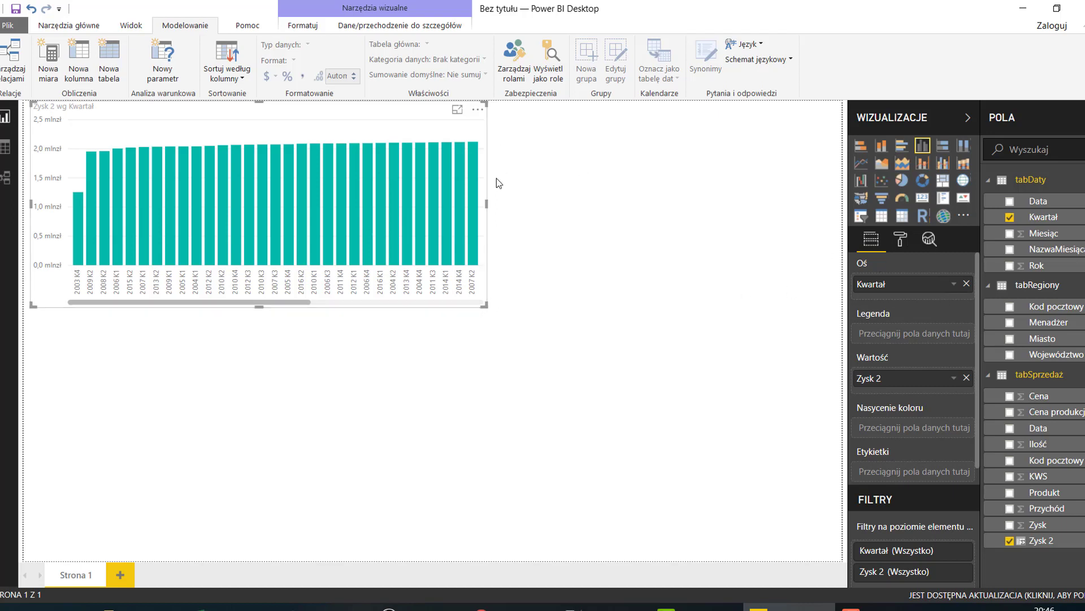
Sort the Zysk 2 chart chronologically by Kwartał from 2003 K4 and widen it.
left_click(955, 284)
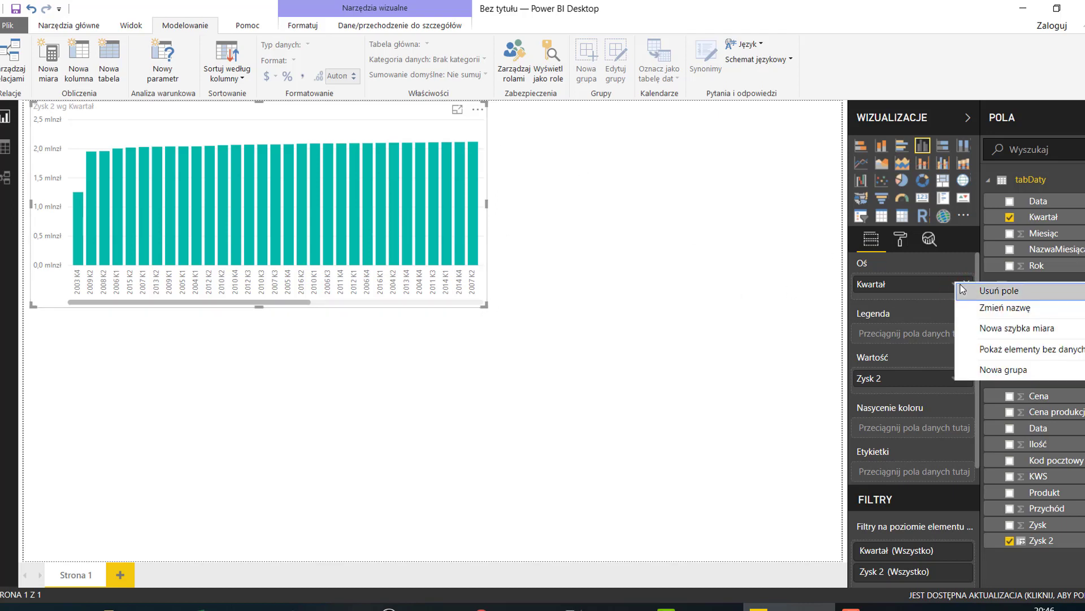
left_click(542, 360)
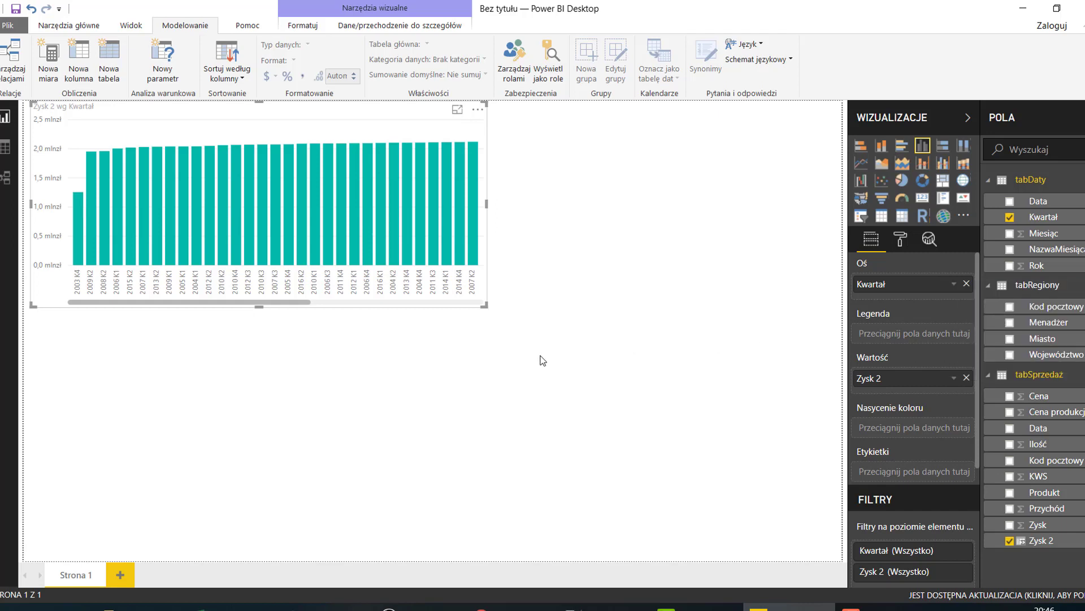
left_click_drag(486, 203, 333, 201)
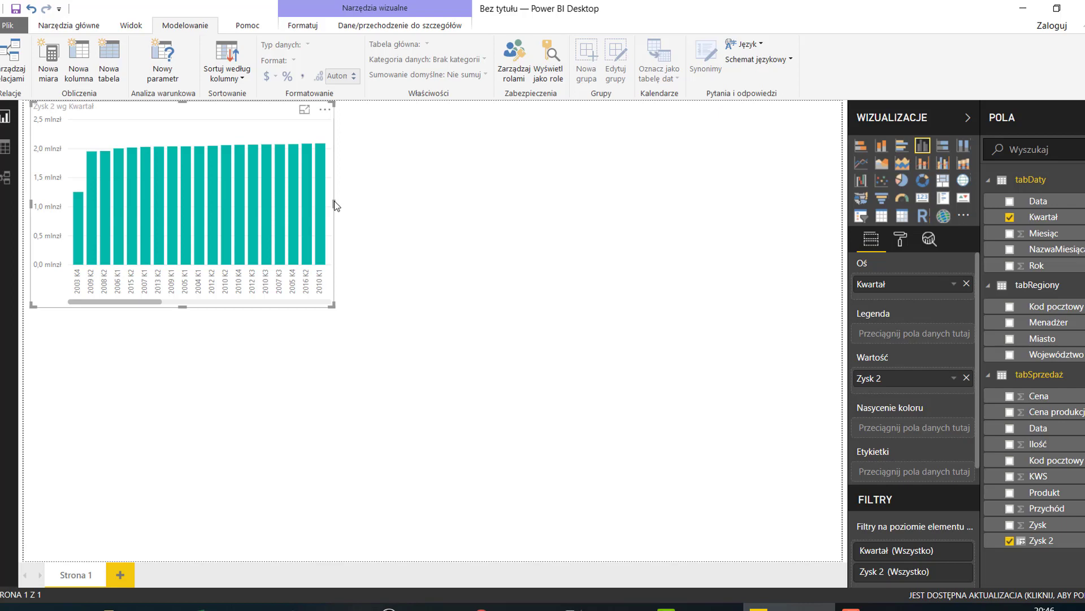
left_click(324, 109)
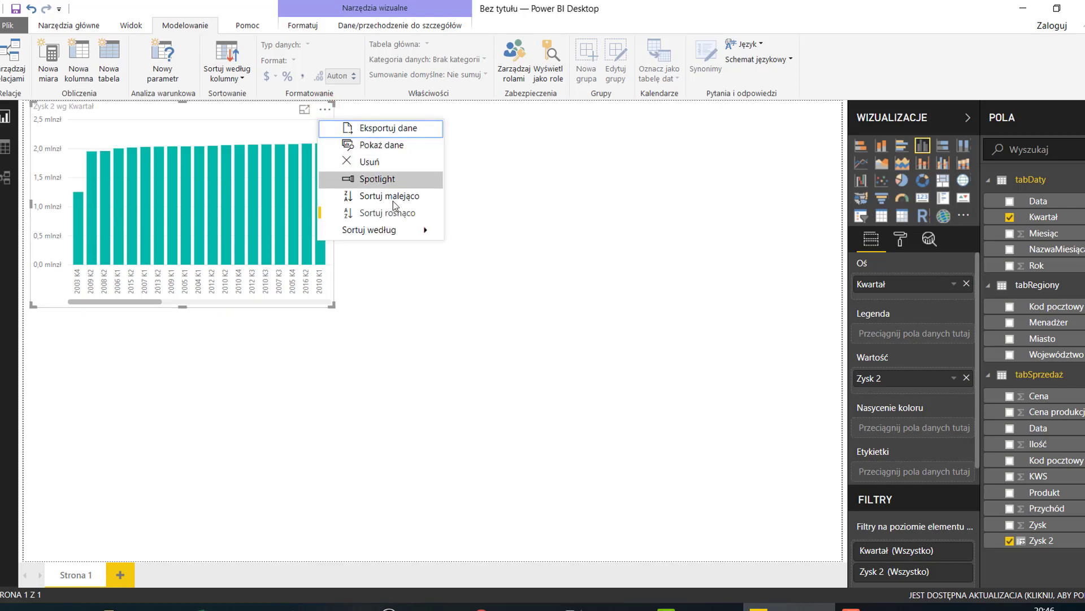
mouse_move(369, 229)
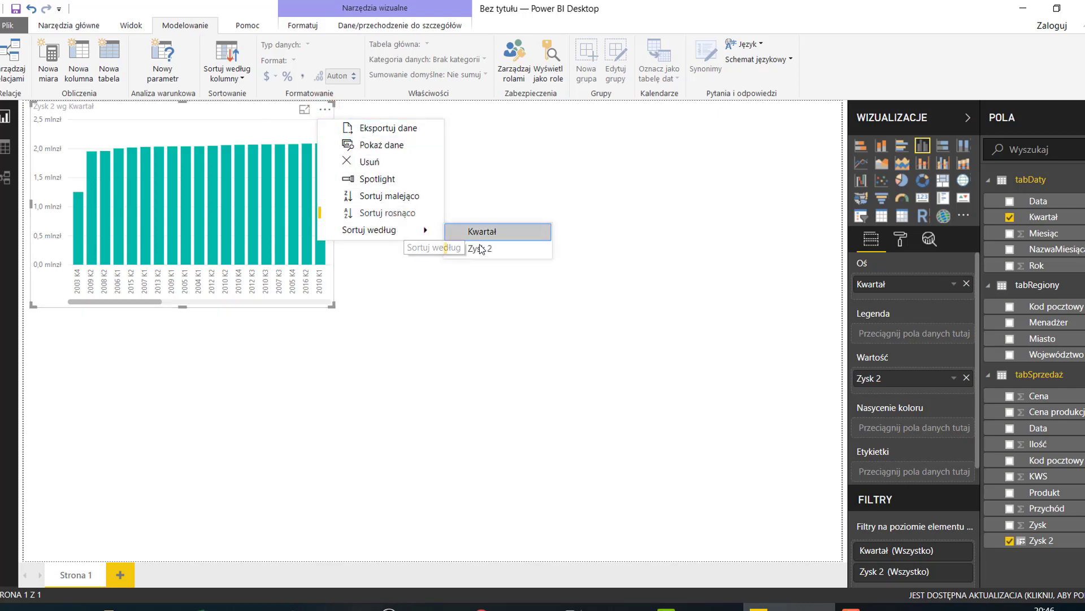
left_click(488, 234)
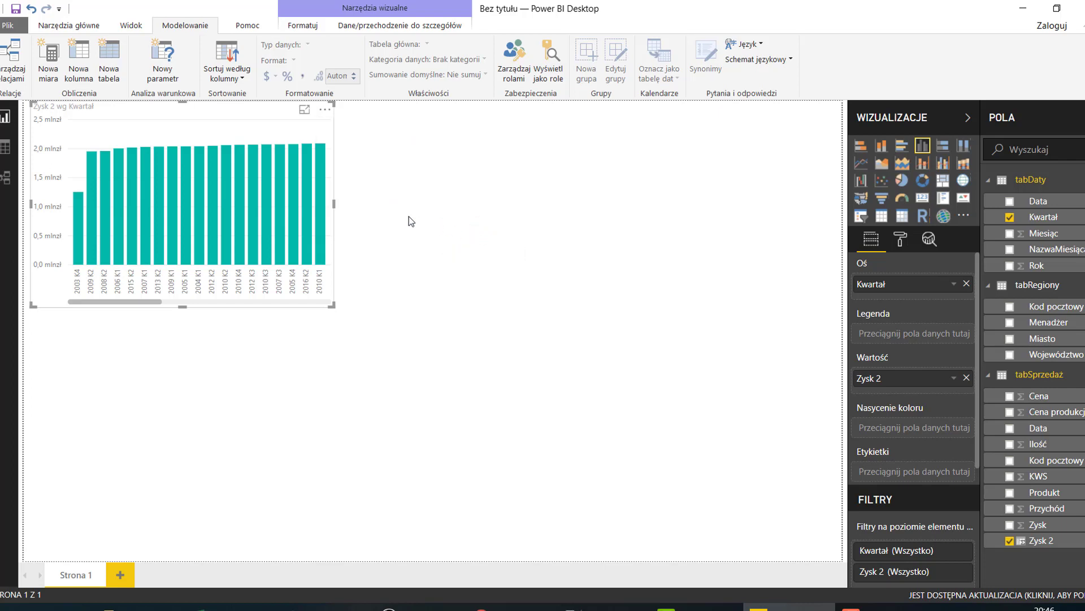
left_click_drag(334, 203, 340, 205)
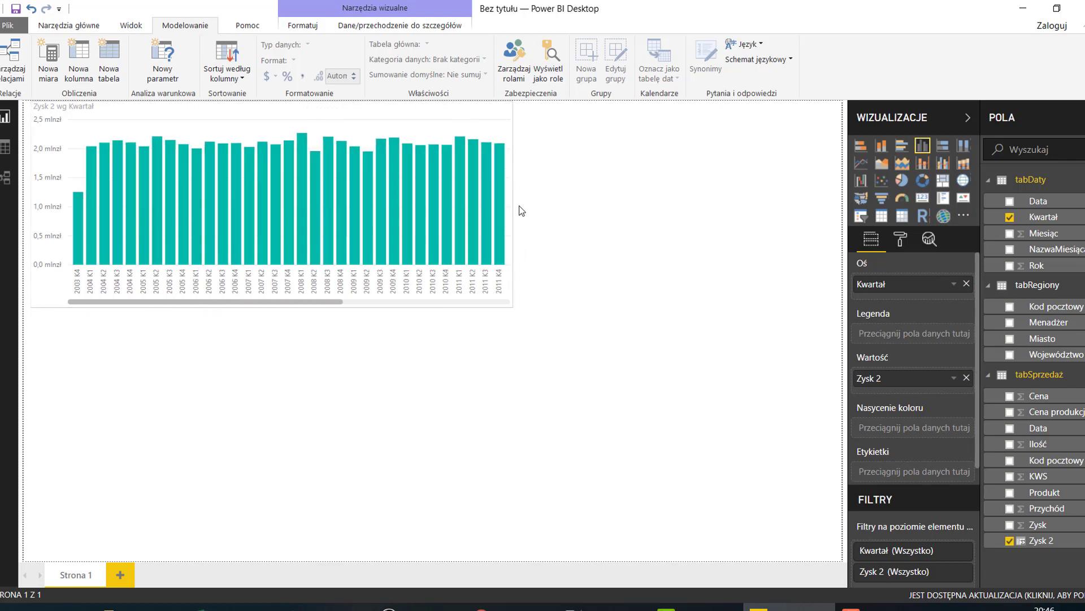
left_click_drag(468, 212, 513, 204)
left_click(504, 110)
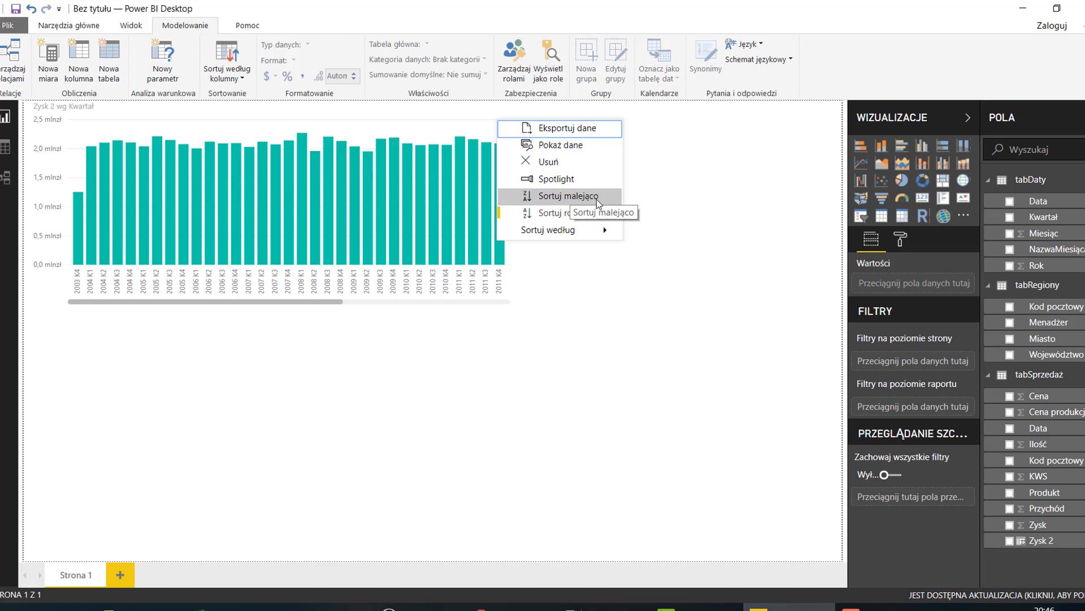
mouse_move(548, 230)
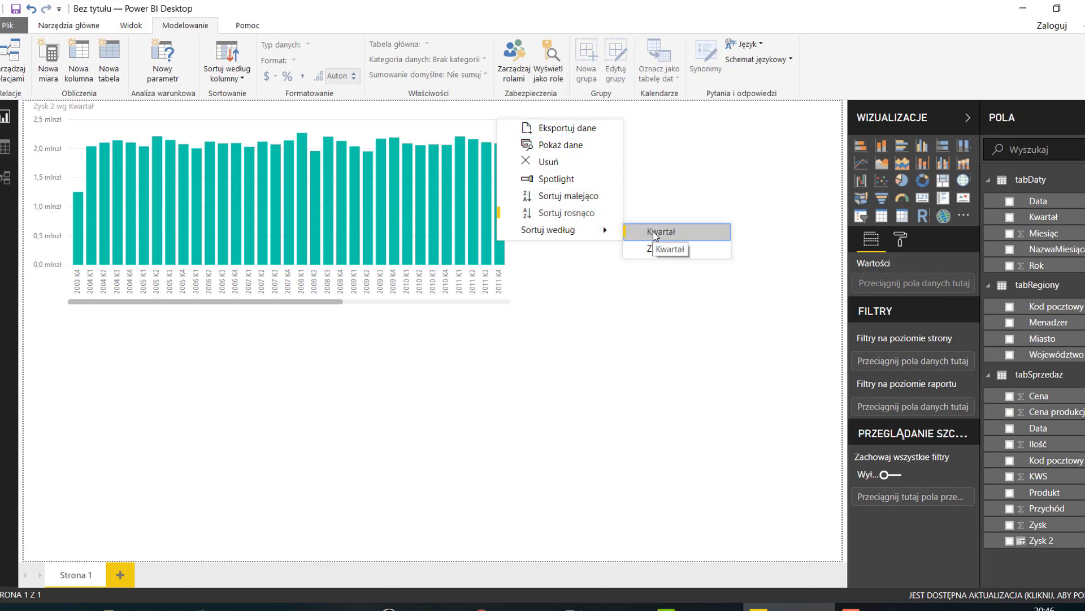
Narrow the Zysk 2 chart so quarters 2003 K4 through 2009 K3 are visible.
left_click(671, 180)
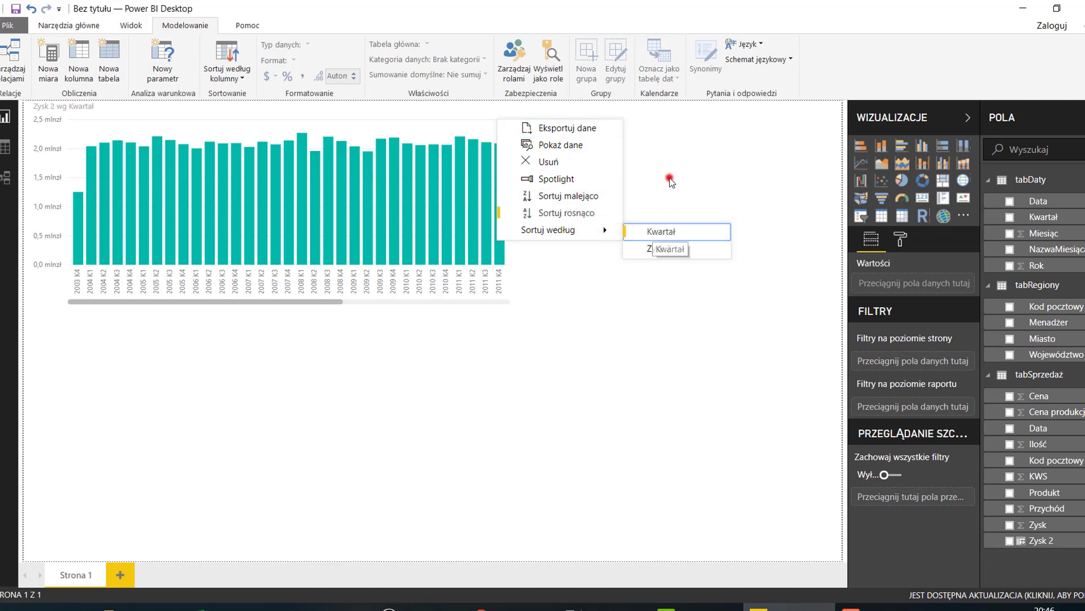
left_click(428, 109)
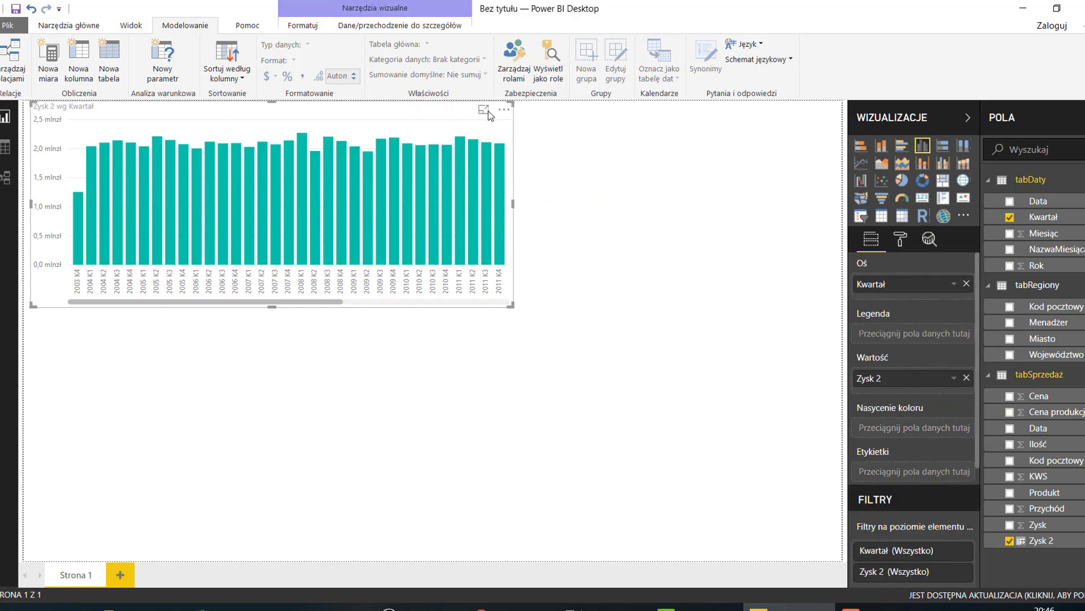
left_click(506, 111)
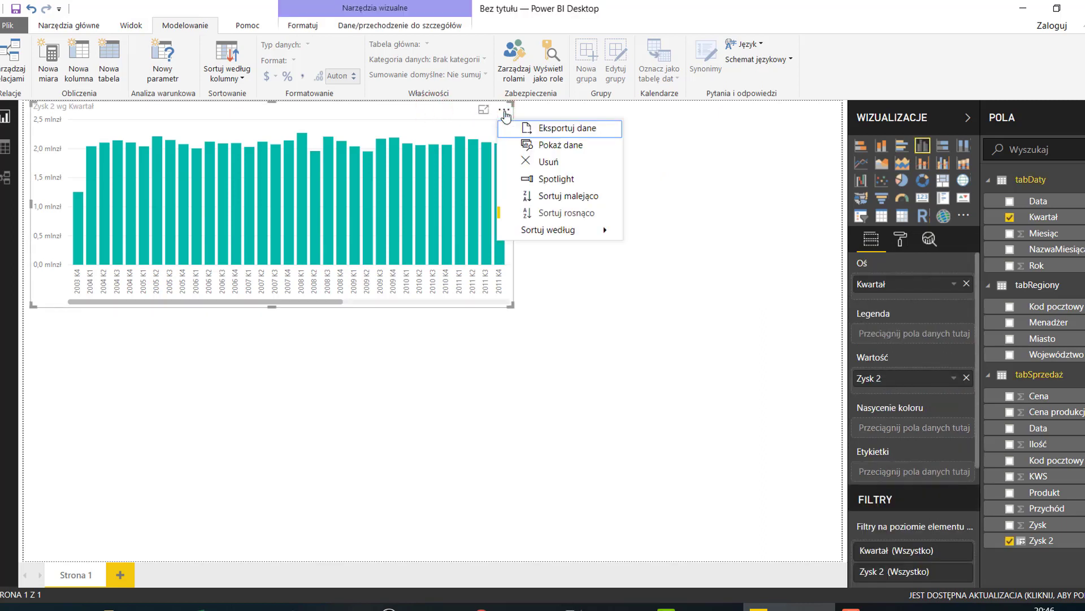
mouse_move(551, 230)
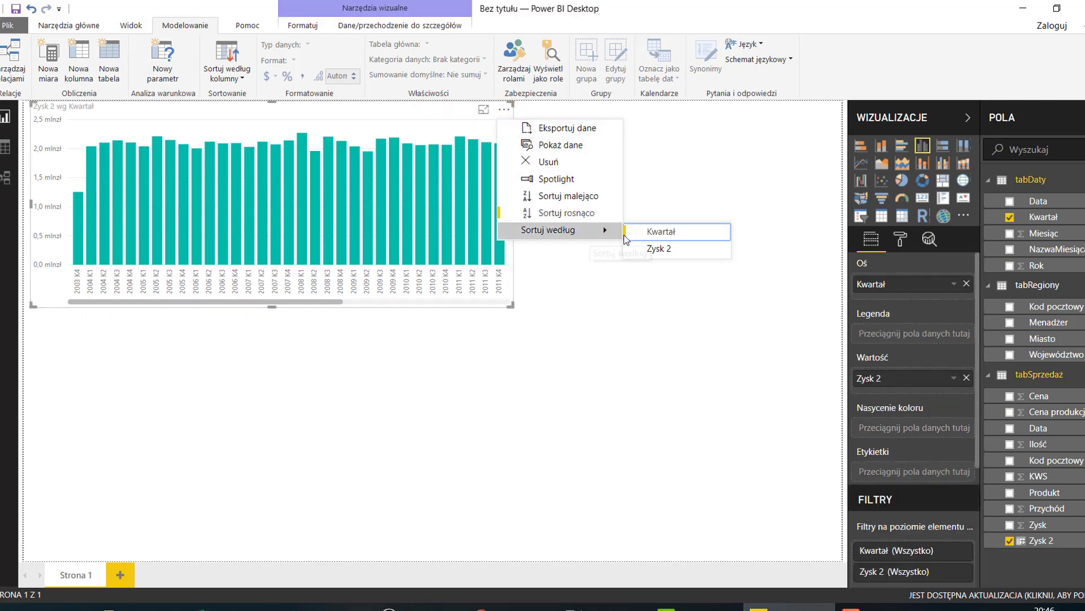
left_click(667, 179)
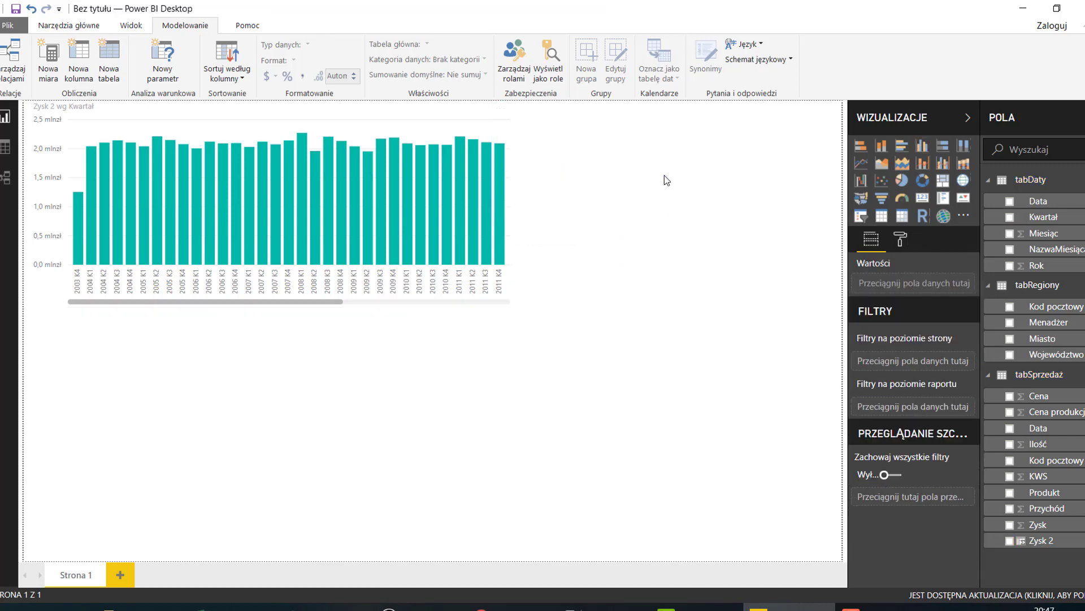
left_click(401, 115)
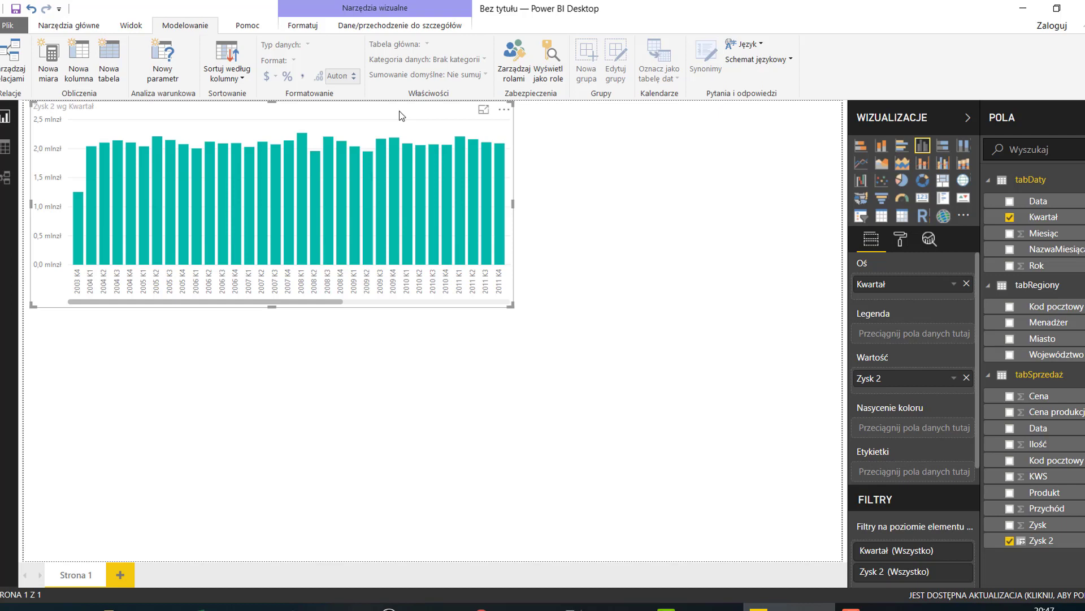
mouse_move(514, 203)
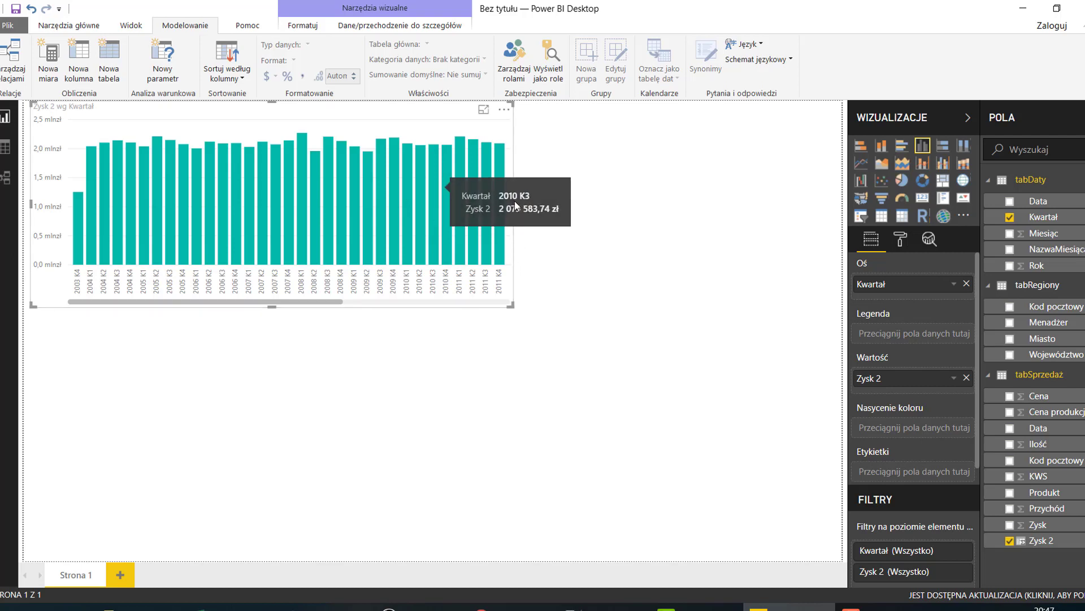
left_click_drag(515, 202, 396, 194)
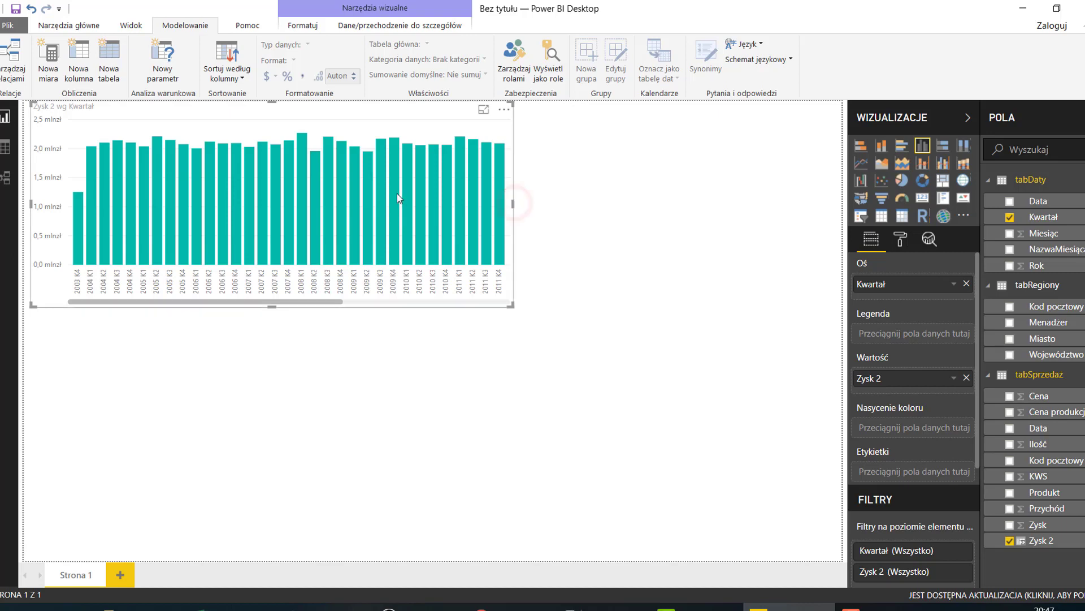
left_click(559, 206)
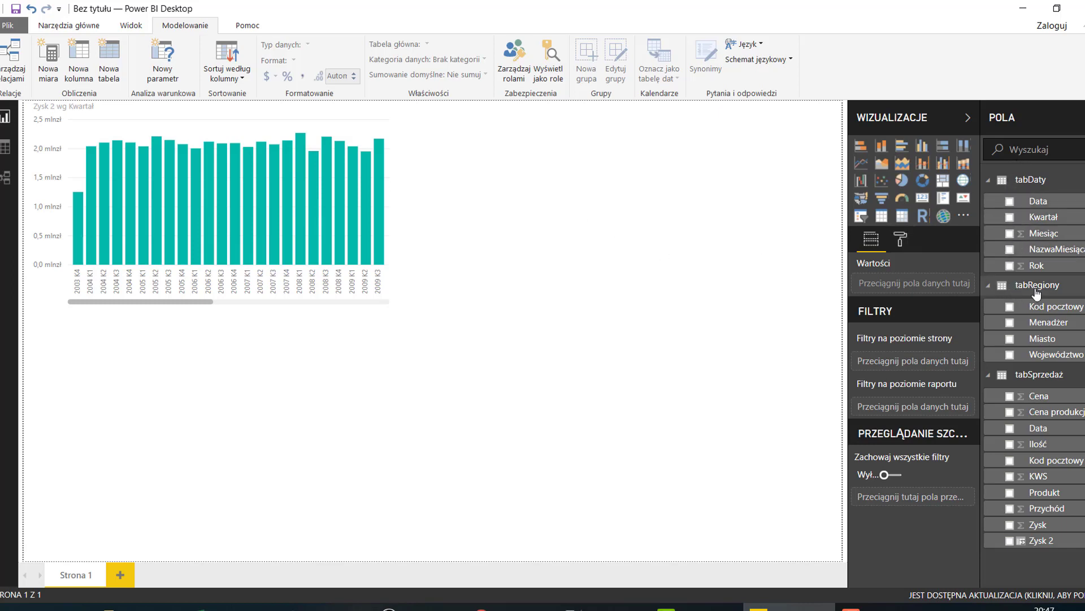
Add a taller Miasto city map below the chart and show the tabSprzedaż data table.
left_click(1010, 339)
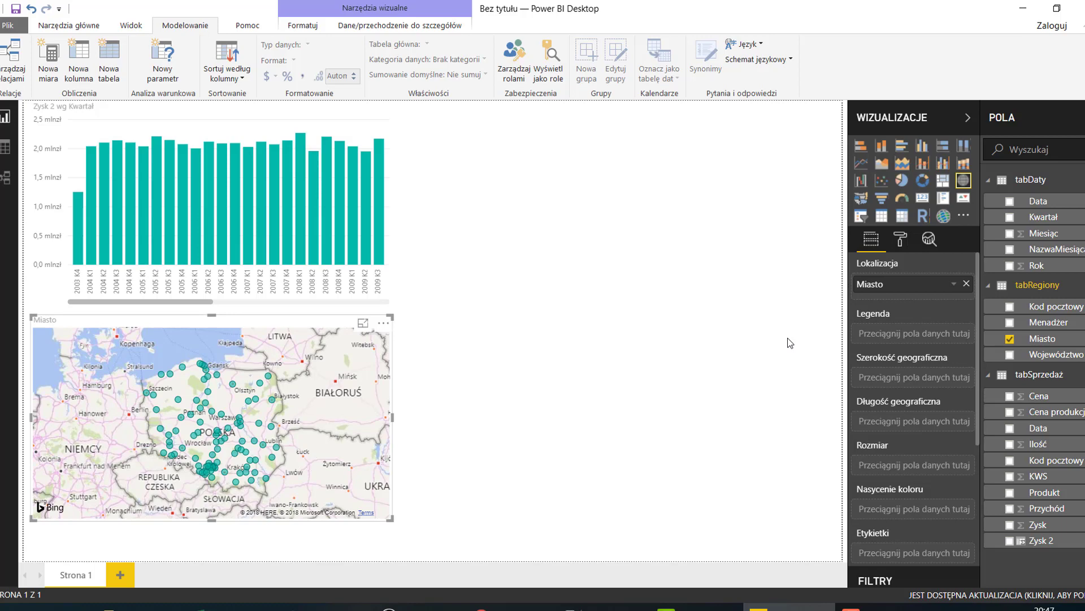
left_click_drag(211, 519, 211, 546)
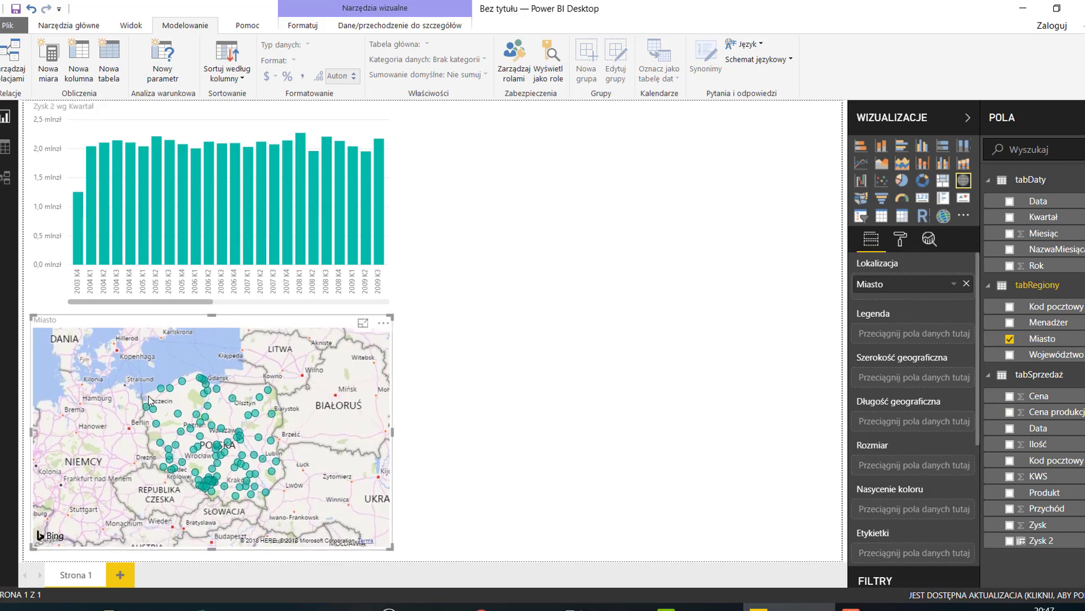
left_click(5, 147)
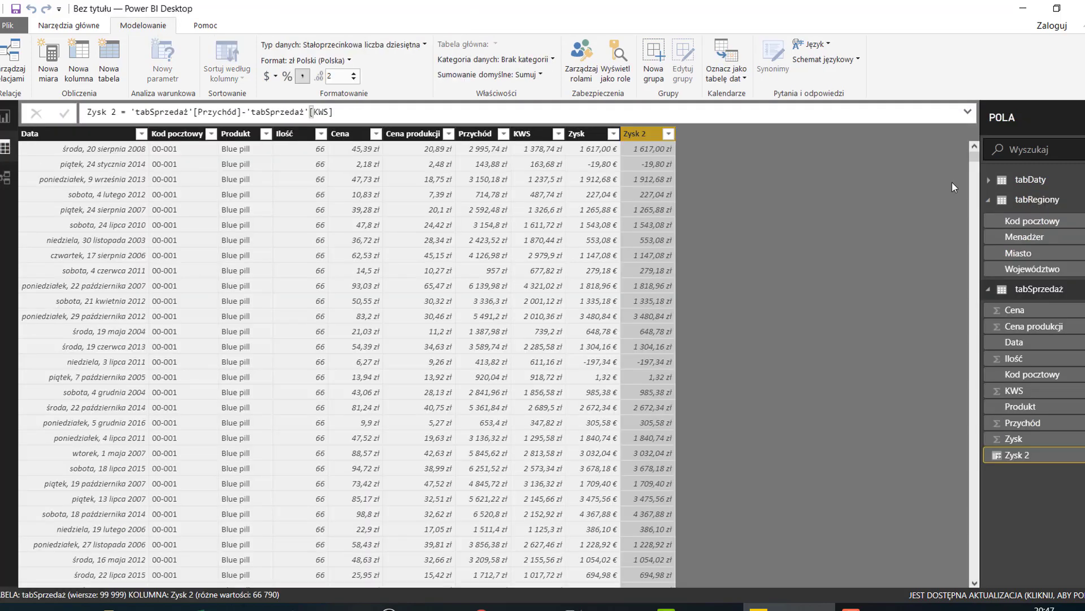
Give the tabRegiony Miasto column the Miasto data category, then return to the report page.
left_click(1049, 252)
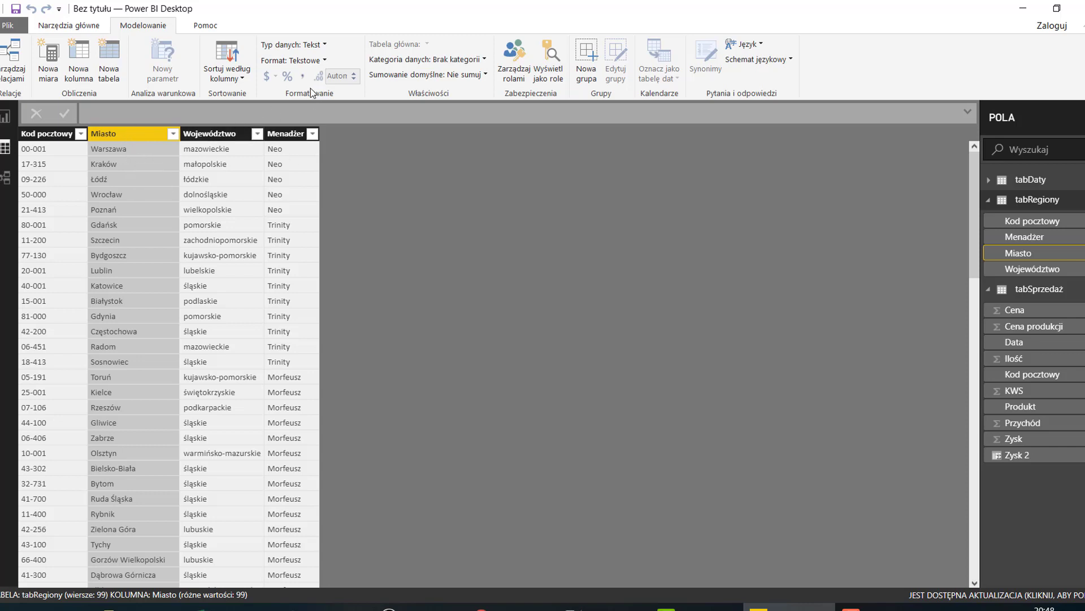
left_click(327, 61)
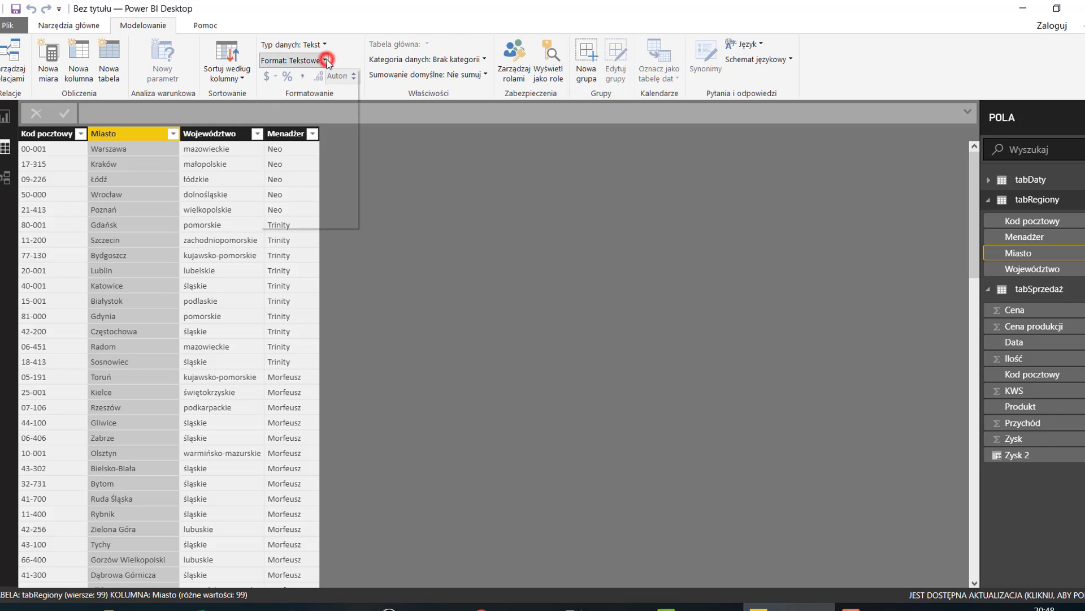
left_click(327, 59)
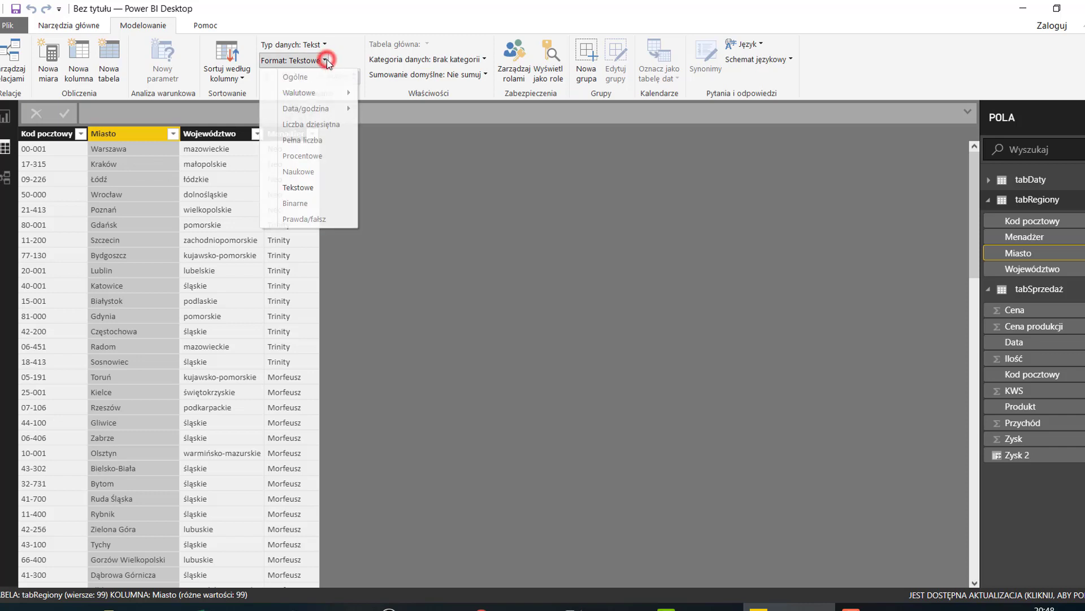
left_click(488, 61)
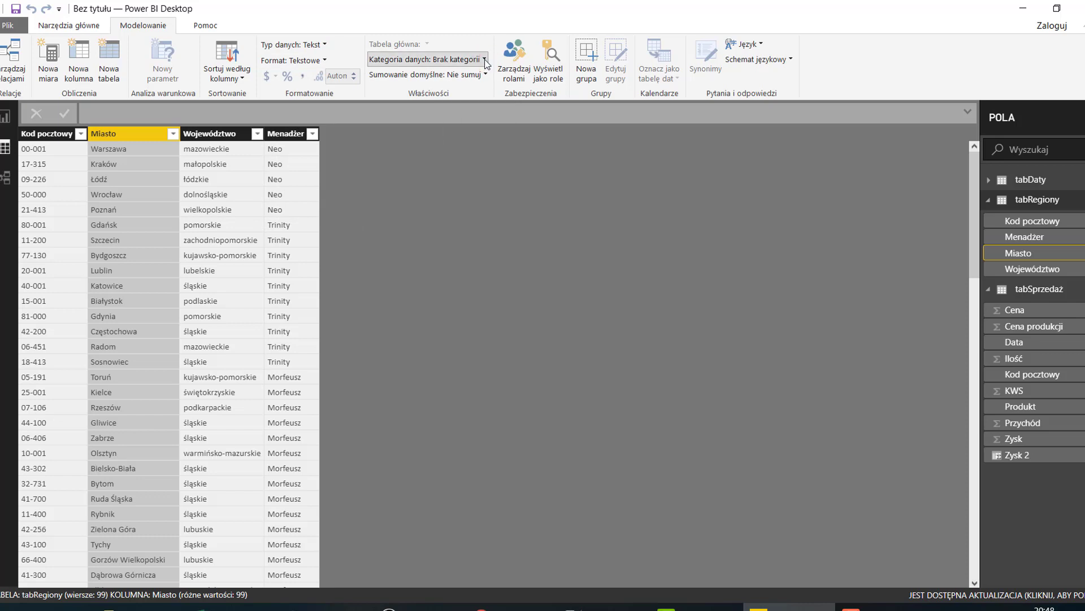
left_click(485, 61)
left_click(486, 61)
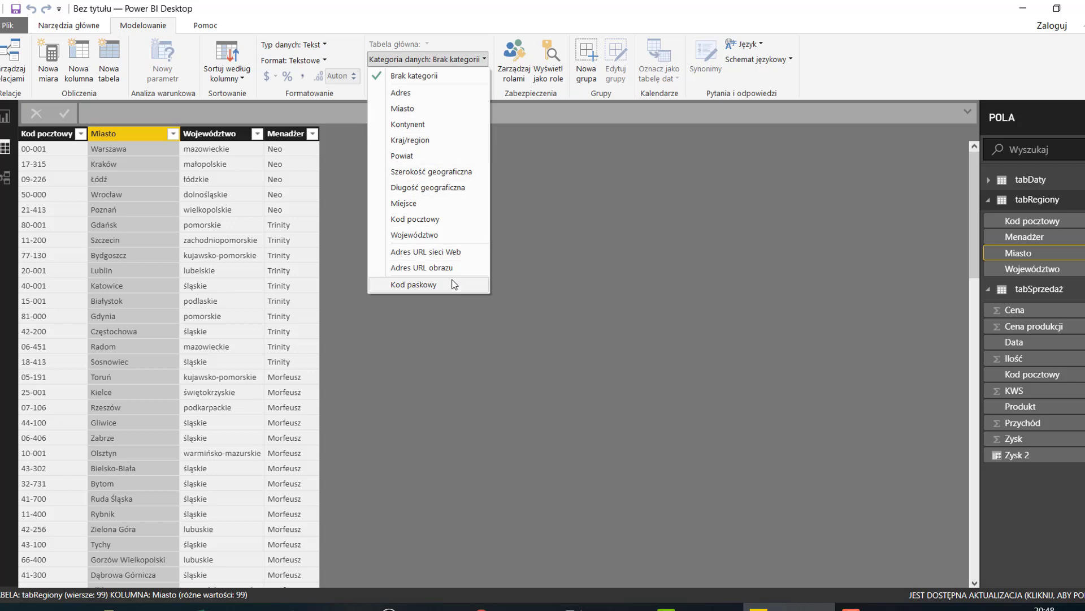
left_click(434, 107)
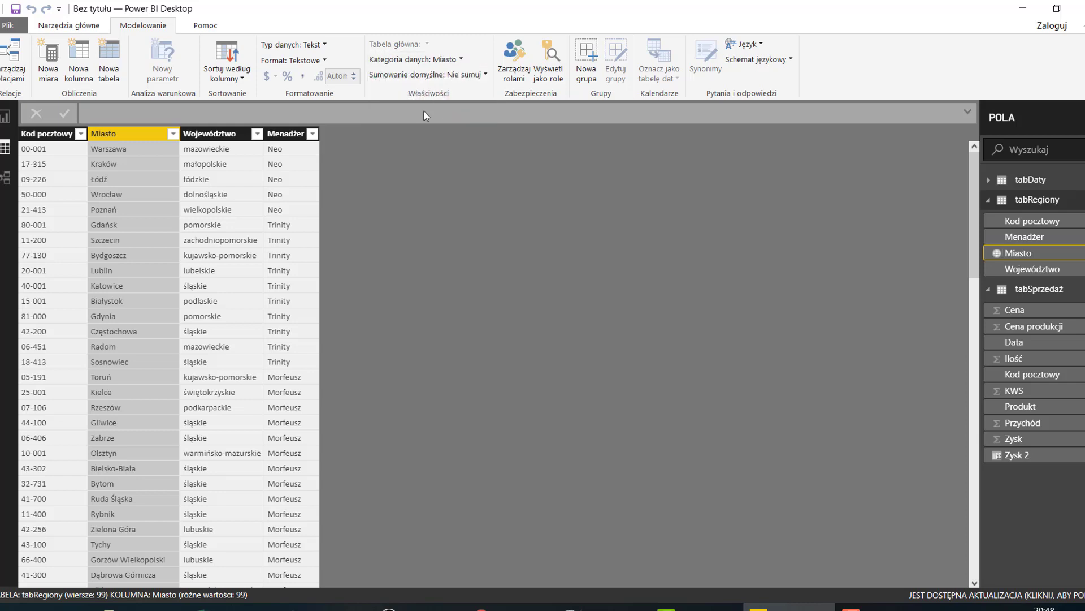
left_click(5, 116)
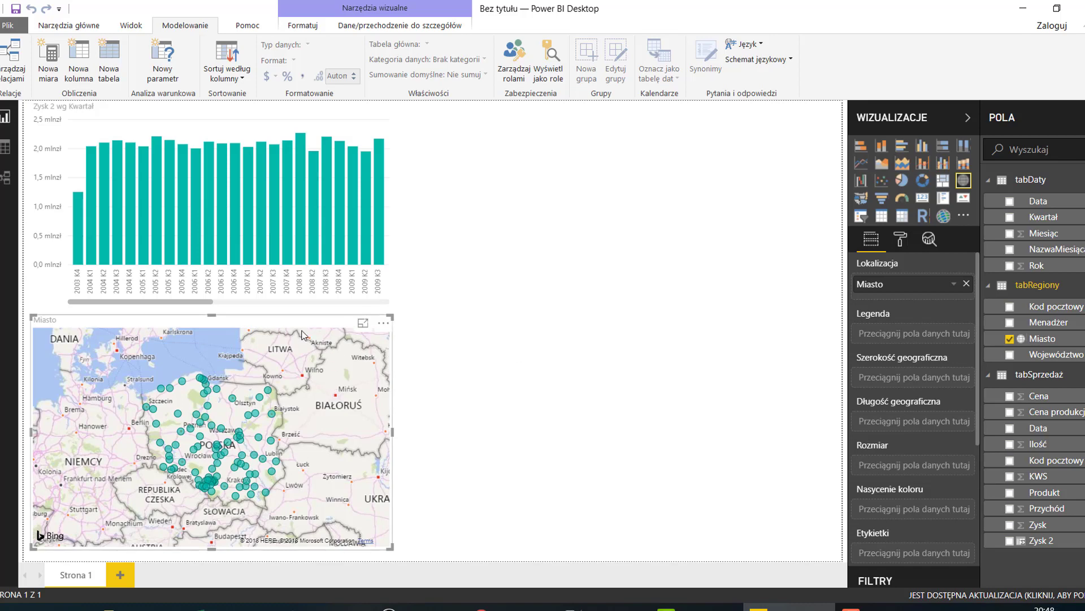
Move the map beside the chart, enlarge it, and split its markers by Produkt.
left_click_drag(308, 320, 684, 119)
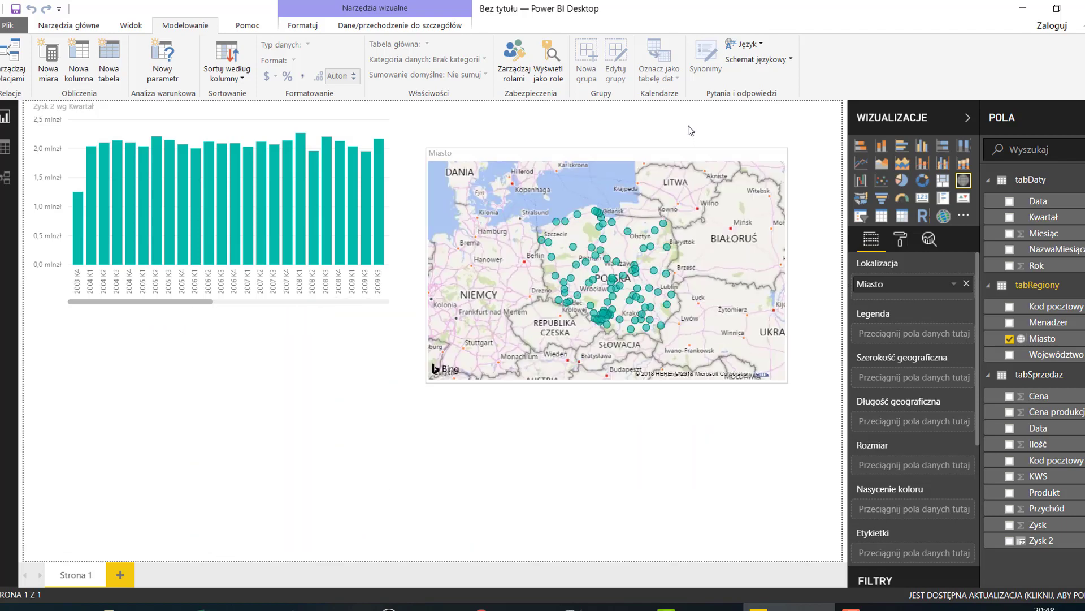
left_click_drag(767, 346, 820, 443)
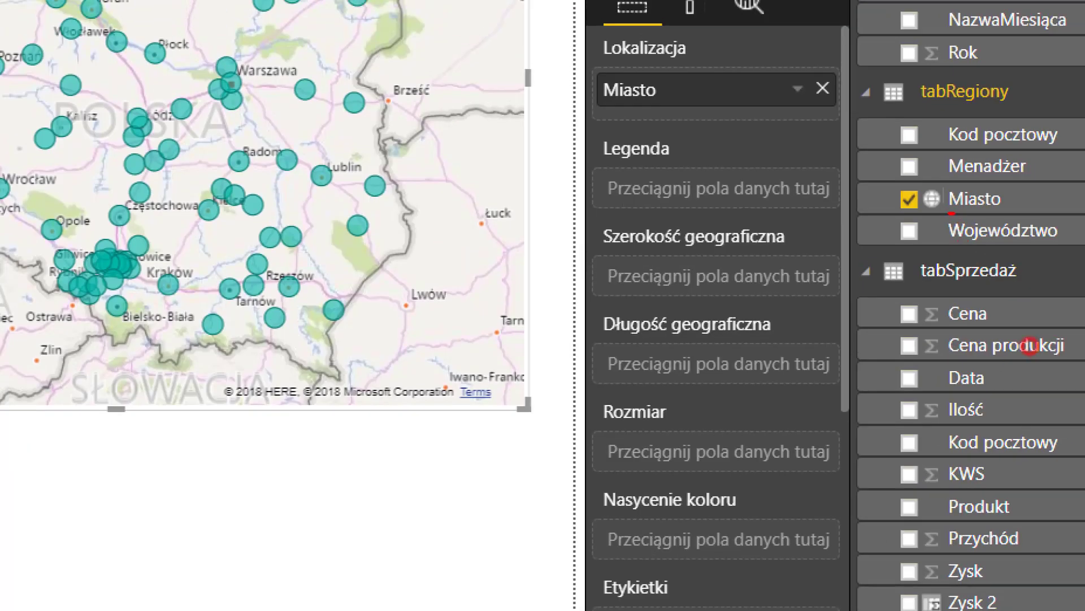
left_click_drag(951, 213, 1005, 215)
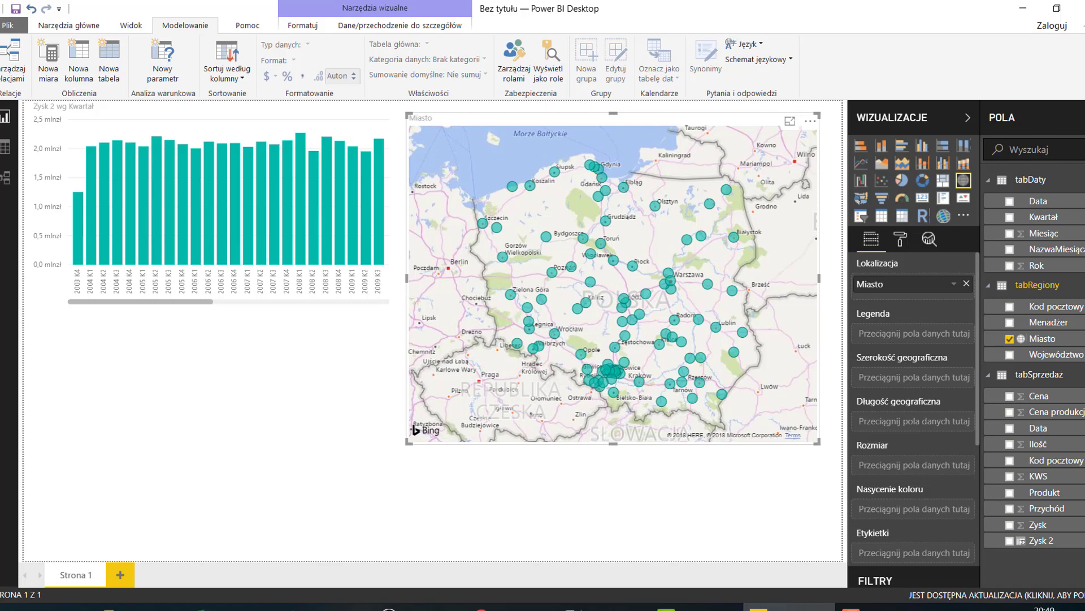
left_click(1010, 492)
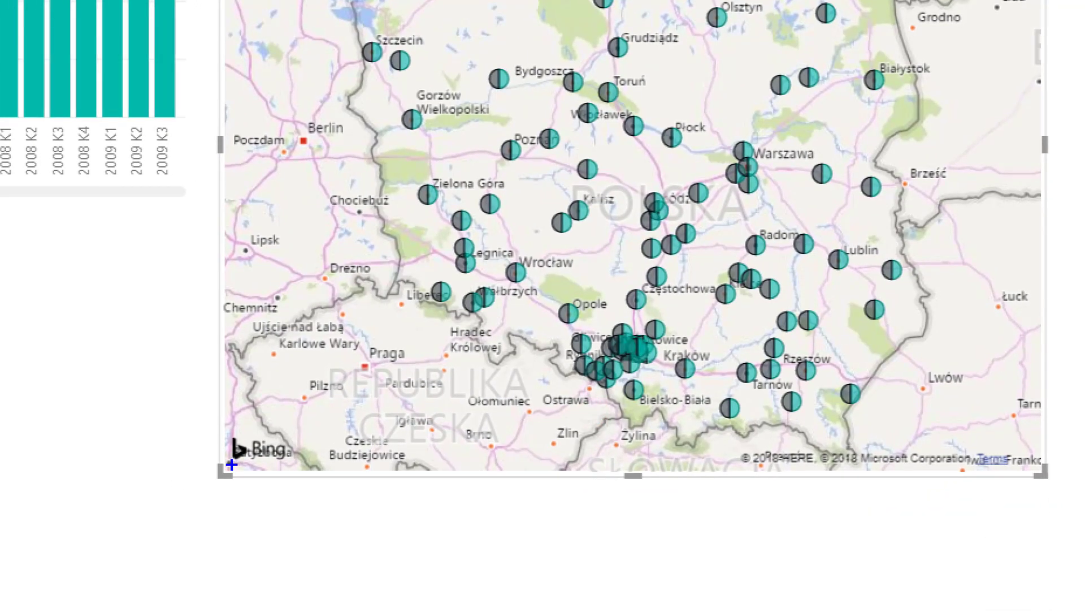
Check the Miasto field's data category and bring up the map's formatting options.
left_click_drag(232, 464, 294, 467)
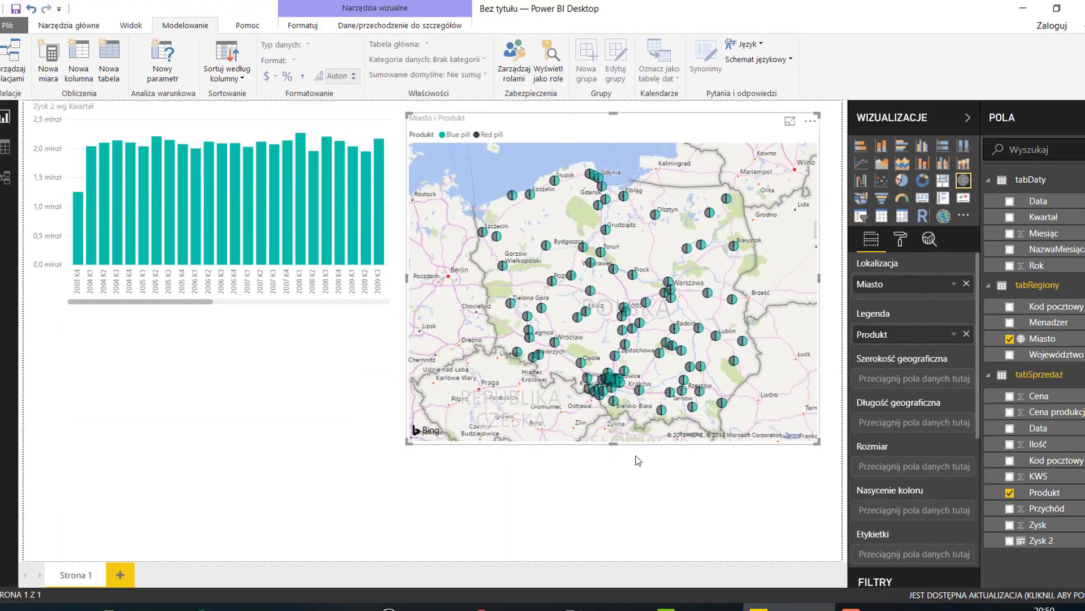
left_click(1067, 341)
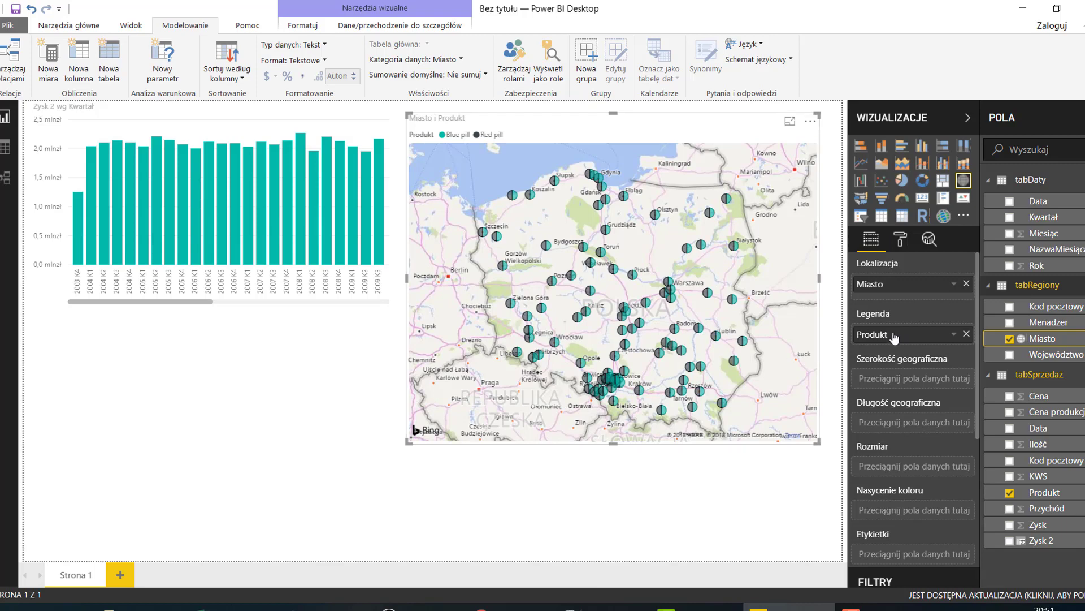
left_click_drag(858, 325, 923, 323)
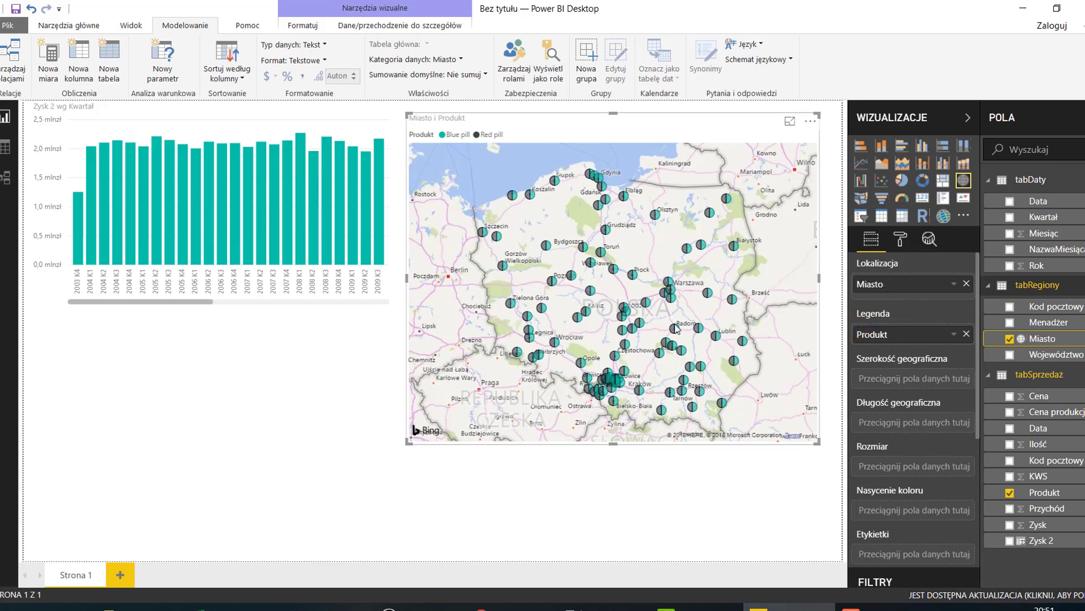
mouse_move(676, 328)
left_click(900, 239)
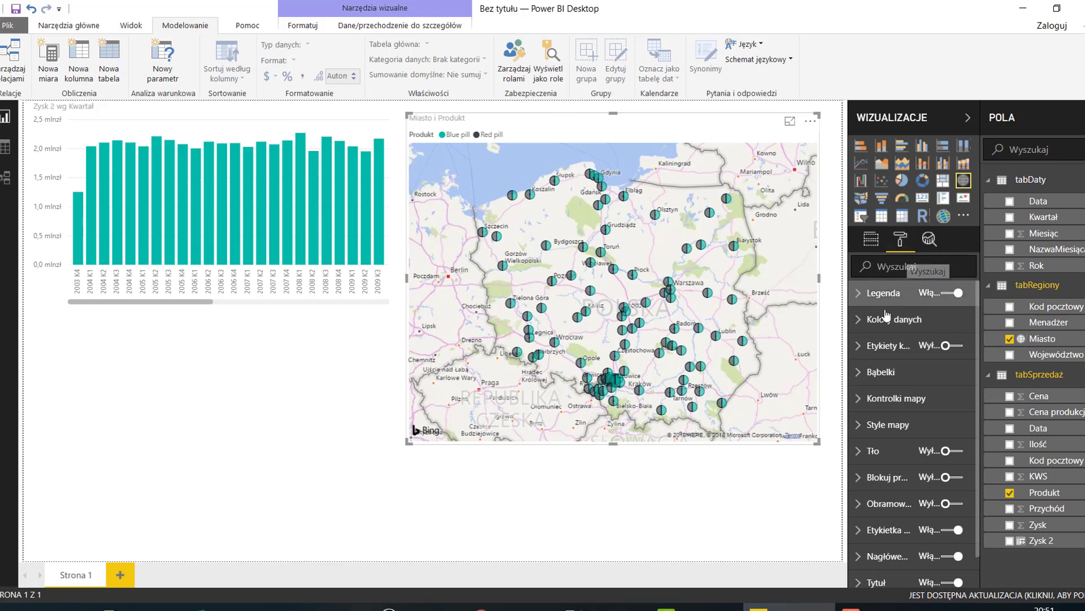
Color the map's Red pill markers red, keep Blue pill teal, and show the field wells again.
left_click(860, 293)
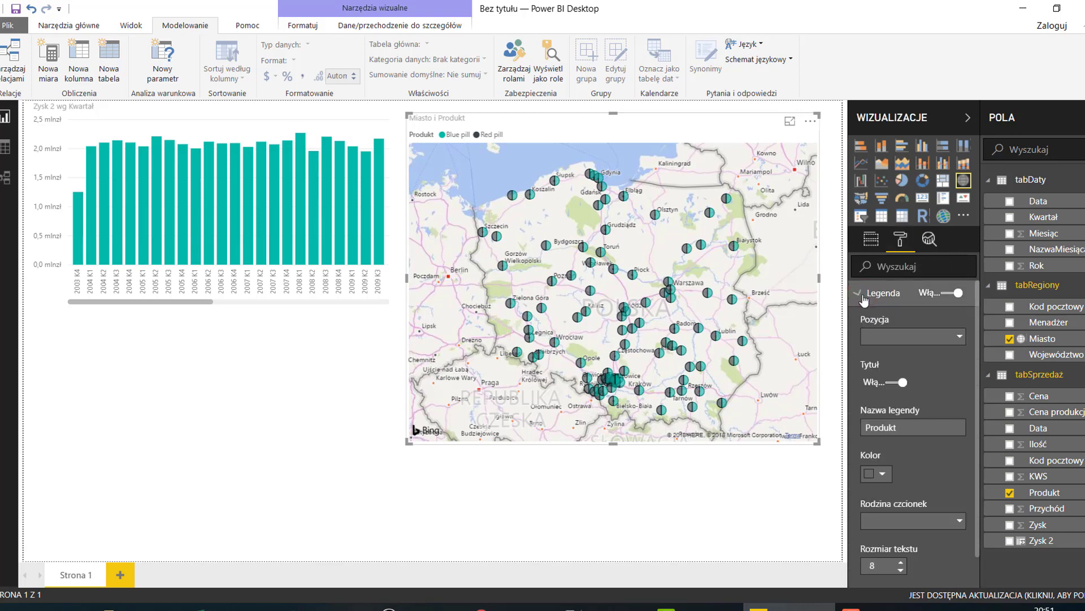
left_click(861, 293)
left_click(862, 320)
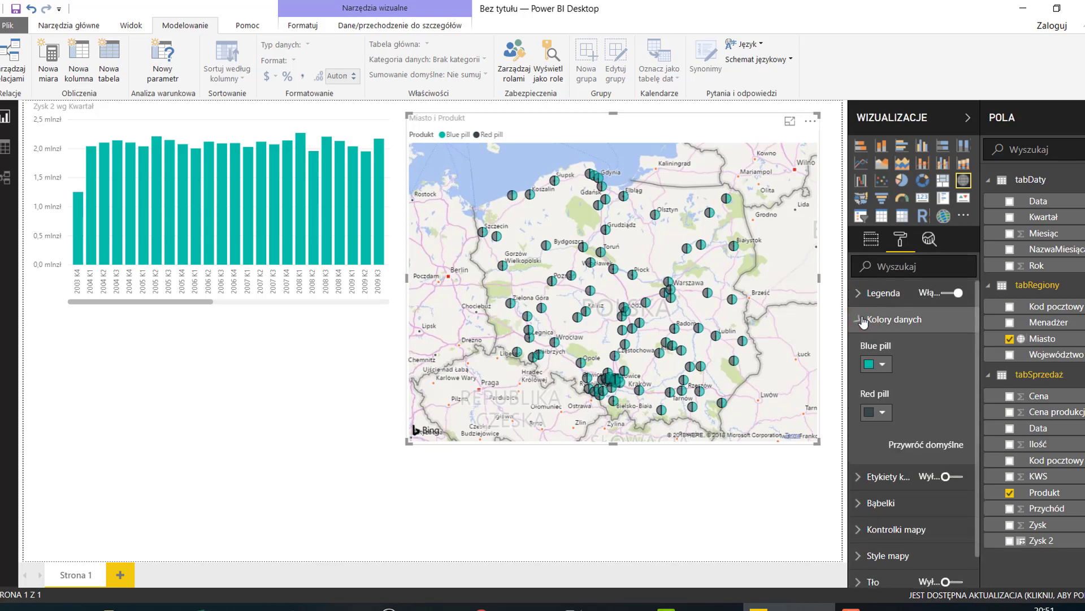
left_click(883, 365)
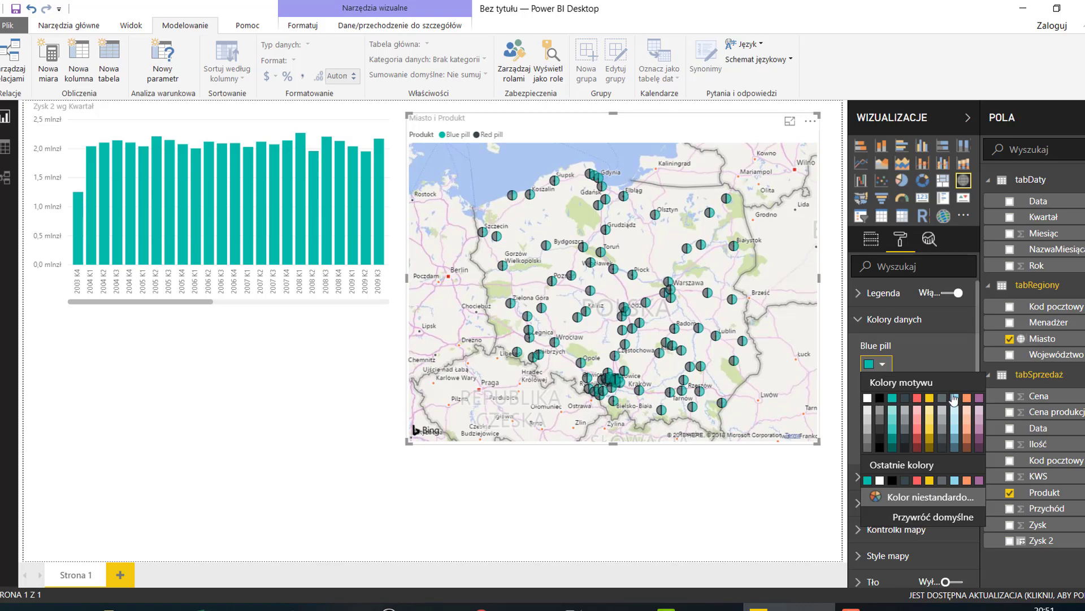
left_click(954, 397)
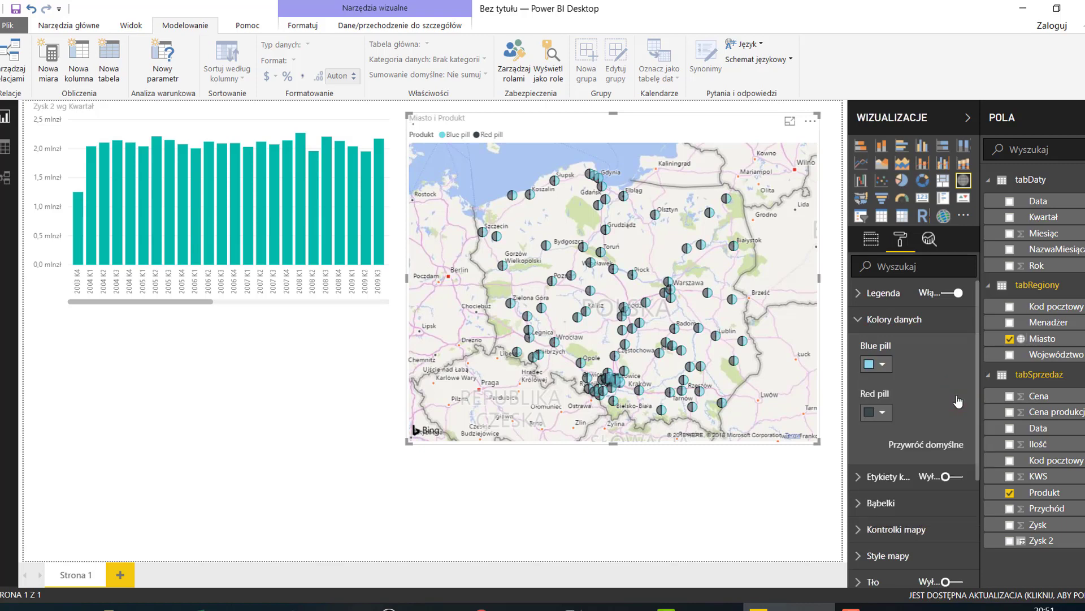
left_click(881, 412)
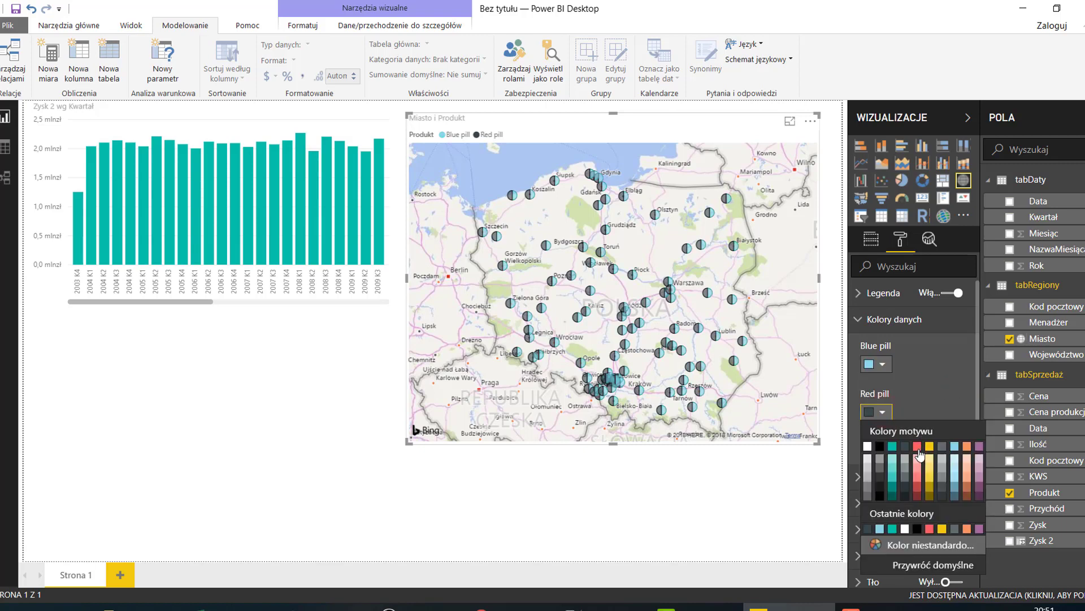
left_click(917, 446)
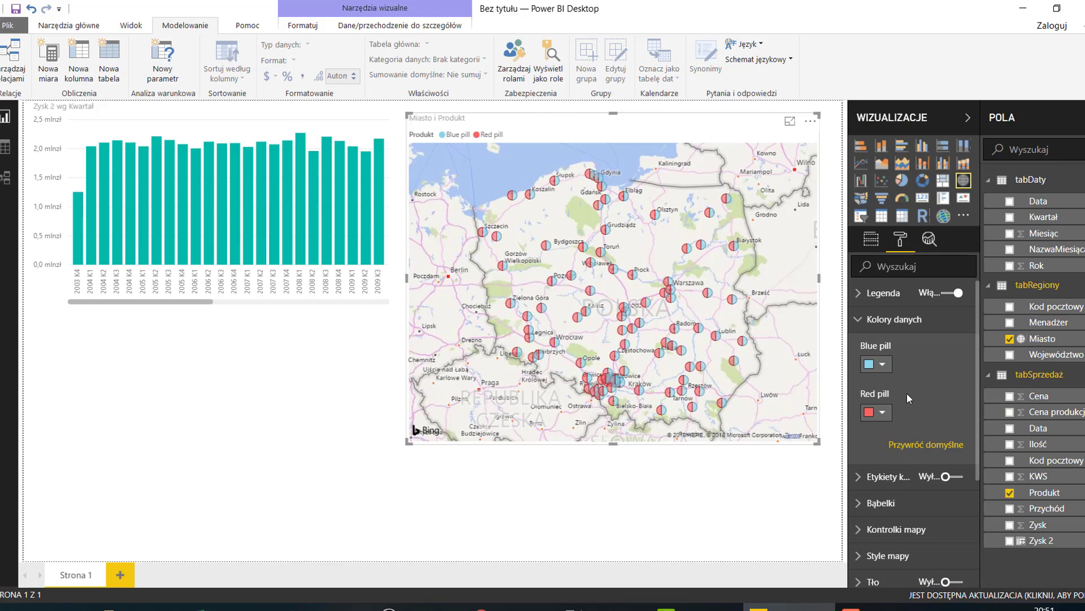
left_click(879, 364)
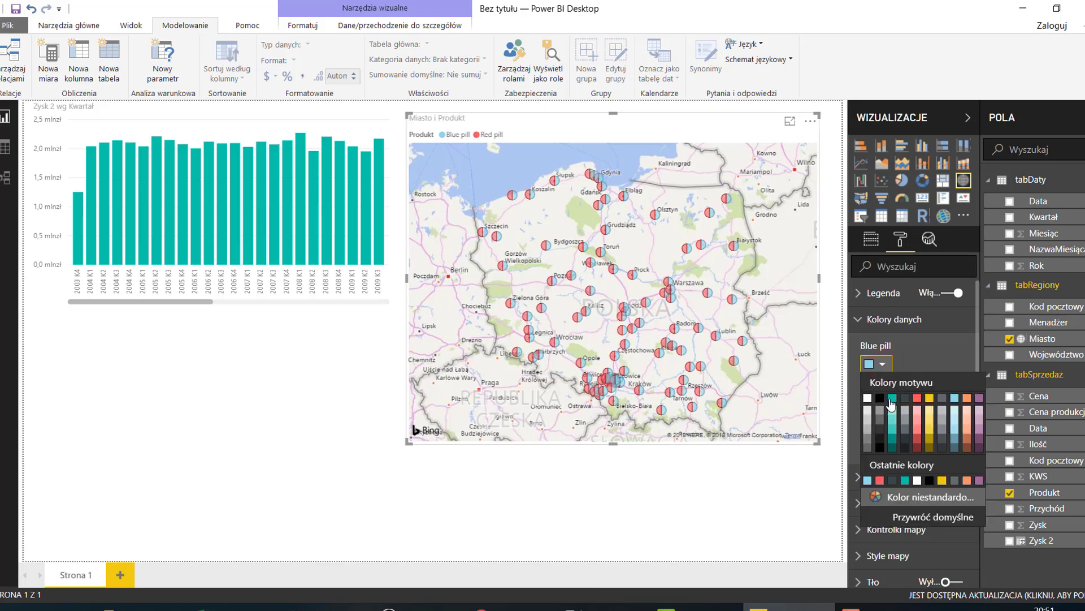
left_click(892, 399)
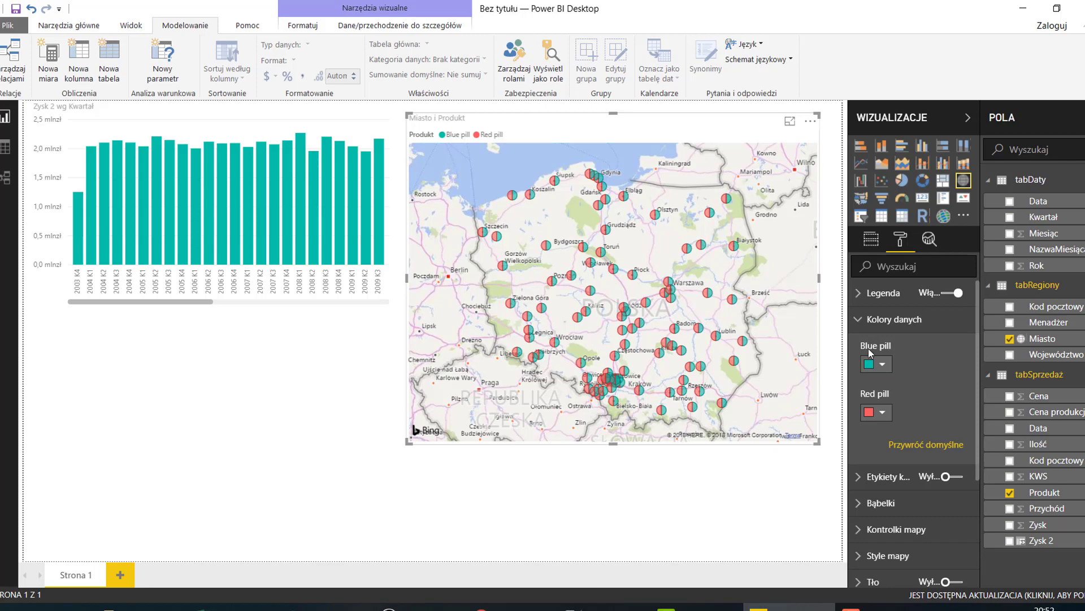
left_click(871, 242)
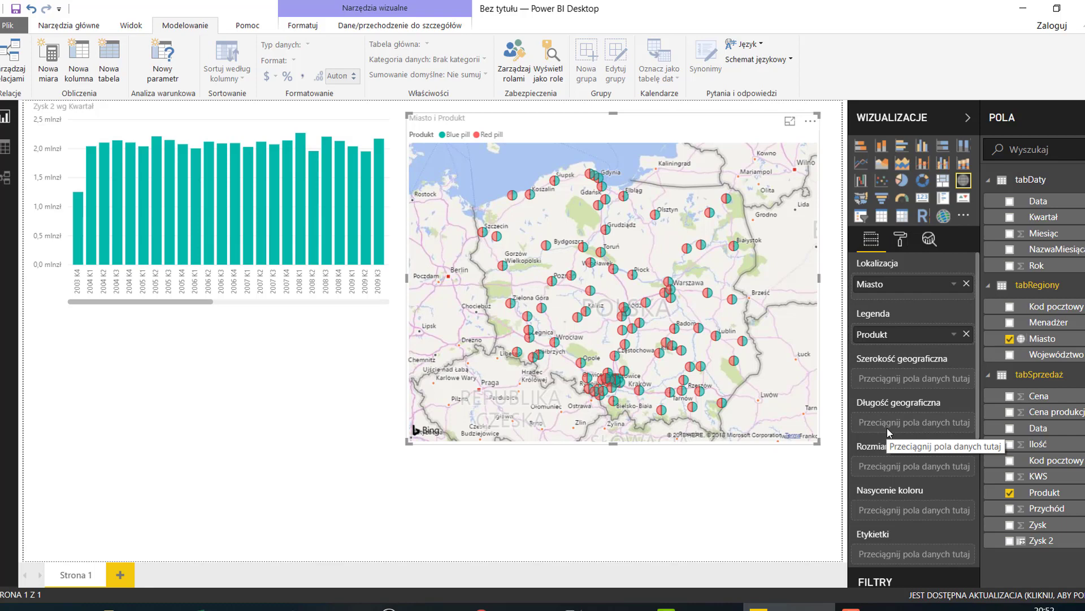
Size the map bubbles by Zysk 2, briefly trying Przychód as labels before removing it.
left_click(1011, 542)
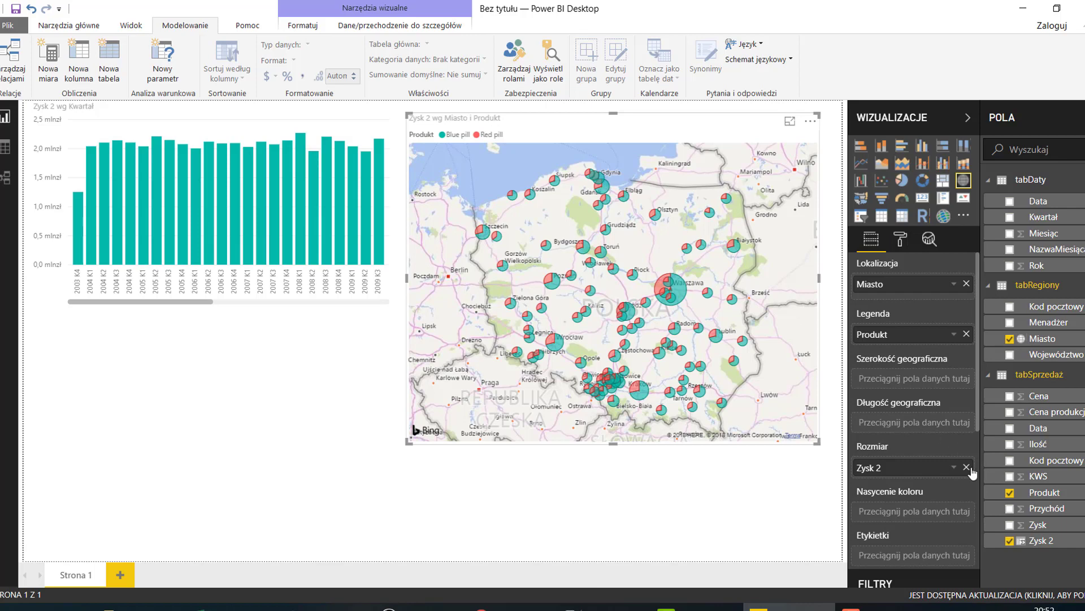
left_click(921, 467)
mouse_move(923, 449)
left_mouse_down()
mouse_move(905, 425)
mouse_move(912, 479)
left_mouse_up()
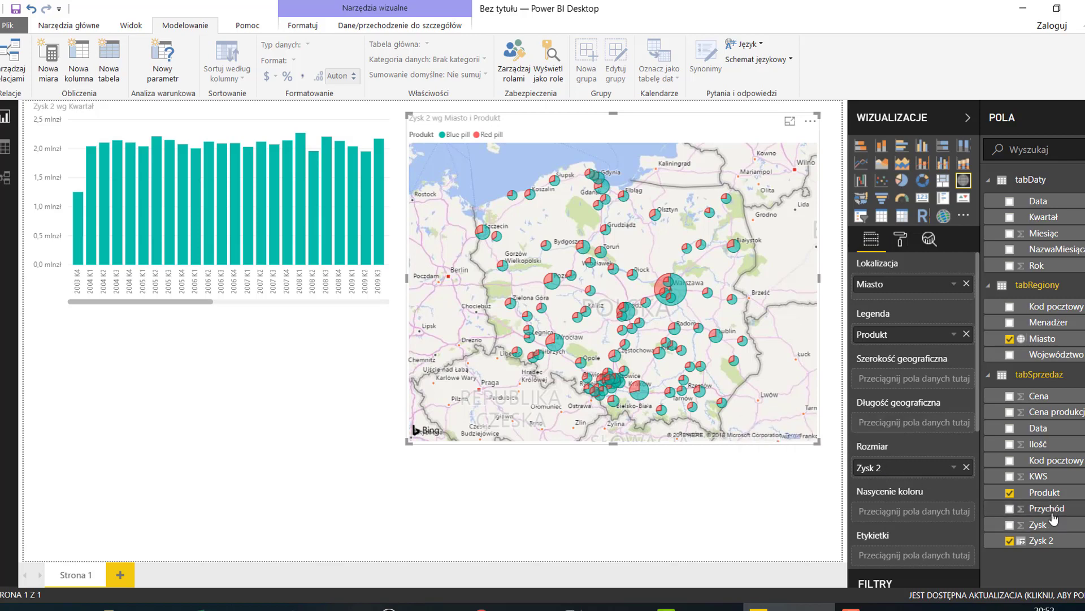
left_click_drag(1046, 508, 914, 514)
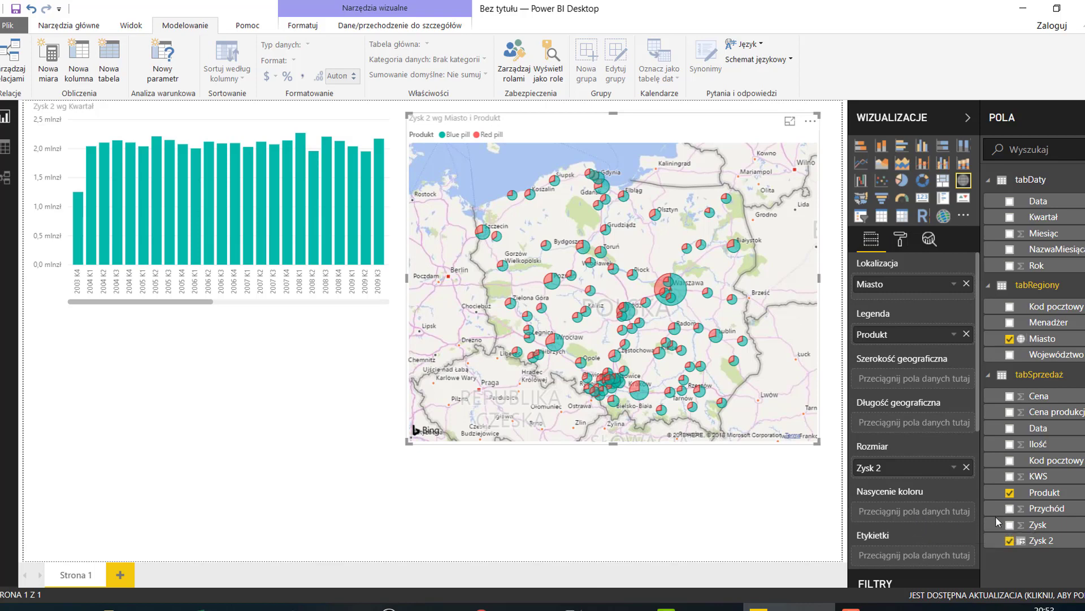
left_click_drag(1046, 509, 927, 514)
left_click(1010, 508)
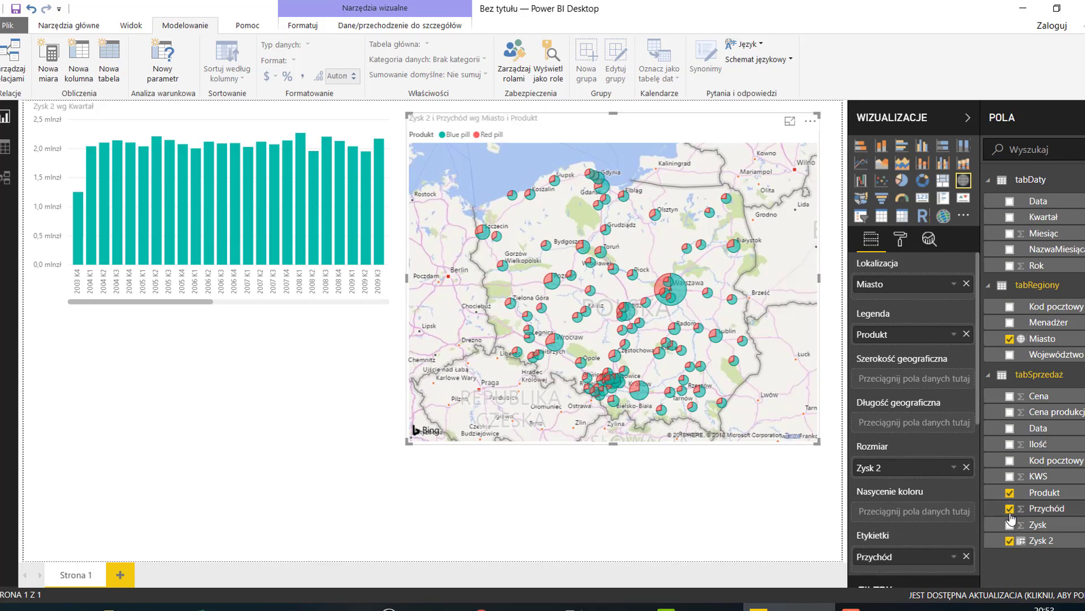
left_click(1010, 509)
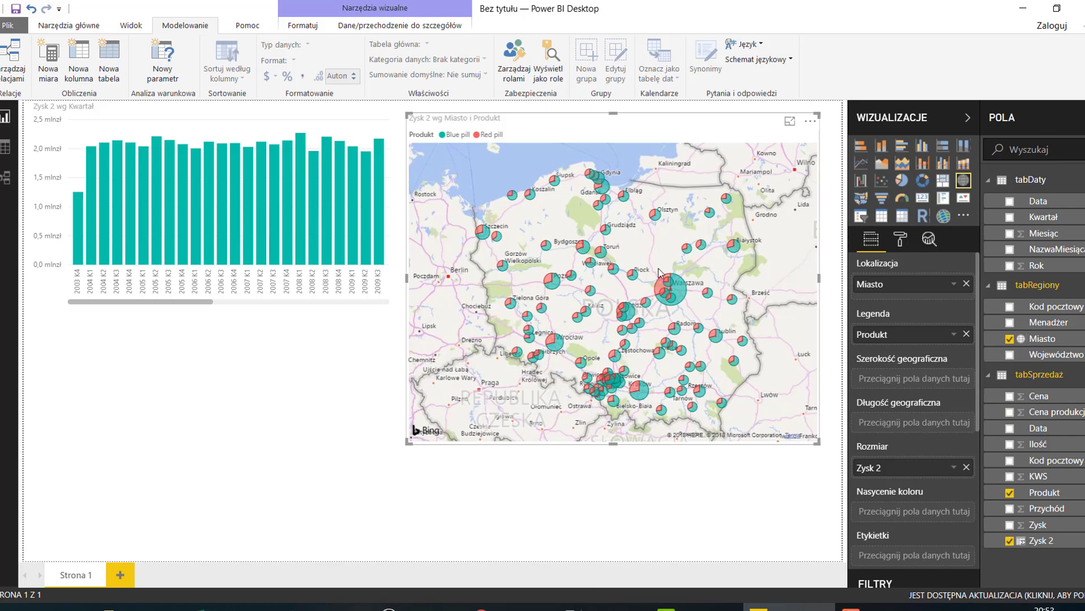
mouse_move(370, 255)
mouse_move(367, 212)
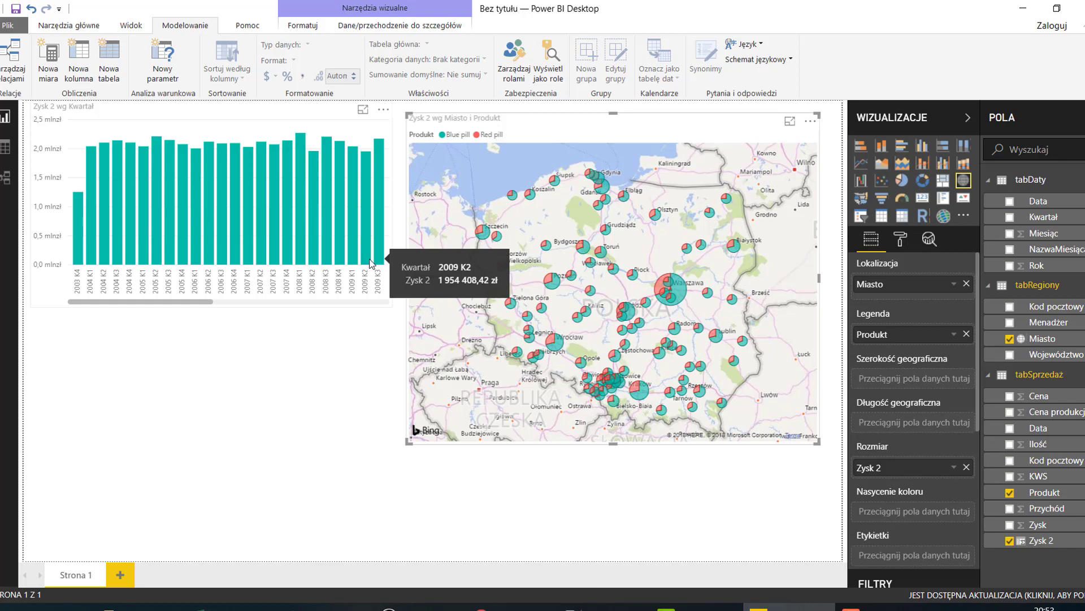
Select the Zysk 2 by Kwartał column chart to show its Kwartał axis and Zysk 2 value.
left_click(275, 246)
left_click(276, 247)
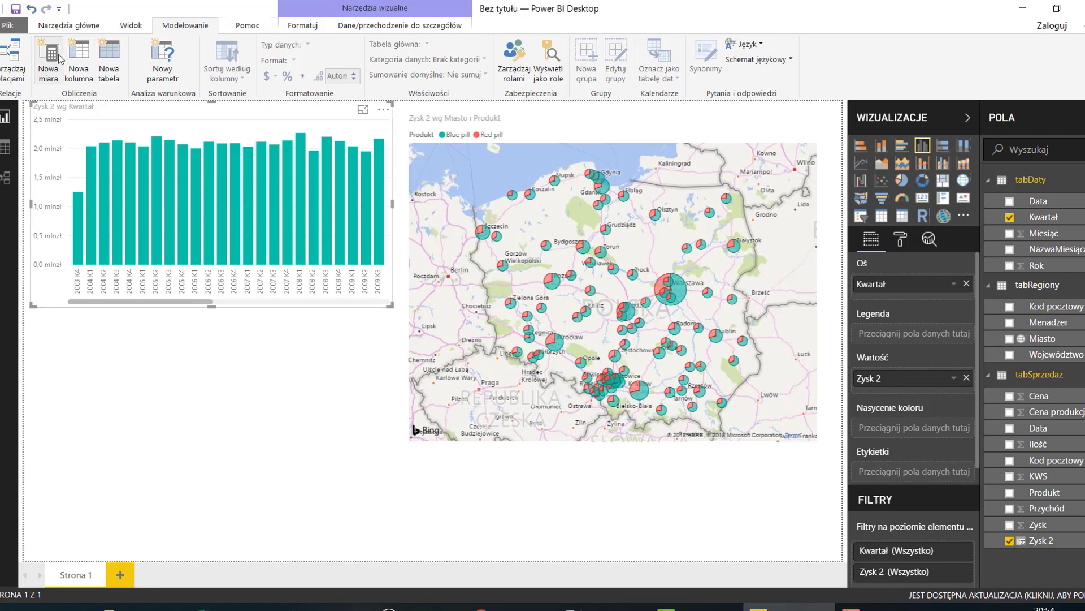
Create a new measure, which appears as Miara in the tabDaty table.
left_click(266, 309)
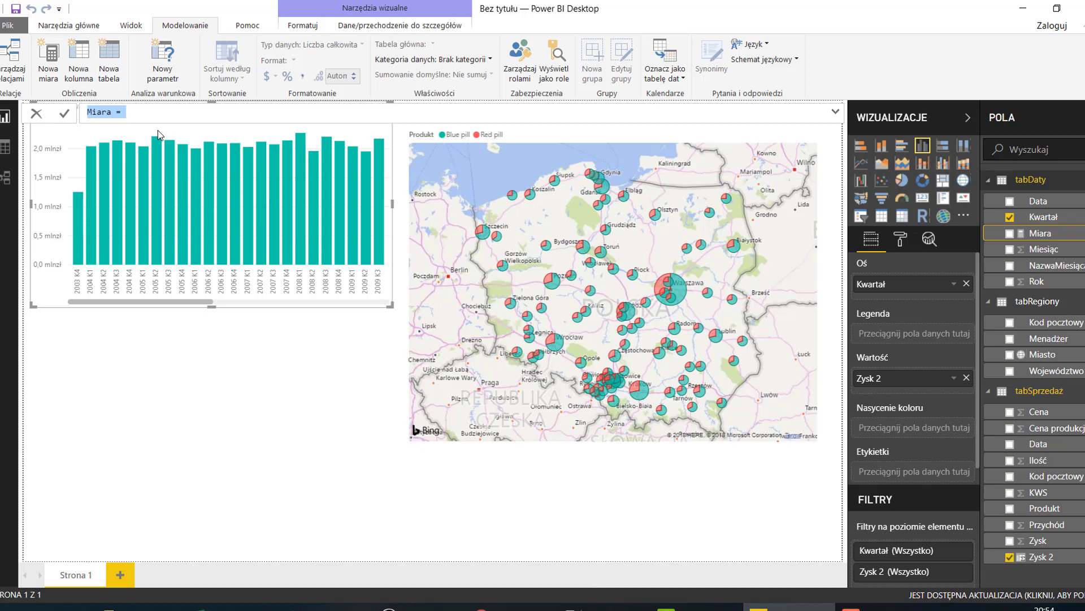
Rename the new measure from Miara to 'Zysk %' in the formula bar.
type("Zys")
type("k % = SUM(")
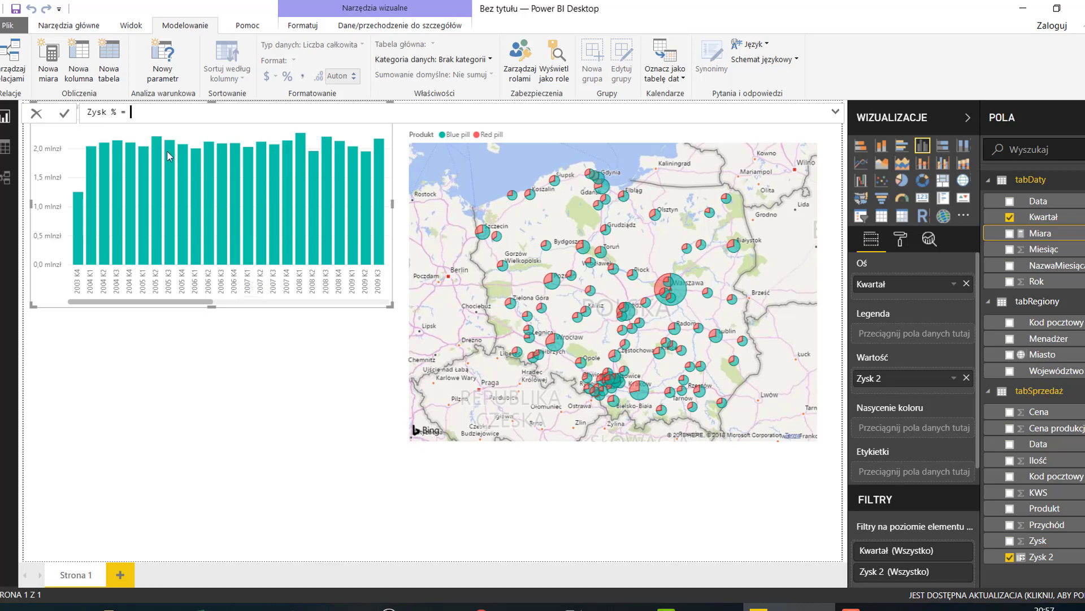
Create the measure Zysk % = SUM('tabSprzedaż'[Zysk 2])/SUM('tabSprzedaż'[Przychód]) using autocomplete.
type("SU")
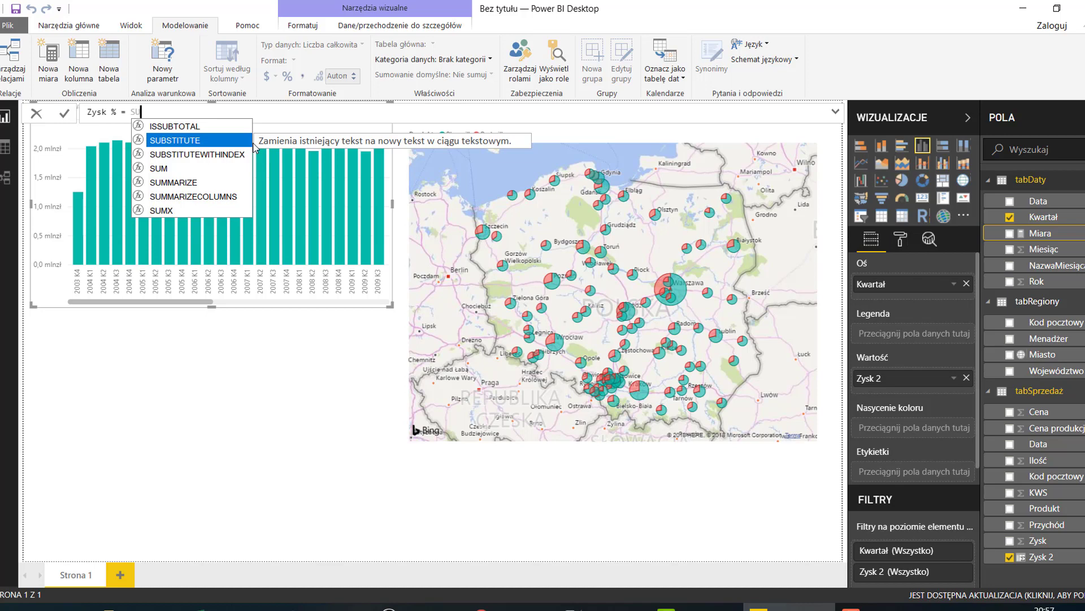
type("M")
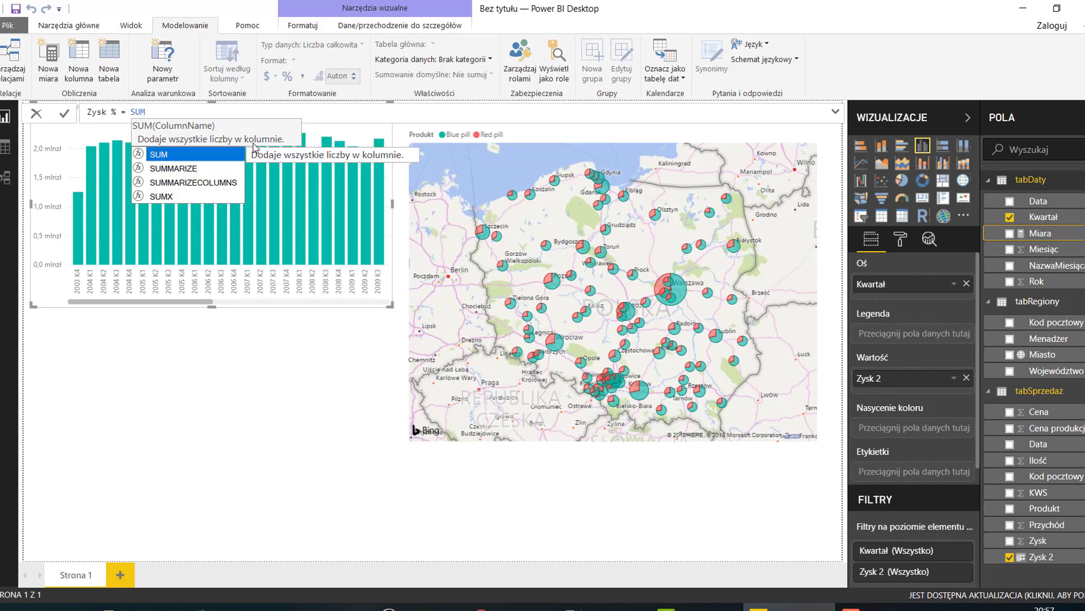
type("(")
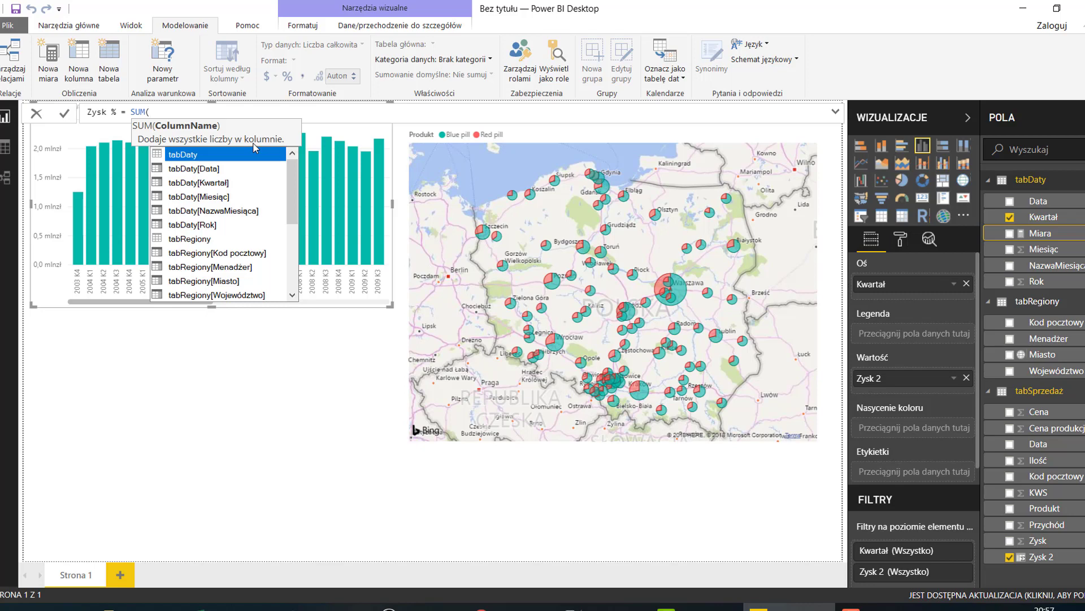
type("Z")
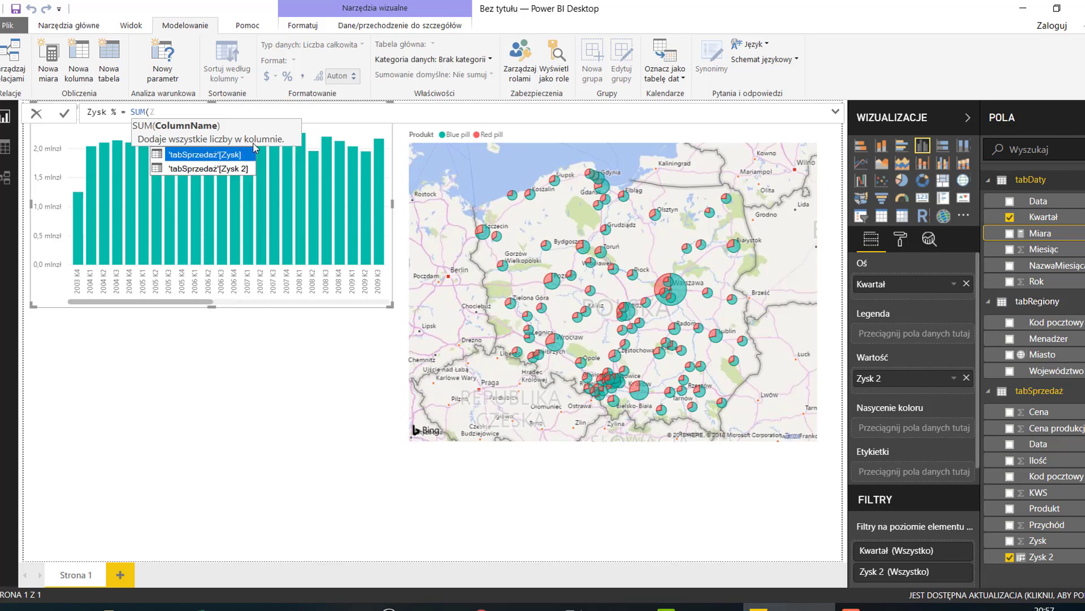
key("Down")
key("Tab")
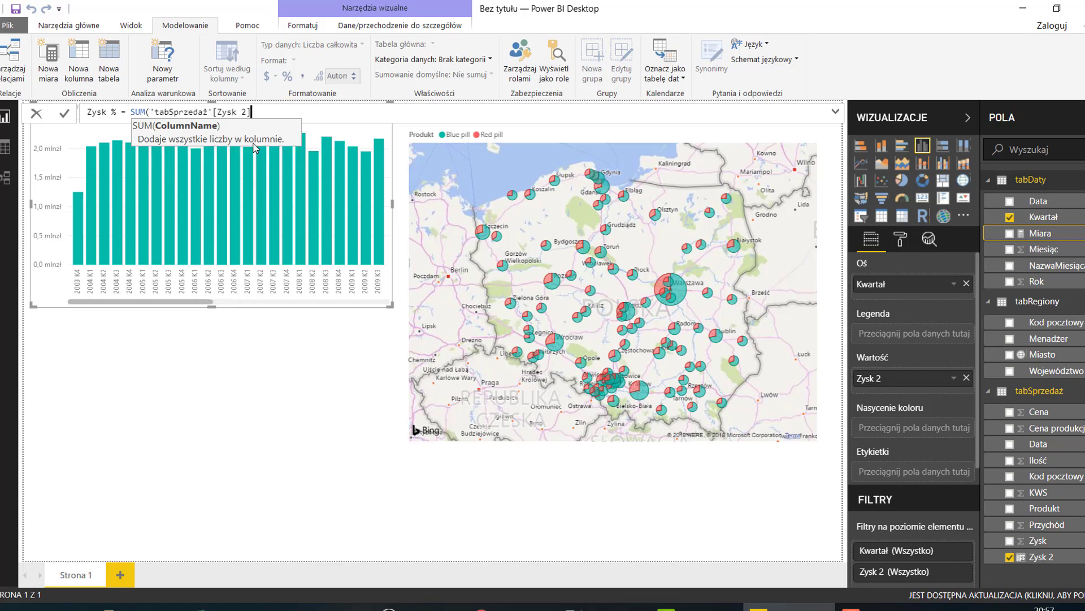
type(")")
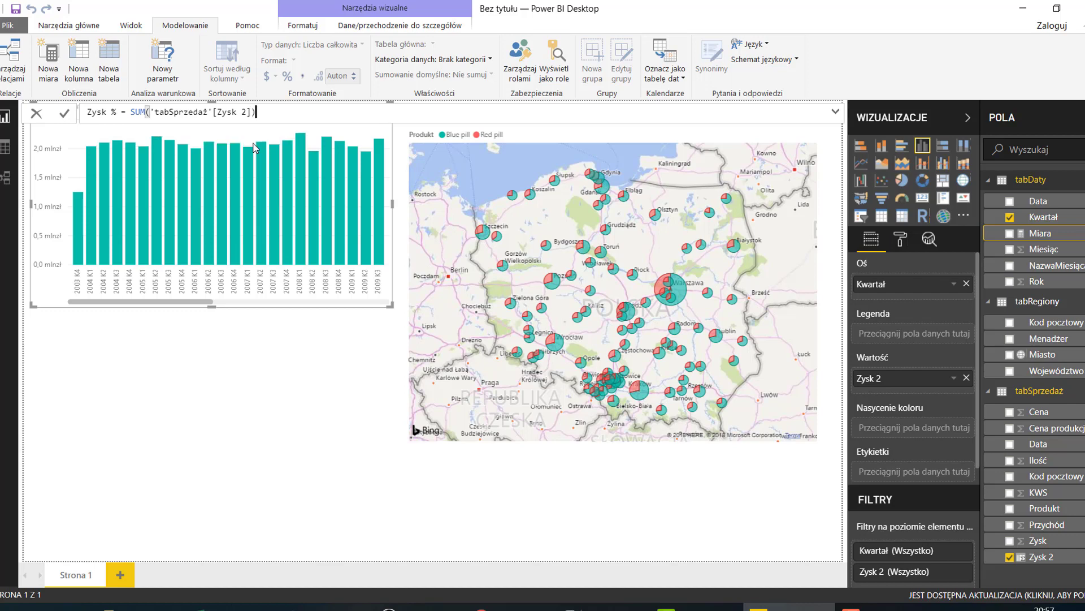
type("/sum")
key("Tab")
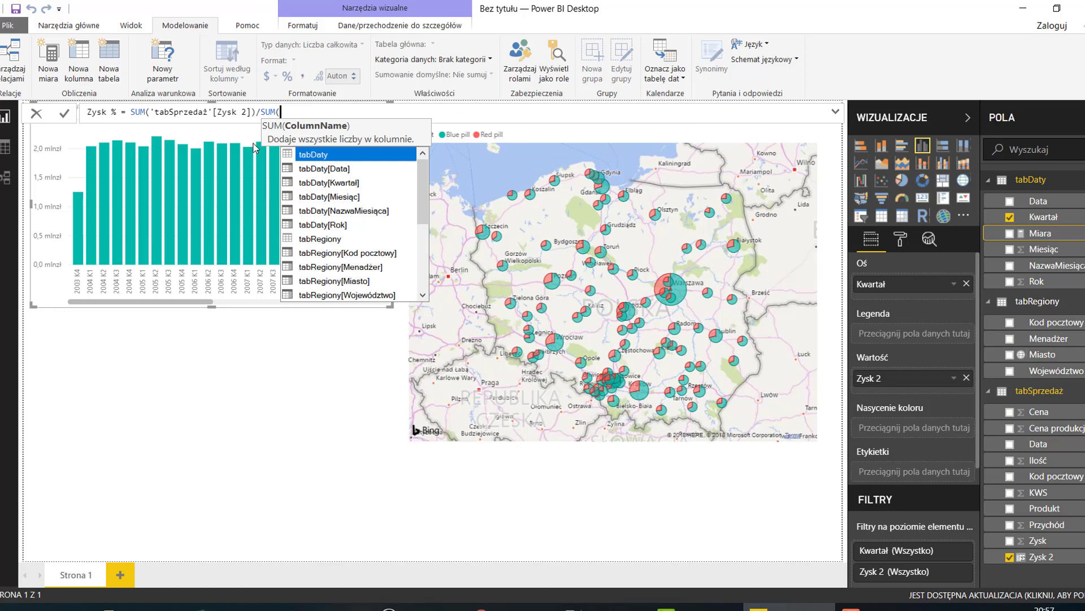
type("prz")
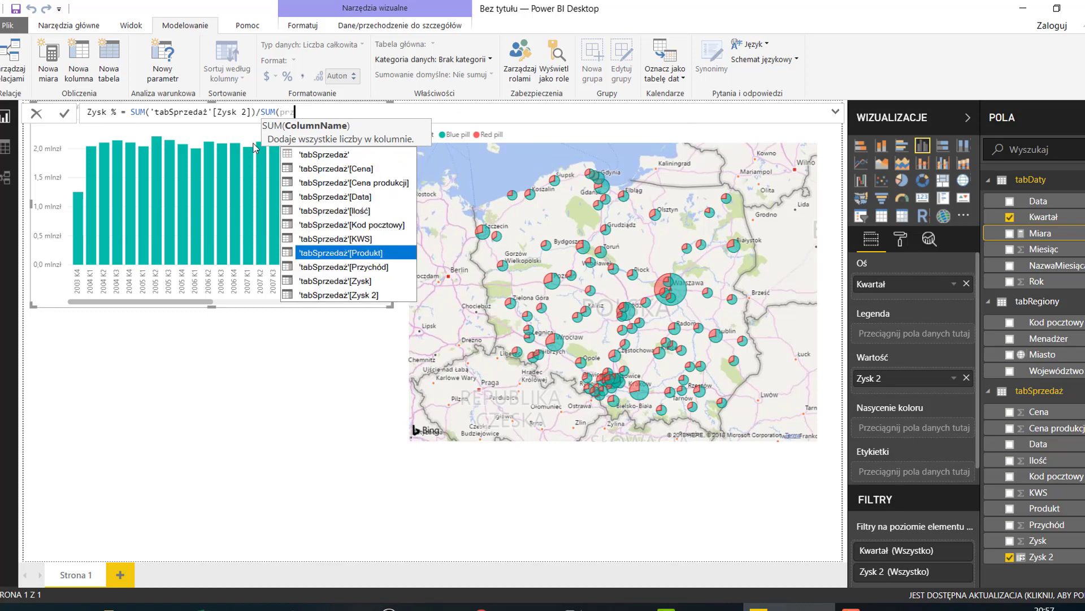
type("y")
type("c")
key("Tab")
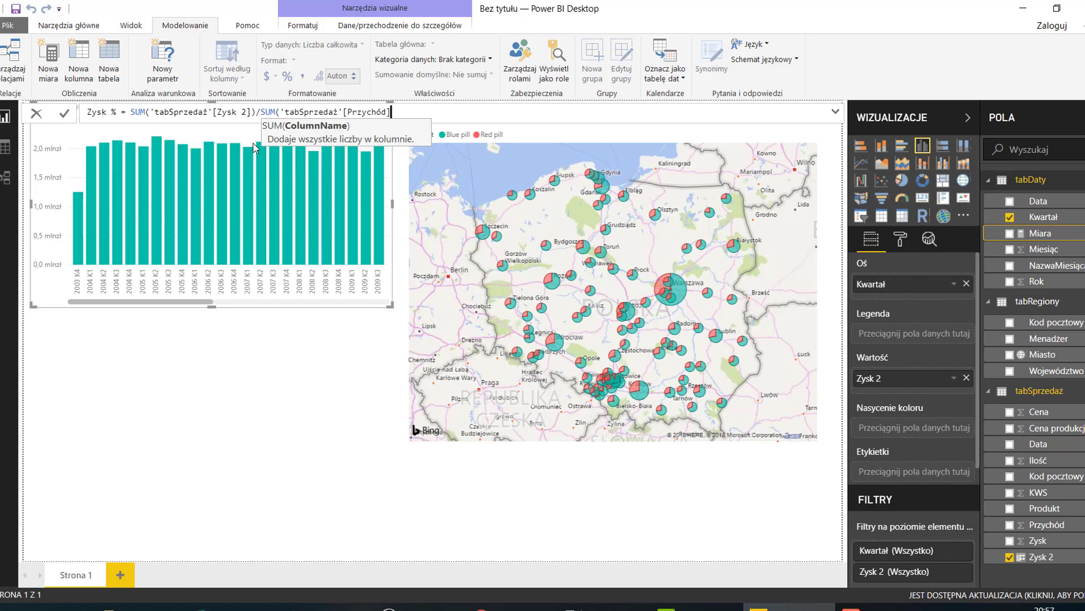
type(")")
key("Return")
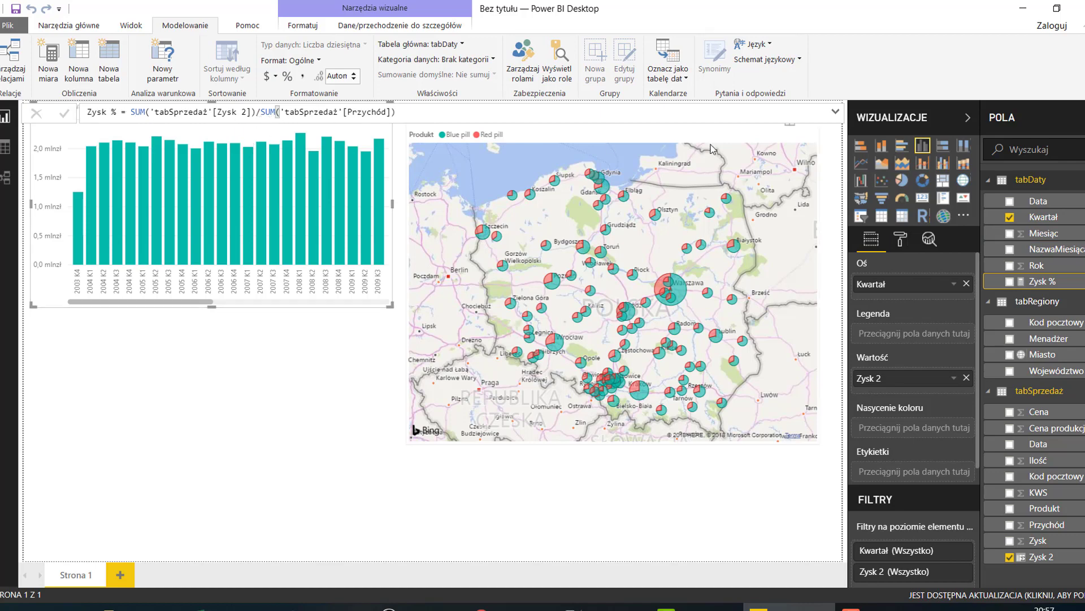
Change the Zysk % measure's home table from tabDaty to tabSprzedaż.
mouse_move(611, 255)
left_click_drag(1023, 293, 978, 320)
left_click_drag(1050, 183, 1061, 189)
key("Escape")
left_click(462, 45)
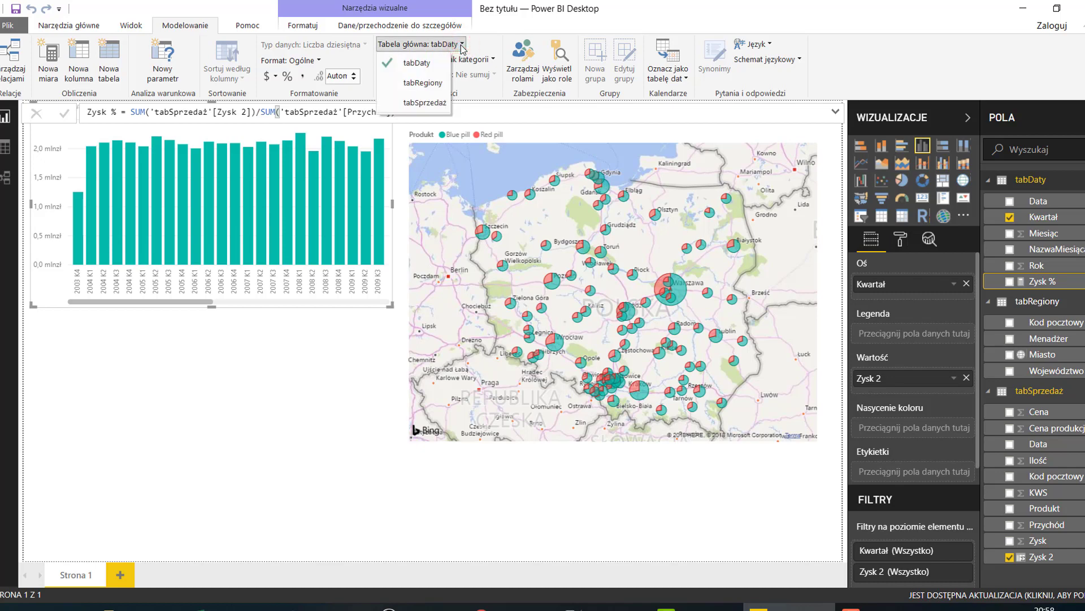
left_click(428, 103)
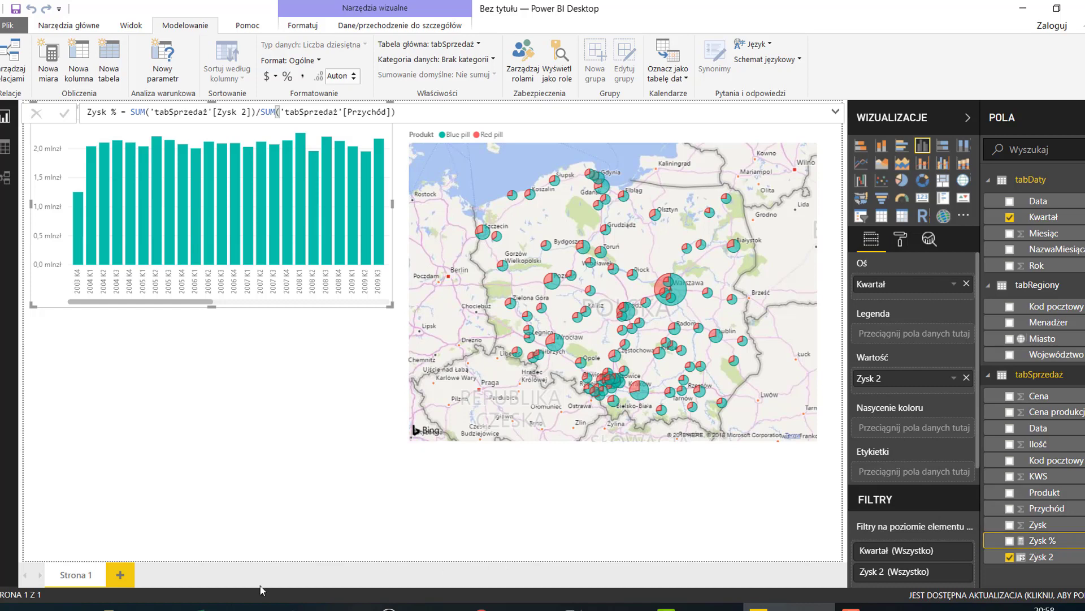
Add page Strona 2 with an enlarged scatter chart whose legend is Menadżer.
left_click(118, 576)
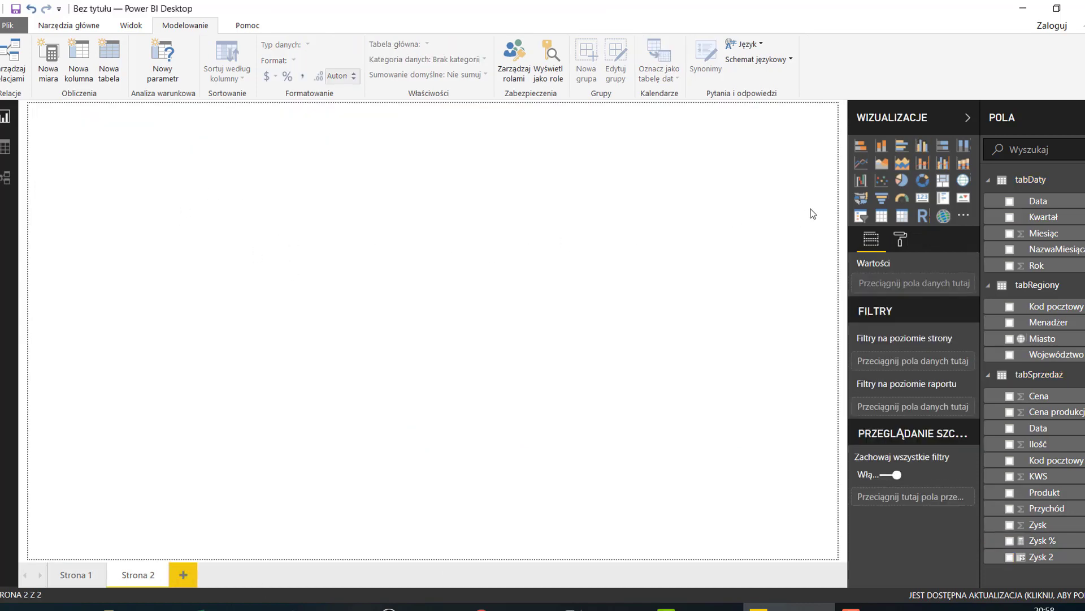
left_click(882, 181)
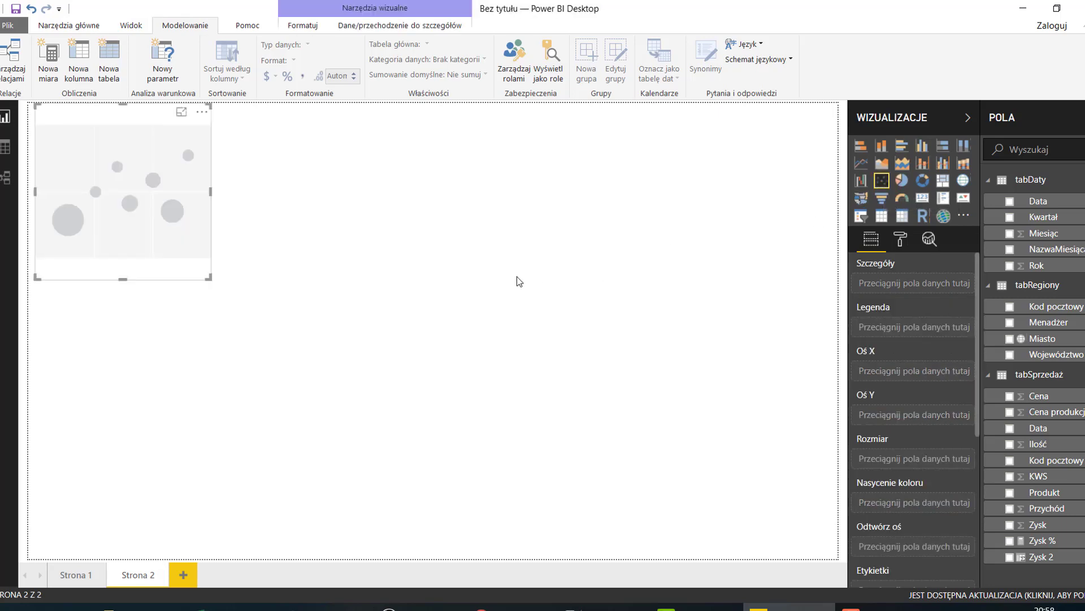
mouse_move(208, 278)
left_mouse_down()
mouse_move(338, 299)
mouse_move(368, 341)
left_mouse_up()
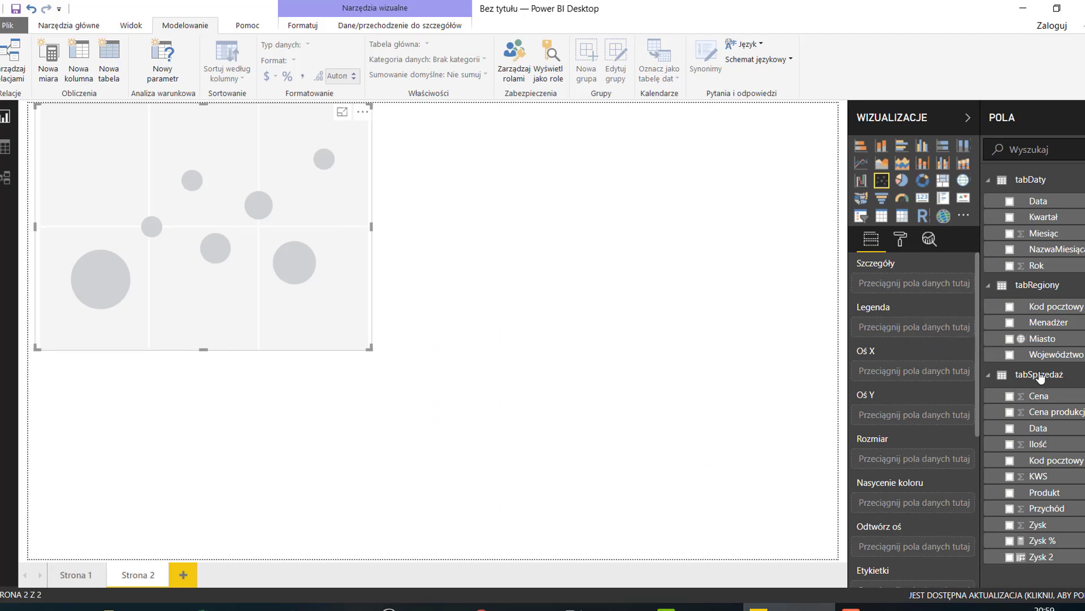
left_click_drag(1050, 330, 921, 329)
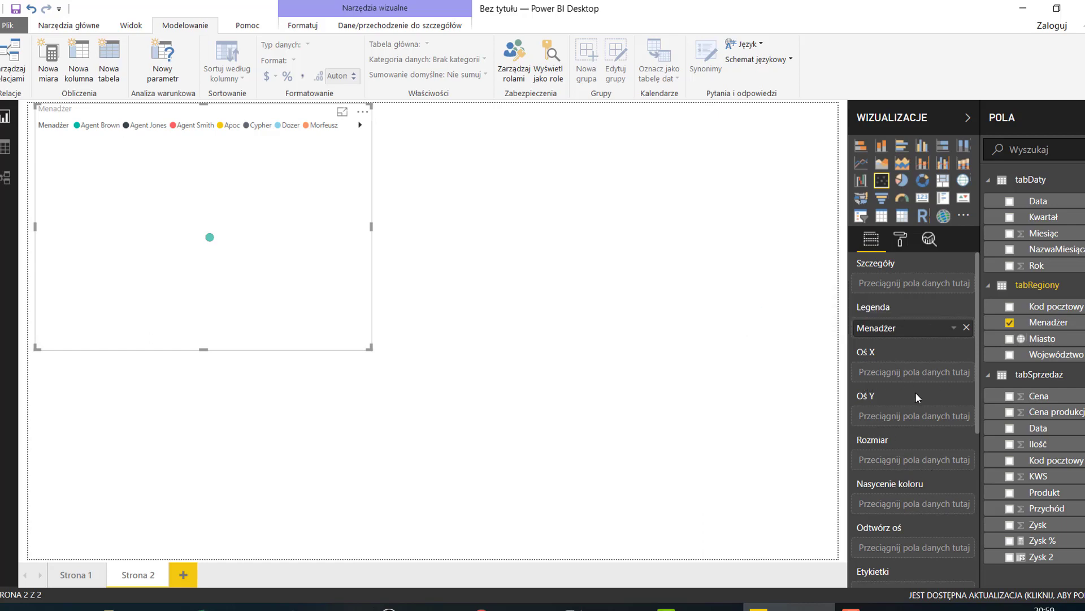
Plot Zysk % on X and Przychód on Y, size bubbles by Zysk 2, then view the data tables.
left_click_drag(1039, 541, 879, 372)
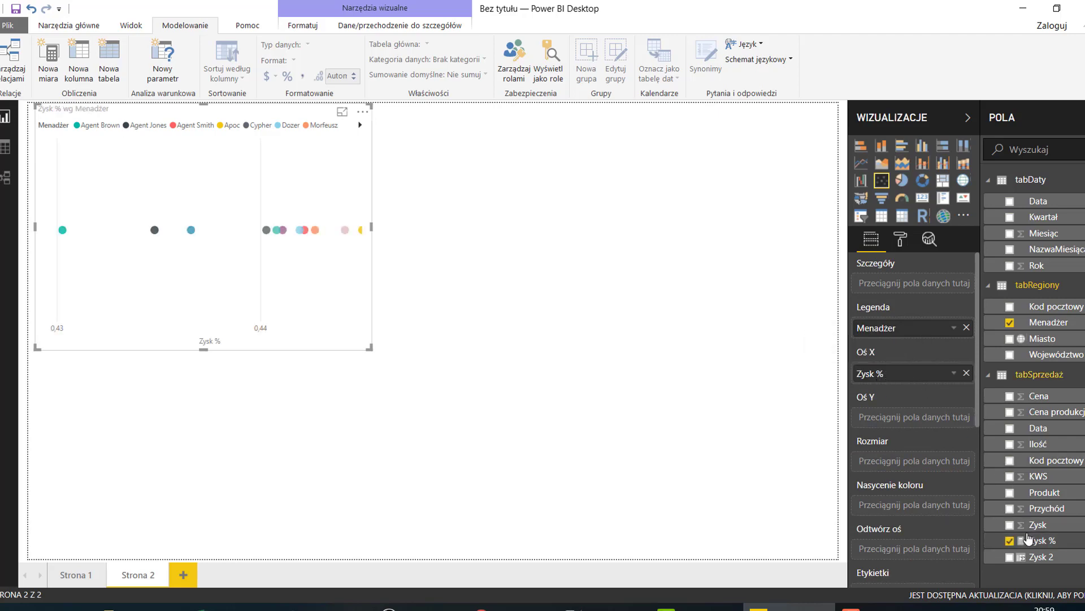
left_click_drag(1018, 508, 892, 424)
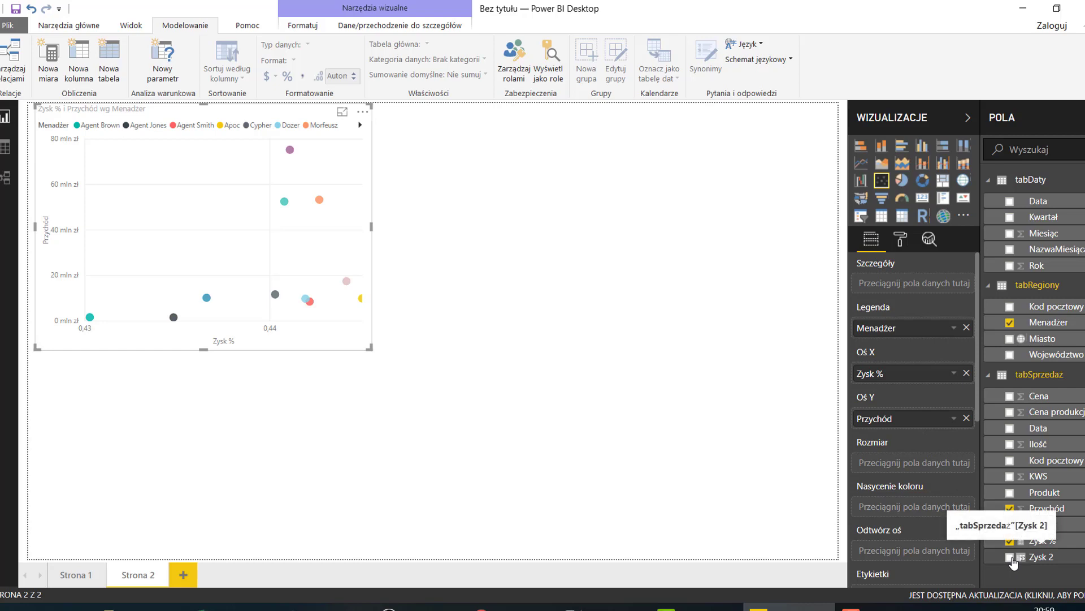
left_click_drag(1013, 561, 894, 464)
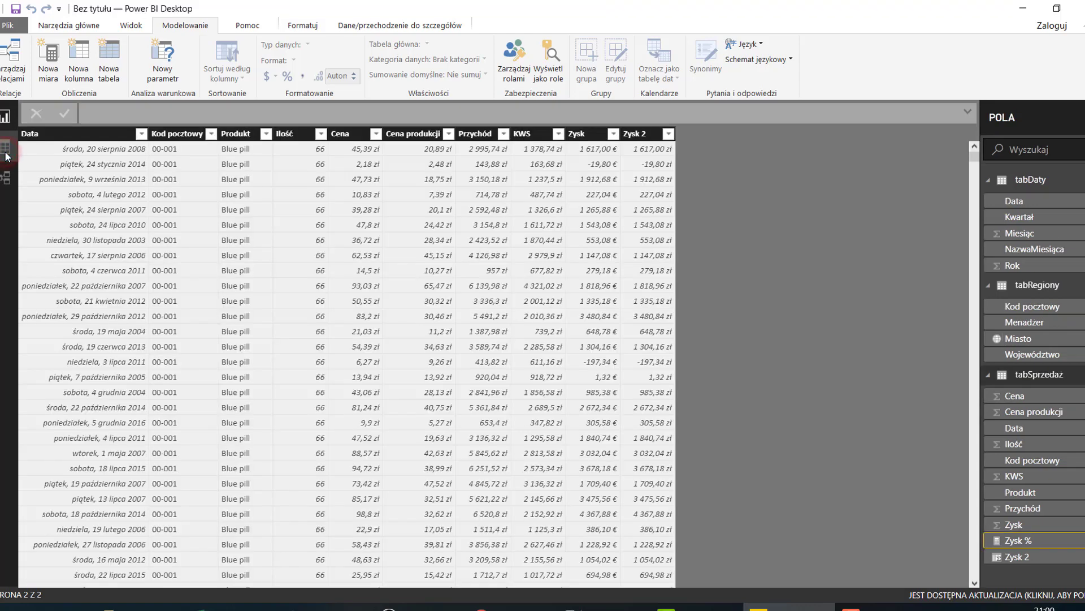
left_click(9, 150)
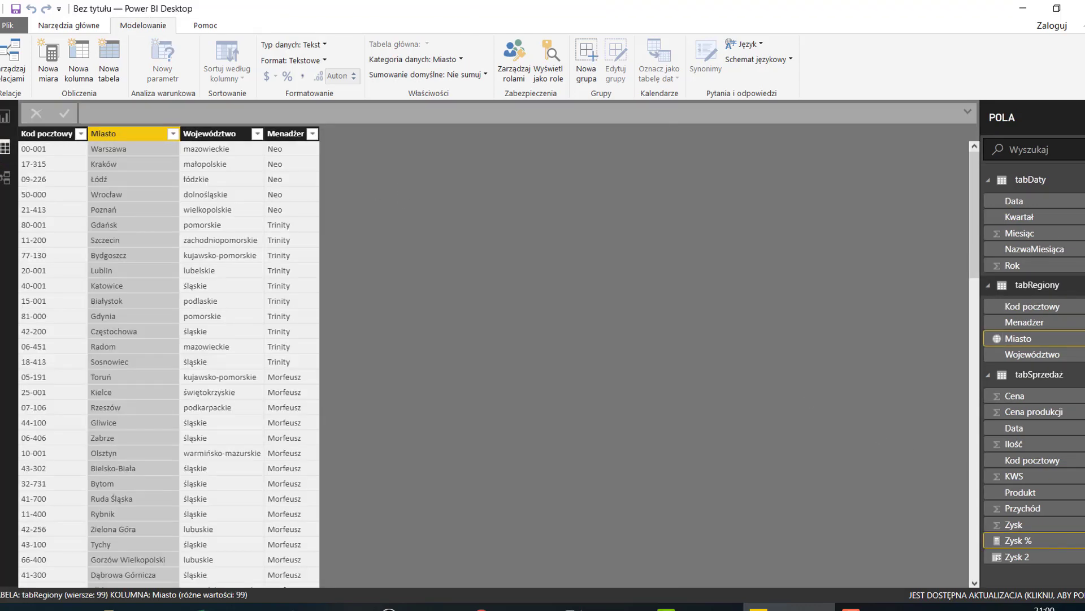
Format the Zysk % measure as a percentage and go back to the Strona 2 report page.
left_click(1051, 541)
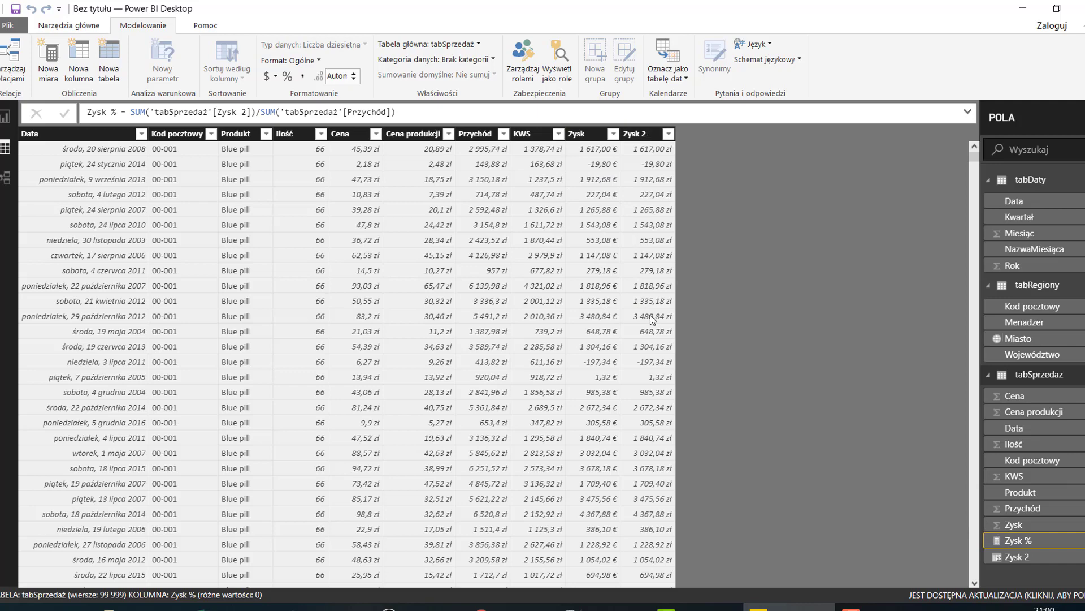
left_click(288, 77)
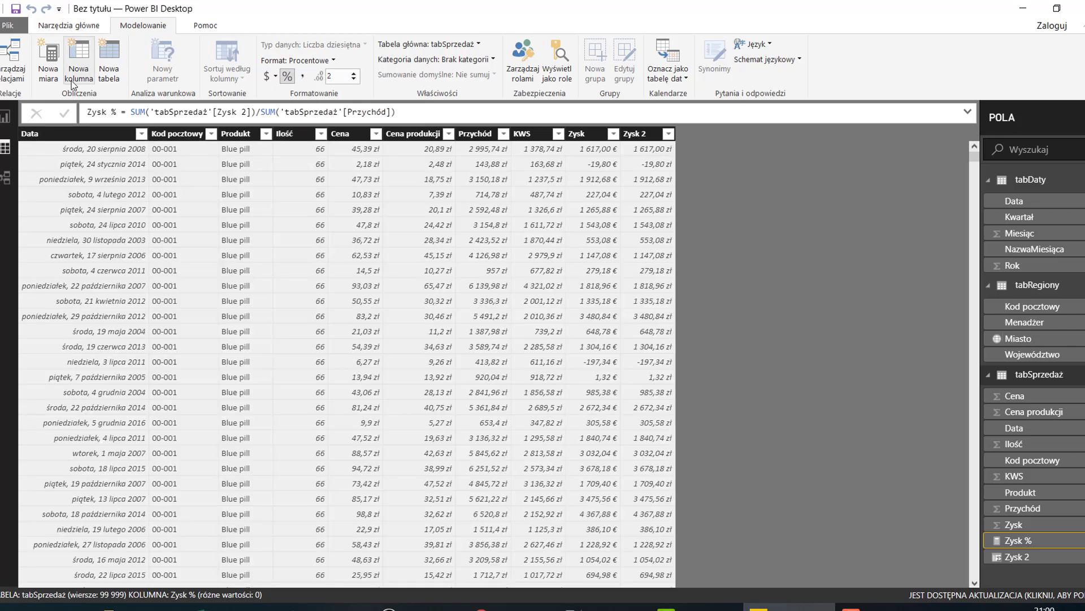
left_click(3, 119)
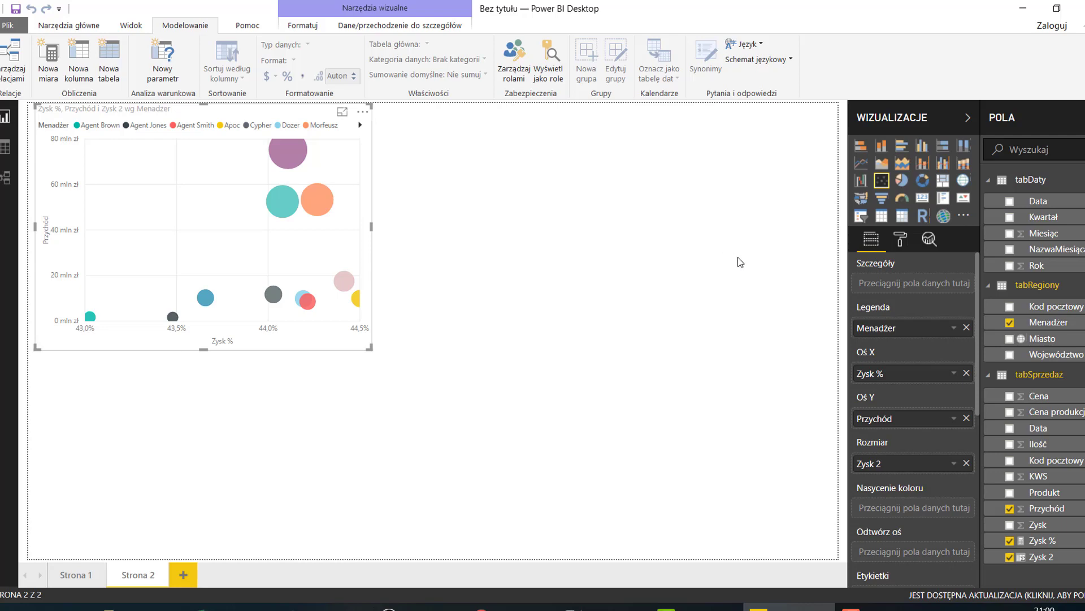
Put Kwartał on the bubble chart's play axis and enlarge the chart across the page.
left_click_drag(977, 383, 978, 407)
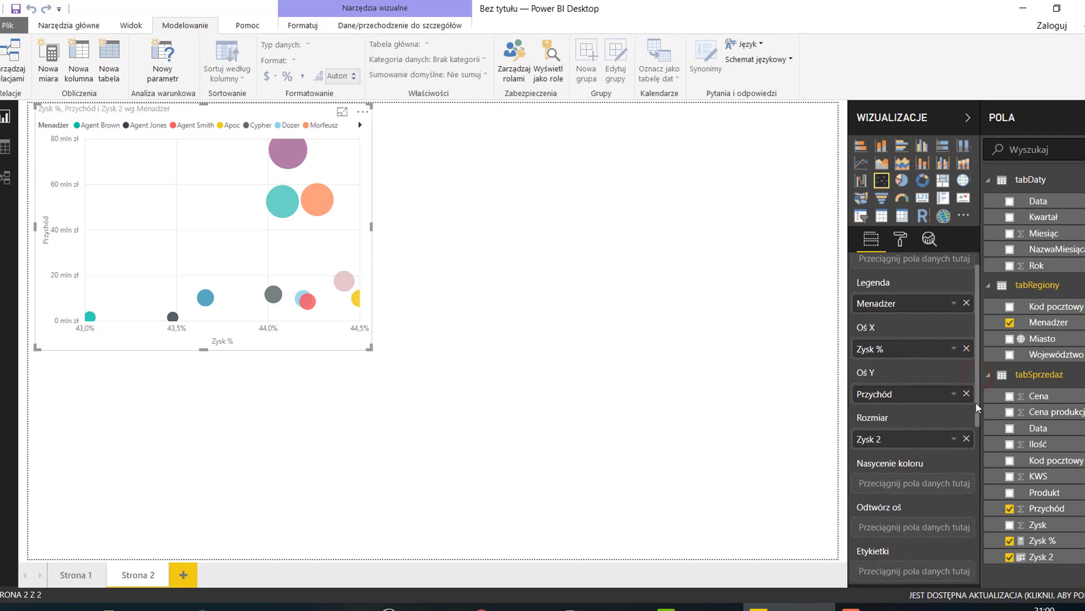
scroll(893, 433, "down", 2)
scroll(893, 433, "down", 1)
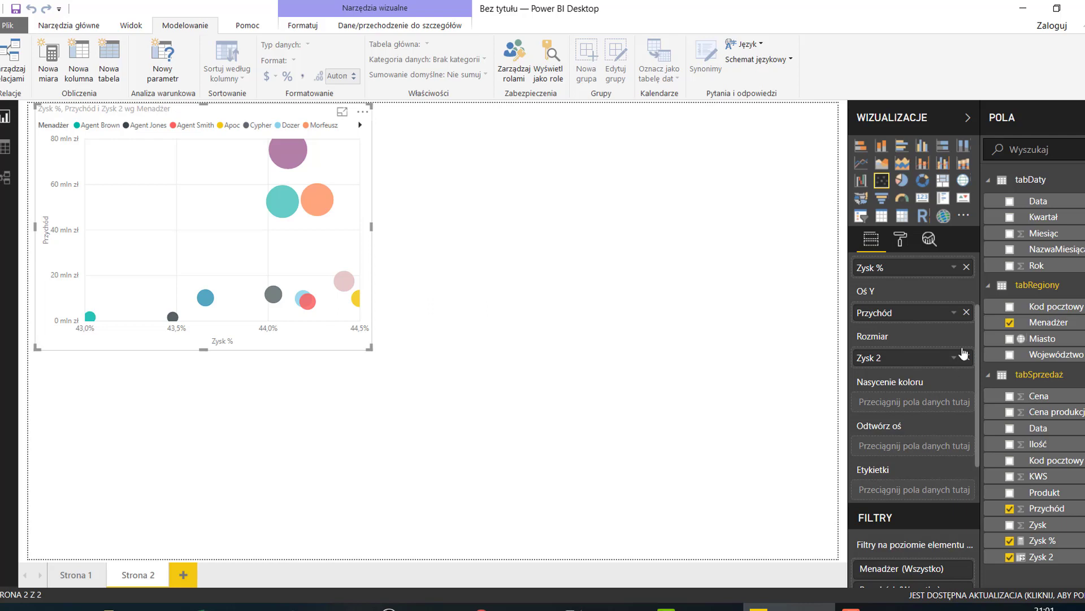
left_click(1041, 217)
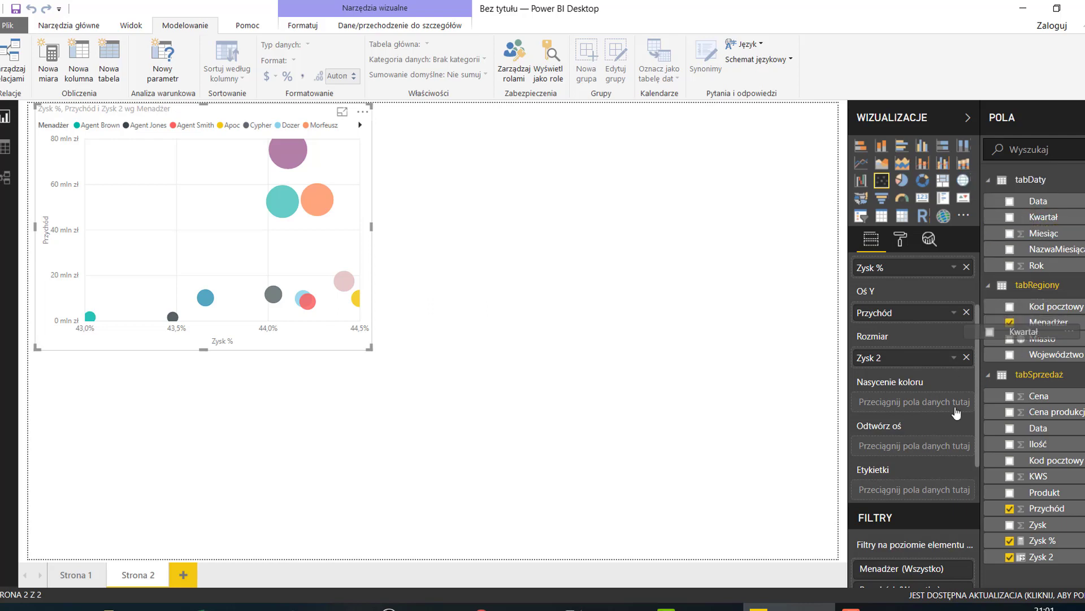
left_click_drag(1042, 222, 905, 447)
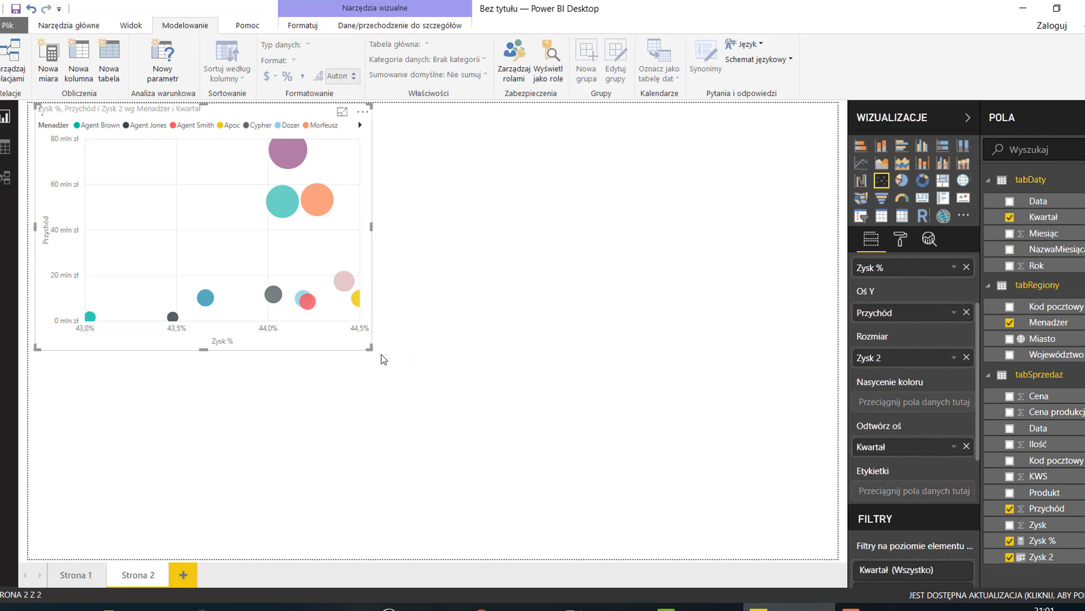
left_click_drag(368, 348, 671, 452)
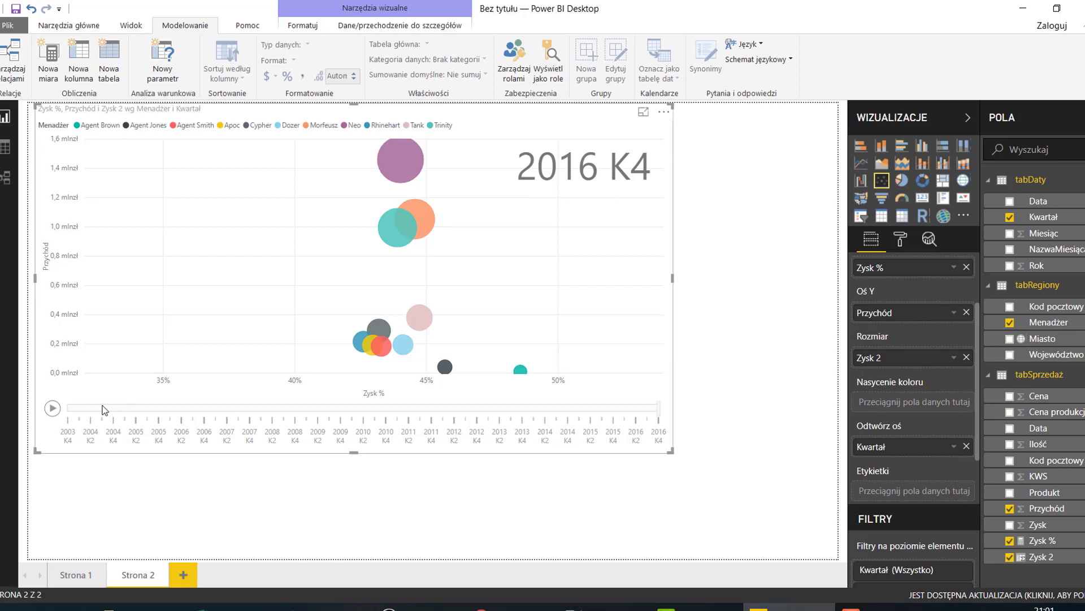
Play the bubble chart's quarterly animation, scrub its timeline, then return to page Strona 1.
left_click(52, 413)
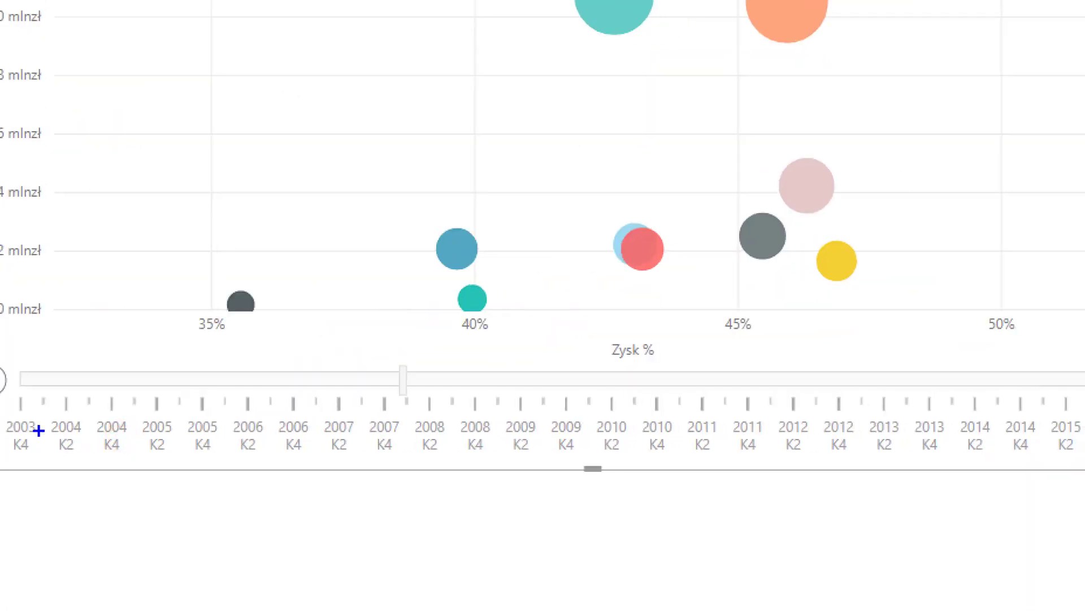
mouse_move(35, 428)
left_mouse_down()
mouse_move(924, 421)
mouse_move(910, 454)
left_mouse_up()
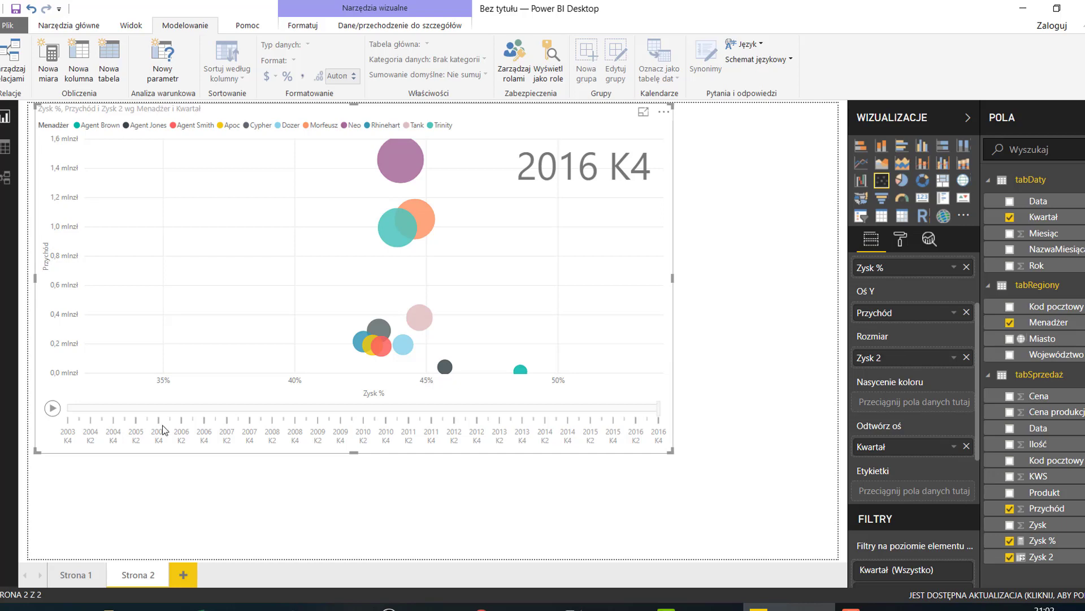
left_click(83, 576)
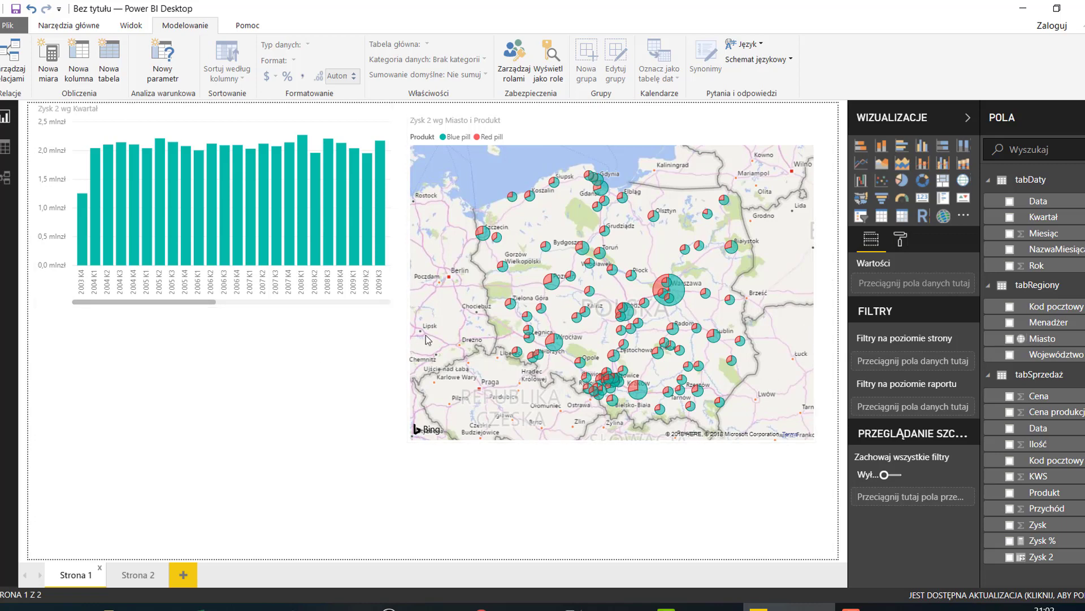
Add a pie chart to Strona 1 showing Zysk 2 as its values.
left_click(902, 180)
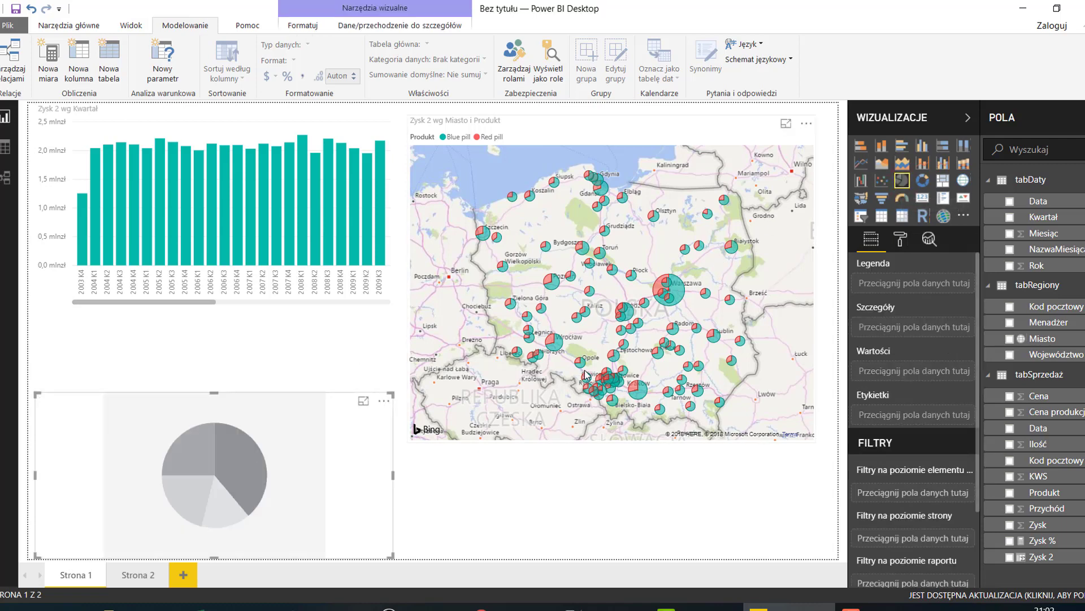
left_click(1009, 557)
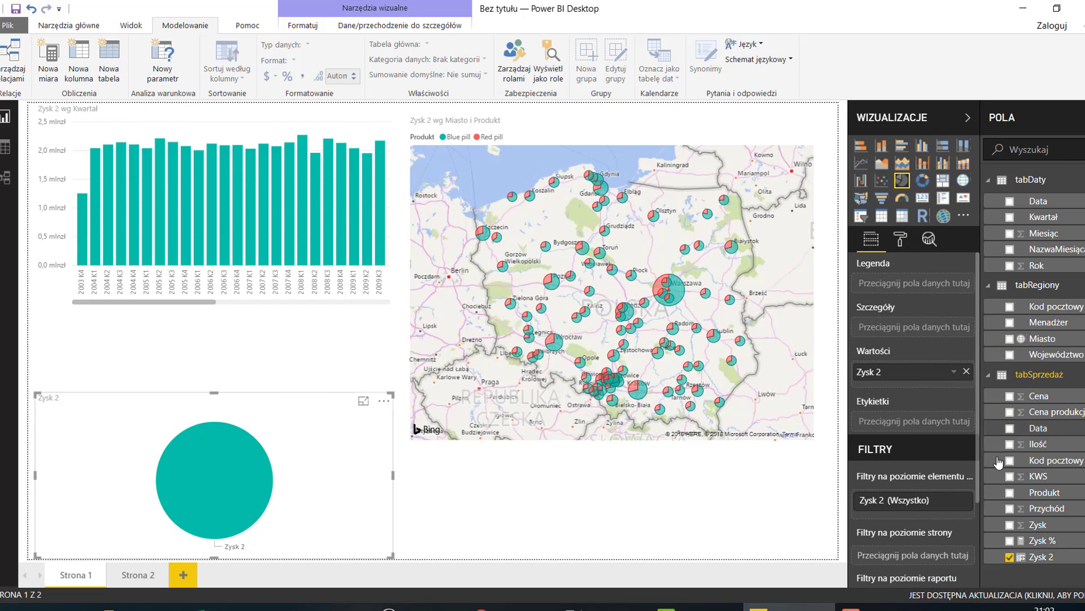
Split the pie chart by Produkt and recolour the Red pill slice red.
left_click(1010, 493)
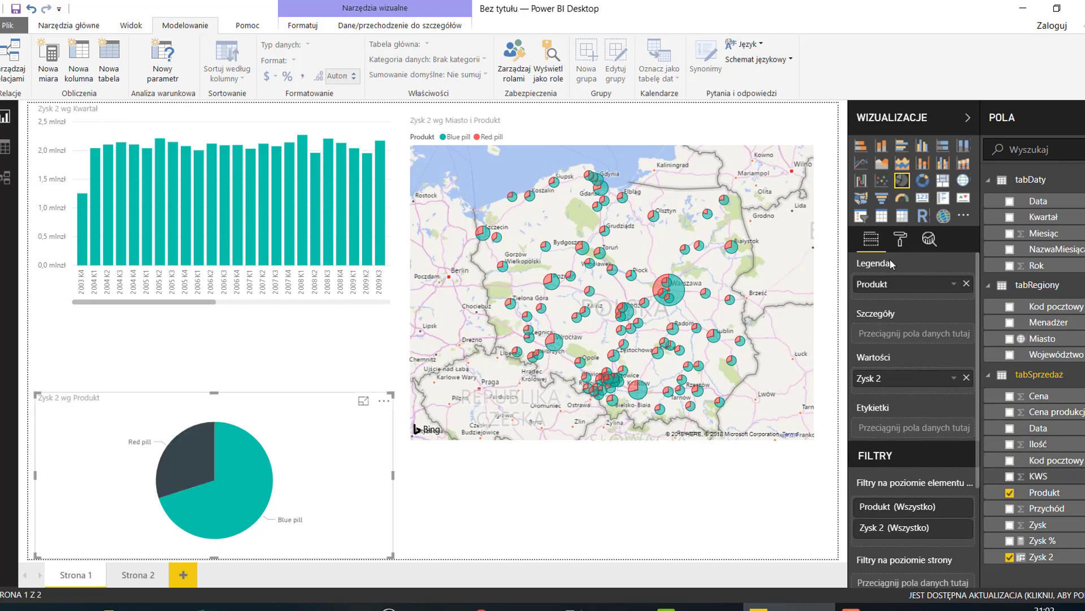
left_click(900, 242)
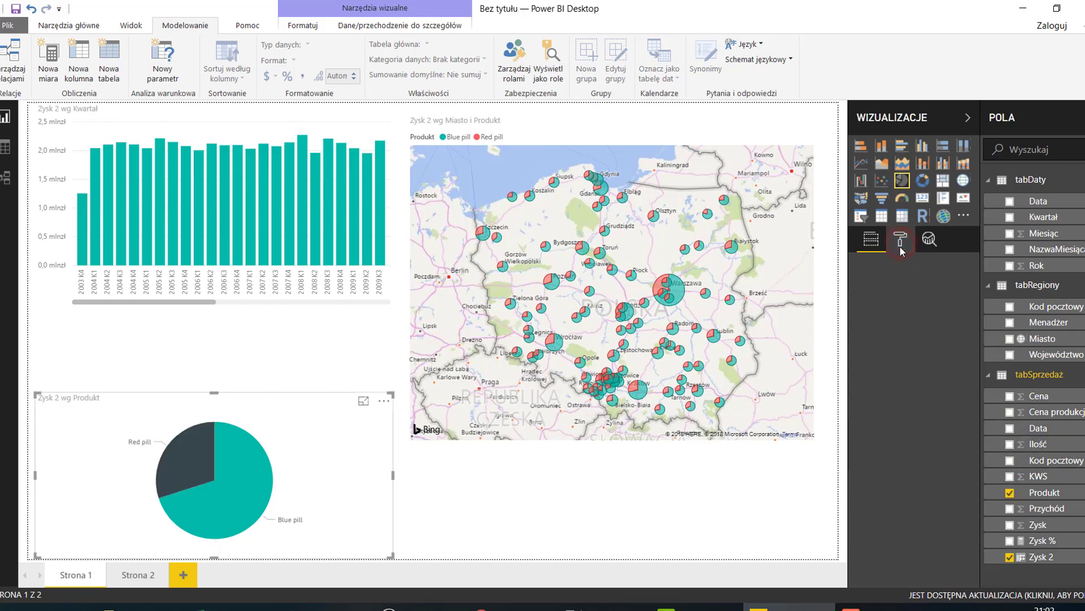
left_click(894, 319)
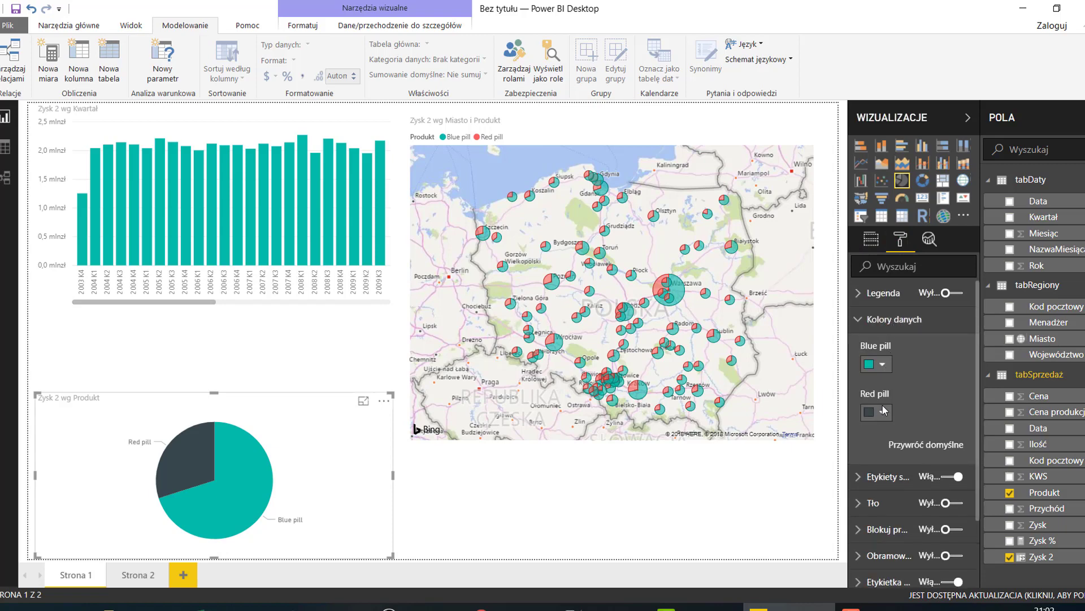
left_click(877, 411)
left_click(916, 446)
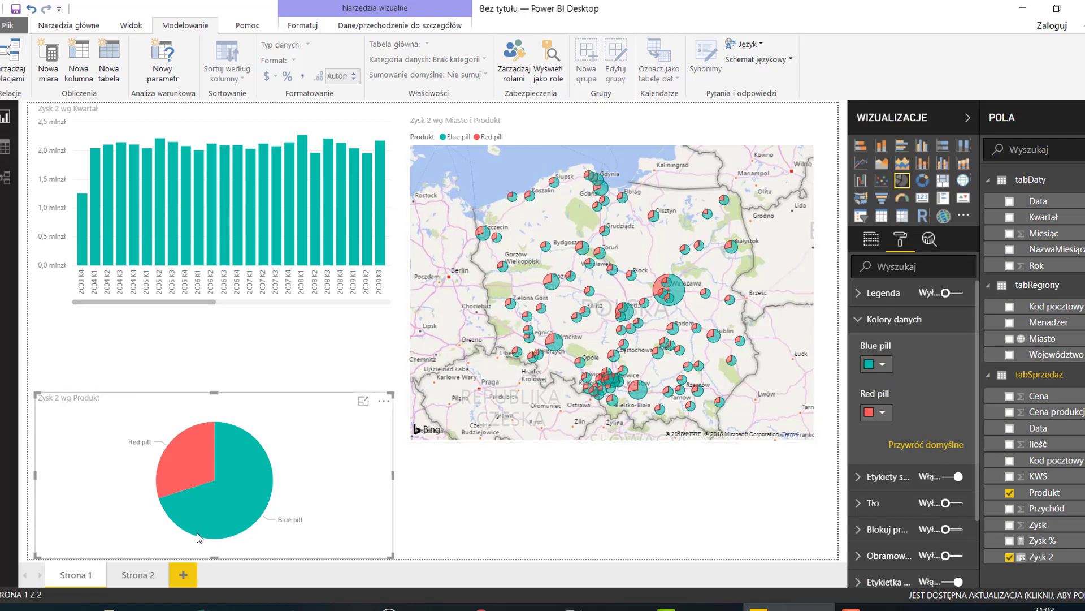
left_click(137, 574)
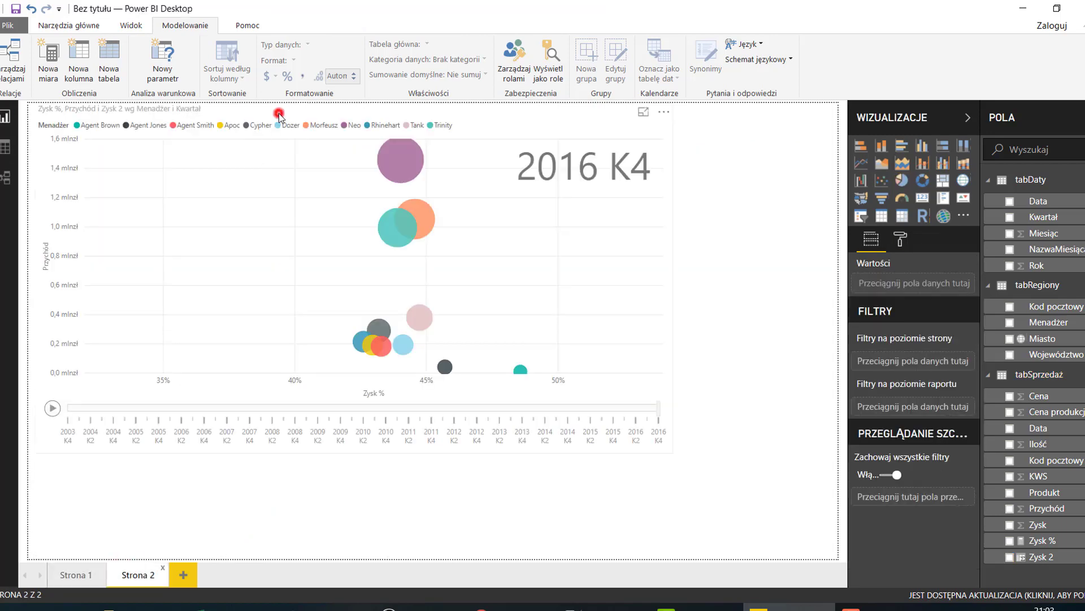
left_click(279, 115)
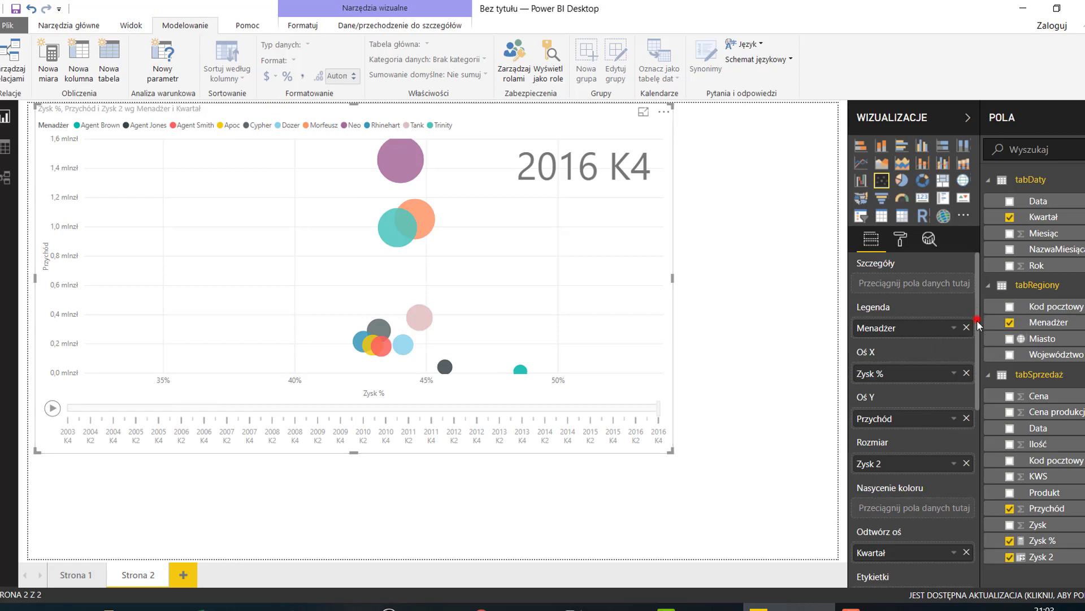
left_click_drag(977, 320, 976, 365)
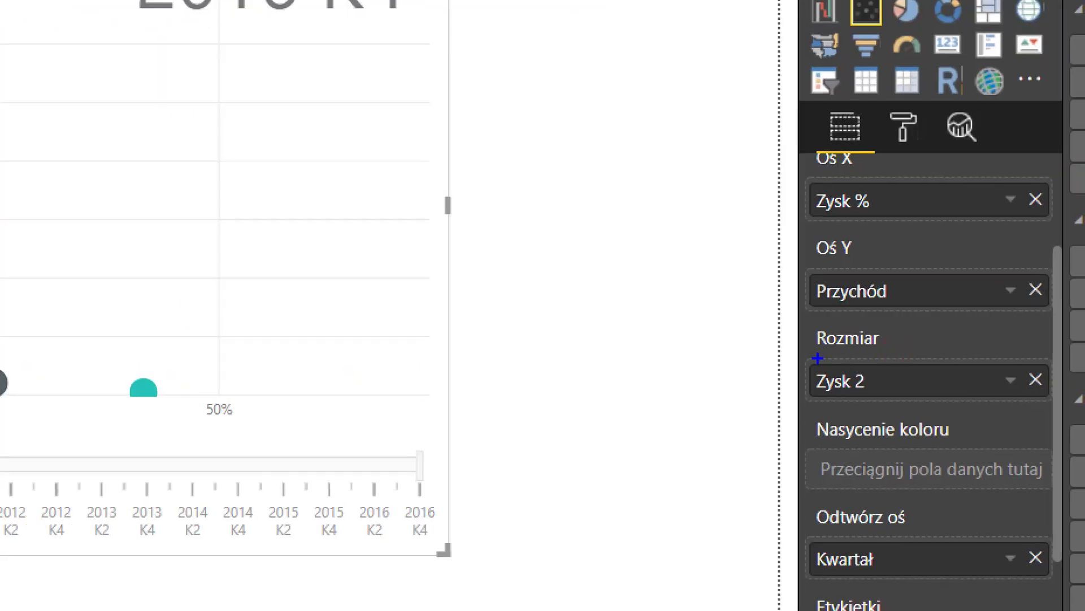
left_click_drag(857, 354, 902, 352)
left_click_drag(839, 403, 801, 437)
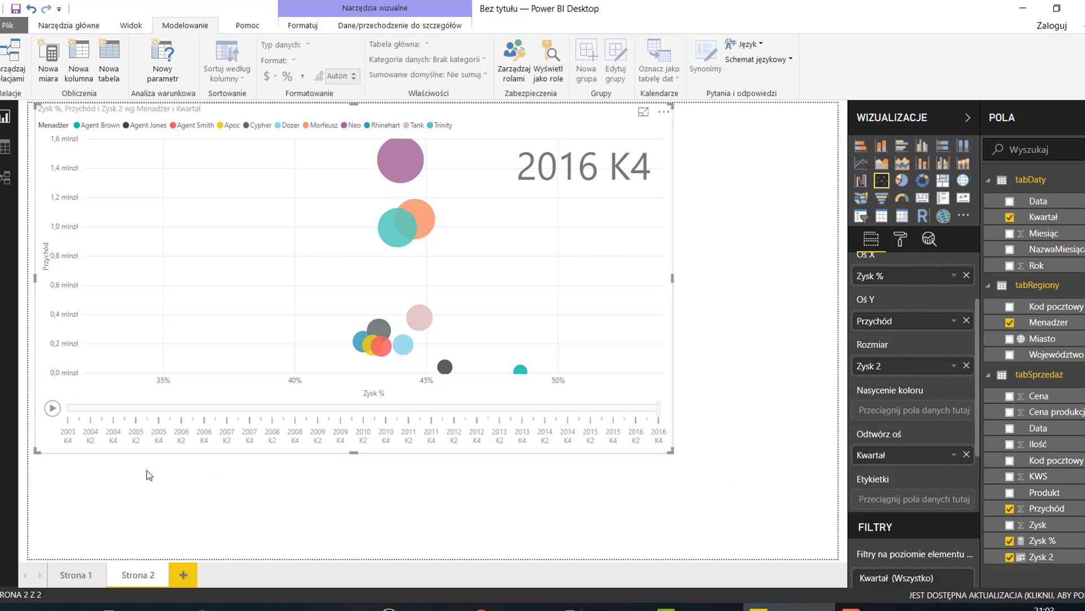
left_click(72, 574)
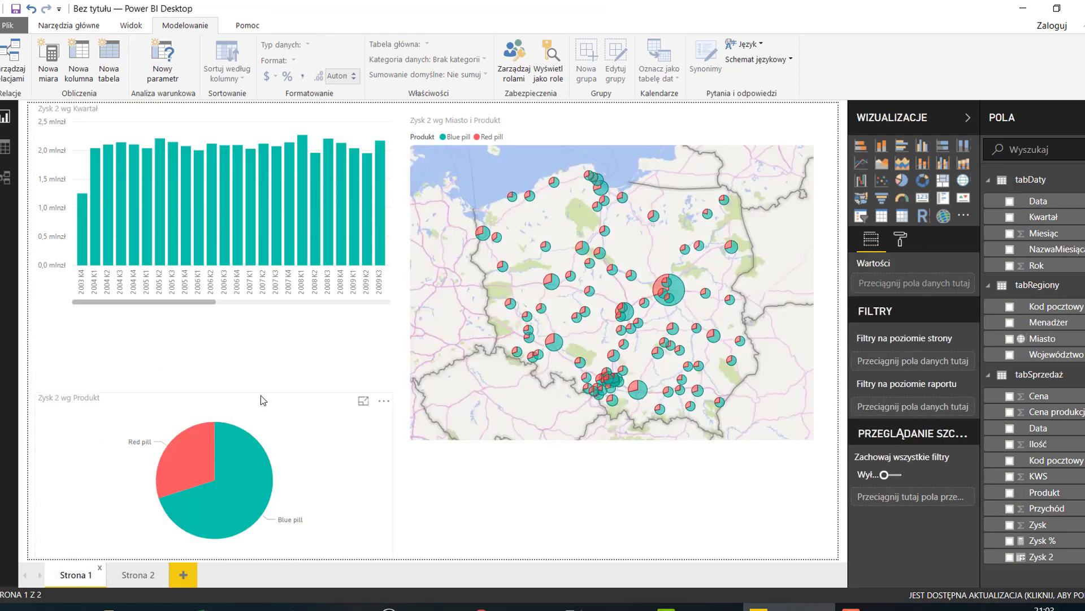
left_click(262, 398)
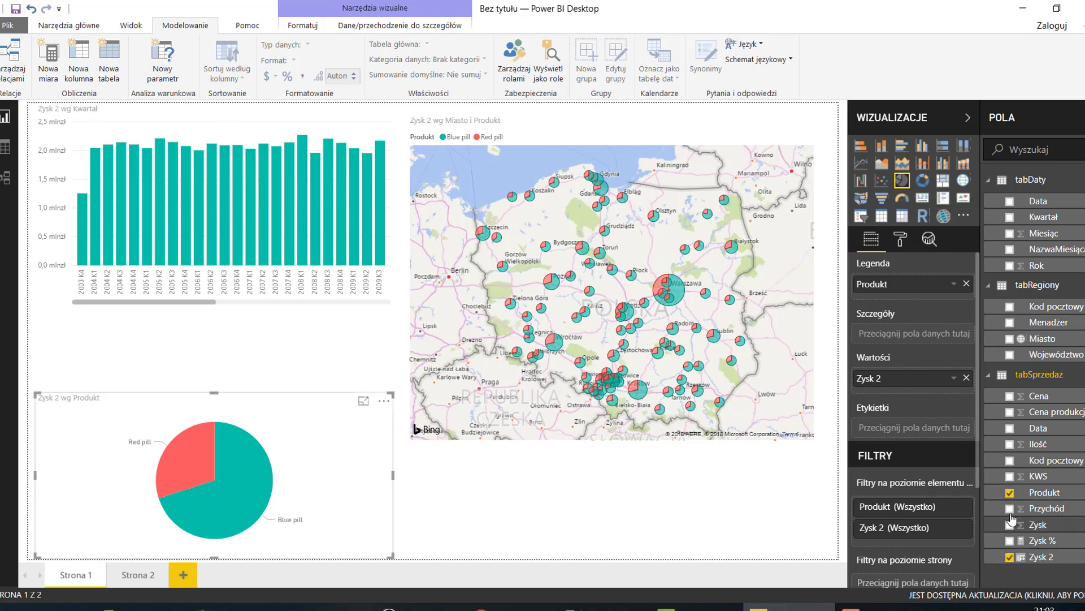
left_click(312, 424)
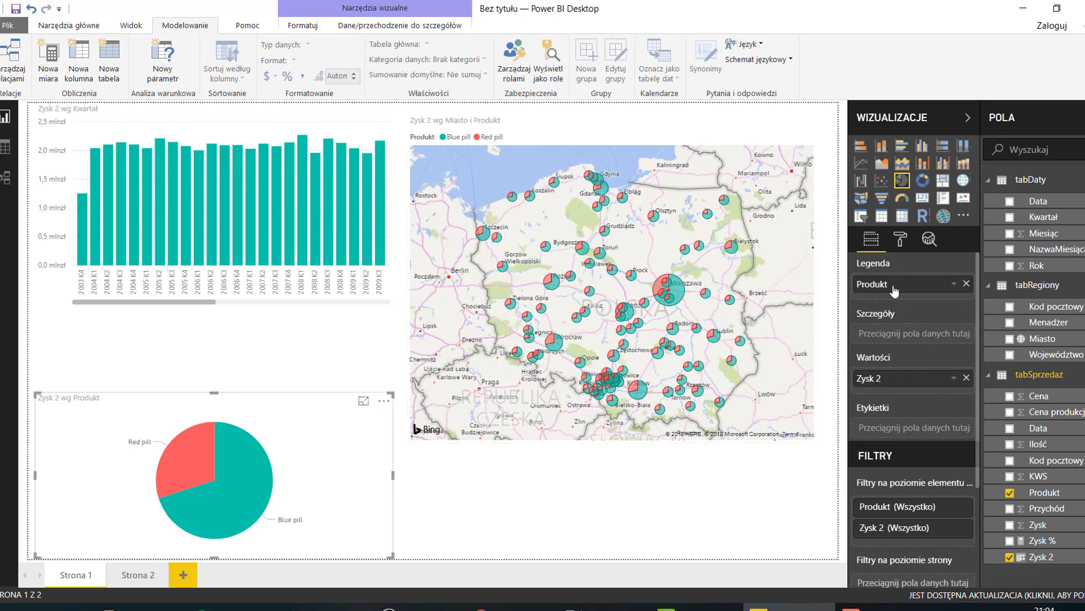
left_click(900, 240)
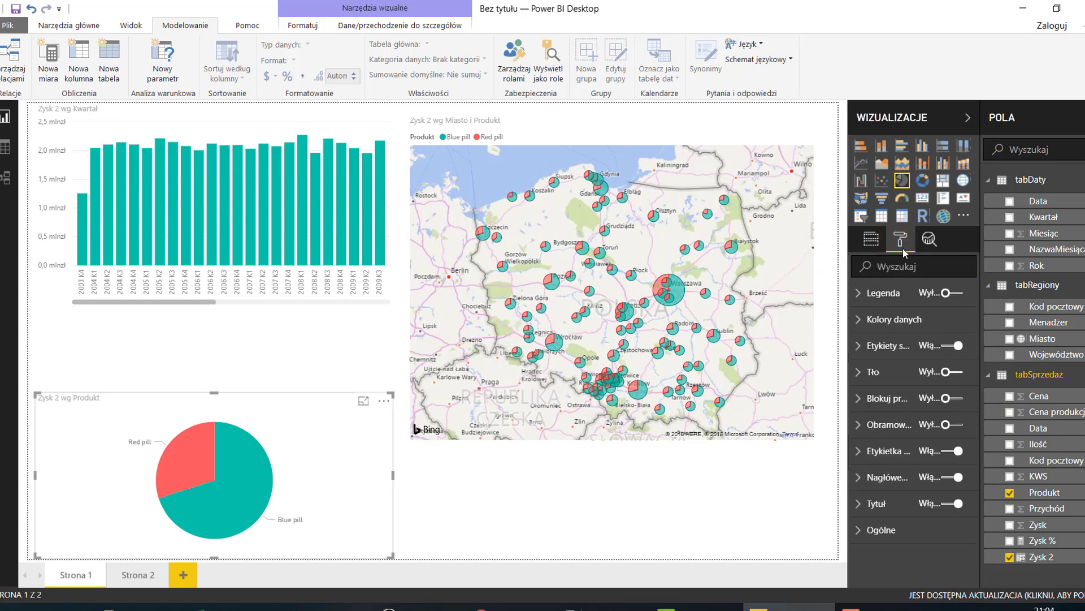
left_click(892, 319)
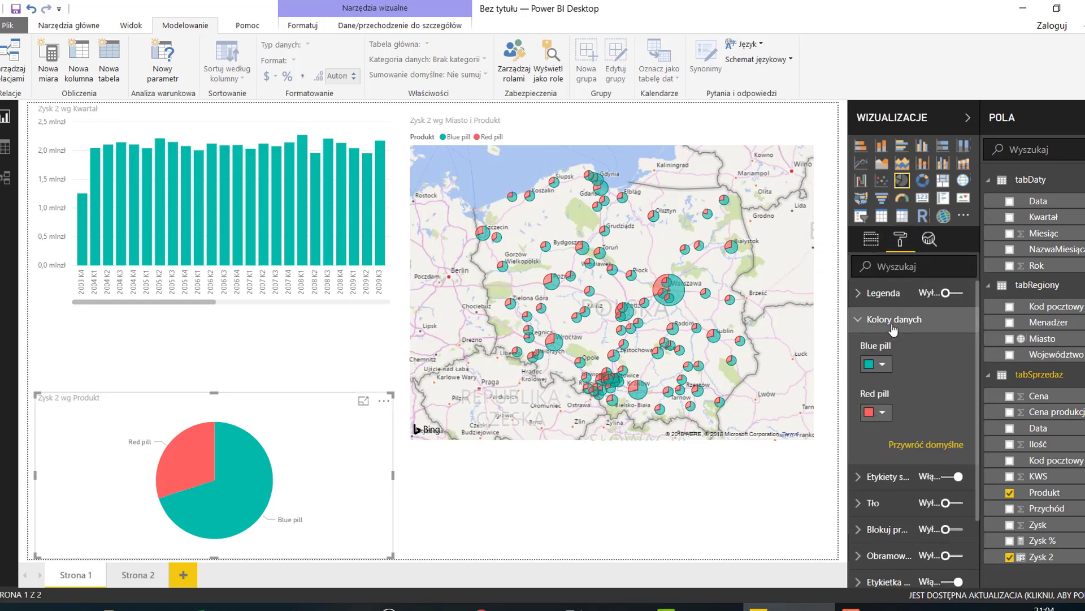
left_click(893, 320)
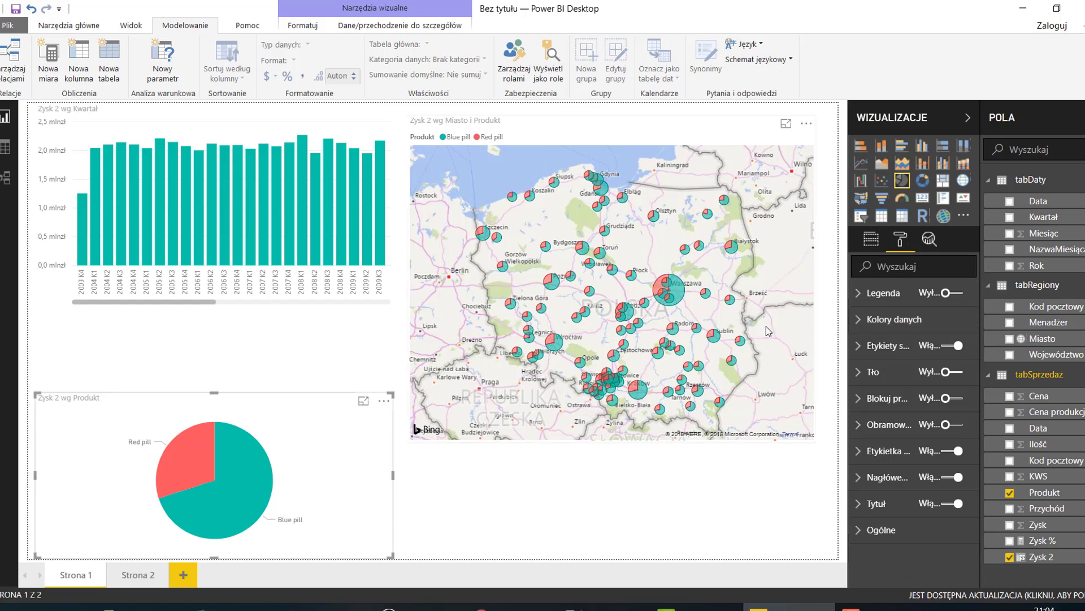
Cross-highlight the report by quarter 2007 K4, by Warszawa and by Blue pill.
mouse_move(212, 204)
left_click(320, 220)
left_click(289, 226)
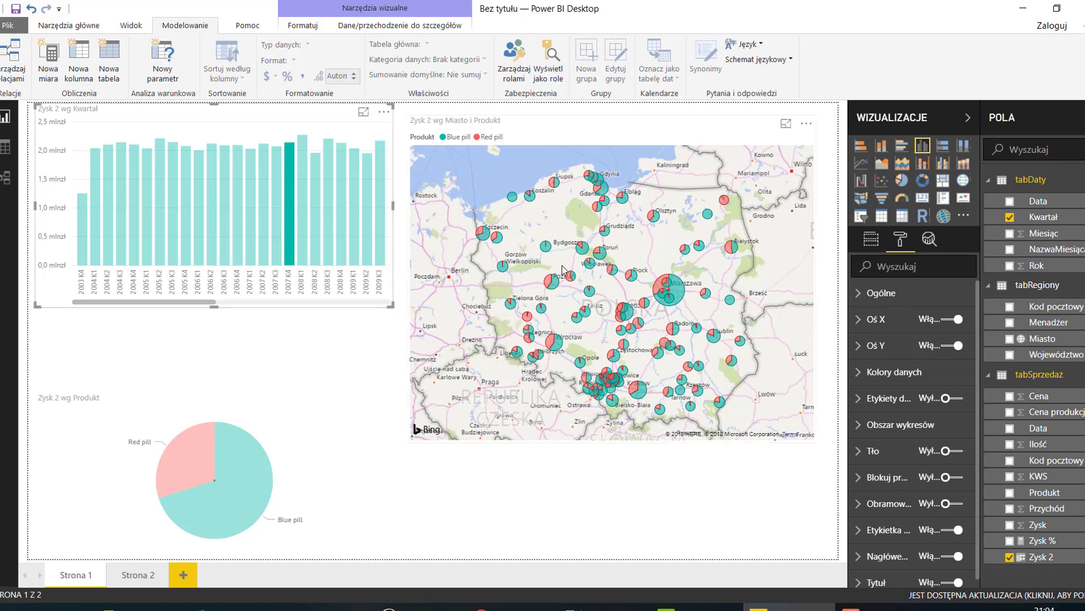
left_click(679, 295)
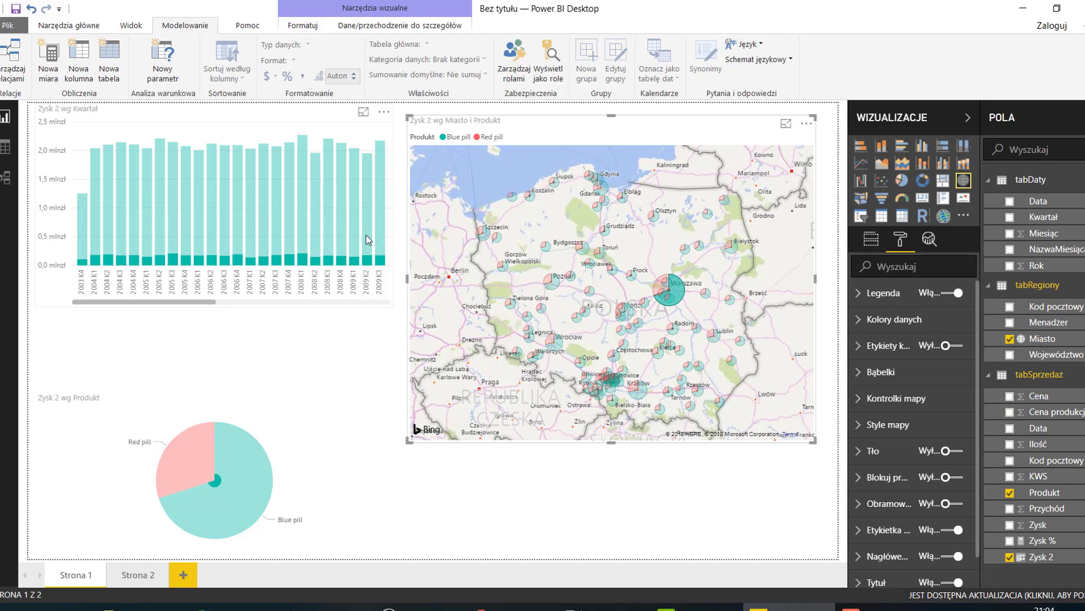
mouse_move(380, 203)
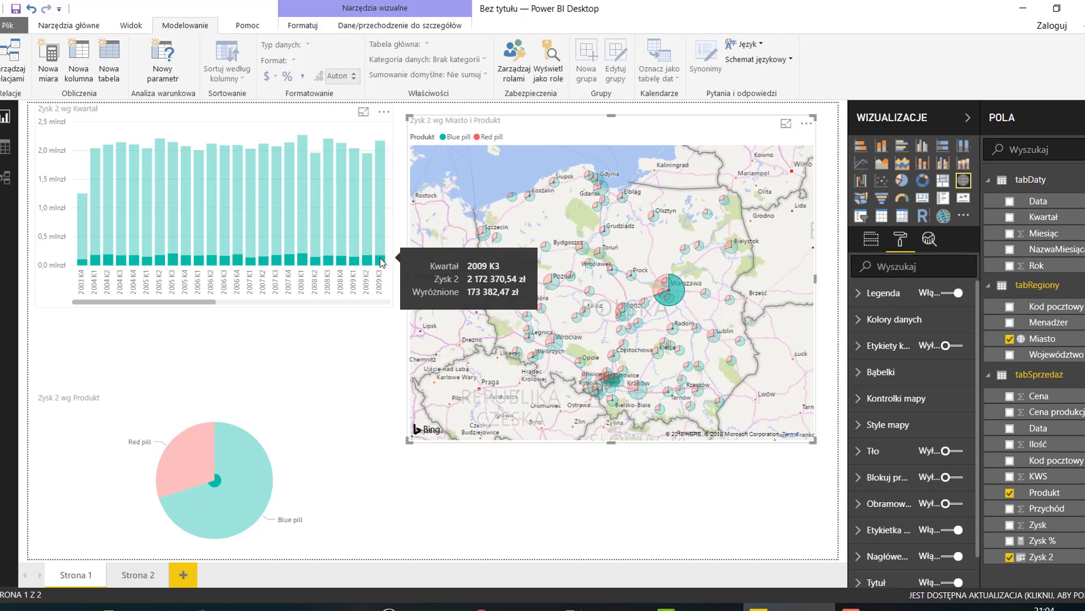
left_click(227, 444)
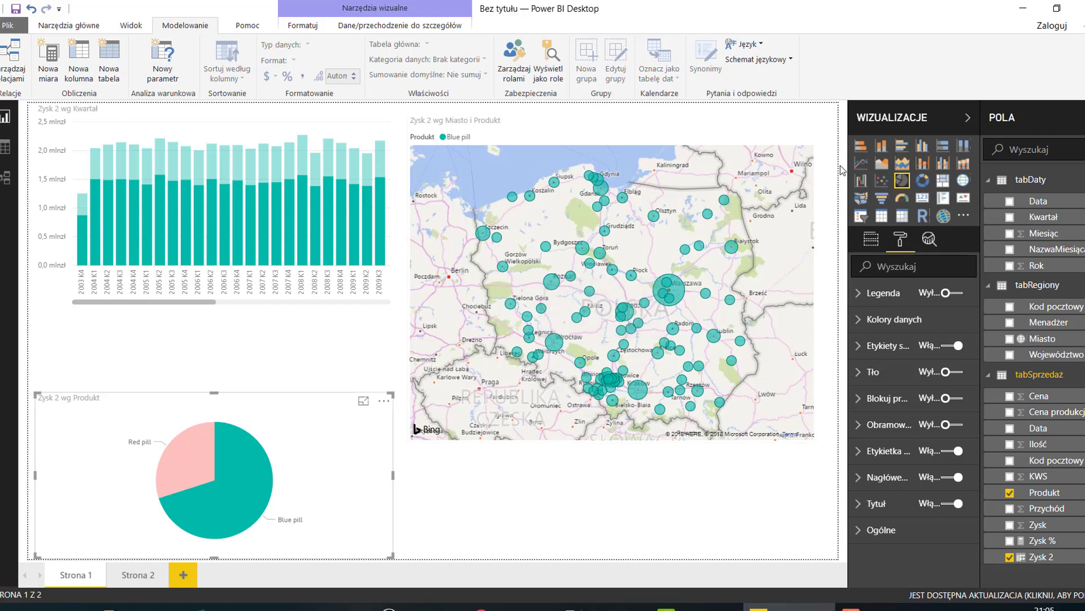
Cross-filter by Red pill then Blue pill, clear the filter, and return to Strona 2.
left_click(208, 462)
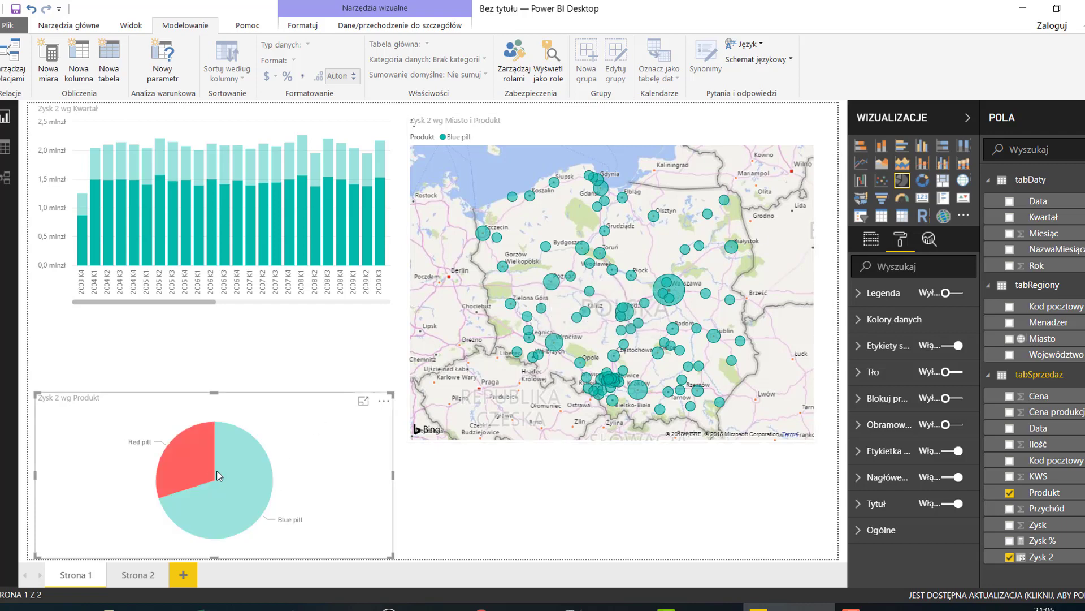
left_click(253, 463)
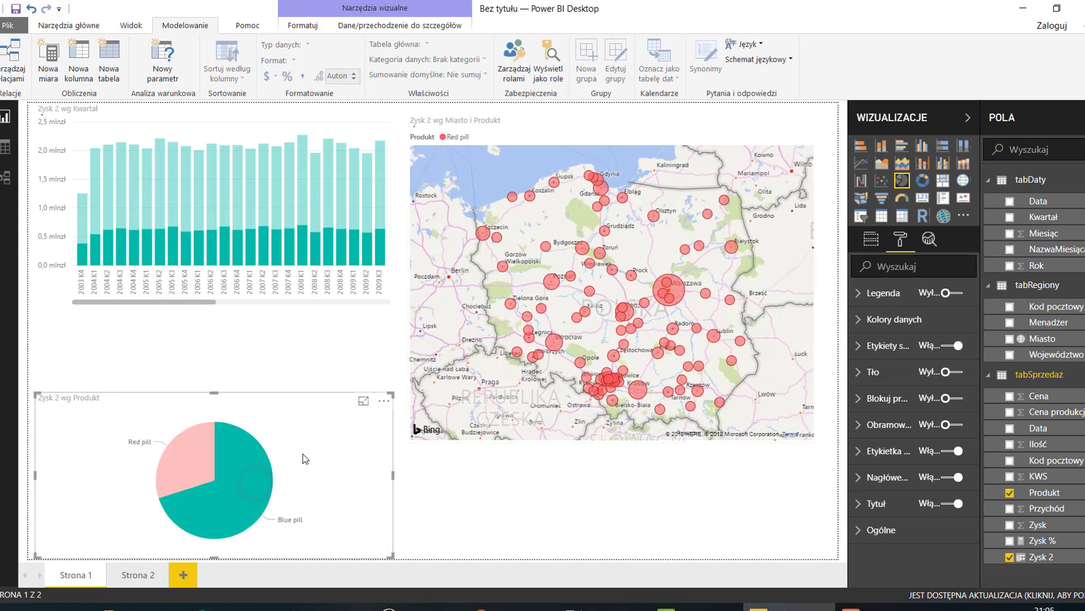
left_click(338, 457)
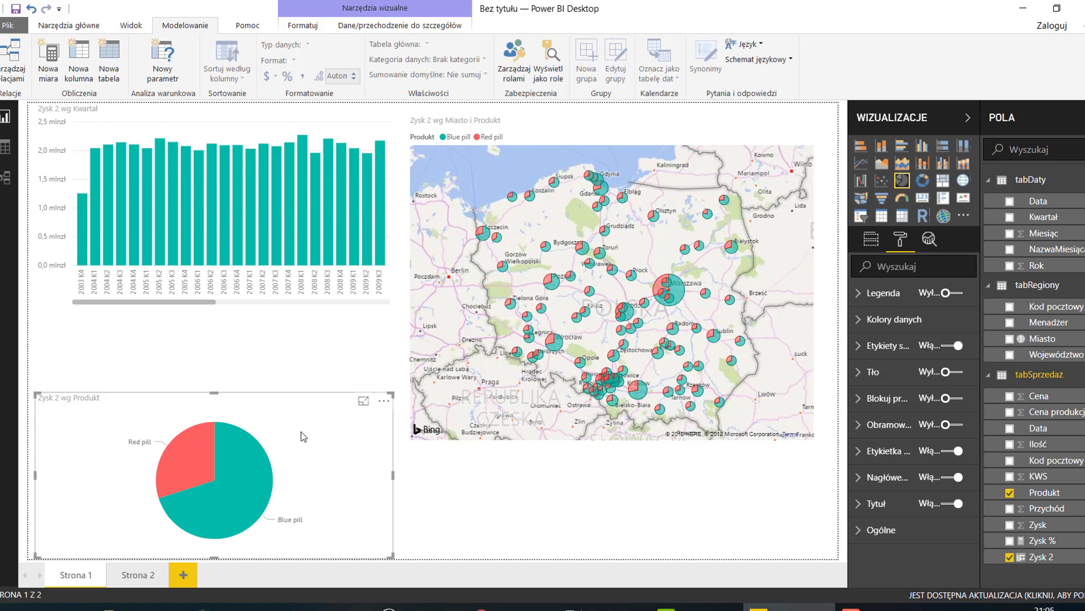
left_click(138, 574)
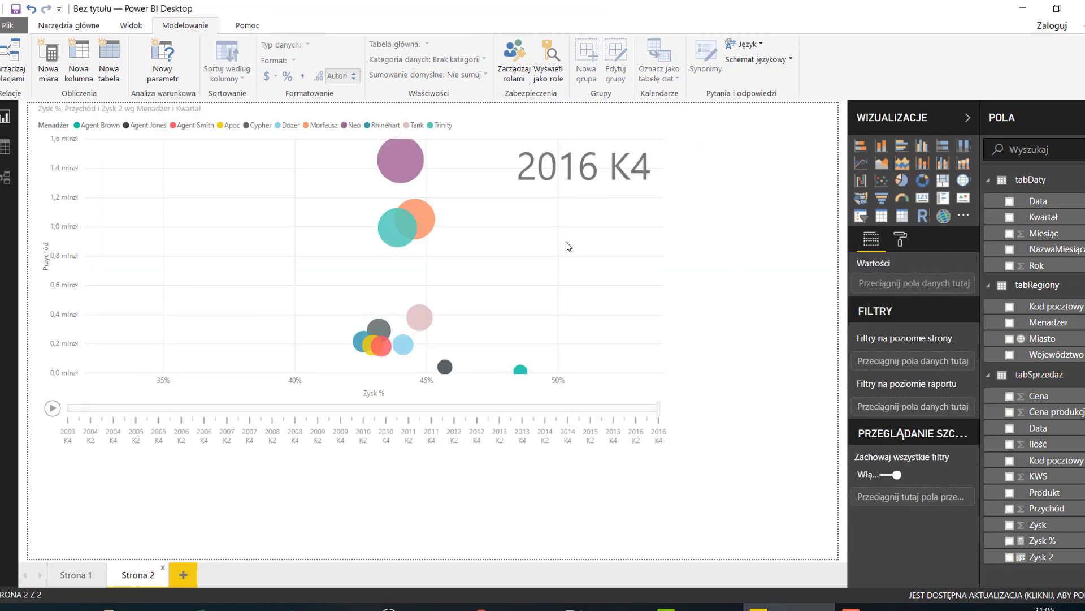
Replace Zysk 2 with Zysk % as the scatter chart's bubble size.
left_click(655, 256)
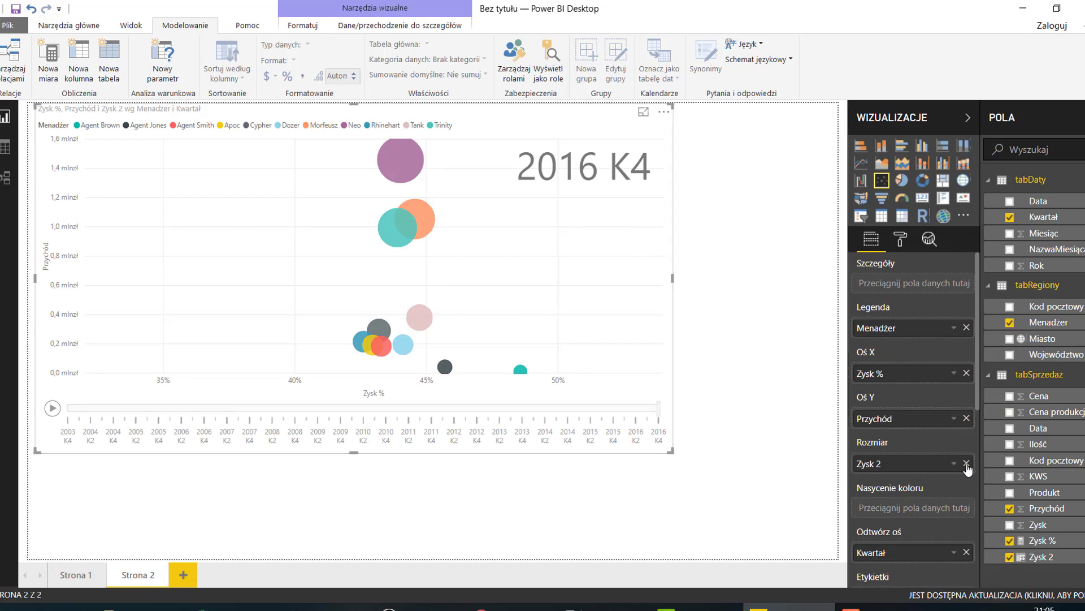
left_click_drag(910, 467, 874, 440)
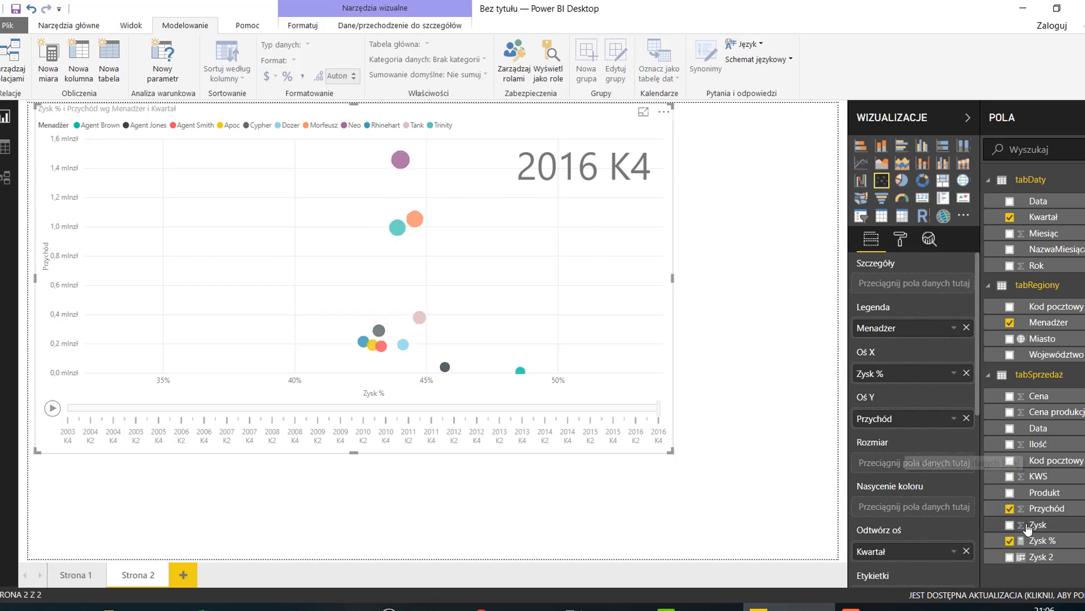
left_click_drag(1042, 541, 908, 466)
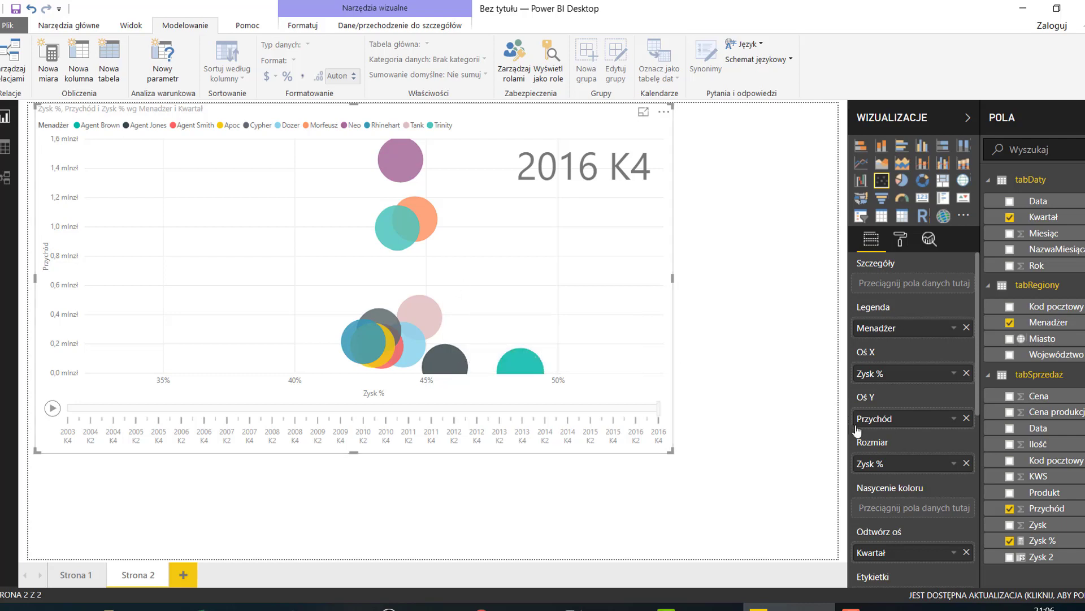
Restore Zysk 2 as the bubble size, then bring up the Mistrz Power Query giveaway page in Chrome.
left_click(967, 463)
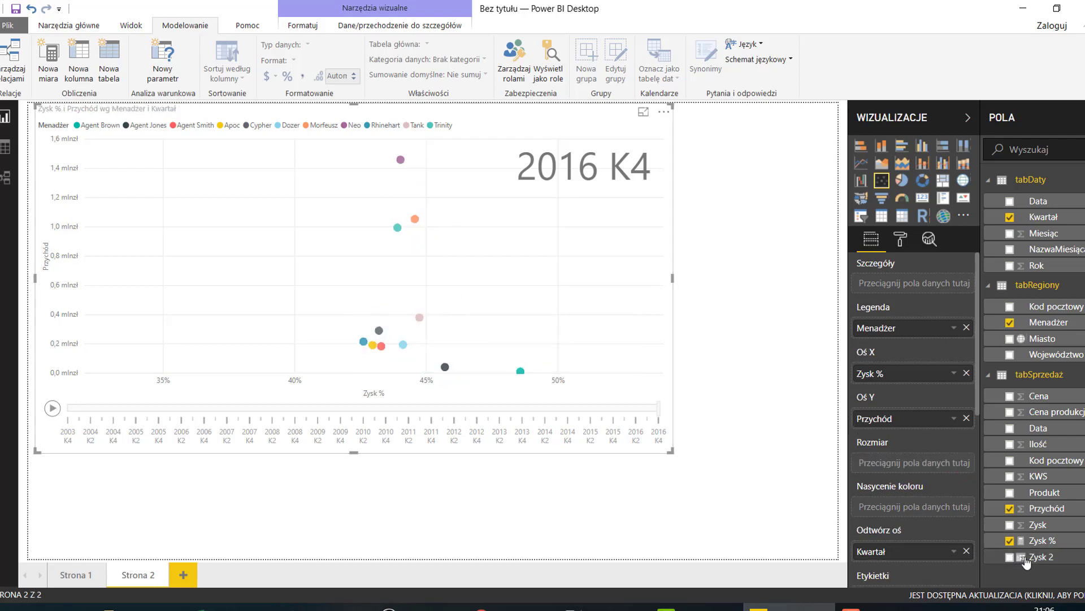
left_click_drag(1040, 557, 921, 463)
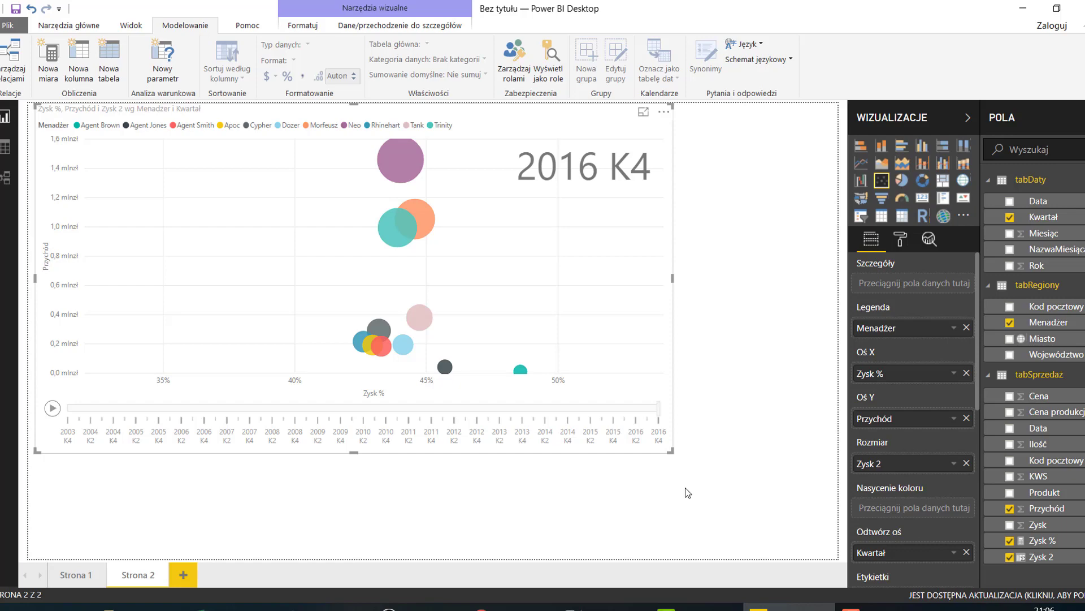
left_click(481, 607)
scroll(456, 355, "up", 5)
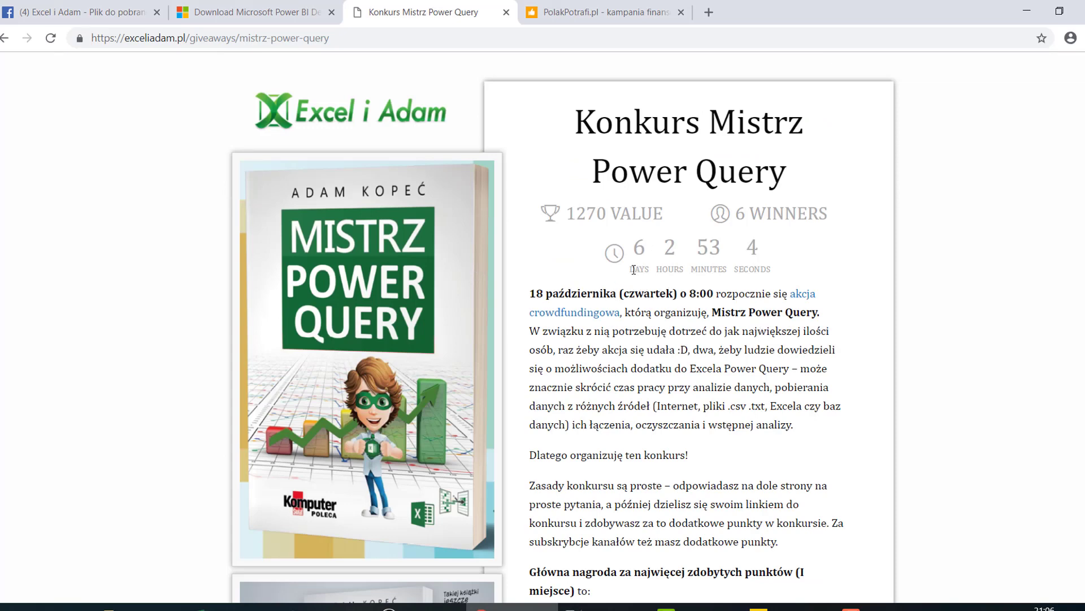
Highlight the giveaway countdown and the 8:00 start time, then return to Power BI Desktop.
left_click_drag(629, 270, 772, 251)
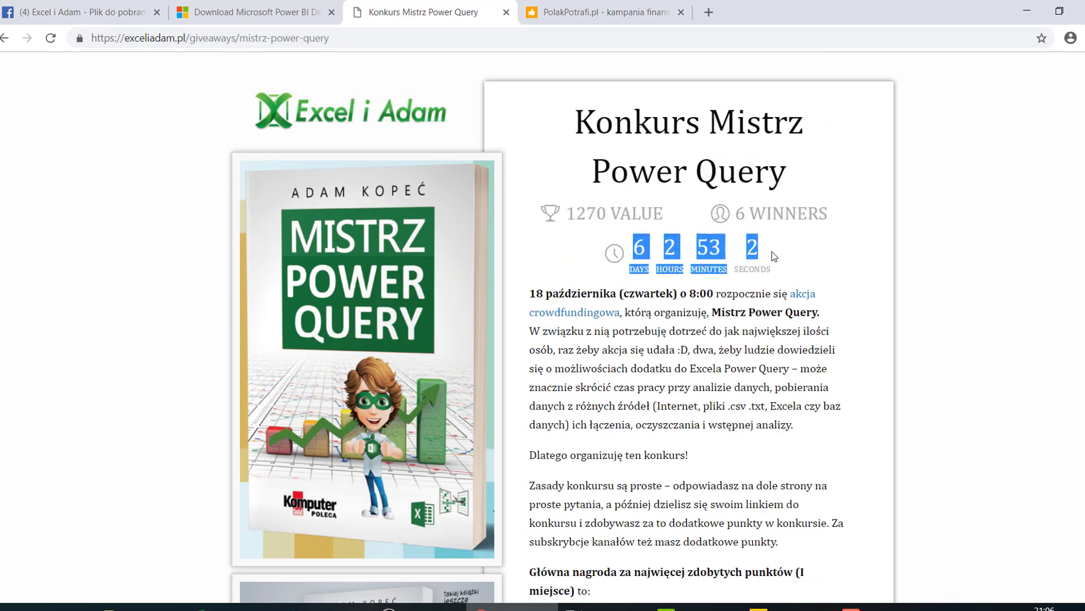
left_click(819, 355)
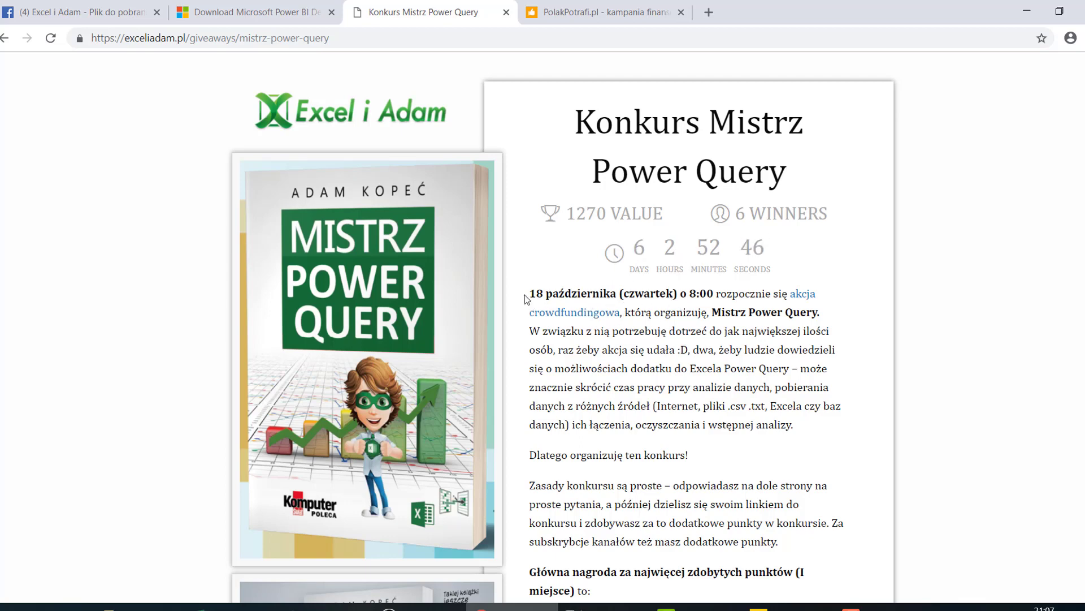
left_click(689, 297)
left_click_drag(689, 297, 718, 297)
left_click(759, 606)
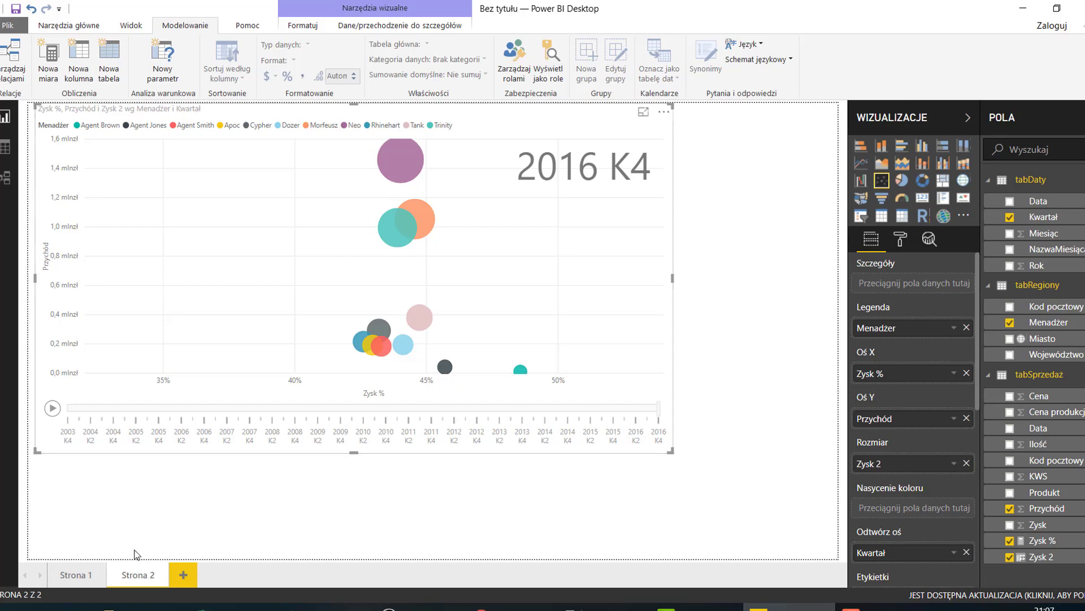
Switch to report page Strona 1, briefly minimize Power BI to show Chrome, then restore it.
mouse_move(76, 575)
left_click(66, 582)
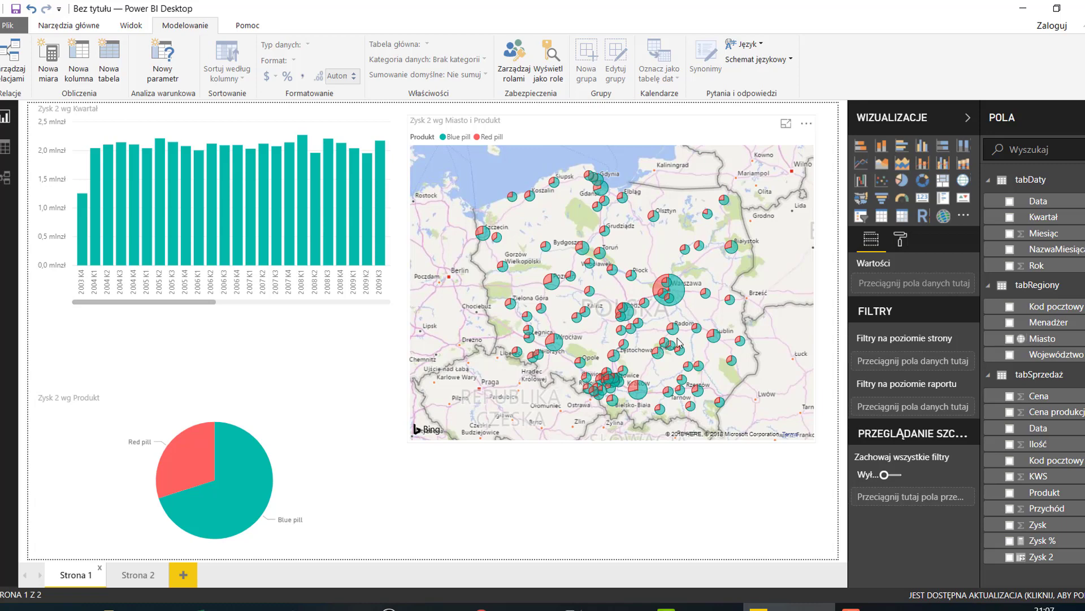
left_click(1023, 8)
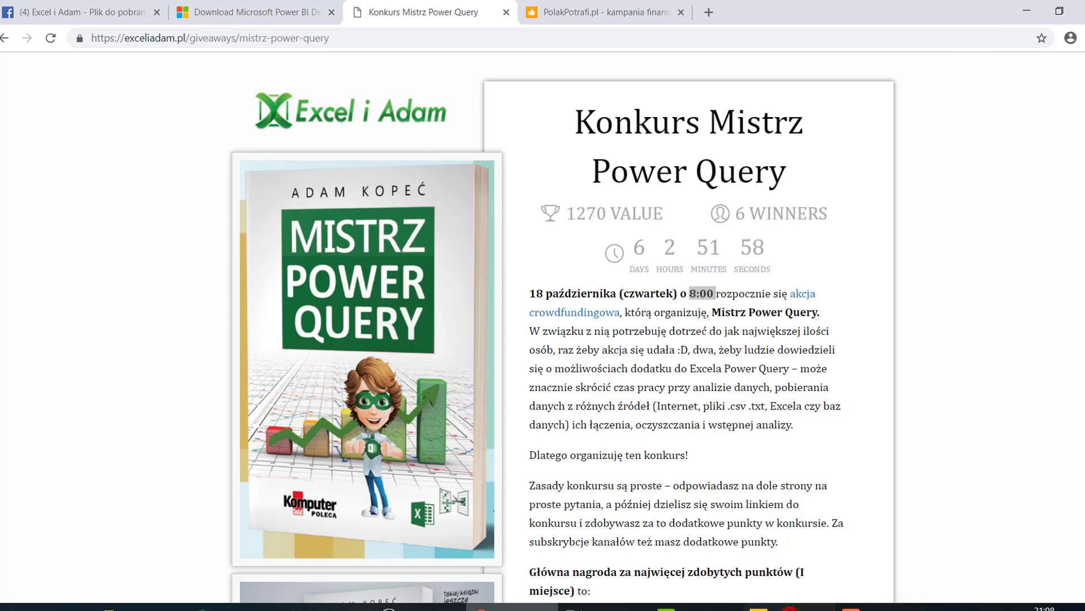
left_click(759, 606)
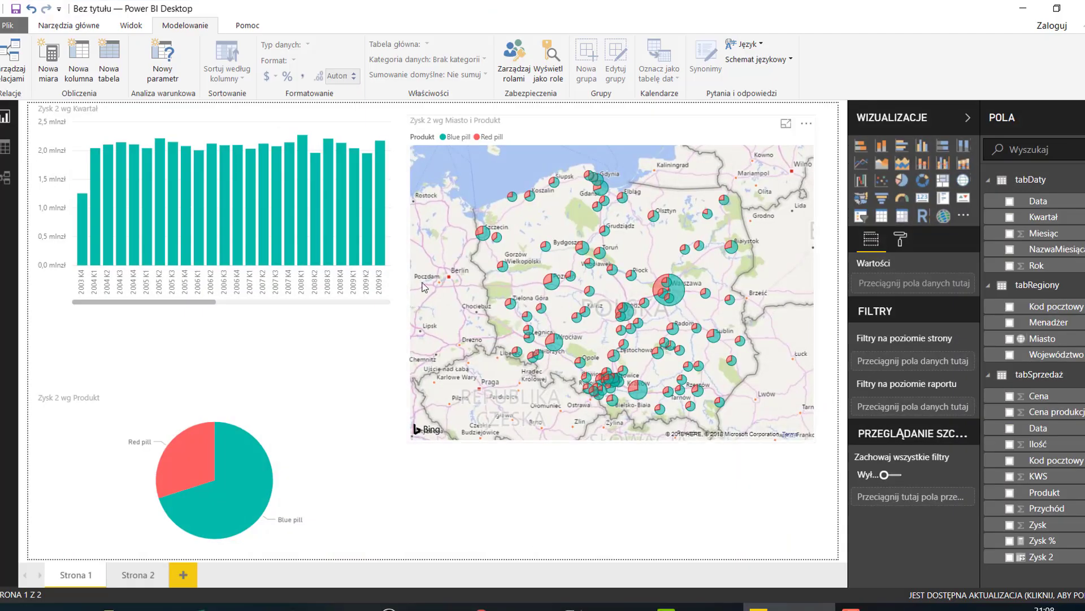
Open the Pobierz dane list of common data sources from the Narzędzia główne ribbon.
left_click(88, 25)
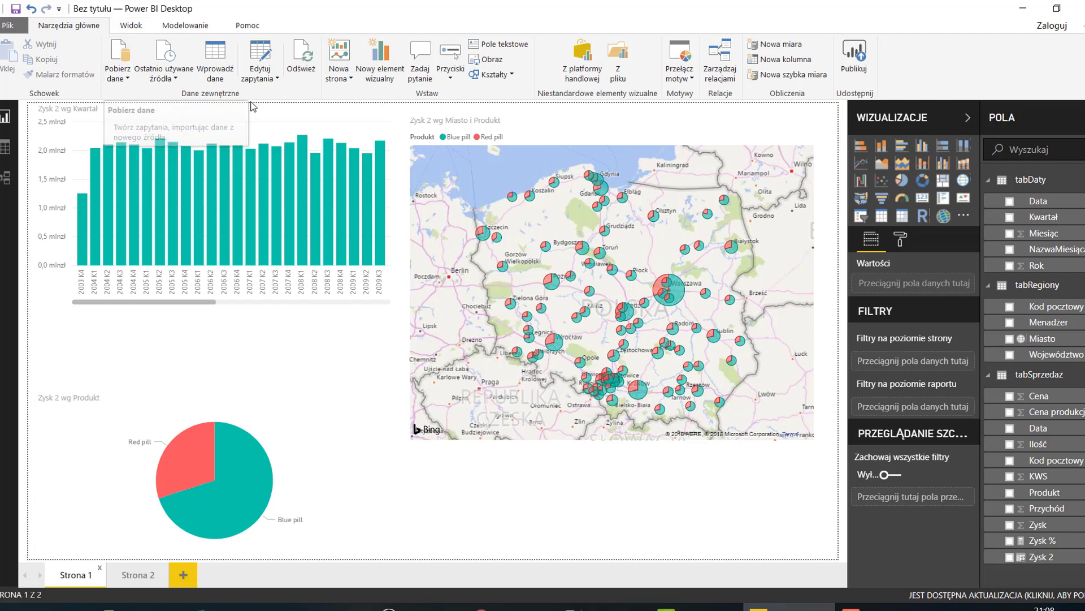
left_click(129, 79)
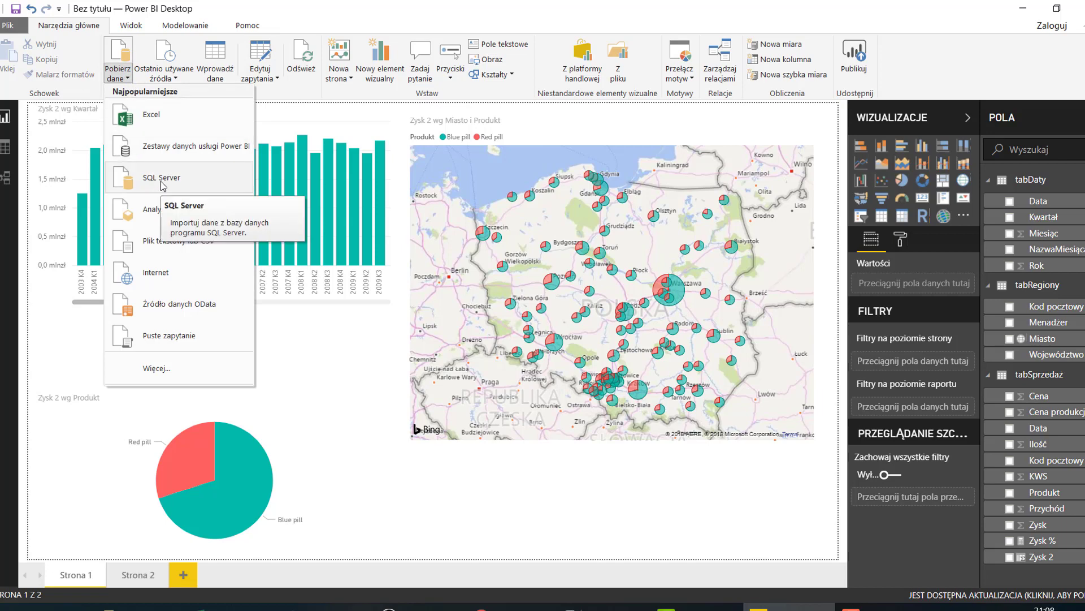
Browse the Baza danych connectors, such as SQL Server Analysis Services and Access, then cancel without connecting.
left_click(165, 373)
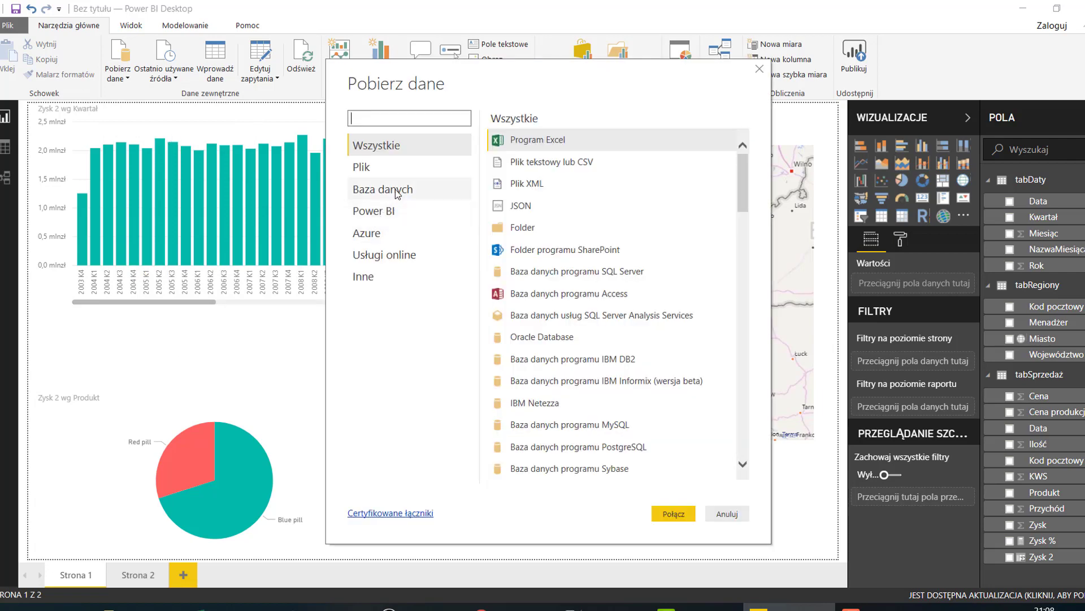
left_click(397, 194)
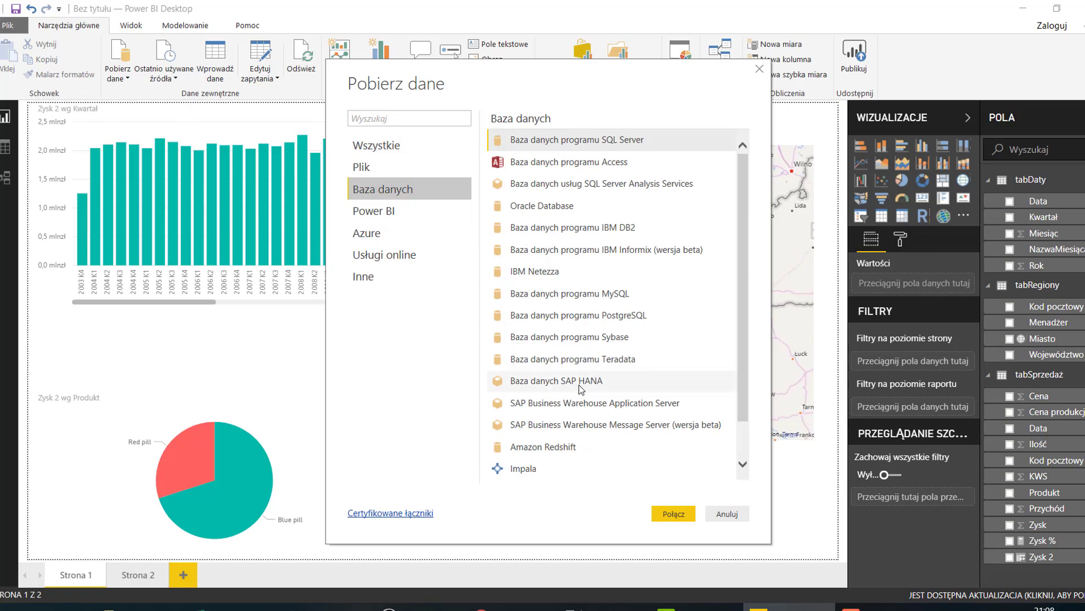
left_click_drag(582, 73, 424, 54)
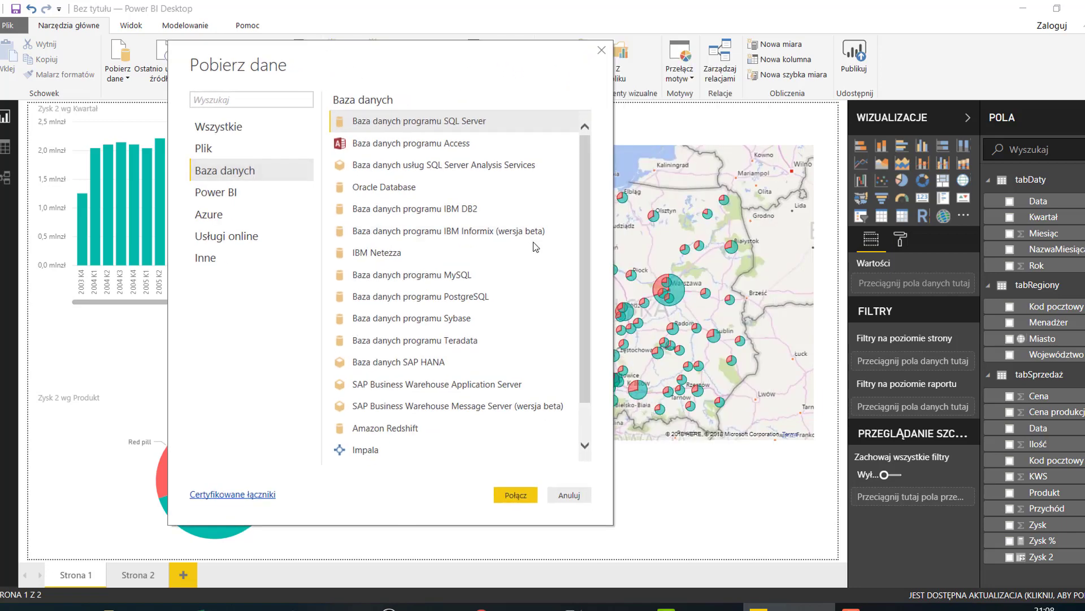
left_click(498, 170)
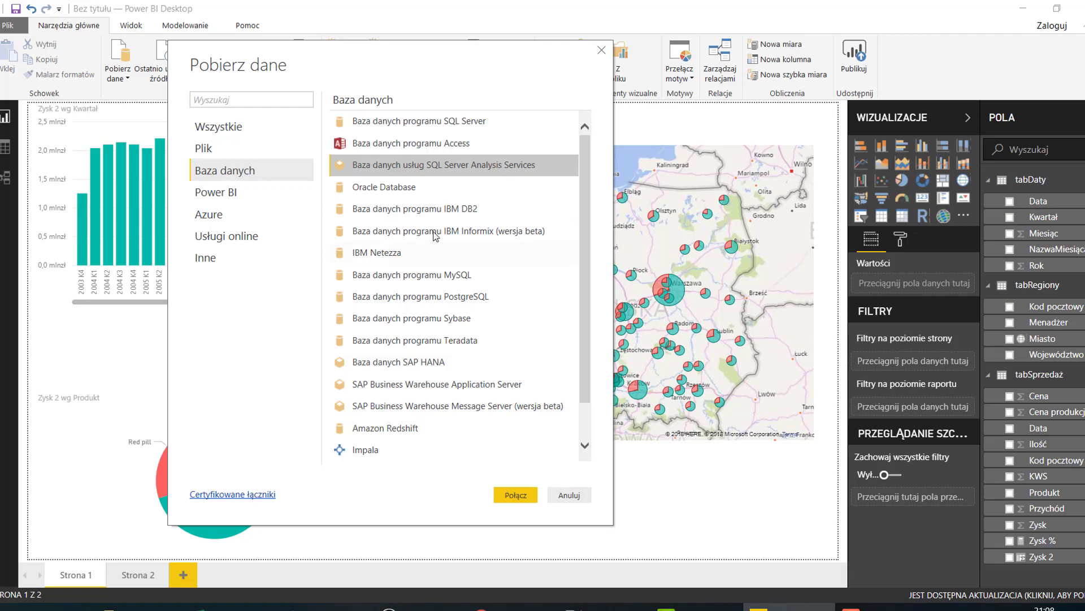
left_click(446, 141)
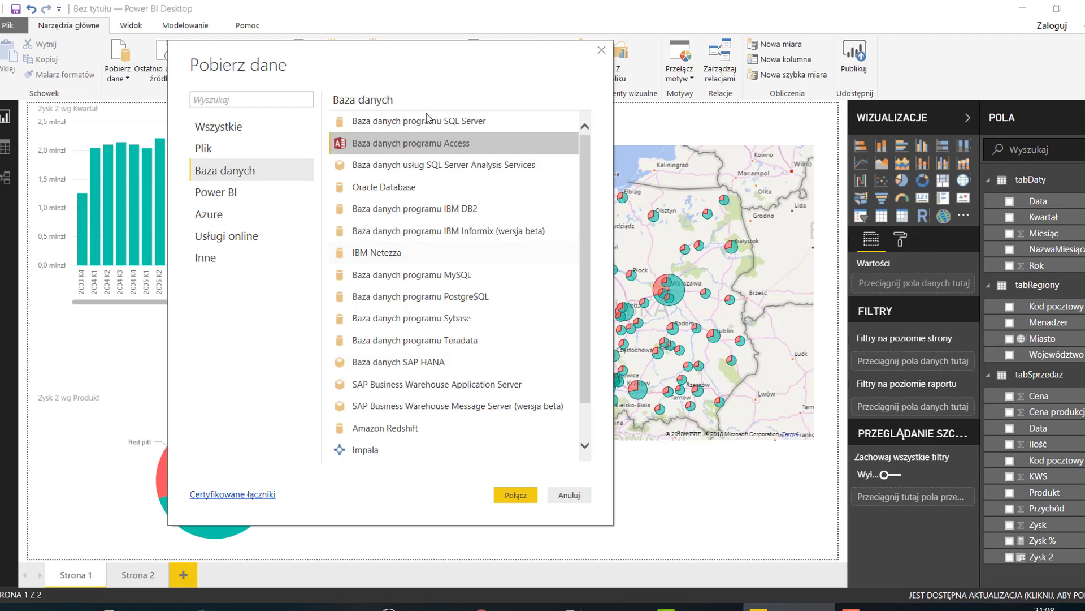
left_click(568, 495)
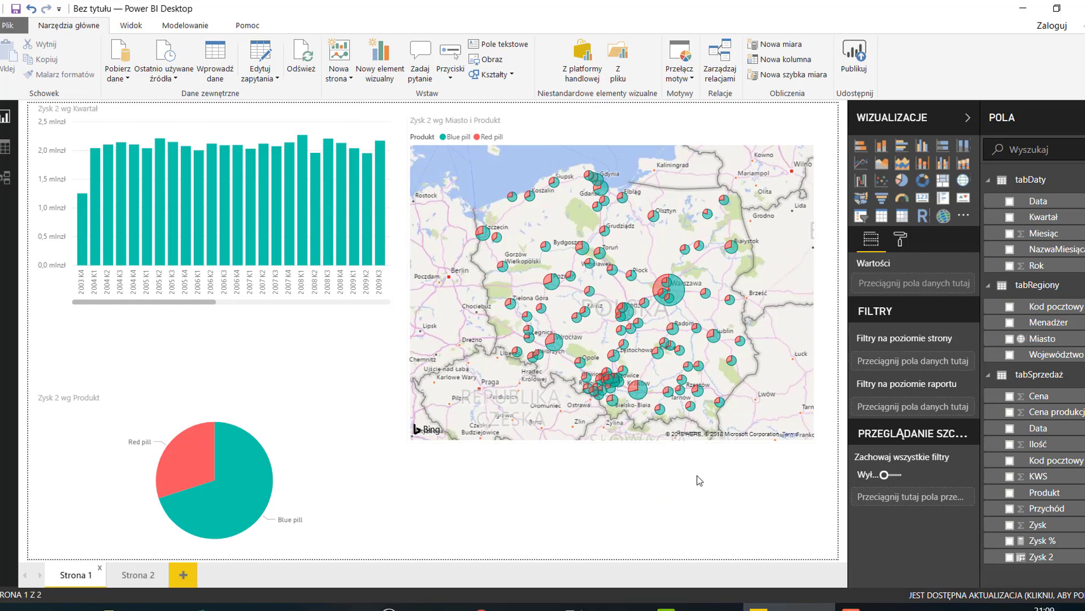
Scroll through the giveaway page's prize lists for places I–III, highlighting the first-place book prize.
left_click(512, 606)
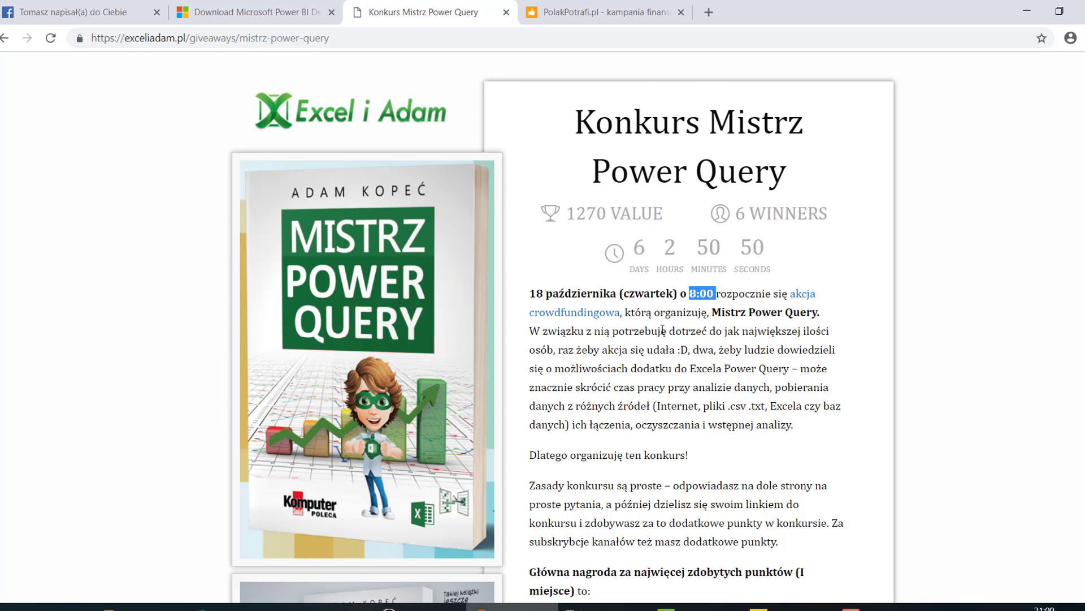
scroll(663, 331, "down", 5)
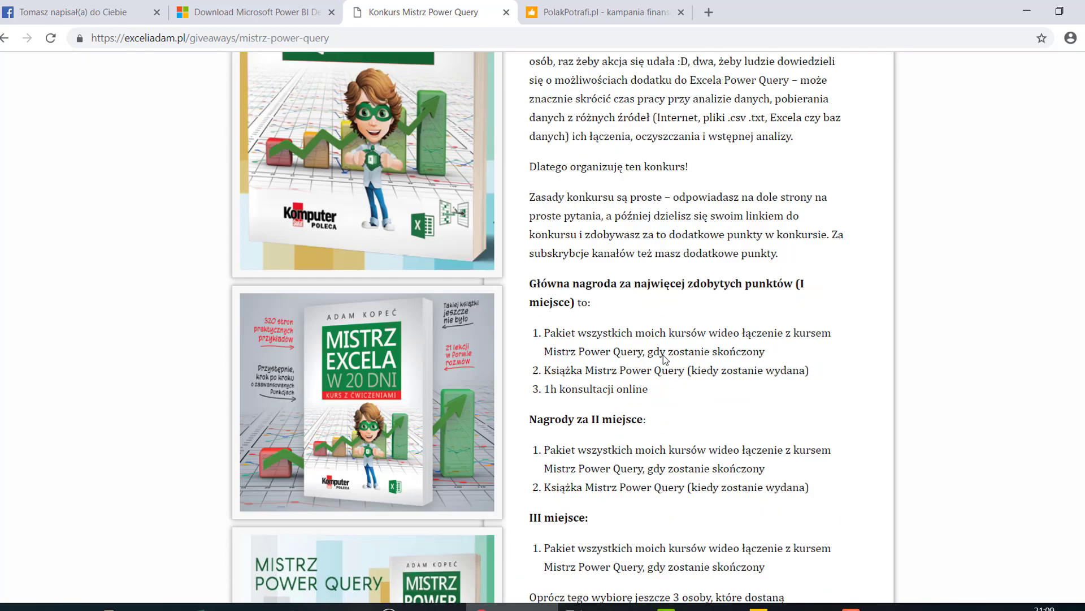
scroll(663, 355, "down", 4)
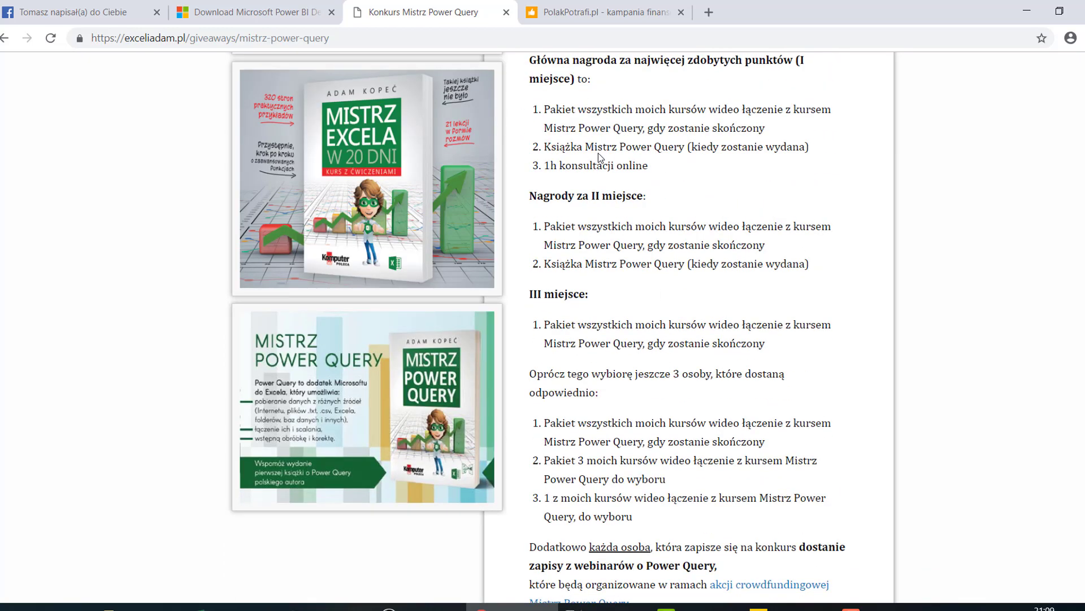
left_click_drag(602, 148, 571, 148)
scroll(639, 214, "up", 1)
scroll(638, 214, "up", 1)
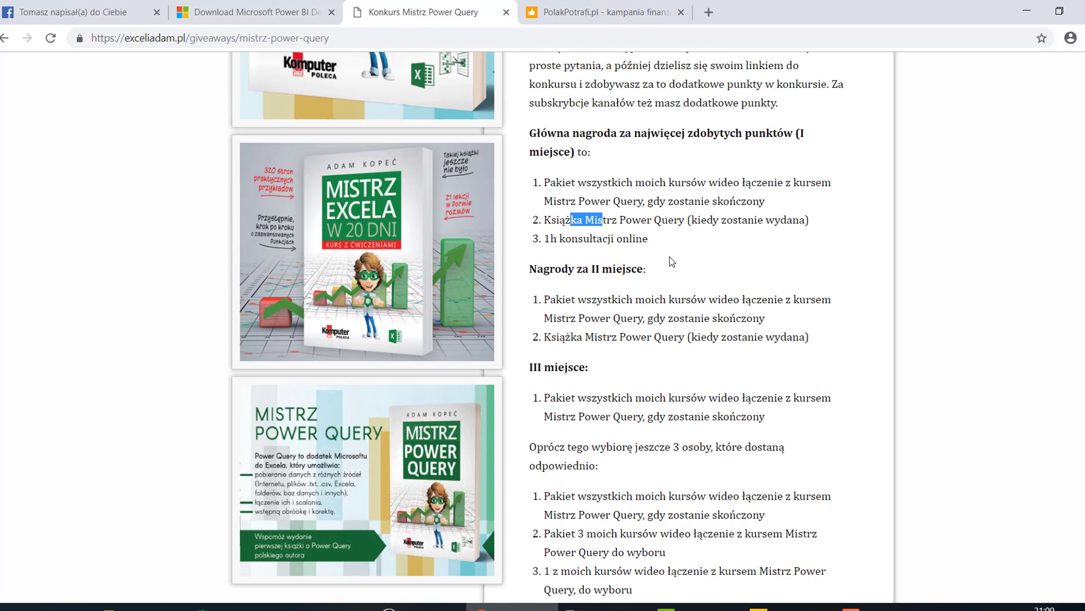
scroll(672, 261, "up", 5)
scroll(671, 258, "down", 3)
scroll(671, 254, "up", 1)
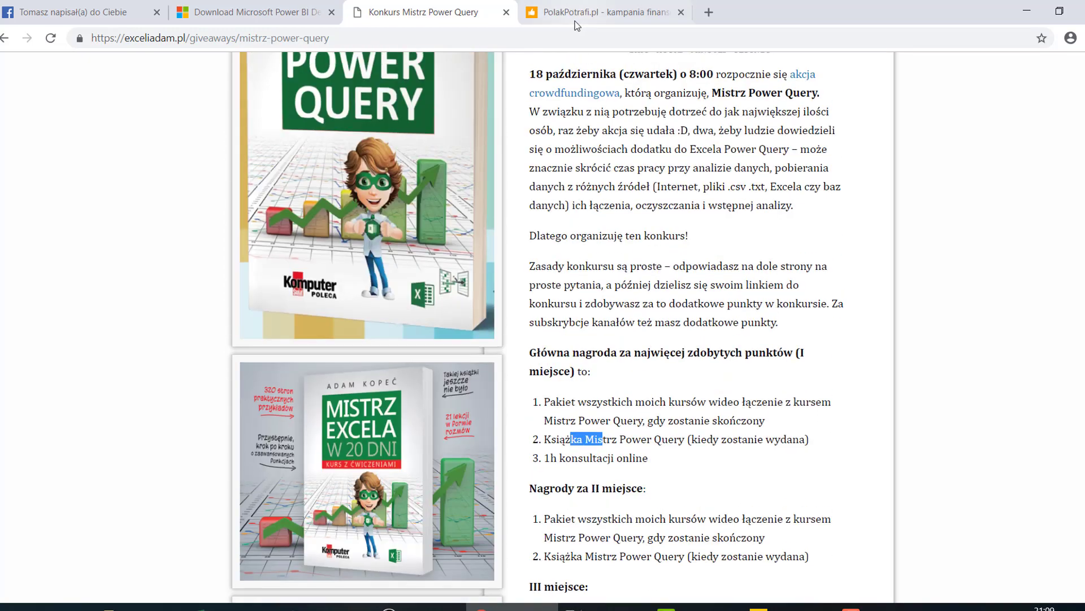
left_click(547, 12)
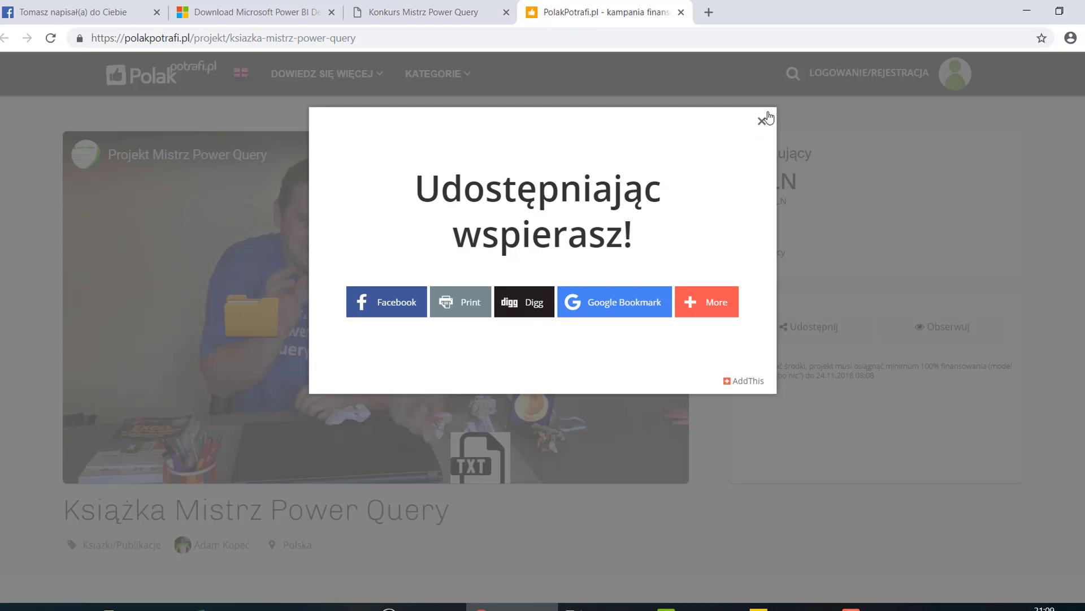
left_click(764, 118)
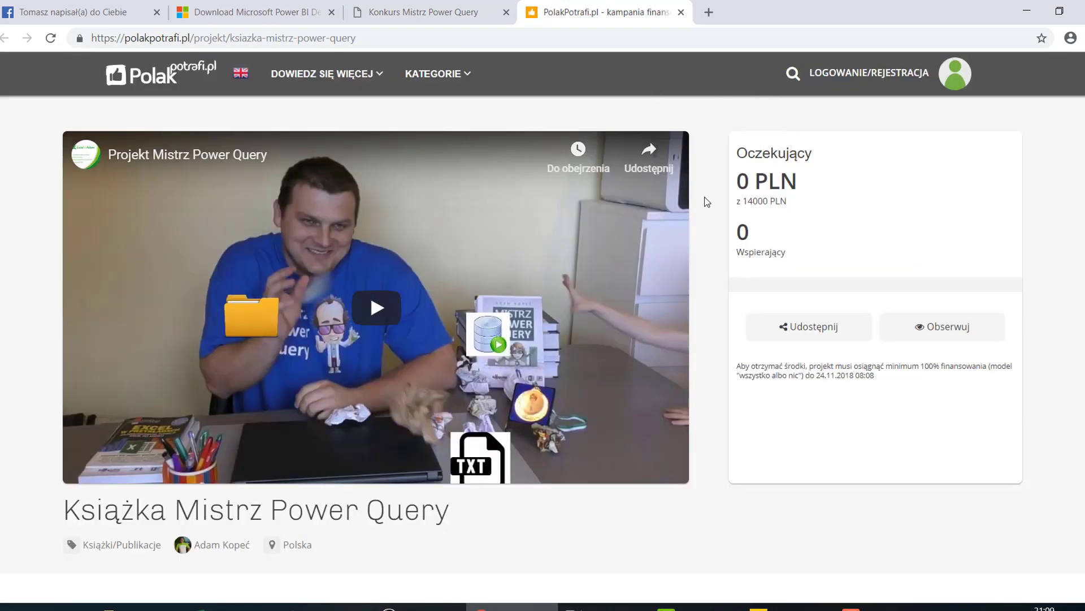
scroll(709, 202, "down", 6)
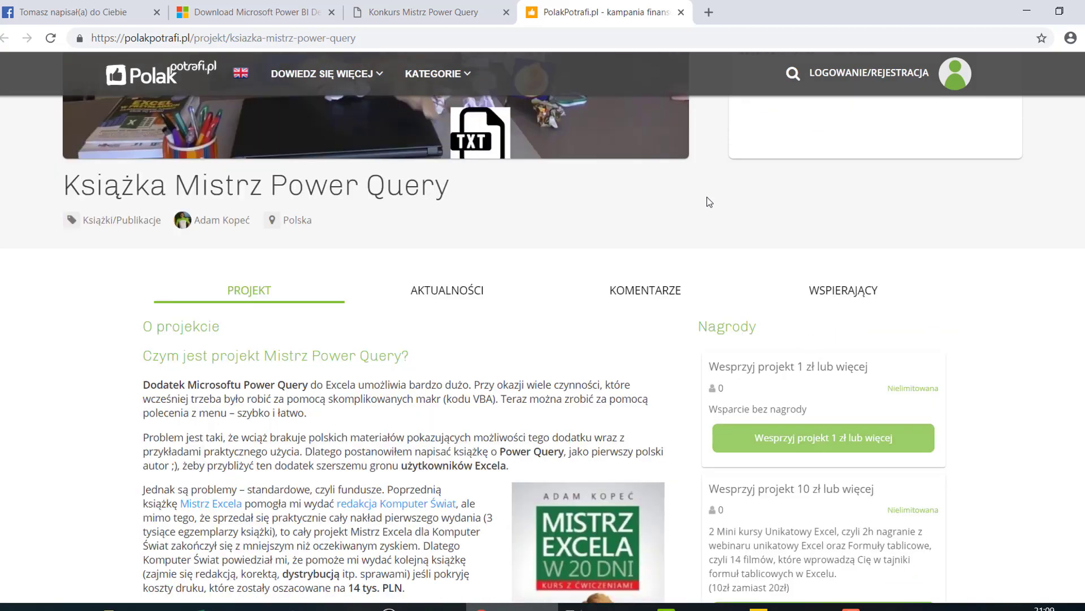
scroll(709, 202, "down", 7)
scroll(709, 202, "up", 10)
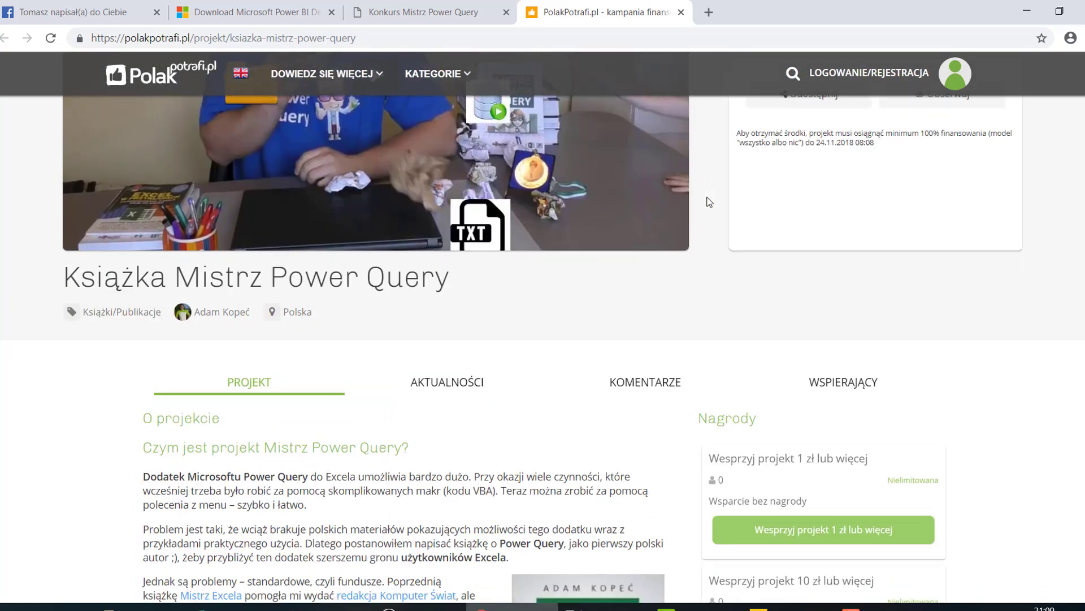
scroll(709, 201, "up", 5)
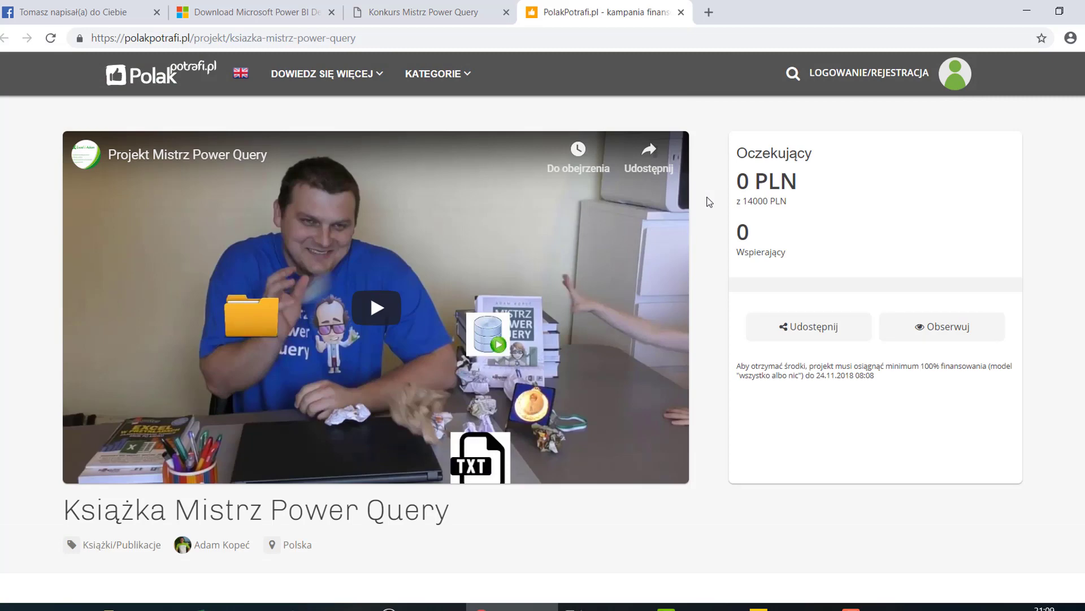
left_click(417, 12)
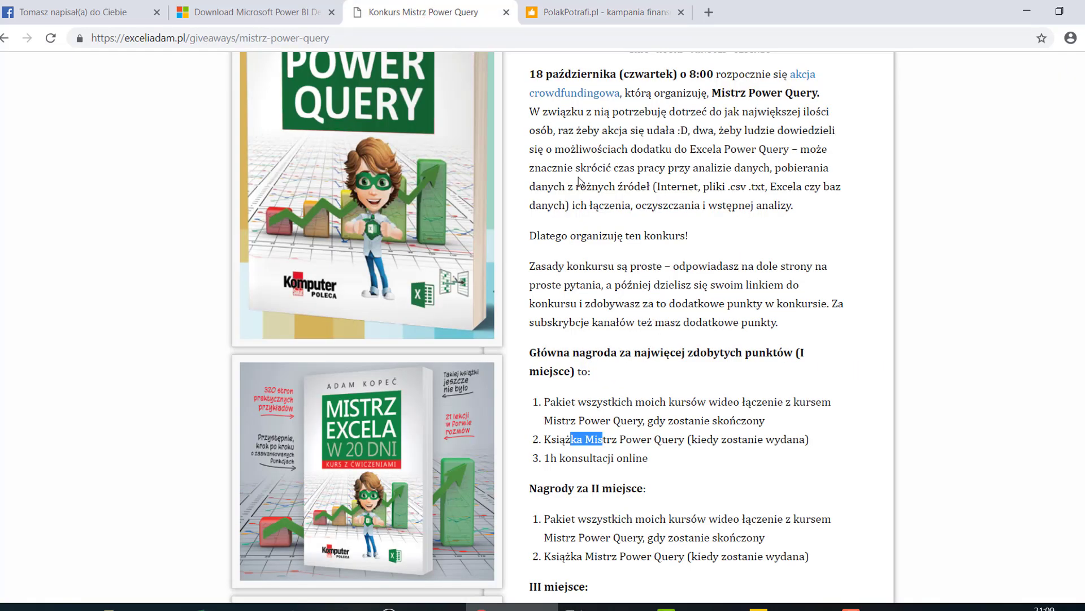
Post the exceliadam.pl/giveaways/mistrz-power-query link as a Facebook video comment, then show the PolakPotrafi page.
left_click(390, 38)
left_click(95, 7)
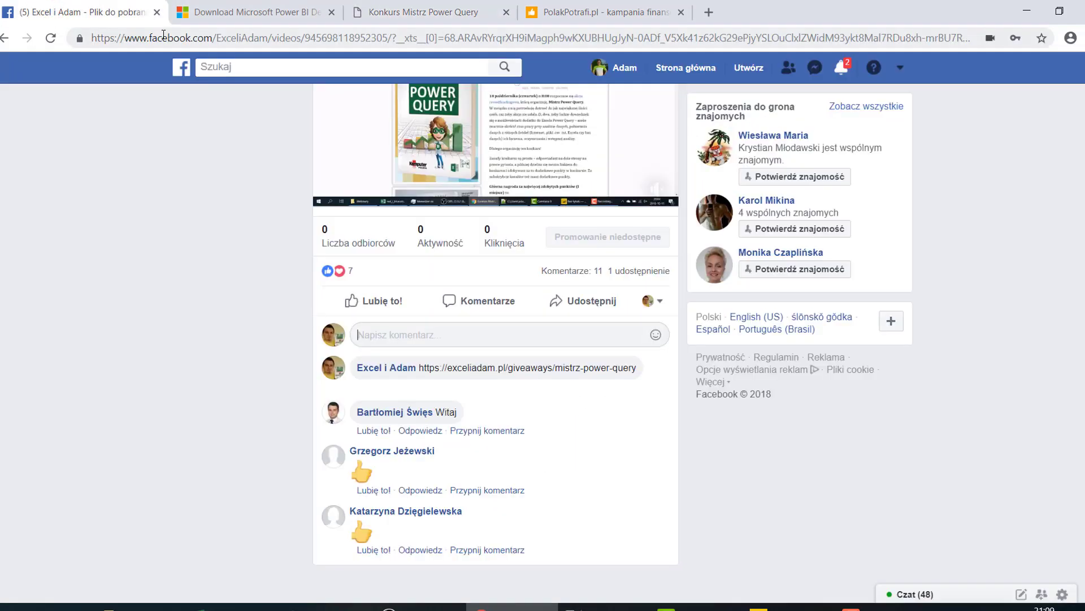
left_click(434, 336)
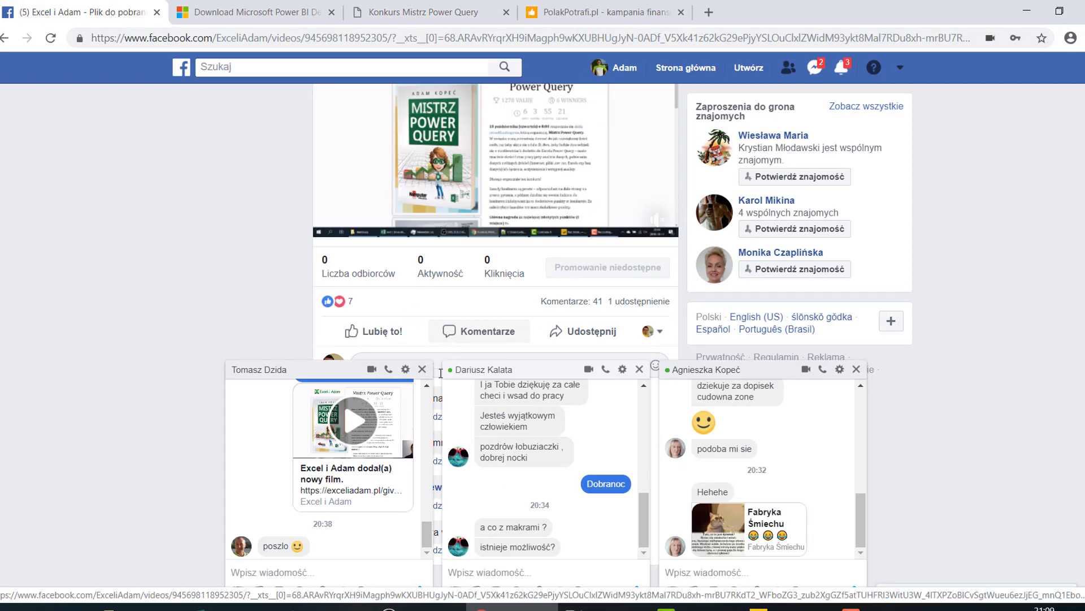
left_click(423, 369)
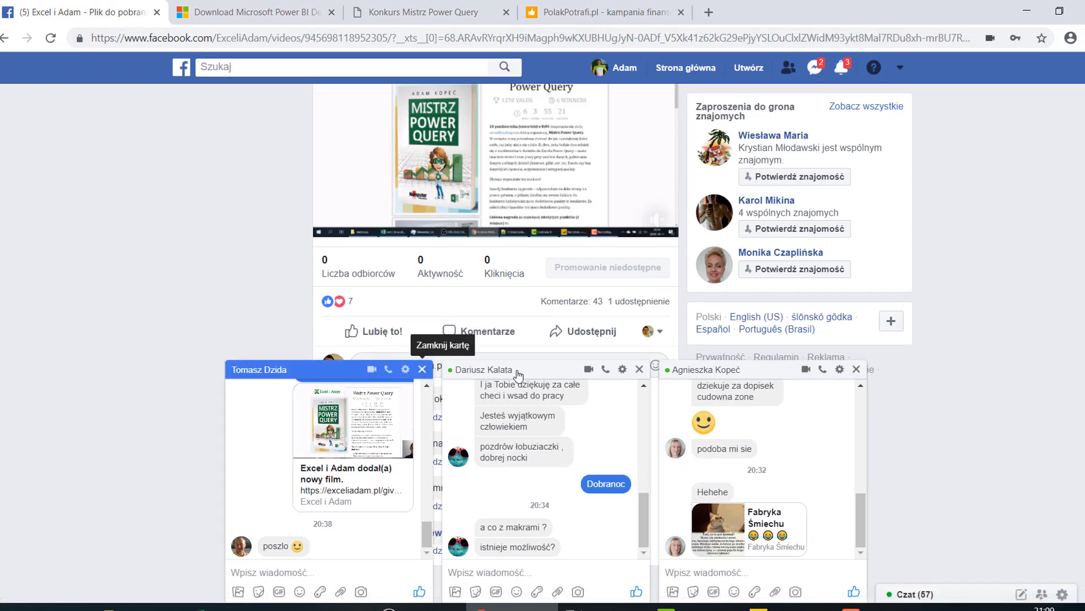
left_click(641, 369)
left_click(856, 369)
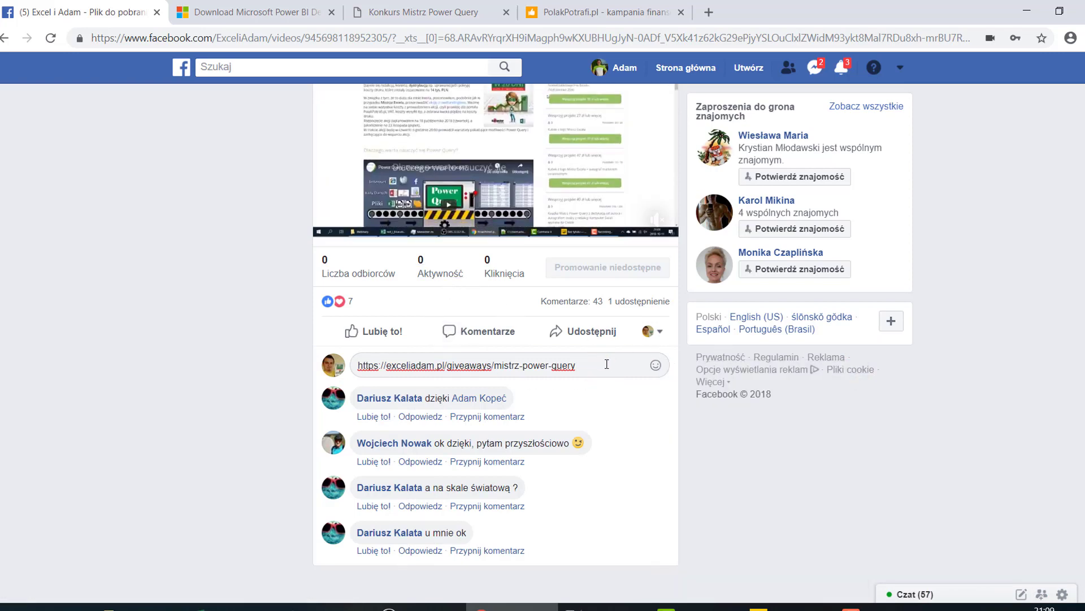
key("Return")
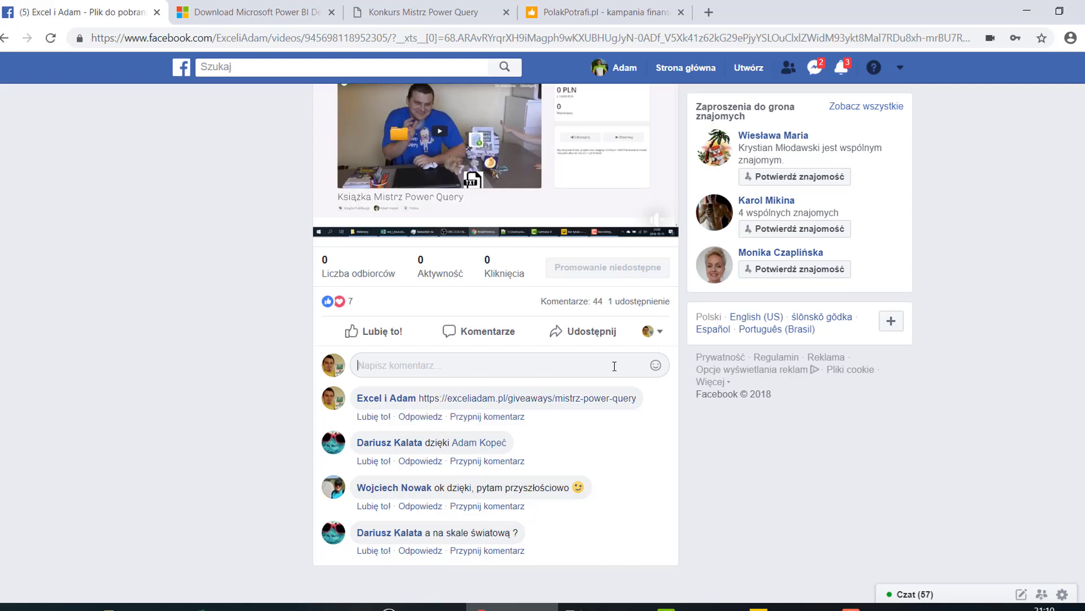
left_click(603, 8)
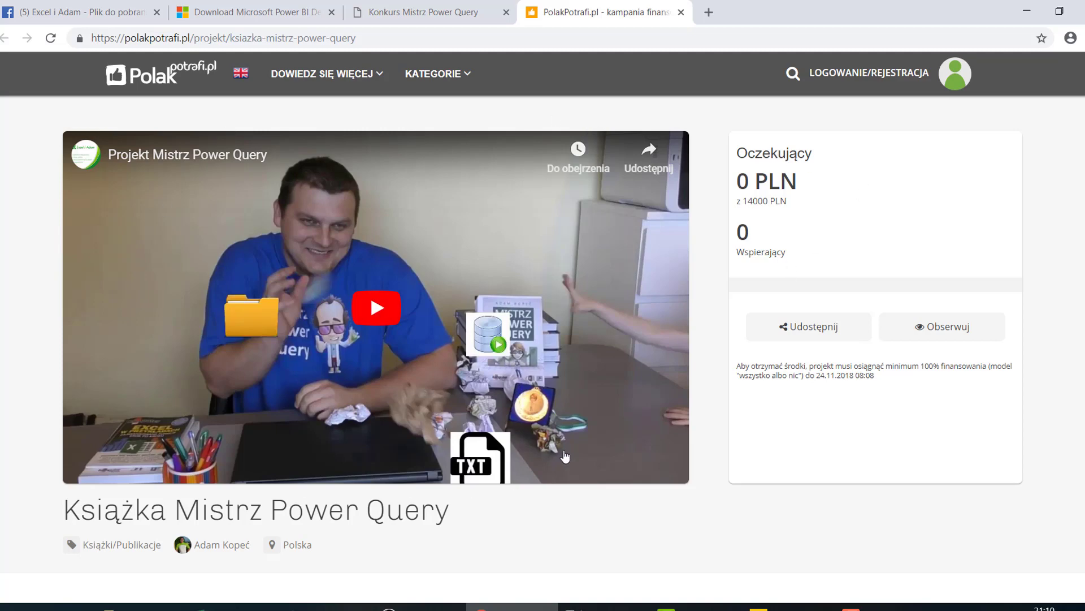
Highlight the 14000 PLN funding goal and the 24.11 deadline, checking November 2018 in the calendar.
left_click(755, 201)
double_click(754, 201)
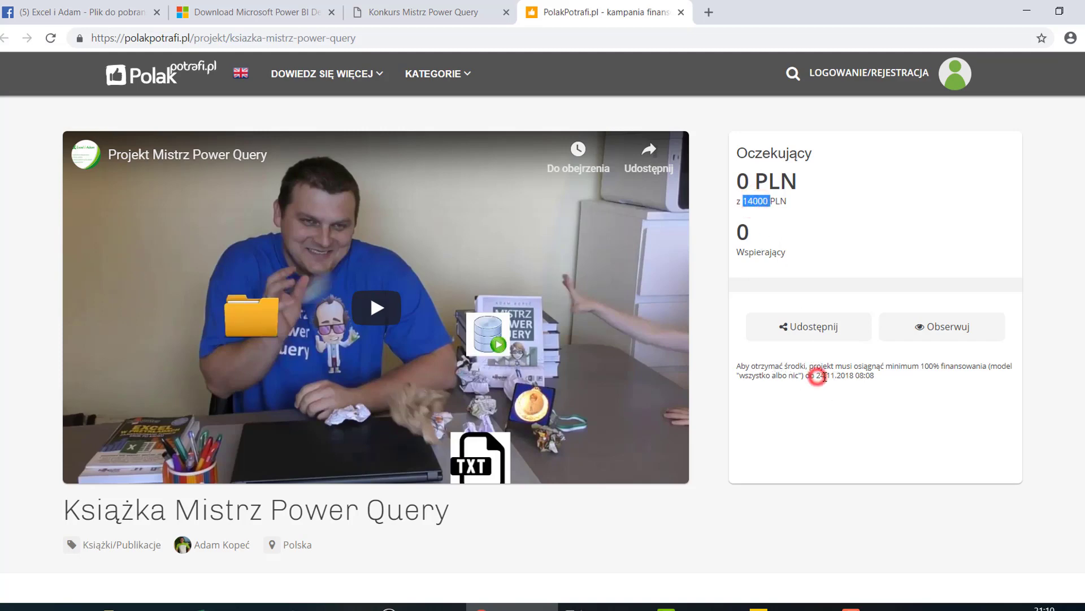
left_click_drag(816, 375, 857, 380)
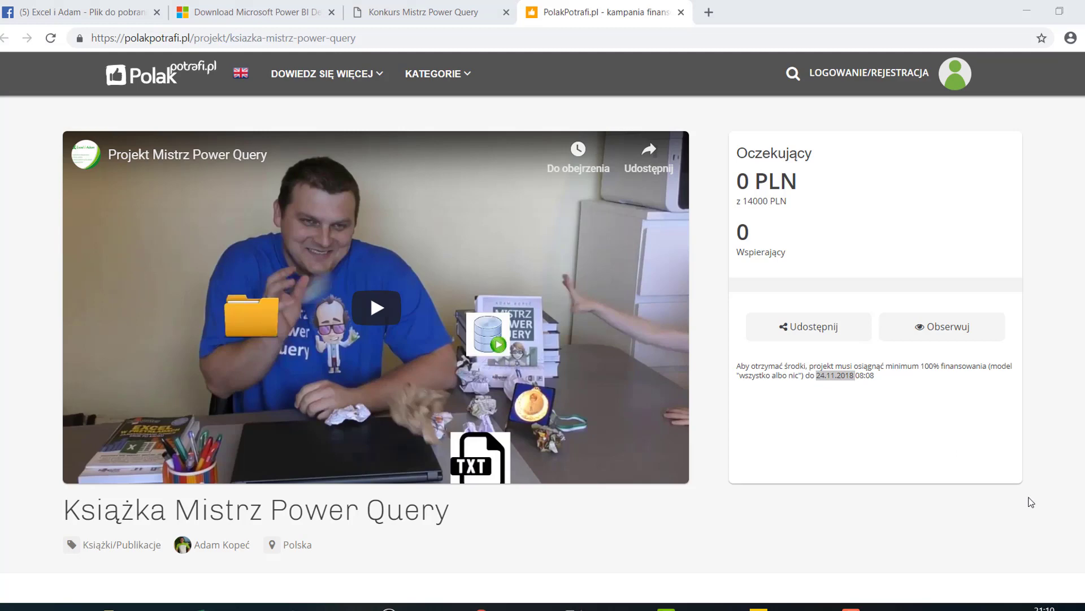
left_click(1080, 165)
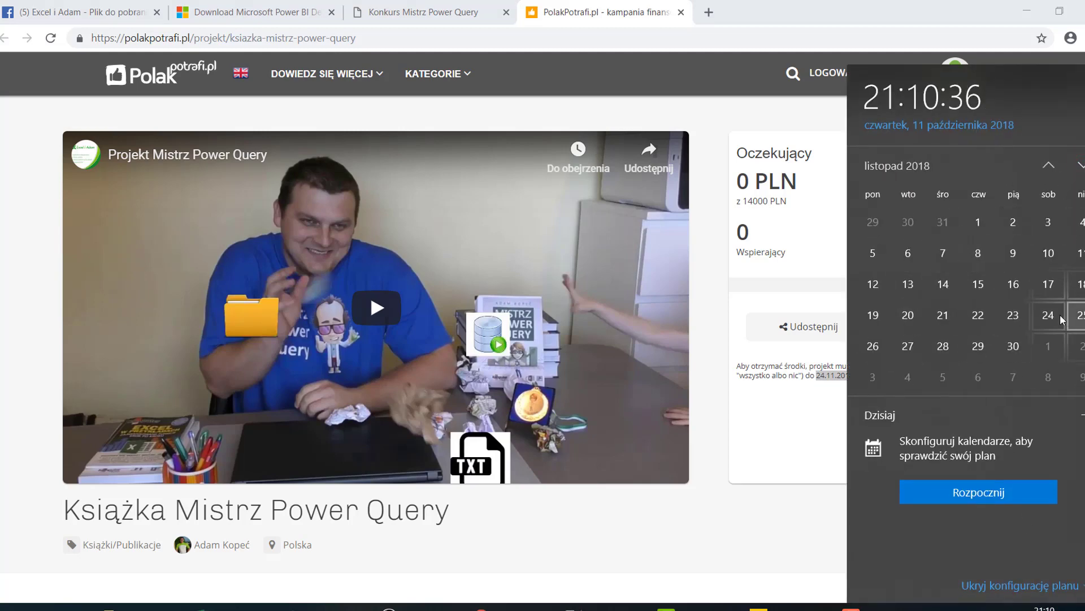
left_click(777, 415)
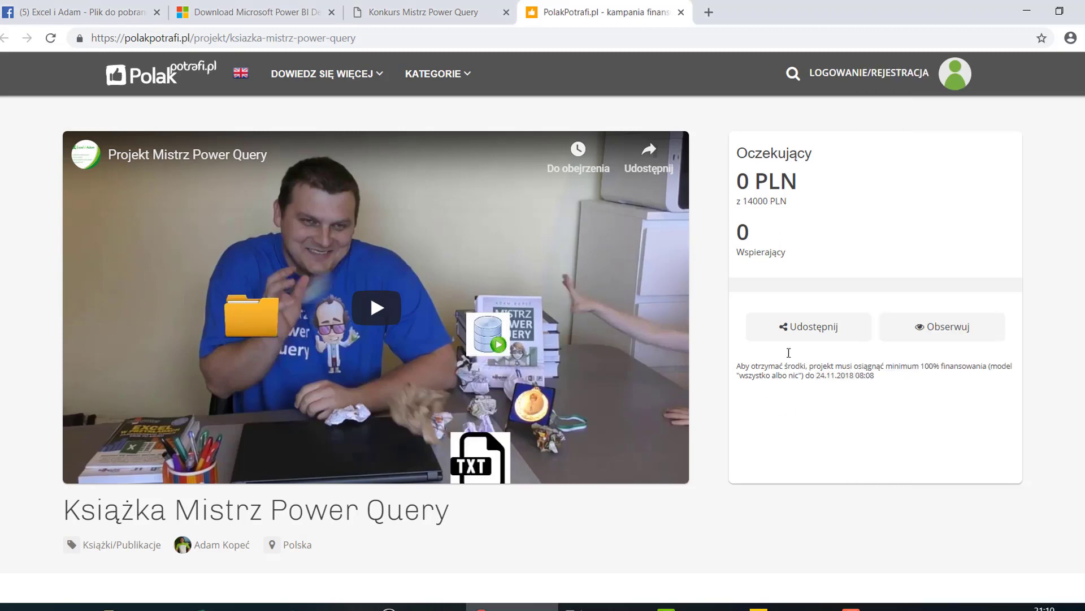
double_click(750, 201)
Scroll down the PolakPotrafi project page, then return to the Konkurs Mistrz Power Query page.
scroll(719, 320, "down", 8)
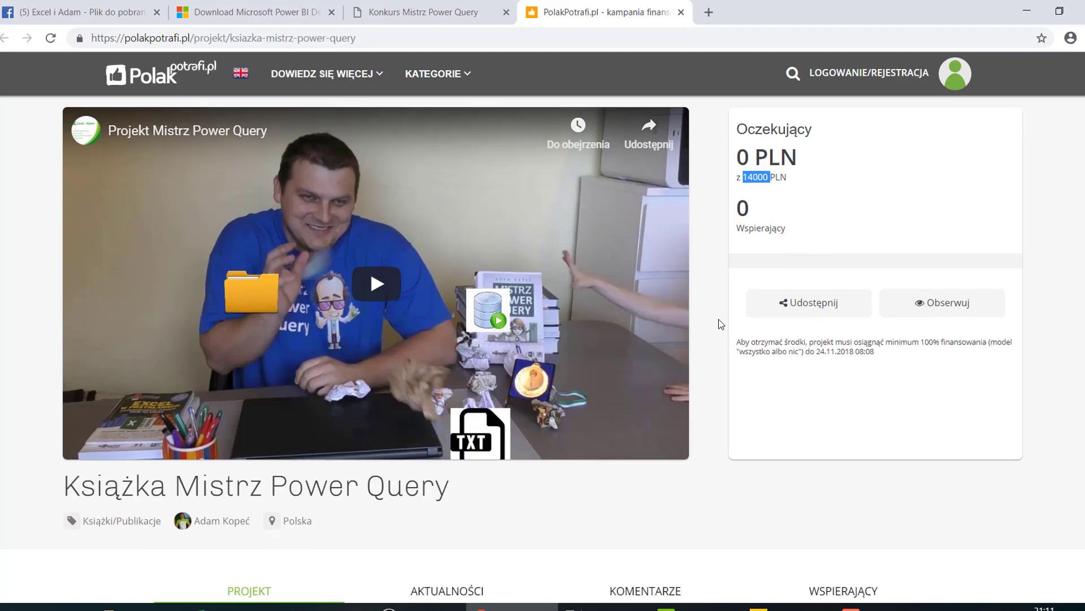
scroll(630, 329, "down", 3)
scroll(564, 330, "down", 1)
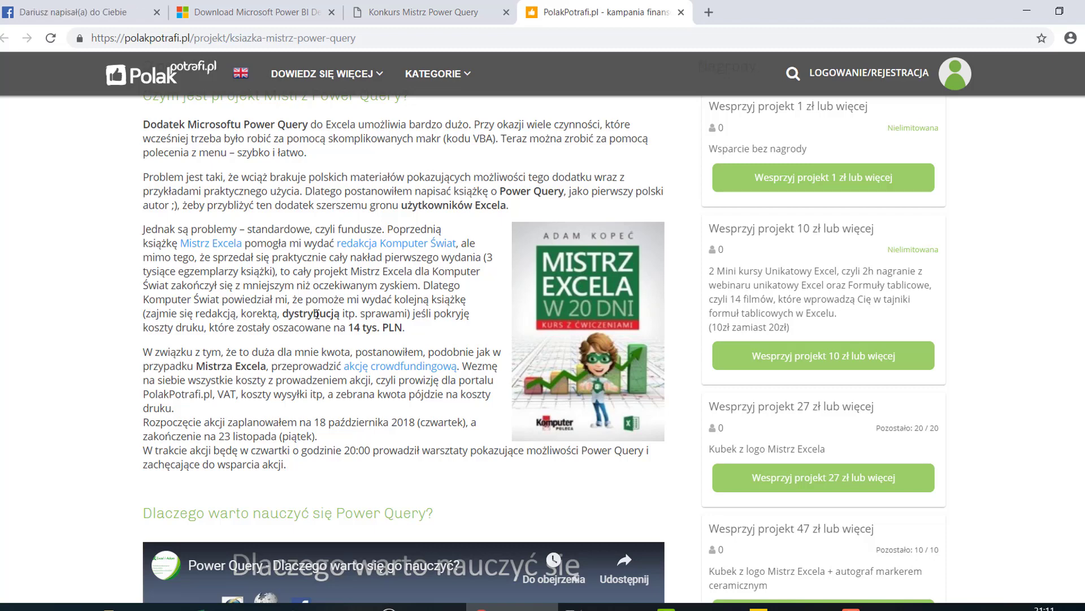
left_click(399, 11)
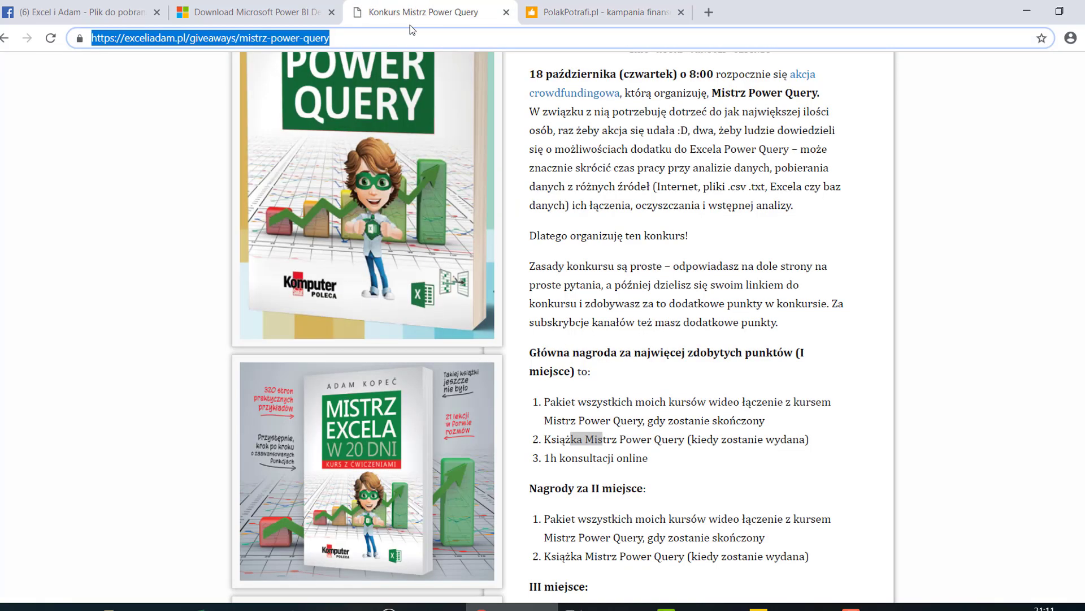